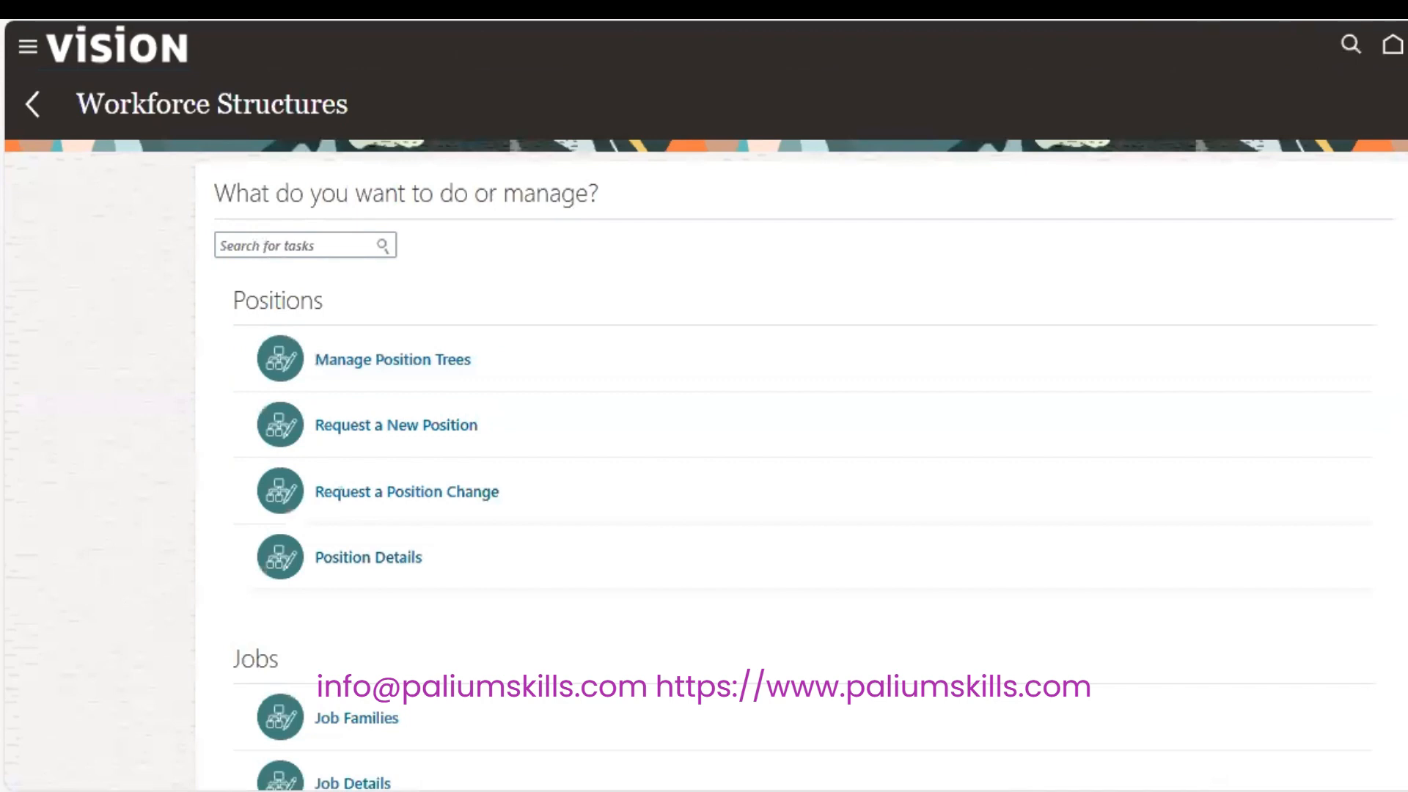
Point out the Positions, Jobs and Legislative Data Groups task sections.
{"action": "scroll", "coordinate": [704, 440], "scroll_direction": "down", "scroll_amount": 3}
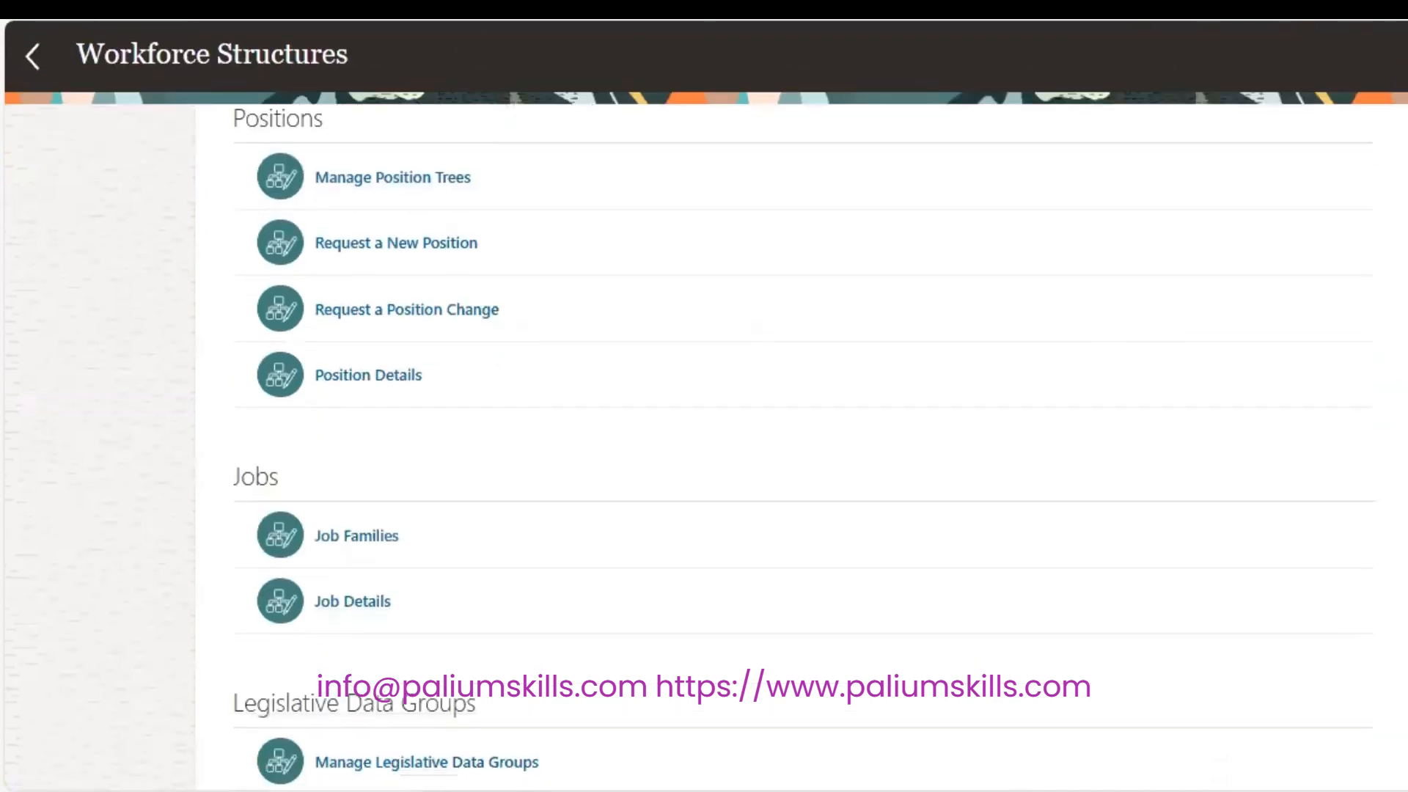
{"action": "double_click", "coordinate": [264, 119]}
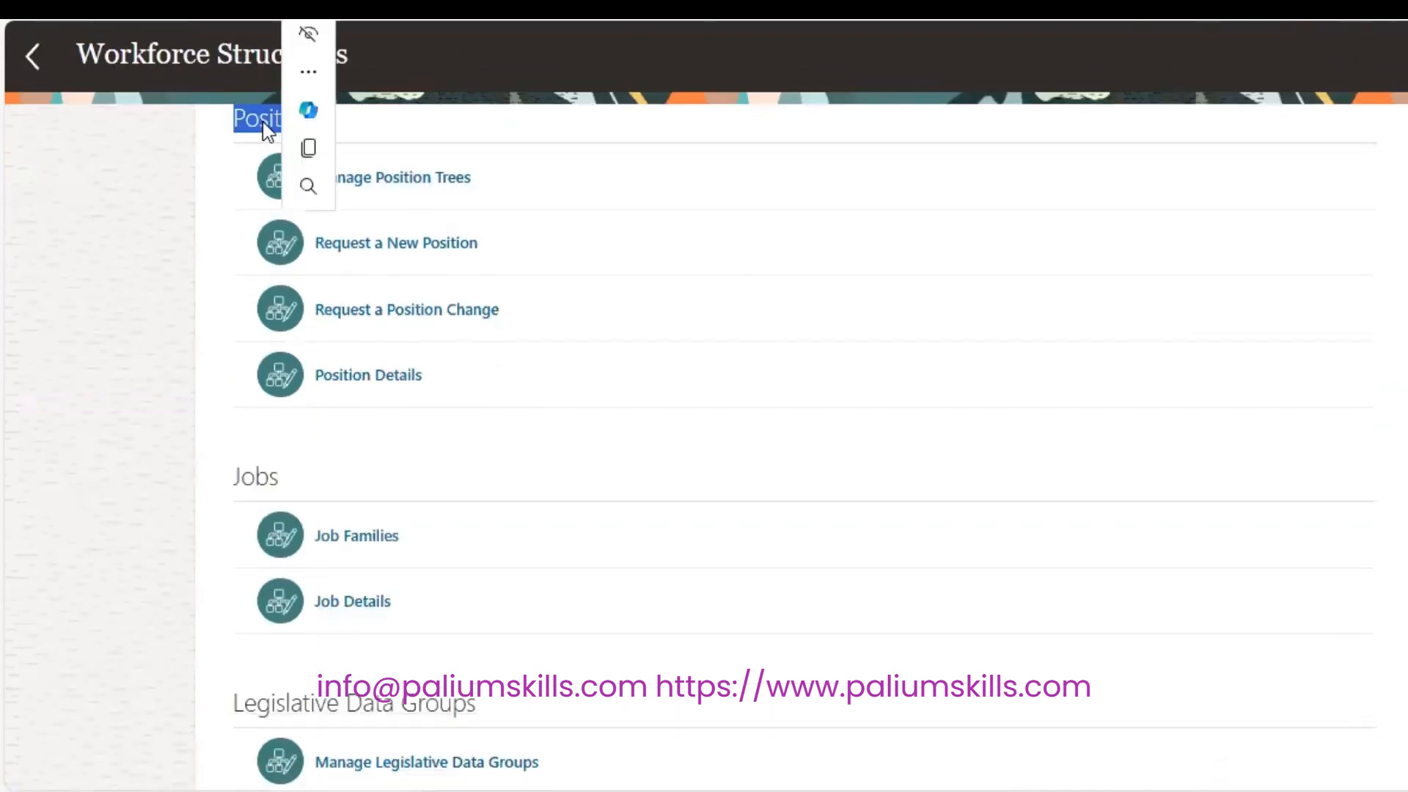
{"action": "double_click", "coordinate": [254, 479]}
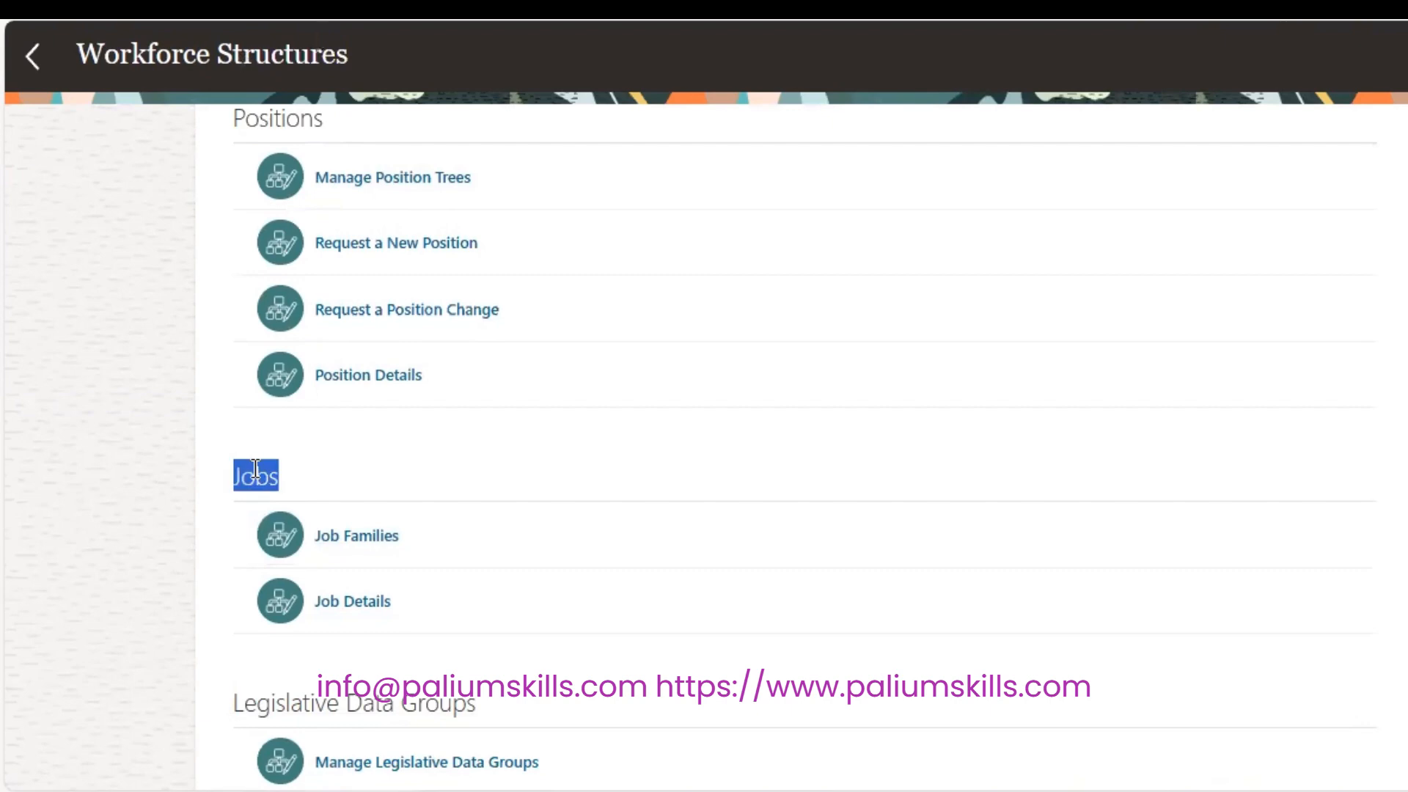
{"action": "left_click", "coordinate": [342, 703]}
{"action": "triple_click", "coordinate": [342, 704]}
Open Location Details and start adding a new location.
{"action": "scroll", "coordinate": [341, 704], "scroll_direction": "down", "scroll_amount": 5}
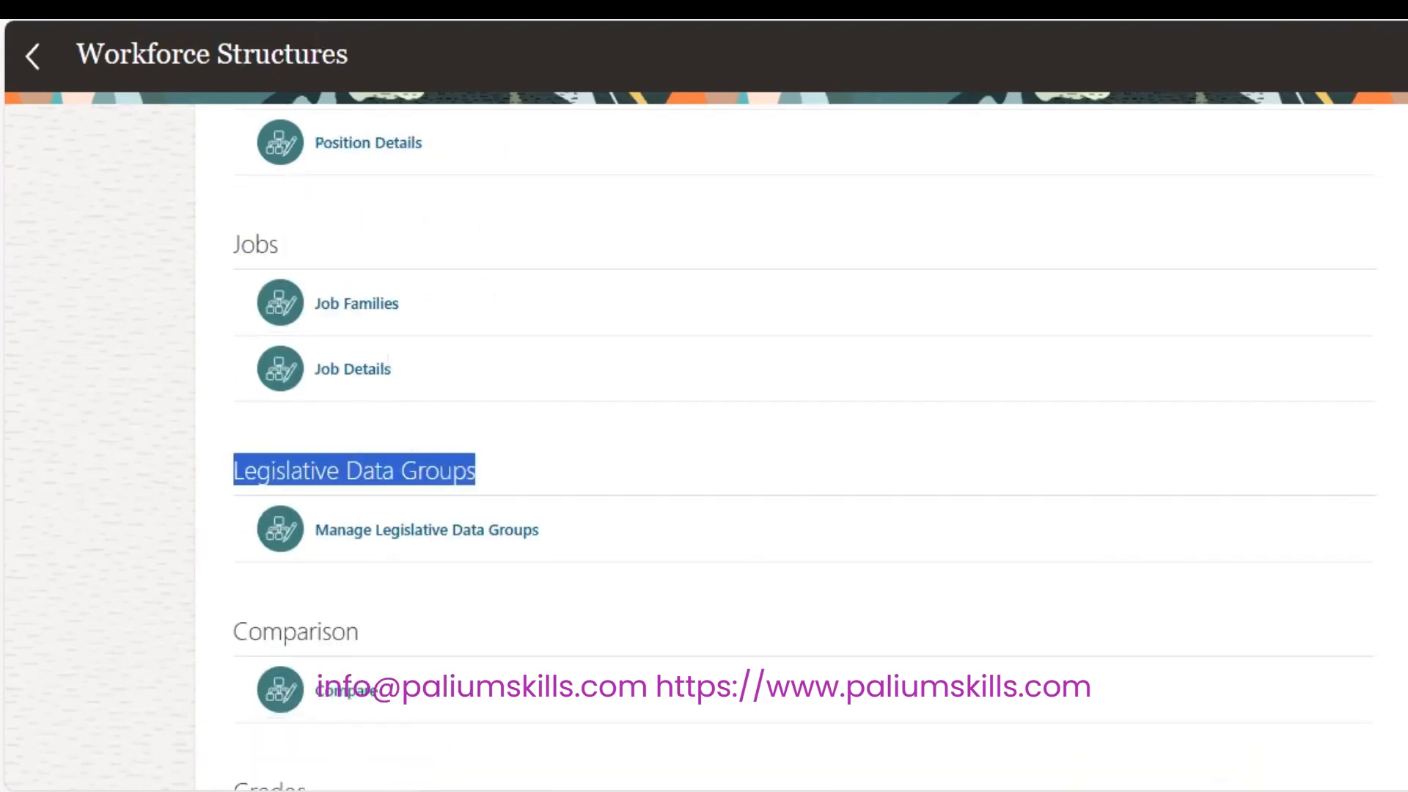
{"action": "scroll", "coordinate": [803, 447], "scroll_direction": "down", "scroll_amount": 2}
{"action": "scroll", "coordinate": [803, 447], "scroll_direction": "down", "scroll_amount": 4}
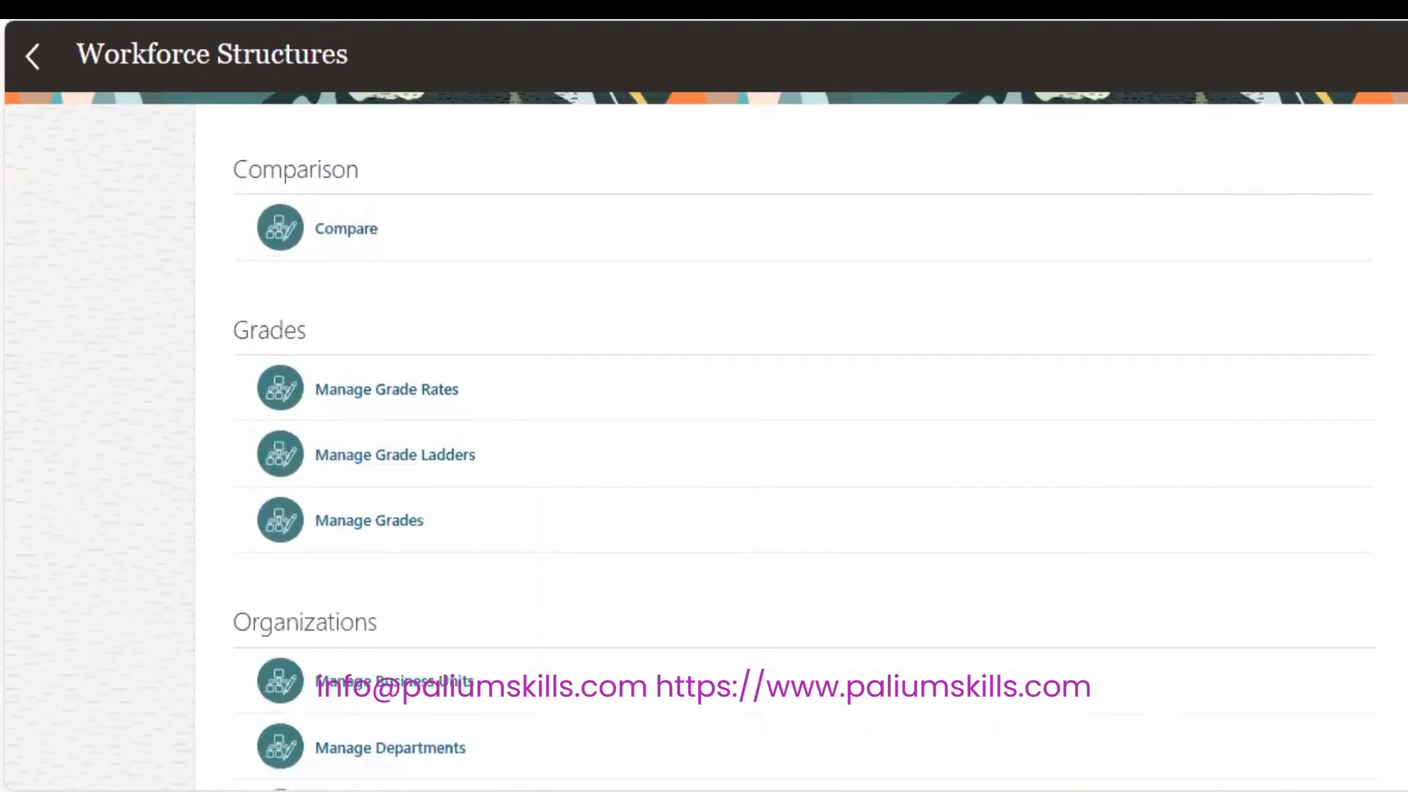
{"action": "scroll", "coordinate": [804, 447], "scroll_direction": "down", "scroll_amount": 2}
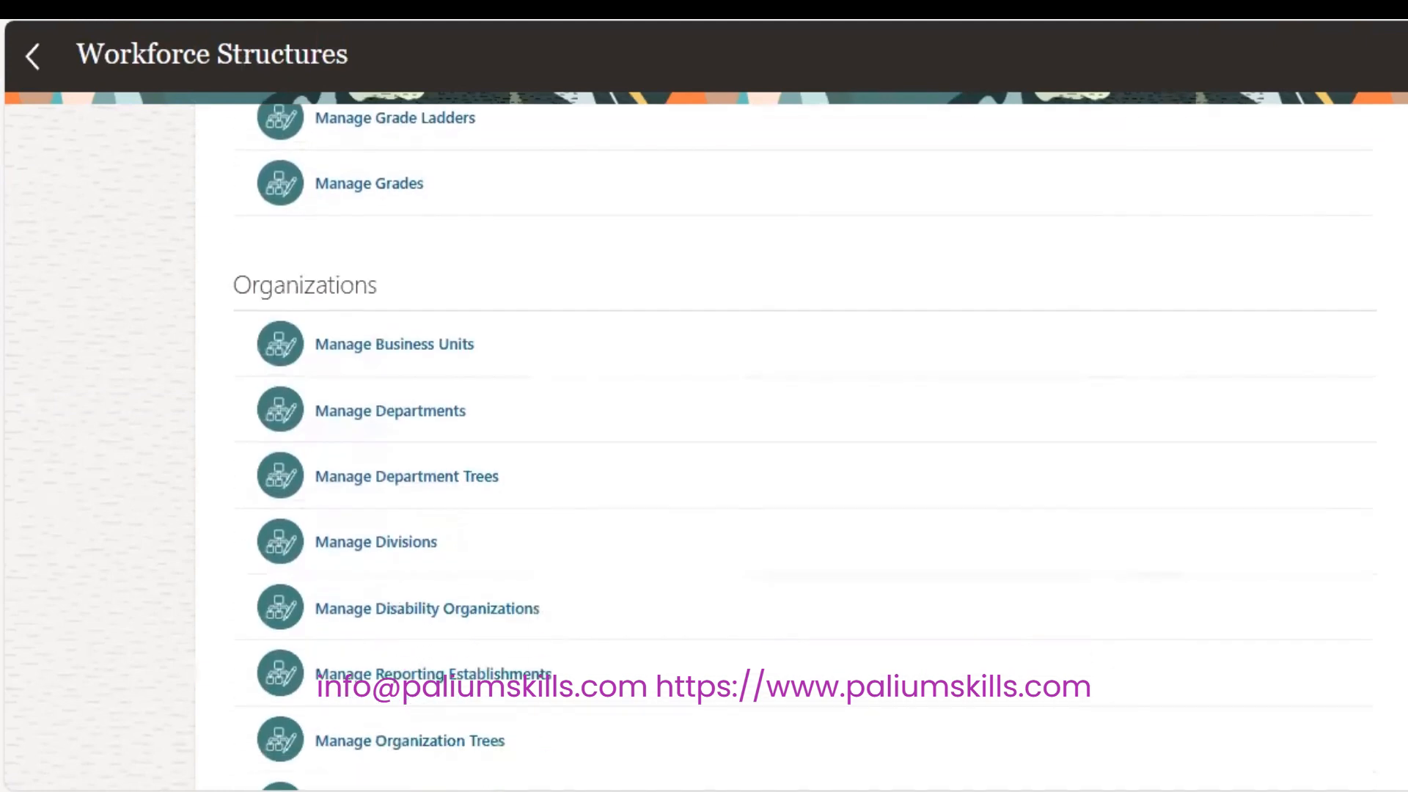
{"action": "scroll", "coordinate": [804, 447], "scroll_direction": "down", "scroll_amount": 1}
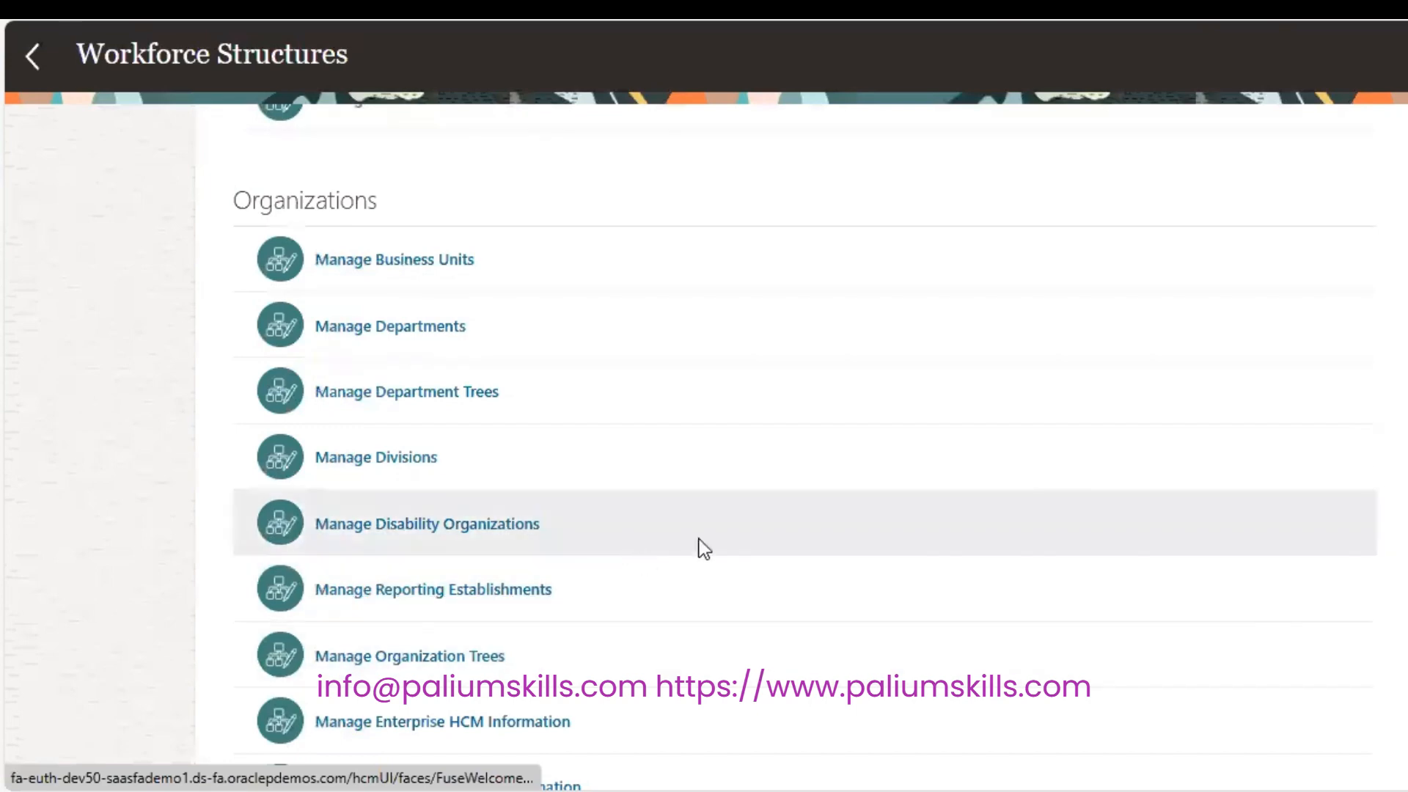
{"action": "scroll", "coordinate": [801, 447], "scroll_direction": "down", "scroll_amount": 1}
{"action": "scroll", "coordinate": [801, 447], "scroll_direction": "down", "scroll_amount": 10}
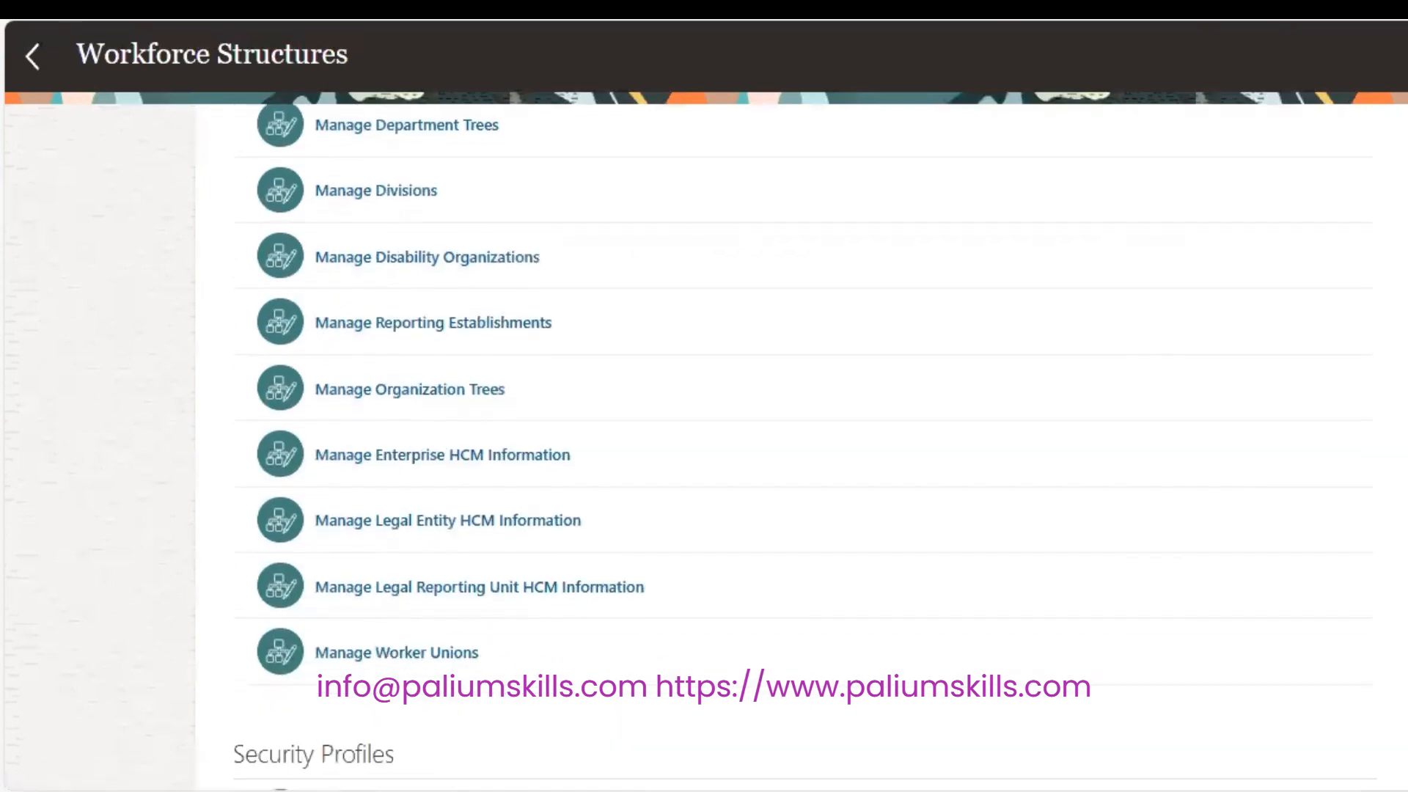
{"action": "scroll", "coordinate": [800, 447], "scroll_direction": "down", "scroll_amount": 10}
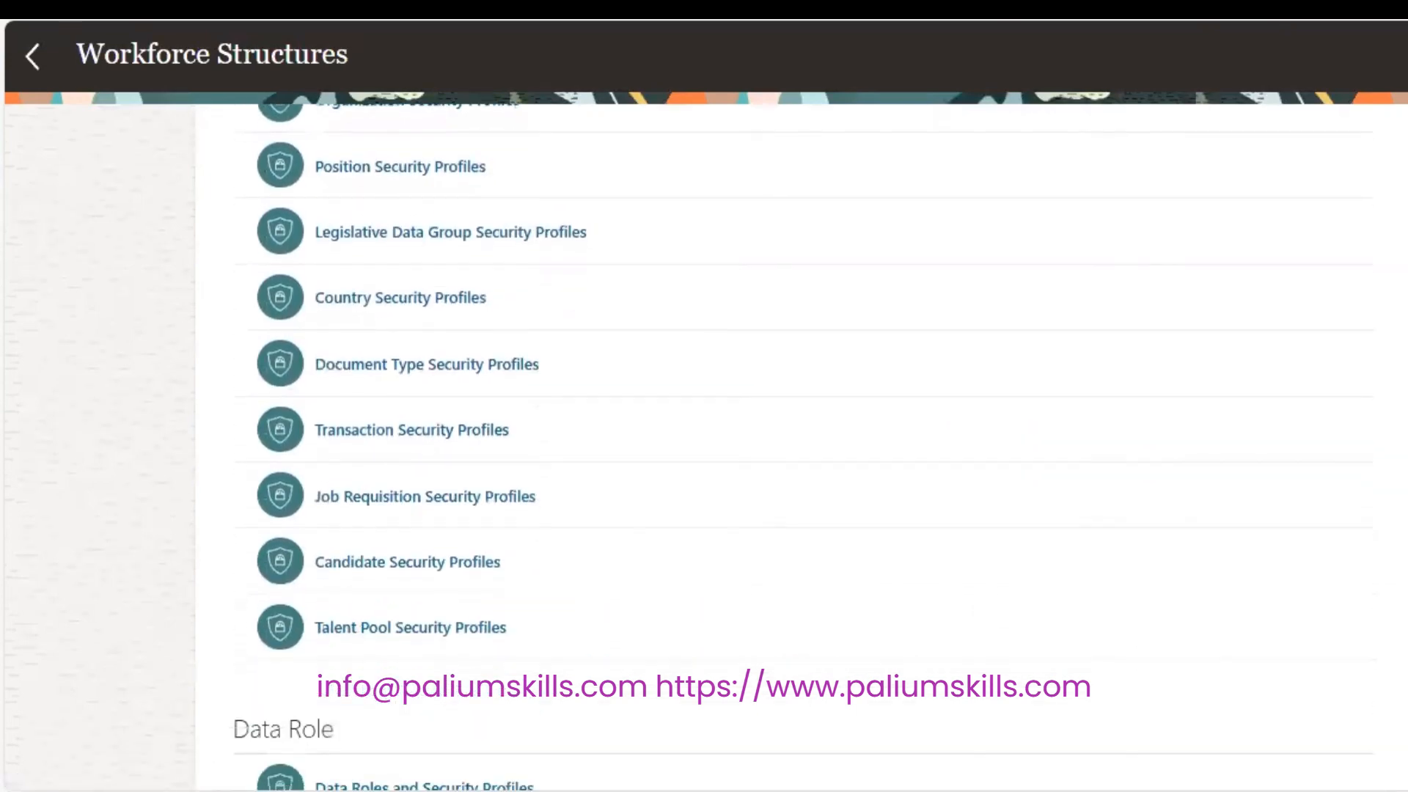
{"action": "scroll", "coordinate": [800, 447], "scroll_direction": "down", "scroll_amount": 6}
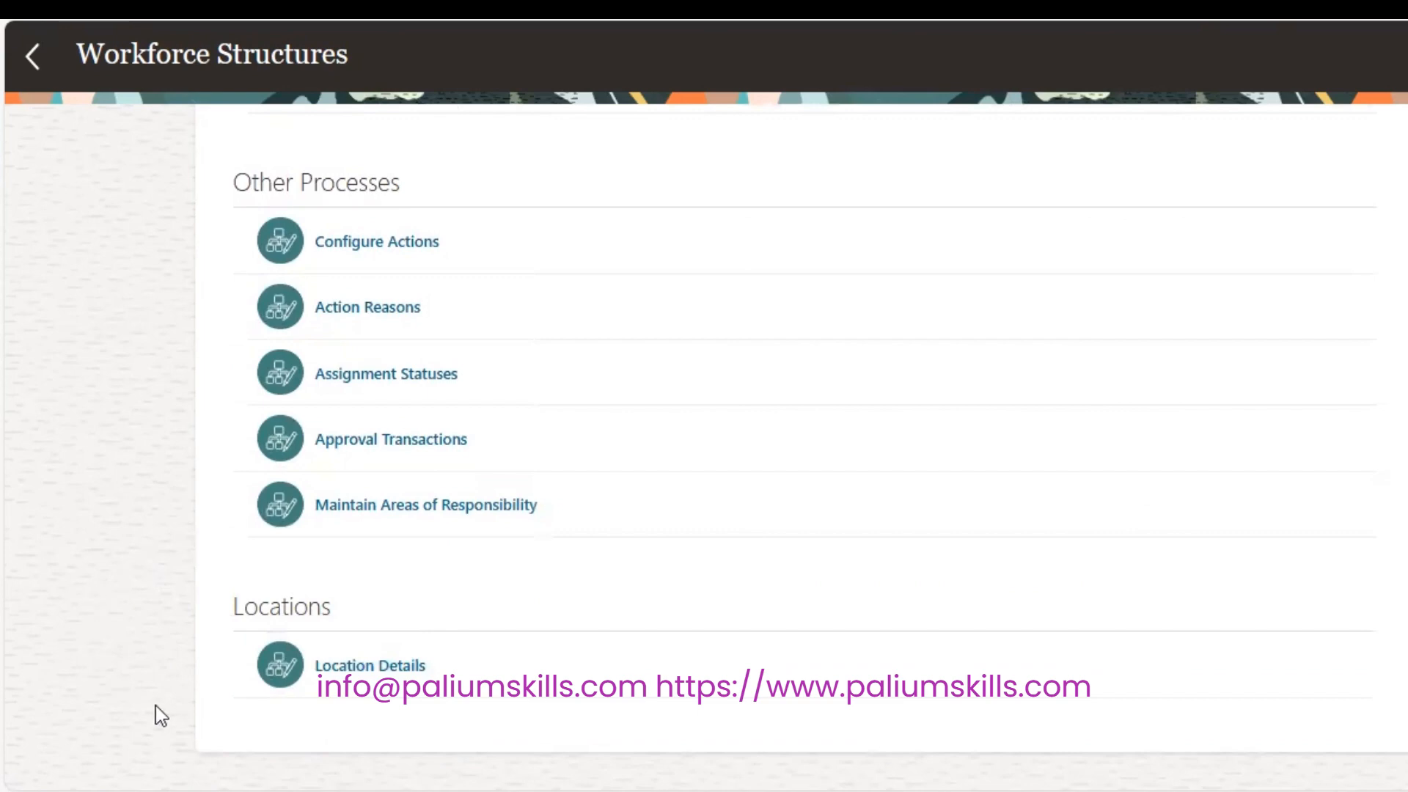
{"action": "left_click", "coordinate": [381, 667]}
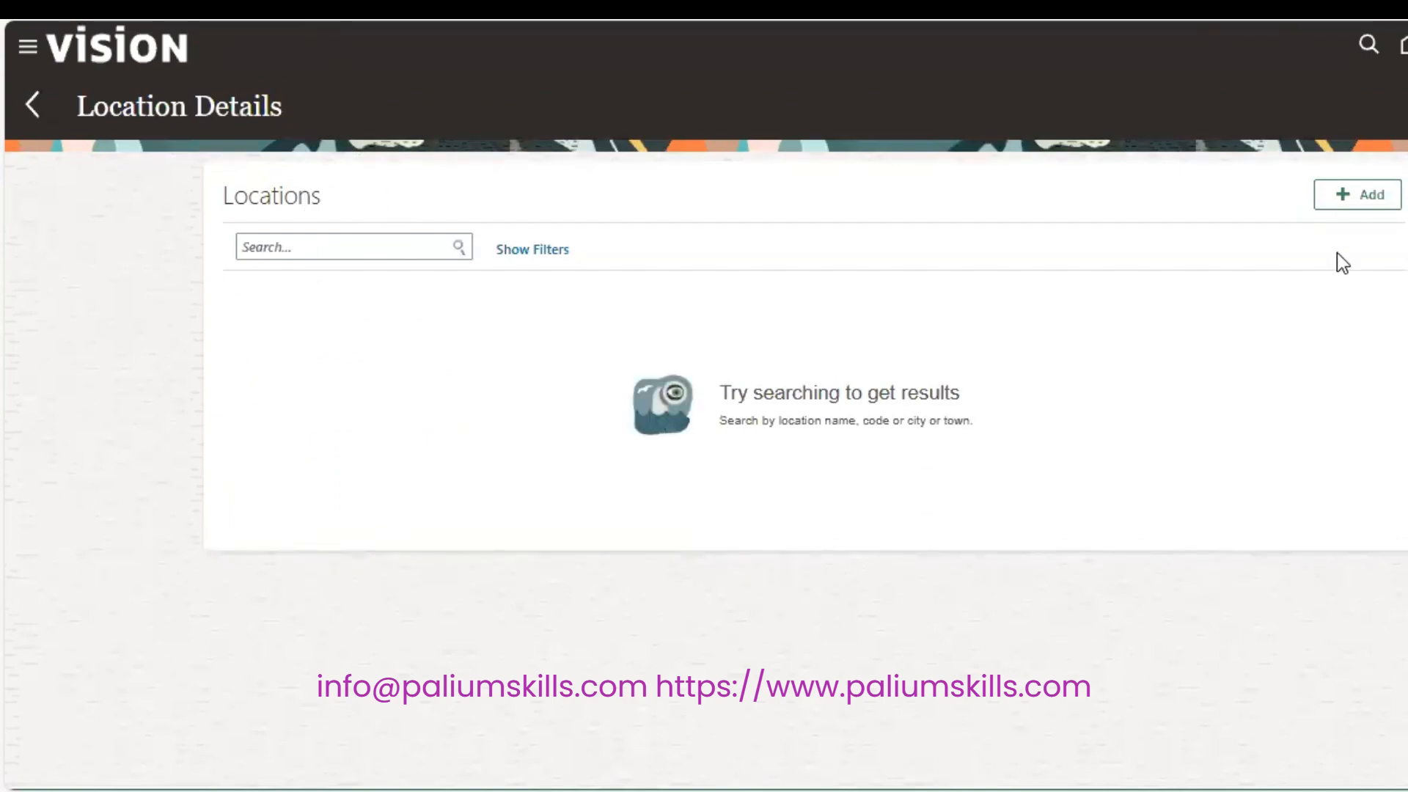
{"action": "left_click", "coordinate": [1332, 197]}
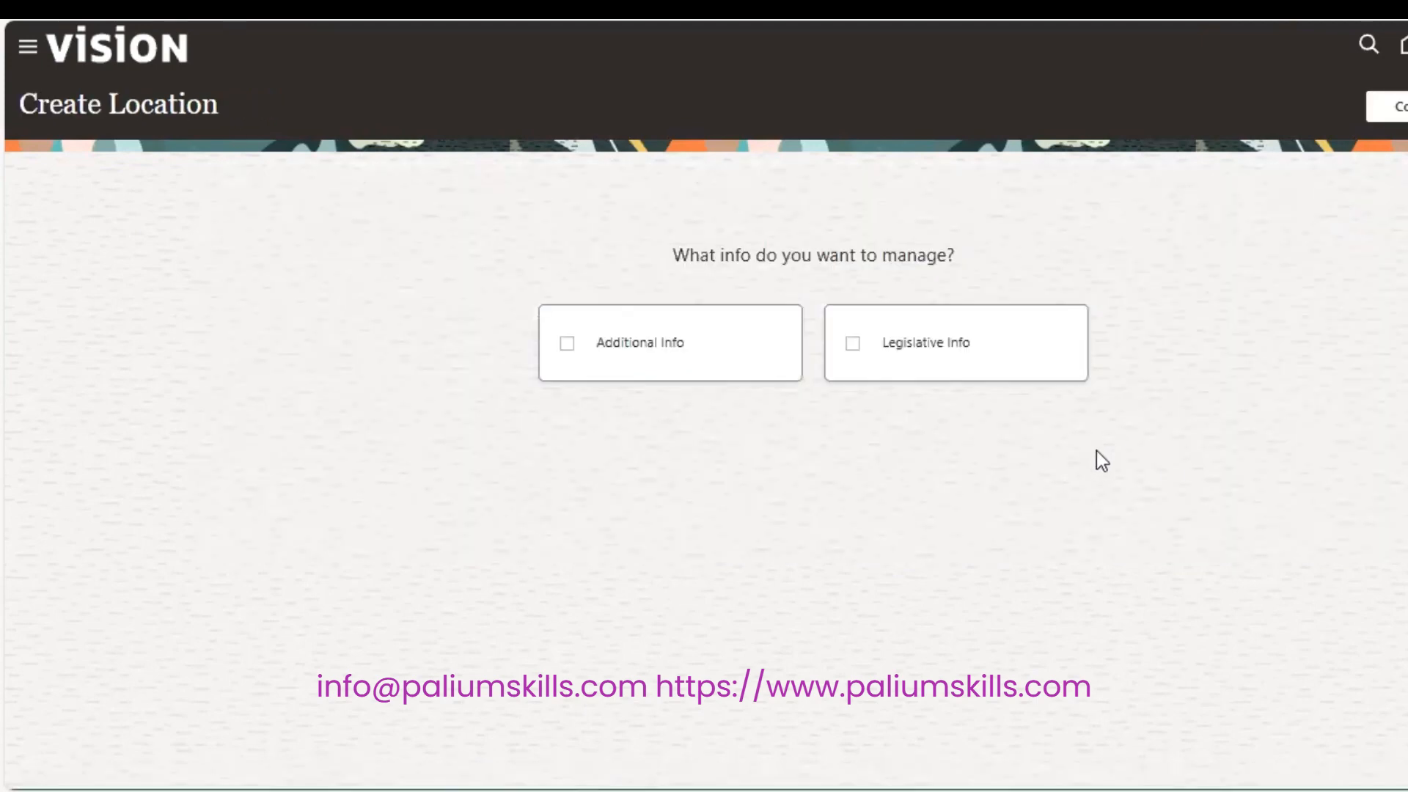
Include Additional Info and Legislative Info for the new location and continue.
{"action": "left_click", "coordinate": [623, 350]}
{"action": "left_click", "coordinate": [1030, 339]}
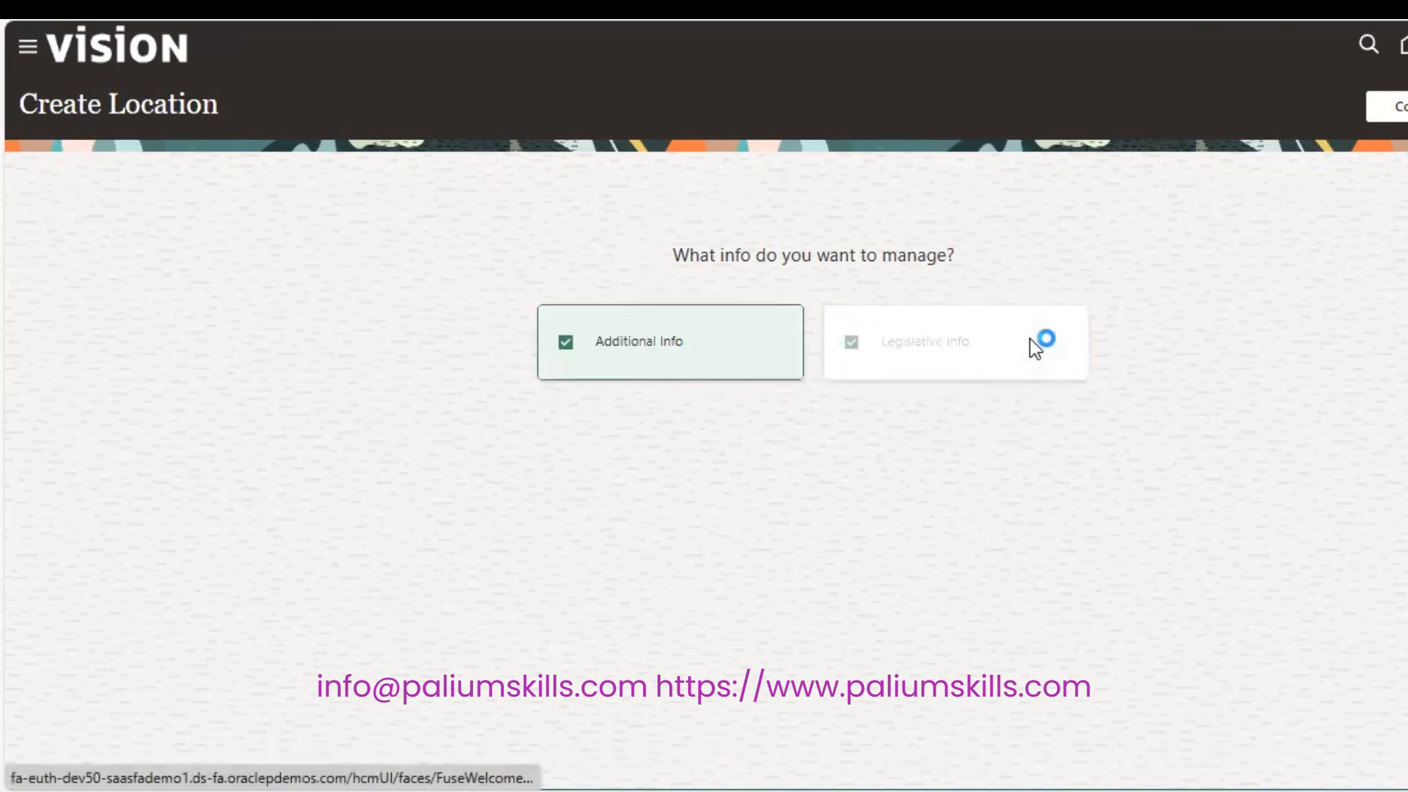
{"action": "left_click", "coordinate": [1392, 110]}
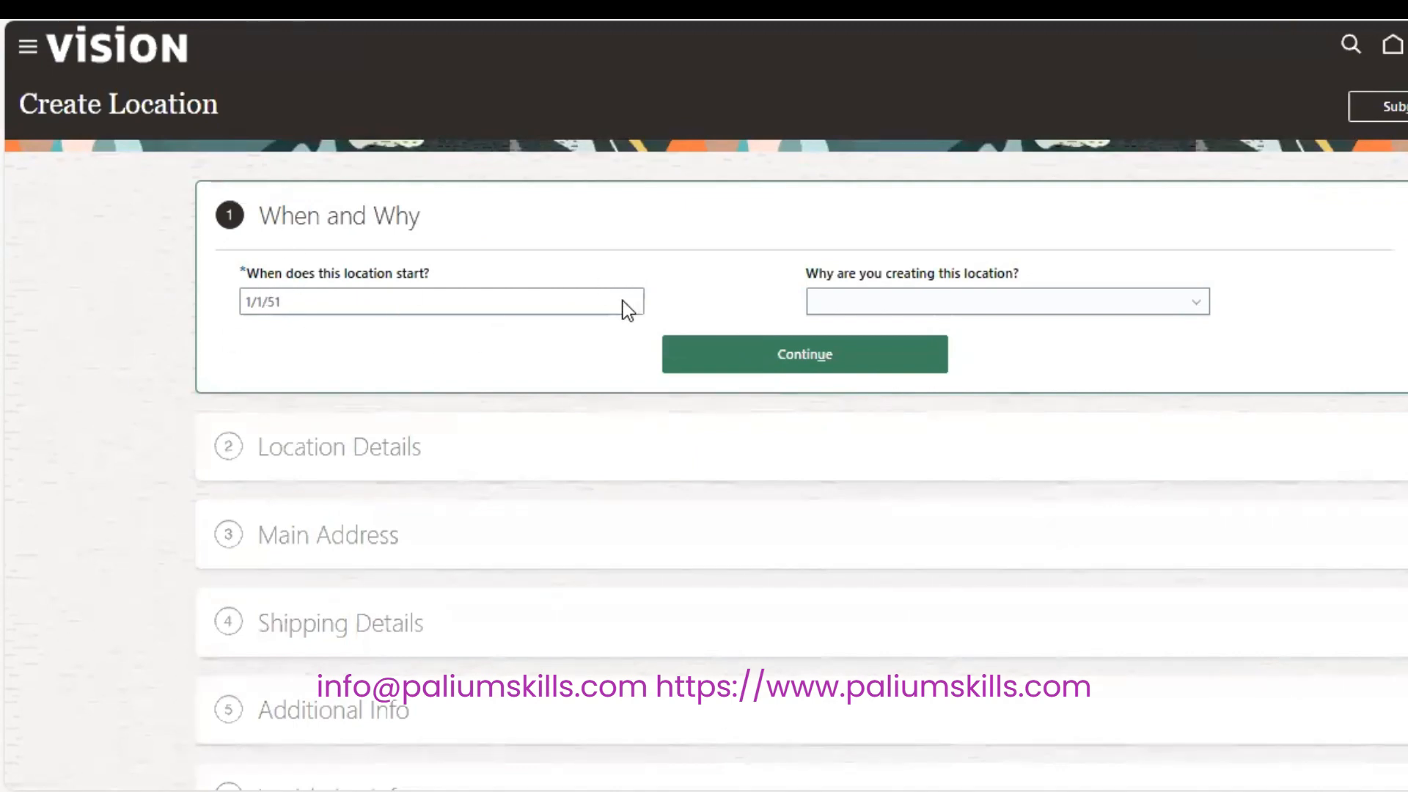
Set the location's start date to 1/1/20, leaving the reason blank, and continue.
{"action": "left_click", "coordinate": [513, 297]}
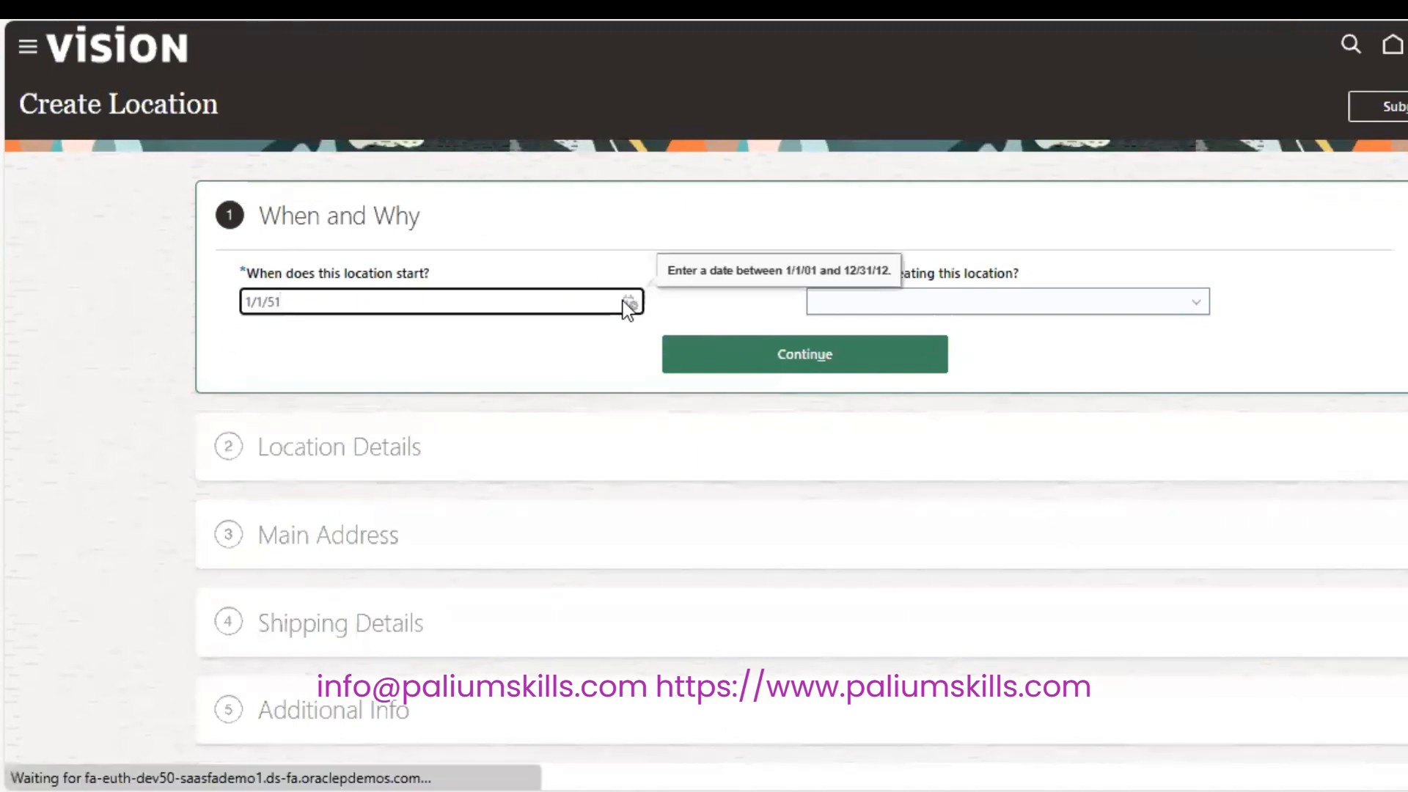
{"action": "key", "text": "BackSpace"}
{"action": "key", "text": "BackSpace"}
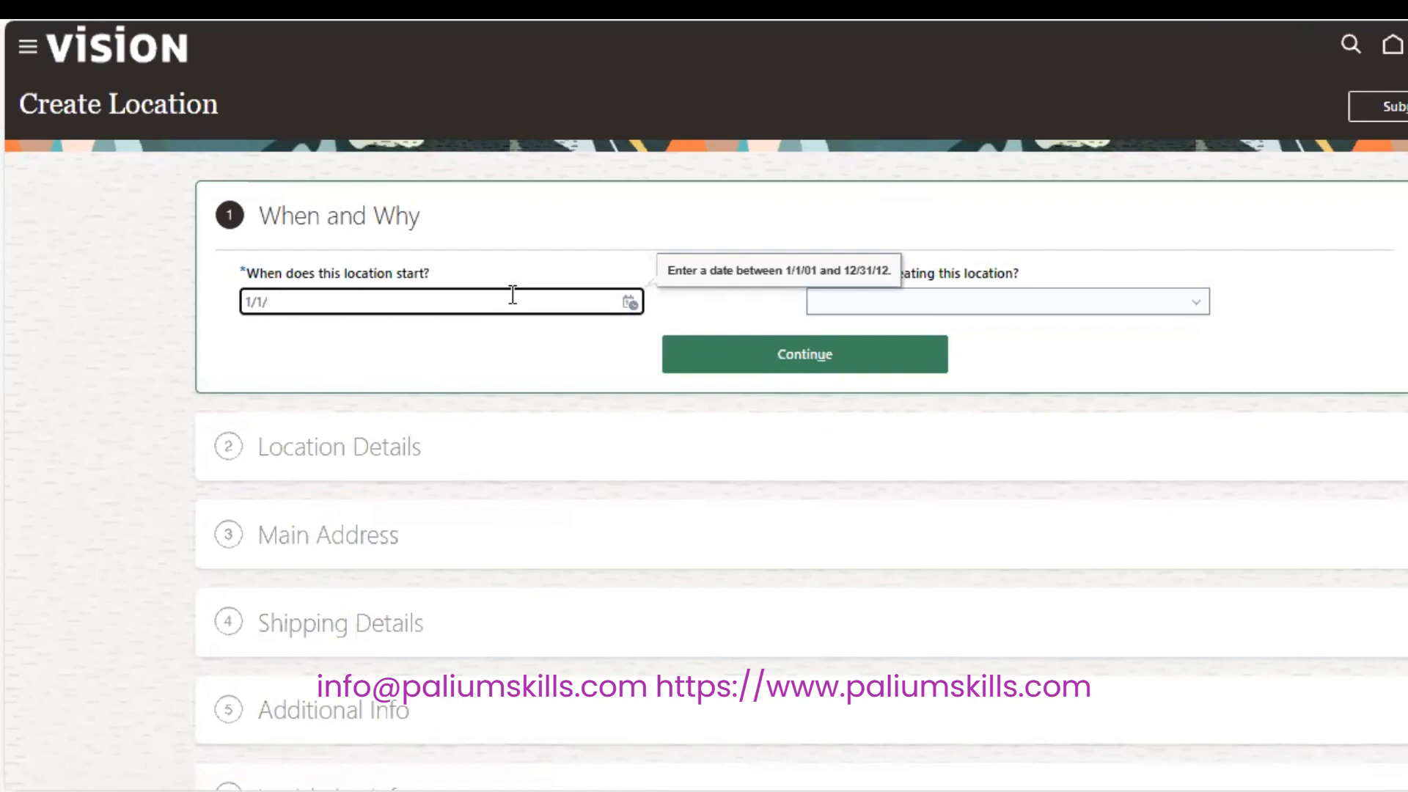
{"action": "type", "text": "2020"}
{"action": "key", "text": "Tab"}
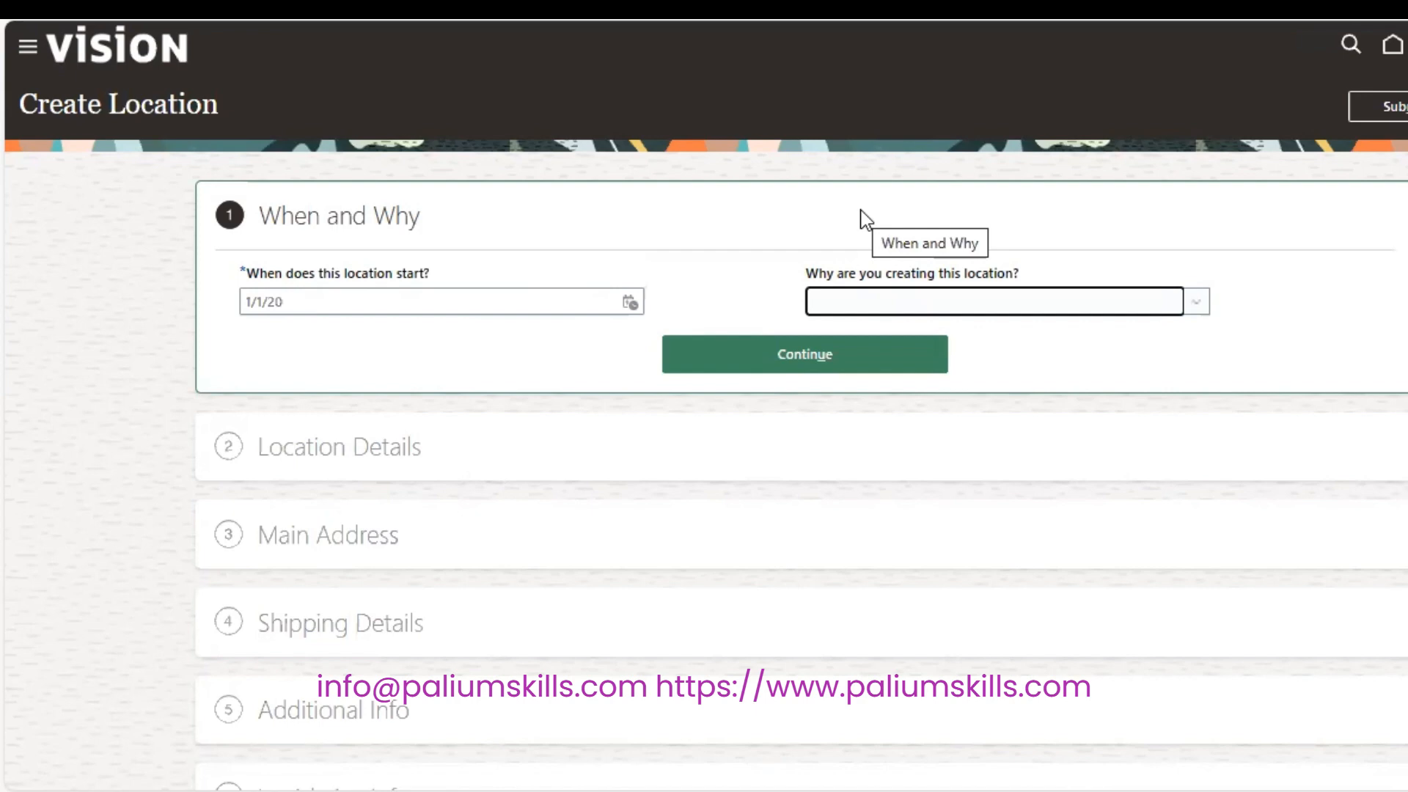
{"action": "left_click", "coordinate": [1196, 299]}
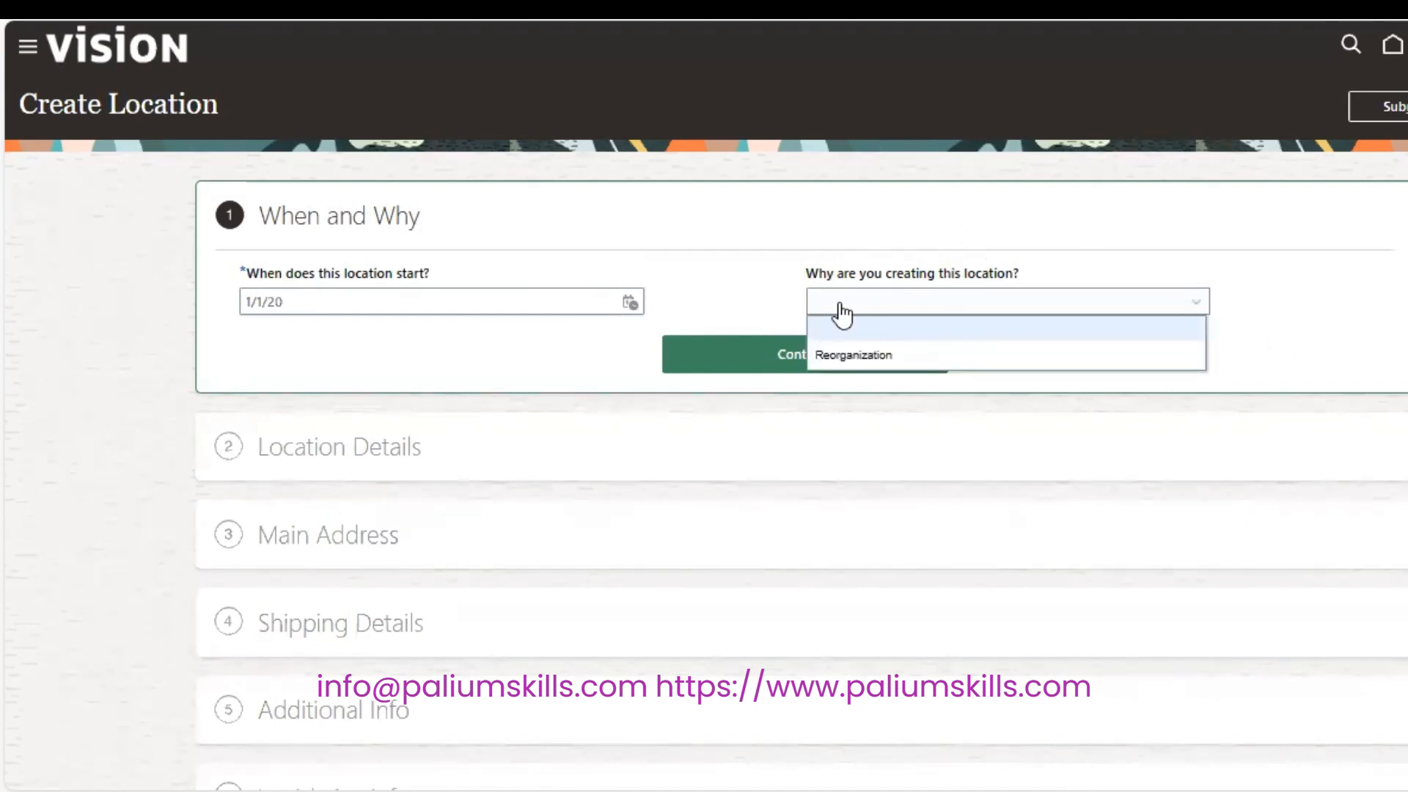
{"action": "left_click", "coordinate": [957, 242]}
{"action": "left_click", "coordinate": [869, 354]}
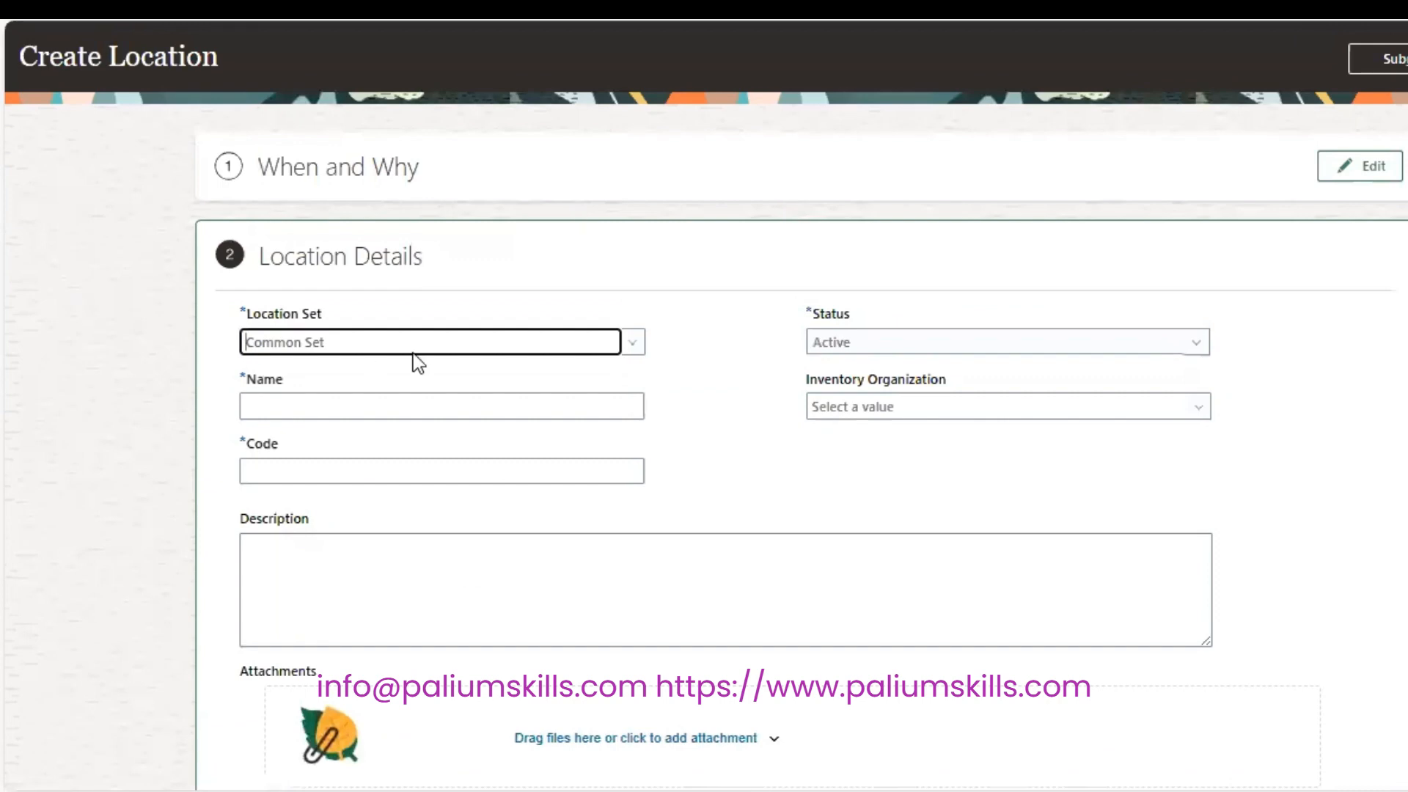
Name the location SP Mumbai with code SP_MUM, keep status Active, and continue.
{"action": "left_click", "coordinate": [289, 409]}
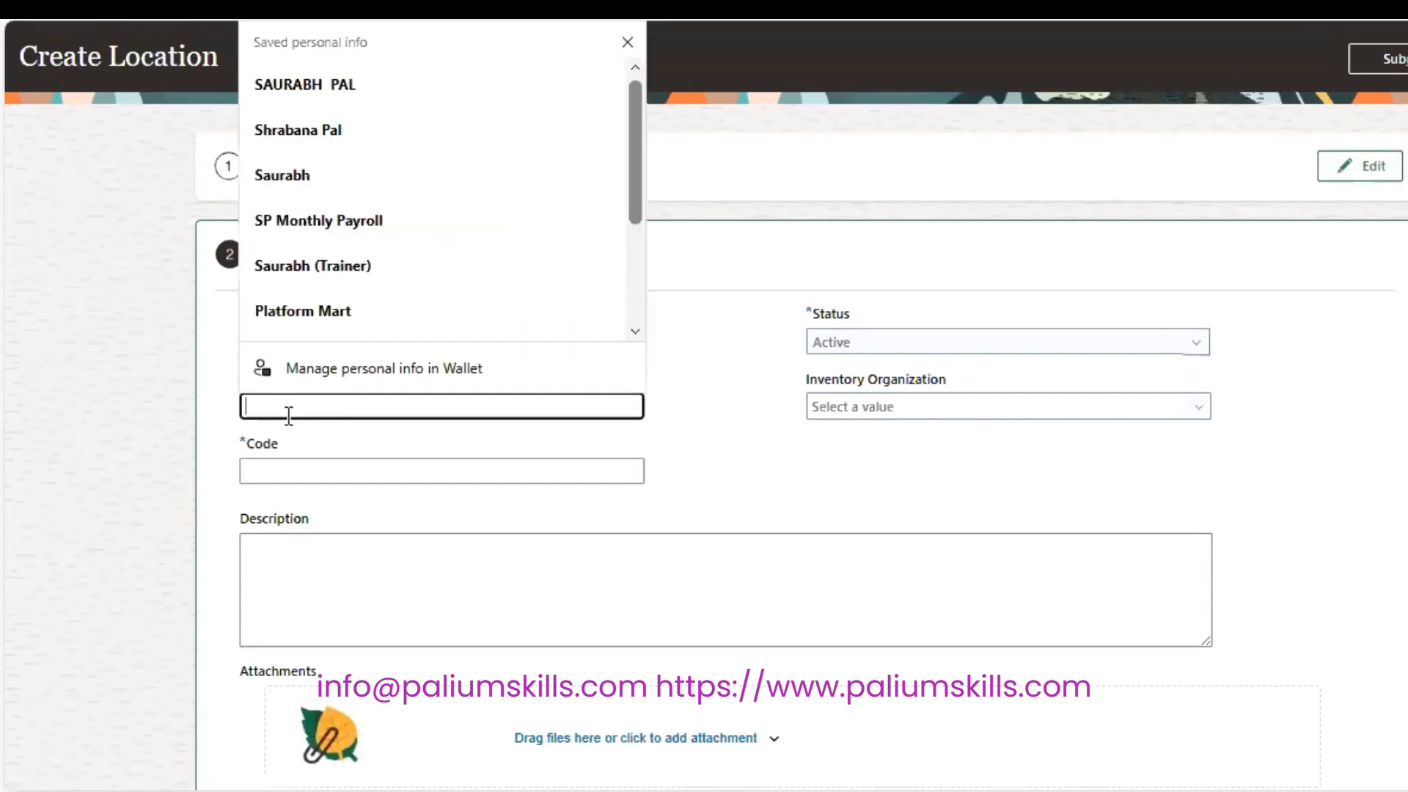
{"action": "type", "text": "SP"}
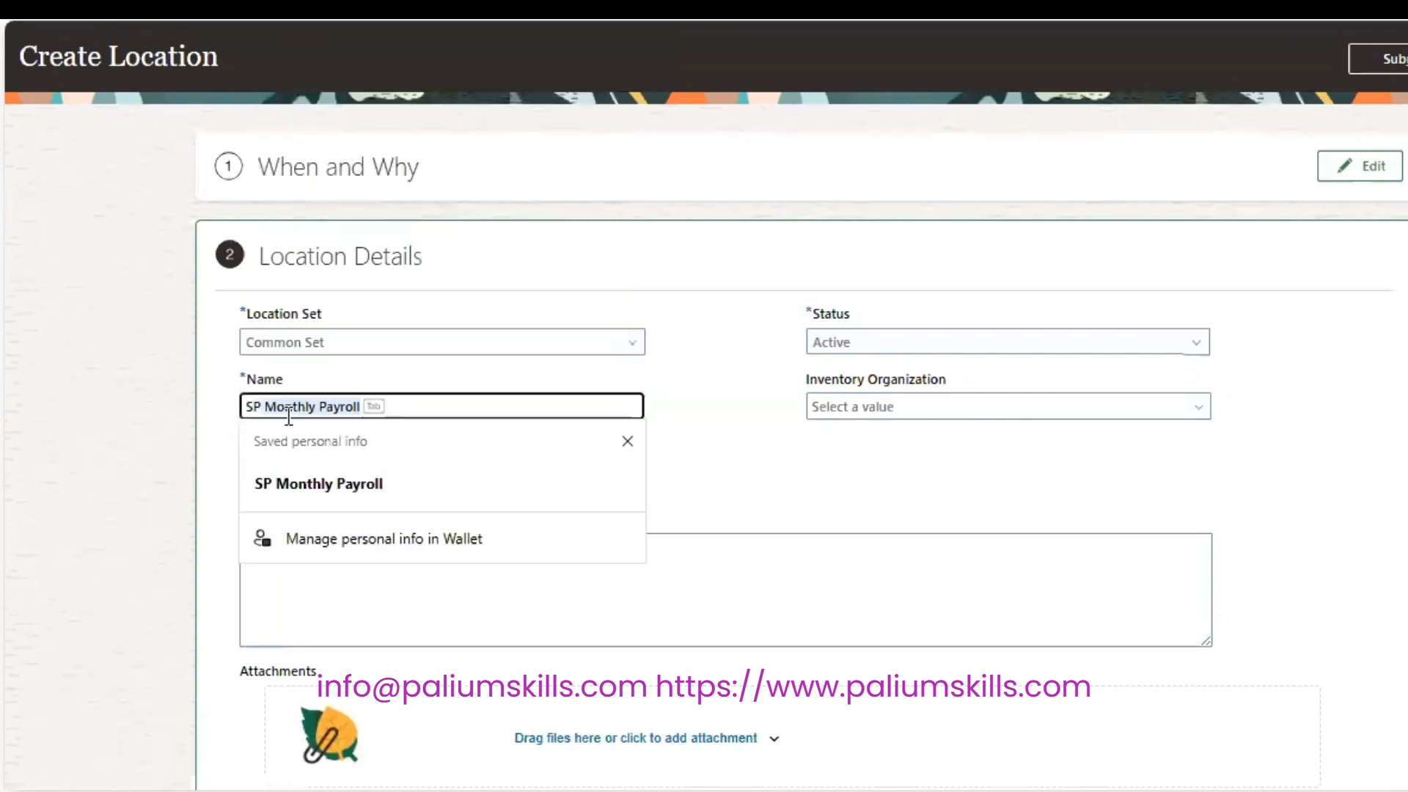
{"action": "type", "text": " Mumbai"}
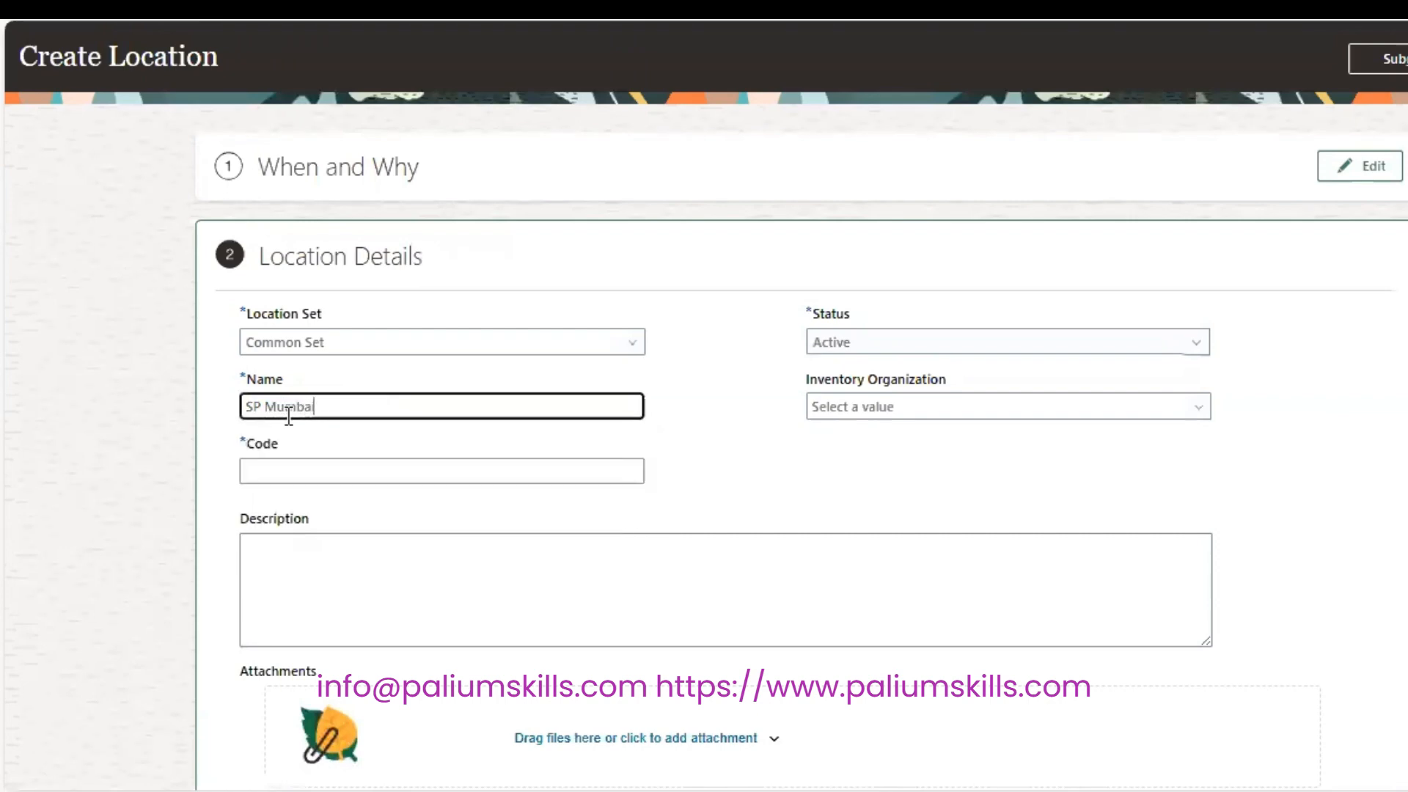
{"action": "key", "text": "Tab"}
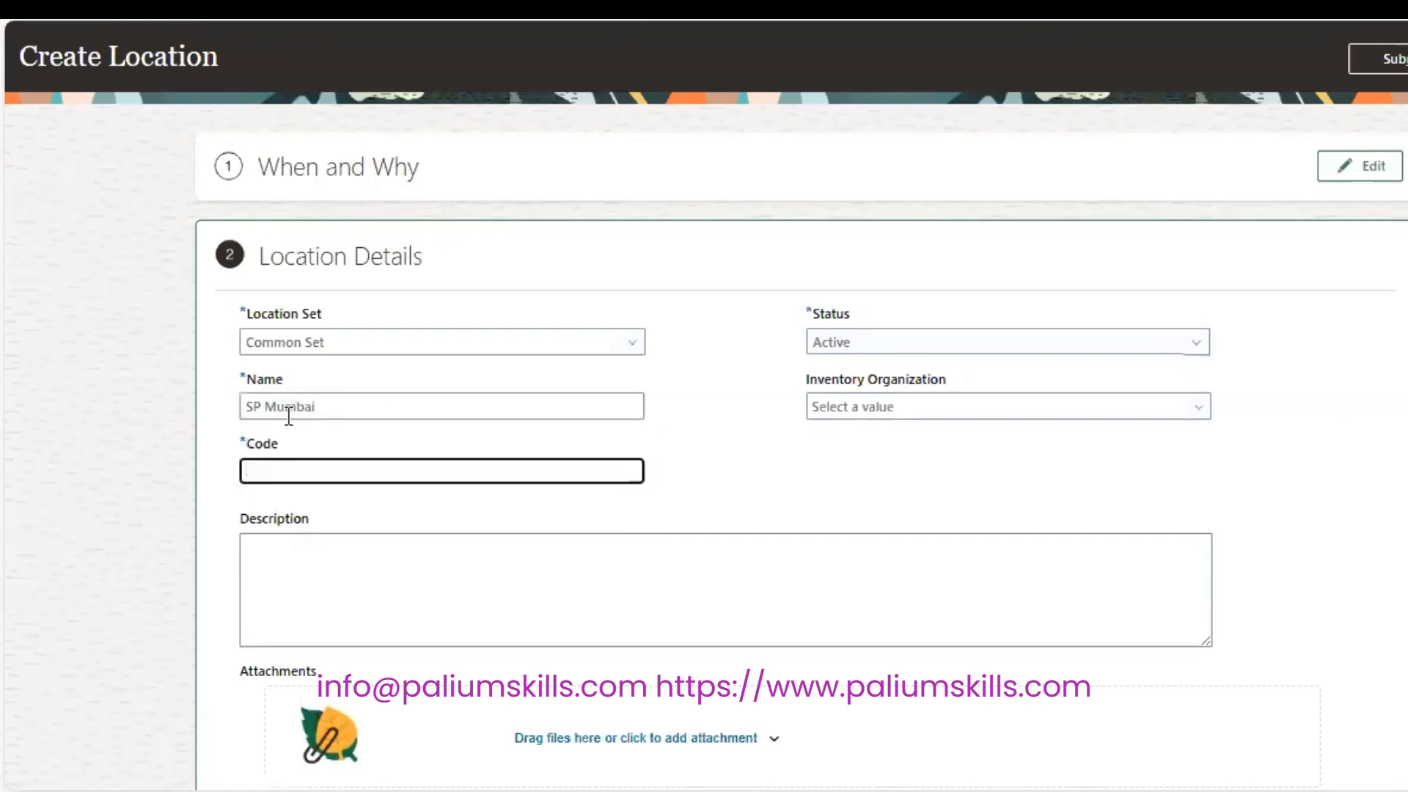
{"action": "type", "text": "SP_MUM"}
{"action": "key", "text": "Tab"}
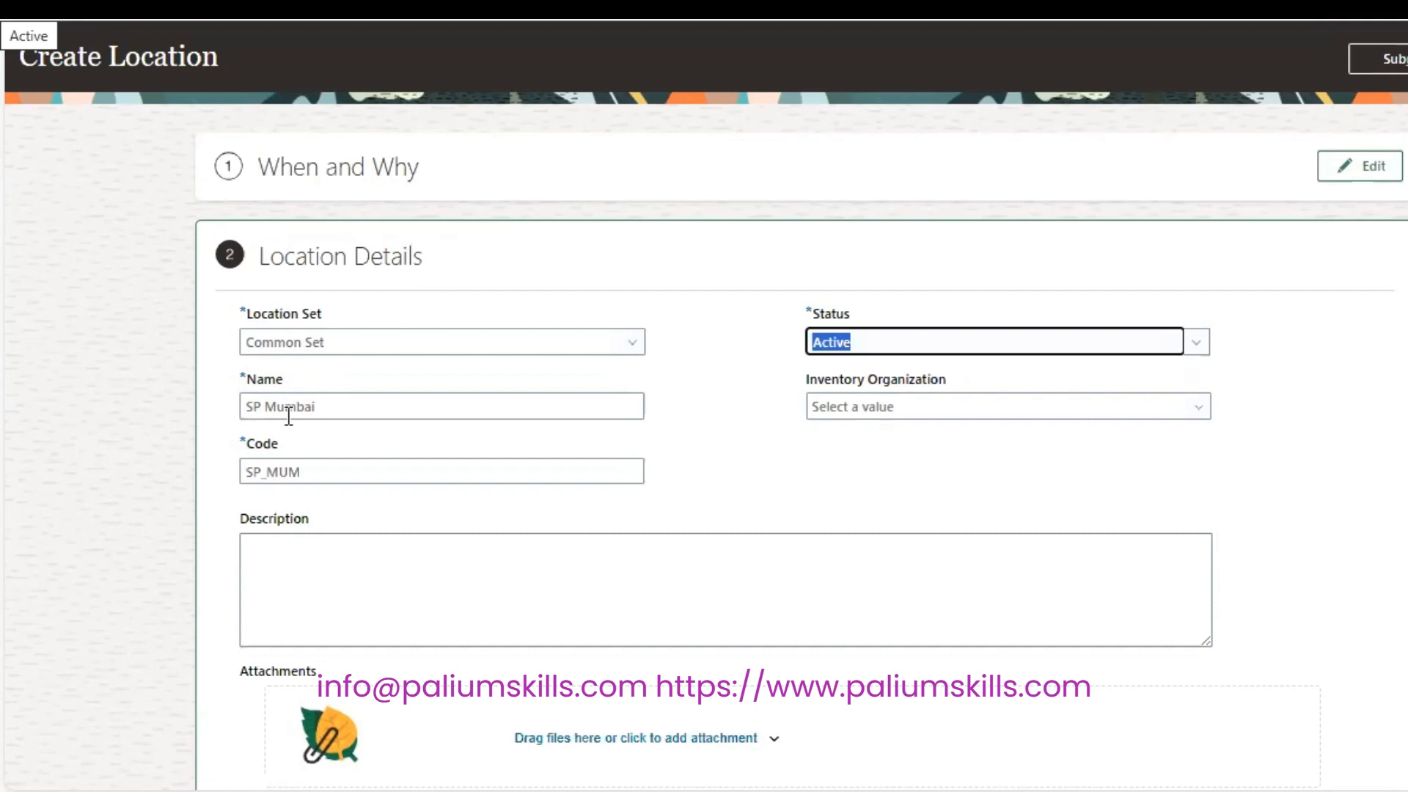
{"action": "left_click", "coordinate": [966, 443]}
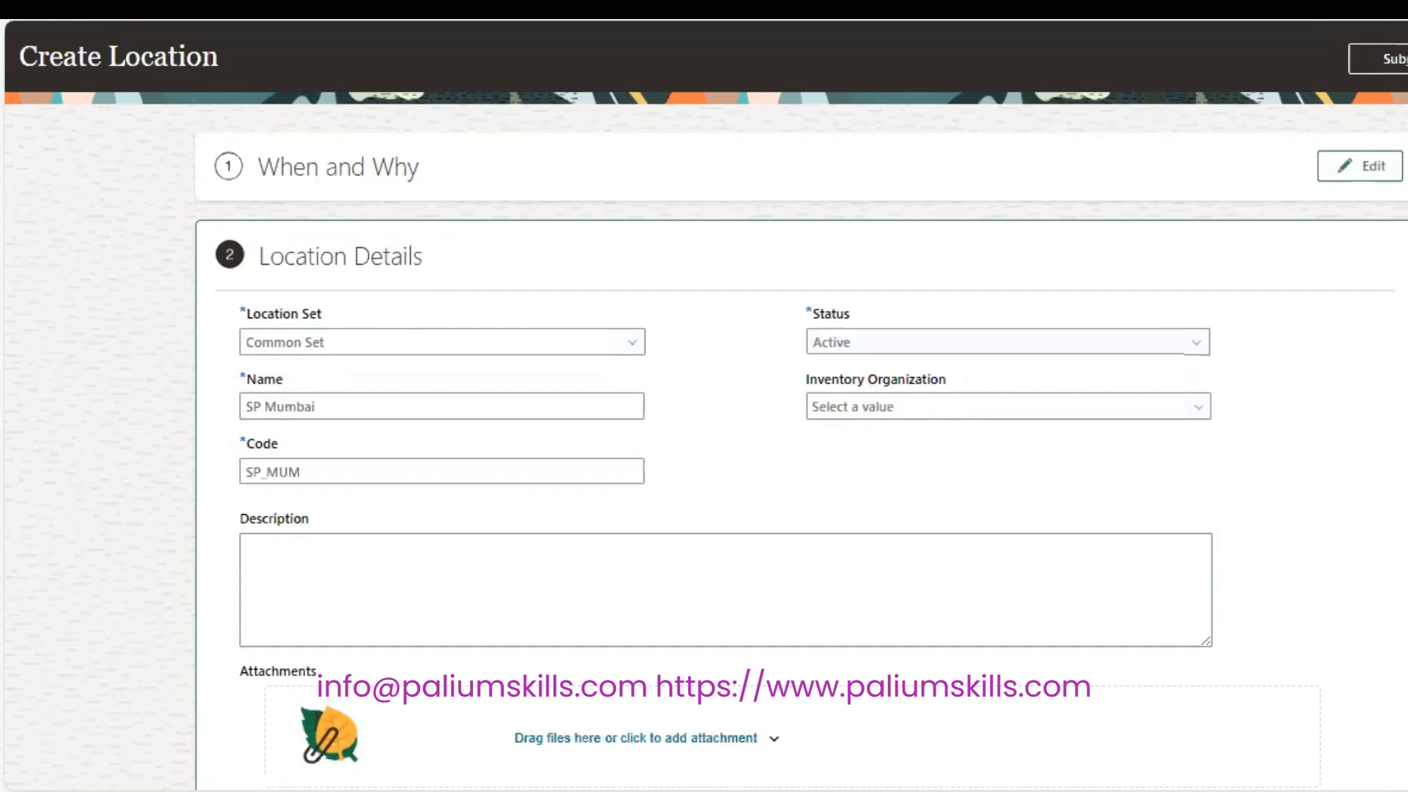
{"action": "scroll", "coordinate": [800, 445], "scroll_direction": "down", "scroll_amount": 4}
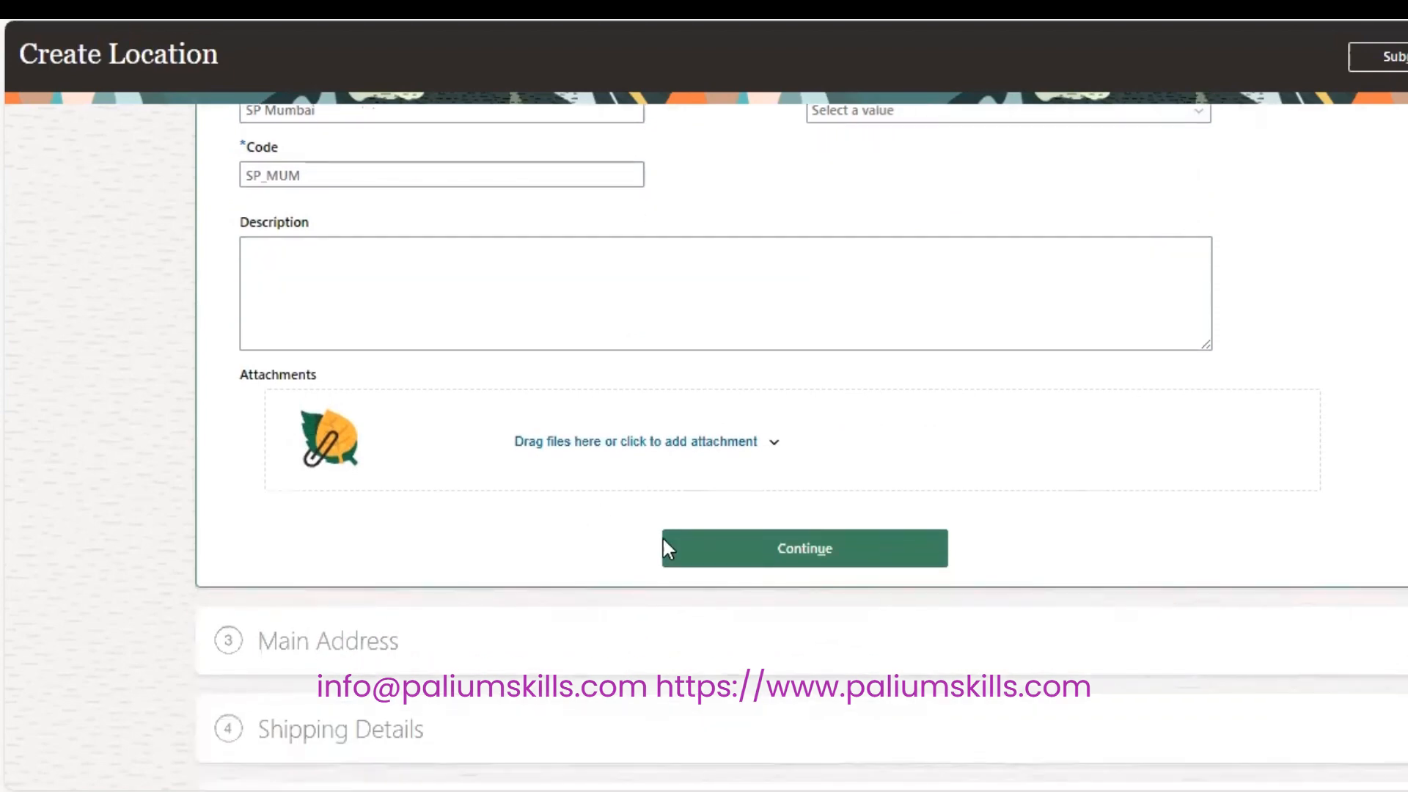
{"action": "left_click", "coordinate": [810, 556]}
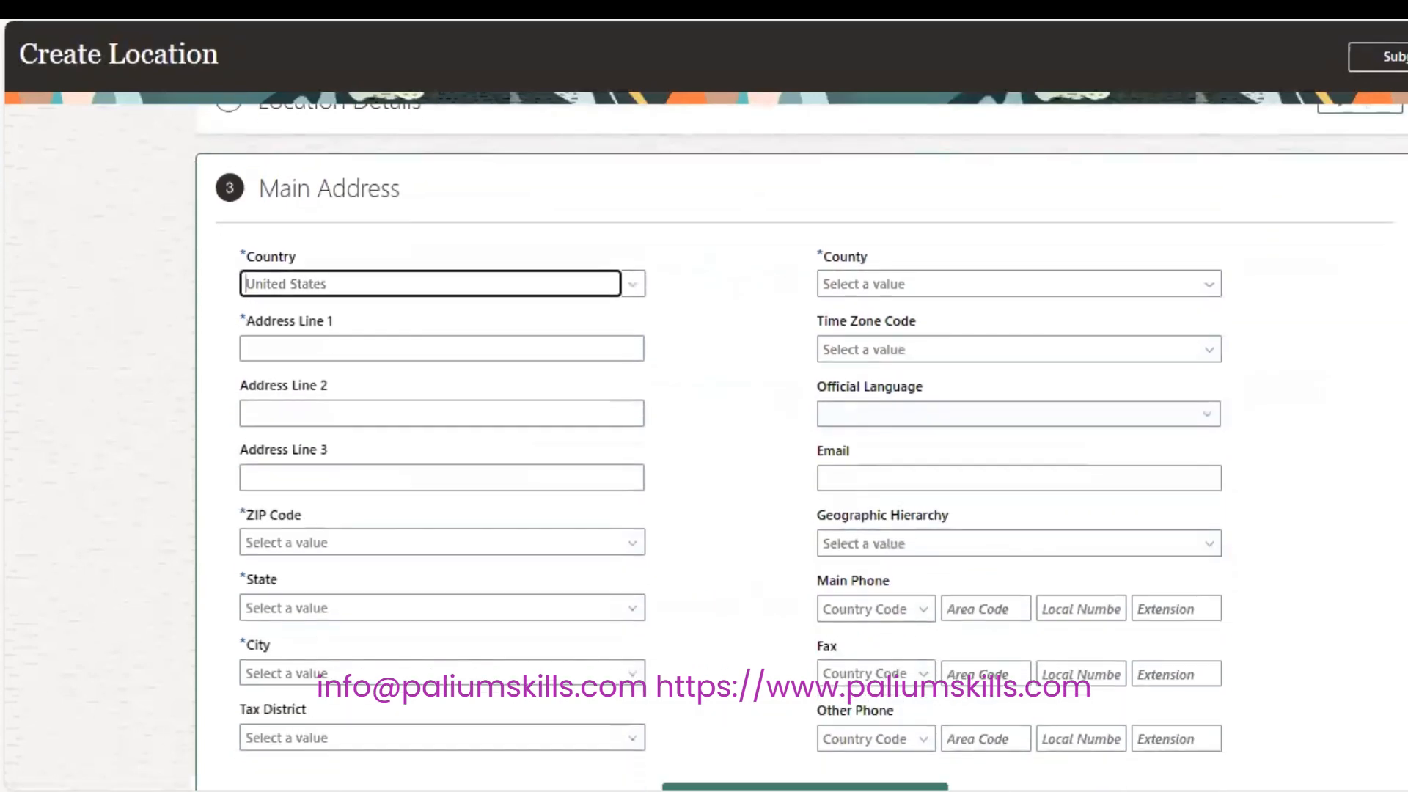
Set country India, address lines Cuffe Parade and Marine Drive, and city Mumbai.
{"action": "left_click_drag", "start_coordinate": [391, 252], "coordinate": [100, 249]}
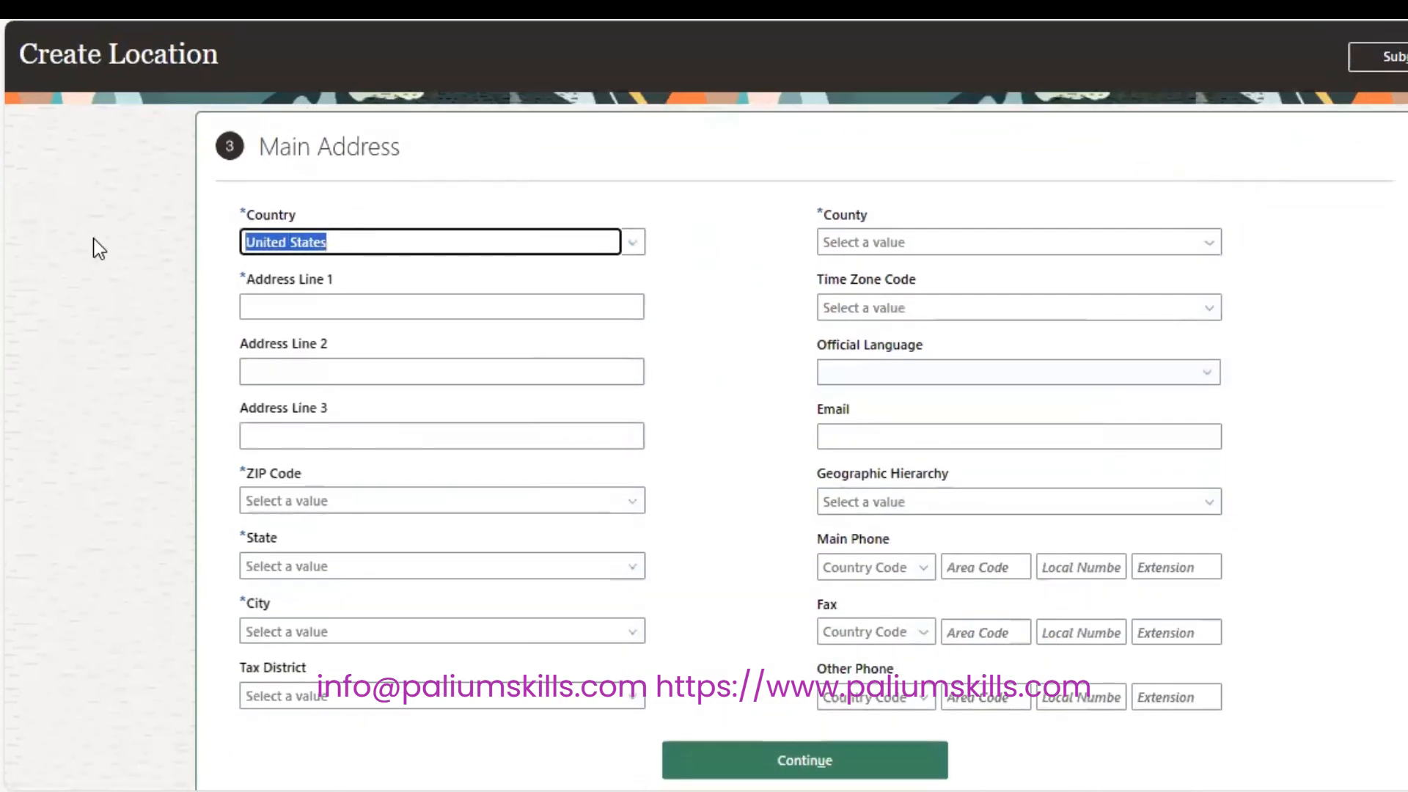
{"action": "type", "text": "India"}
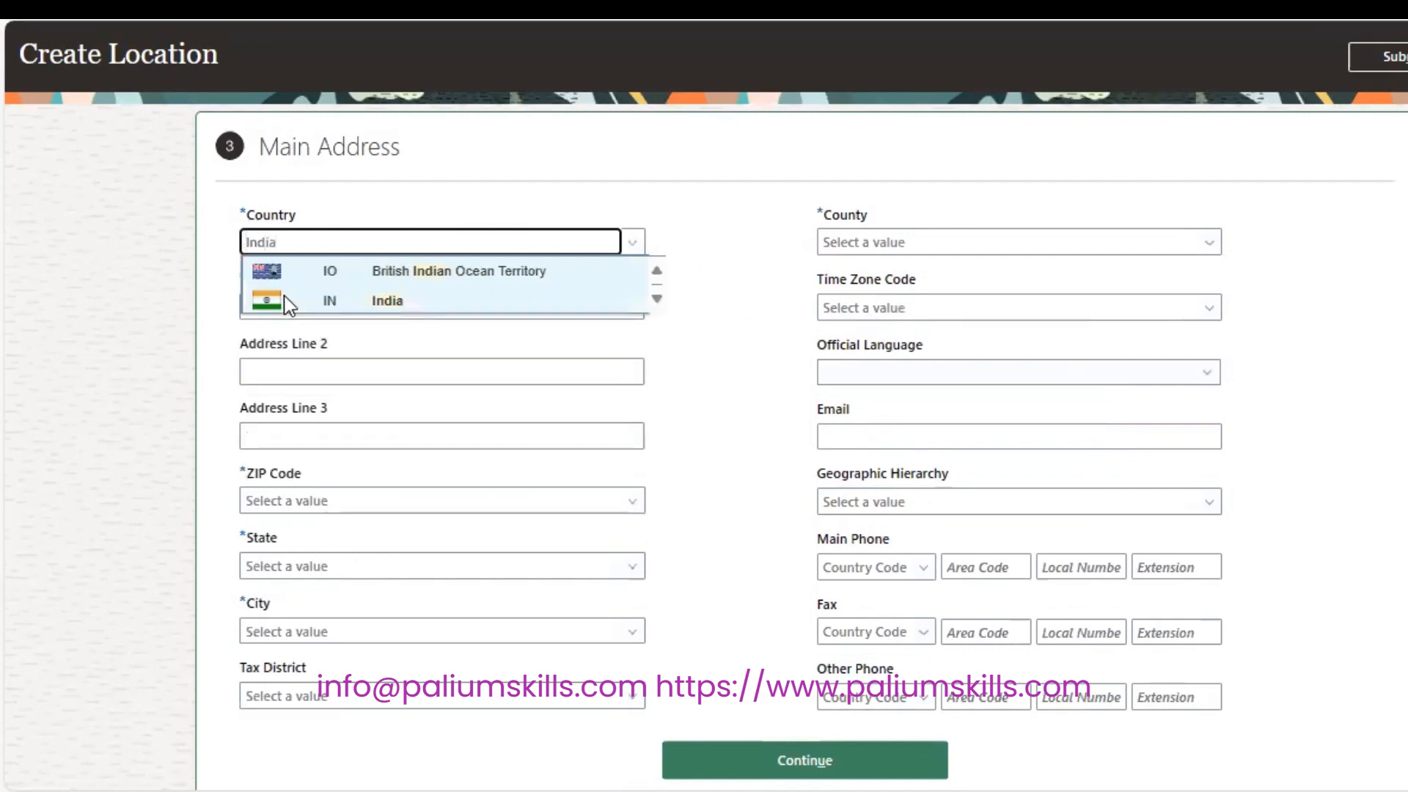
{"action": "left_click", "coordinate": [346, 298]}
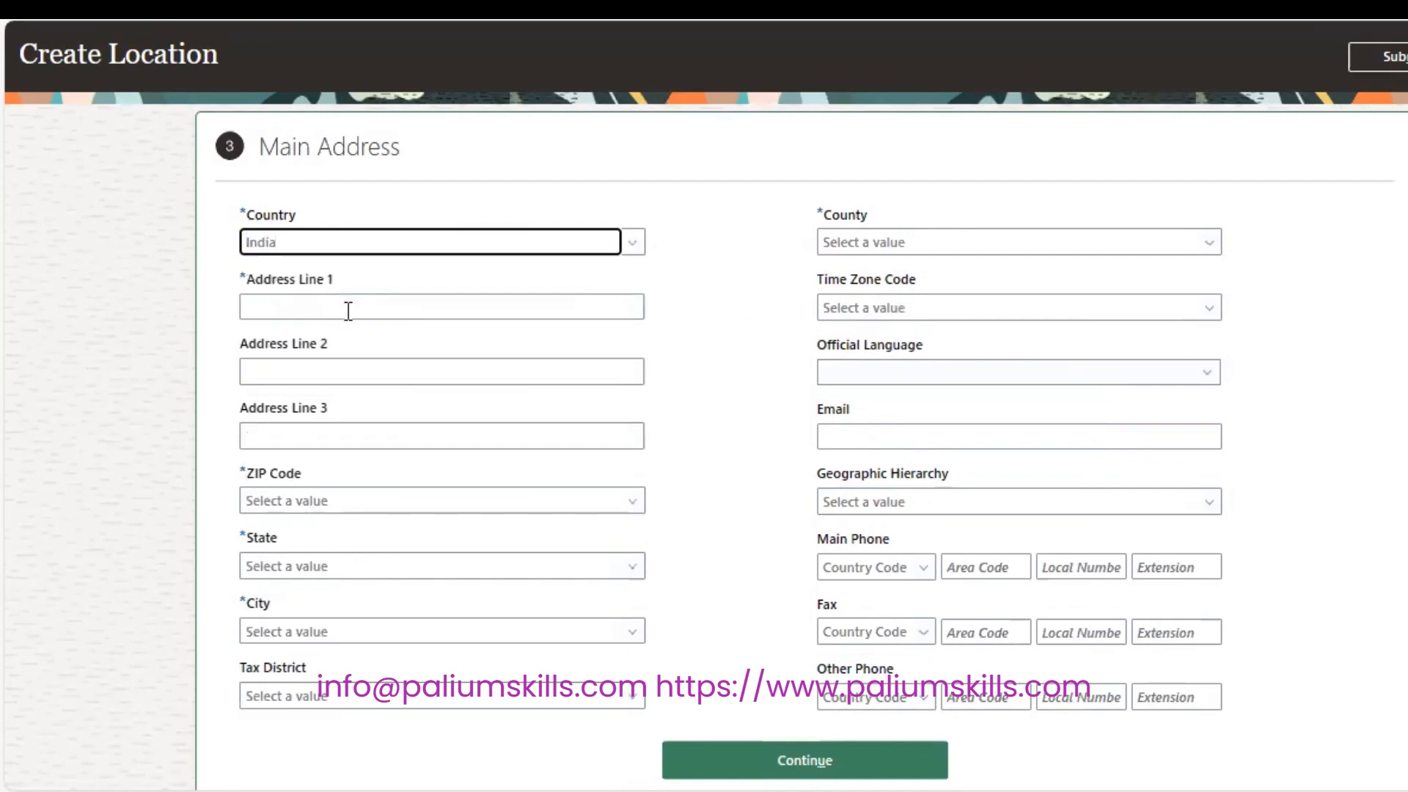
{"action": "left_click", "coordinate": [348, 308]}
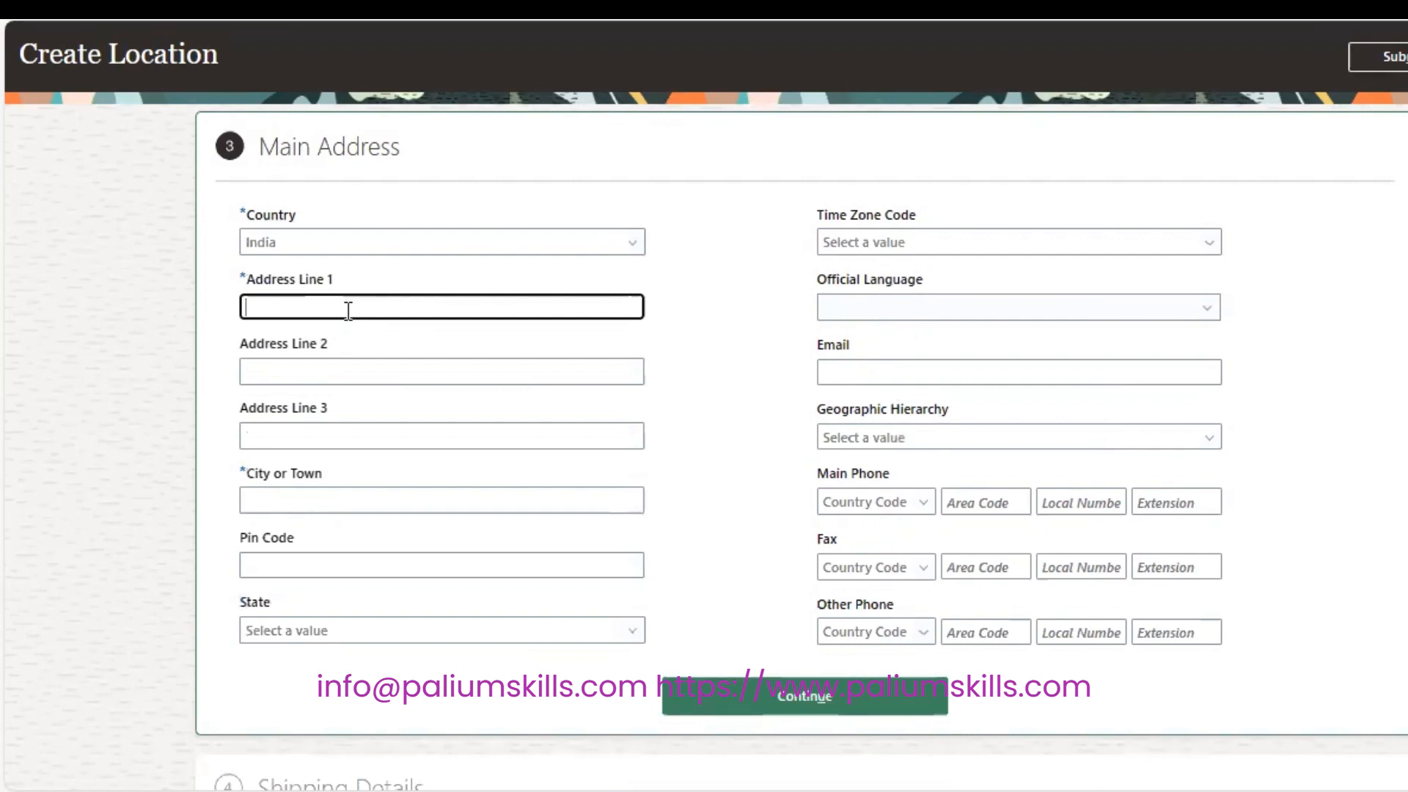
{"action": "type", "text": "Cuffe Parade"}
{"action": "key", "text": "Tab"}
{"action": "type", "text": "Mari"}
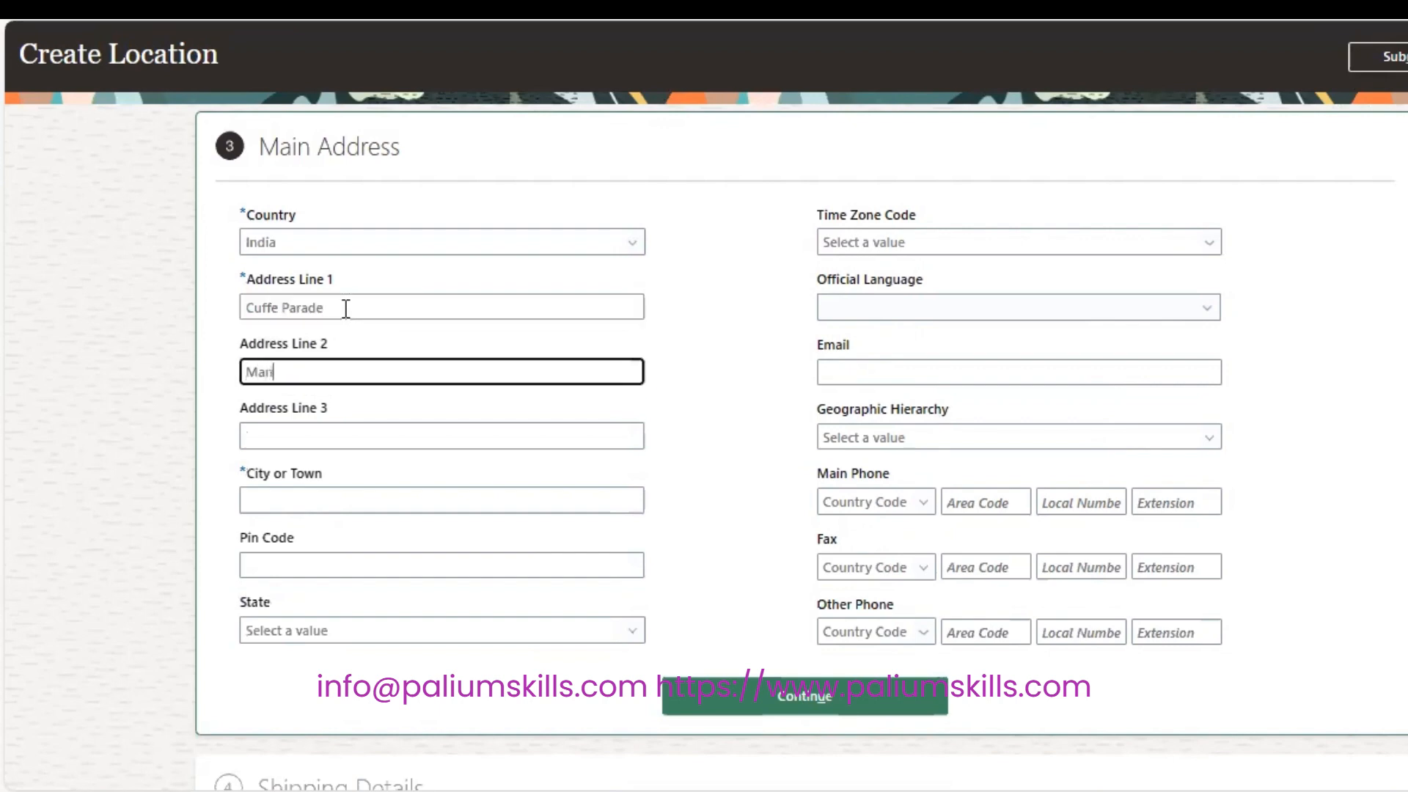
{"action": "type", "text": "ne Drive"}
{"action": "key", "text": "Tab"}
{"action": "key", "text": "Tab"}
{"action": "type", "text": "Mumbai"}
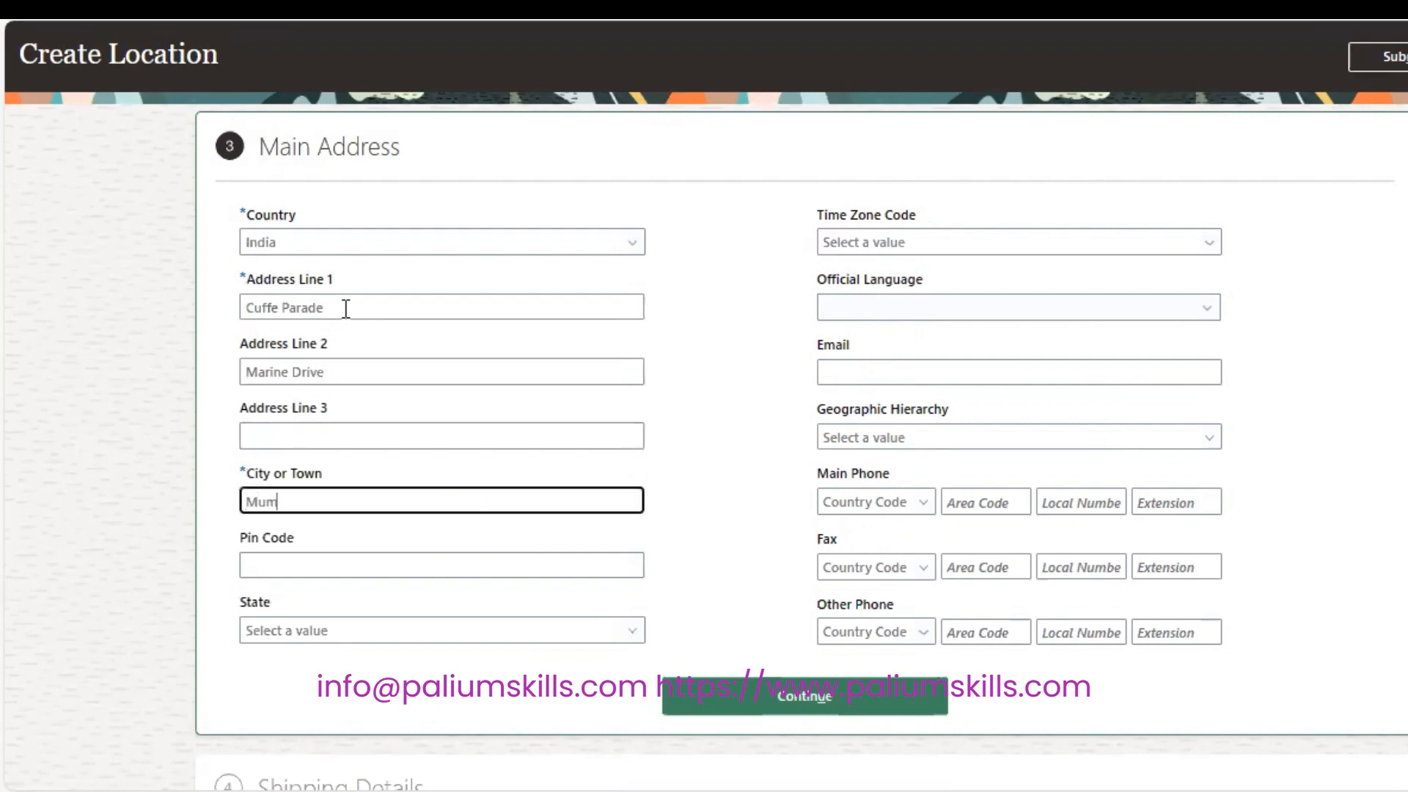
Enter pin code 400001 and choose Maharashtra as the state.
{"action": "key", "text": "Tab"}
{"action": "type", "text": "7"}
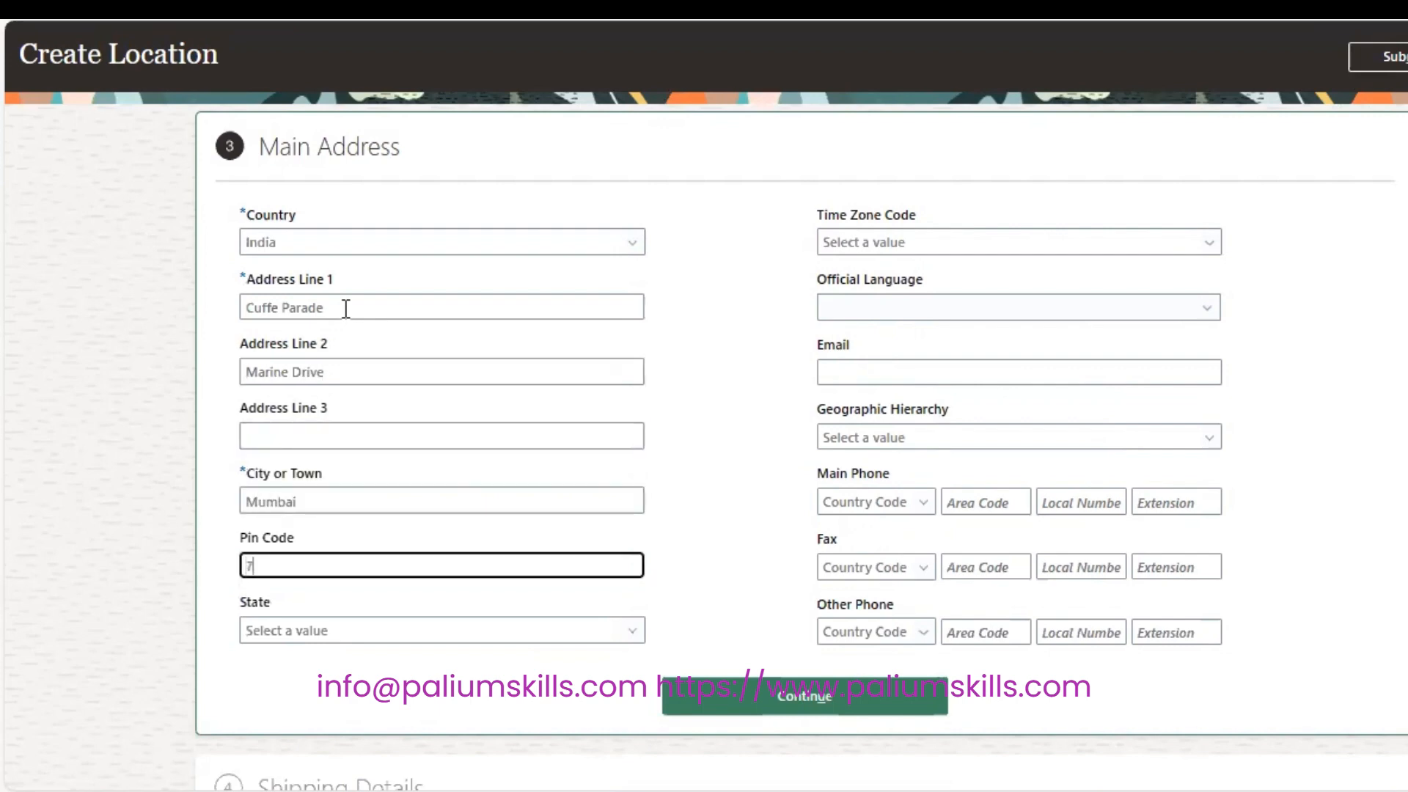
{"action": "key", "text": "BackSpace"}
{"action": "key", "text": "BackSpace"}
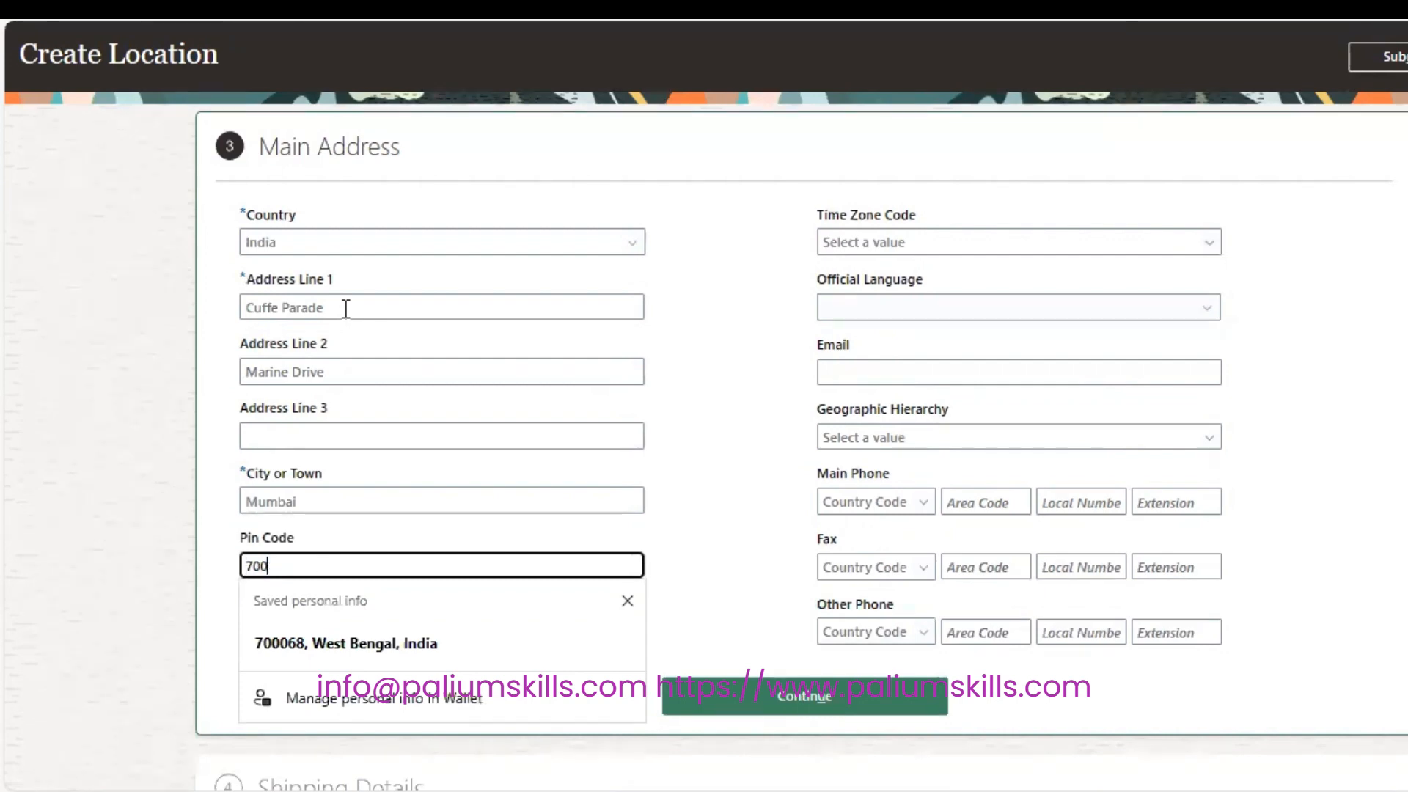
{"action": "type", "text": "400001"}
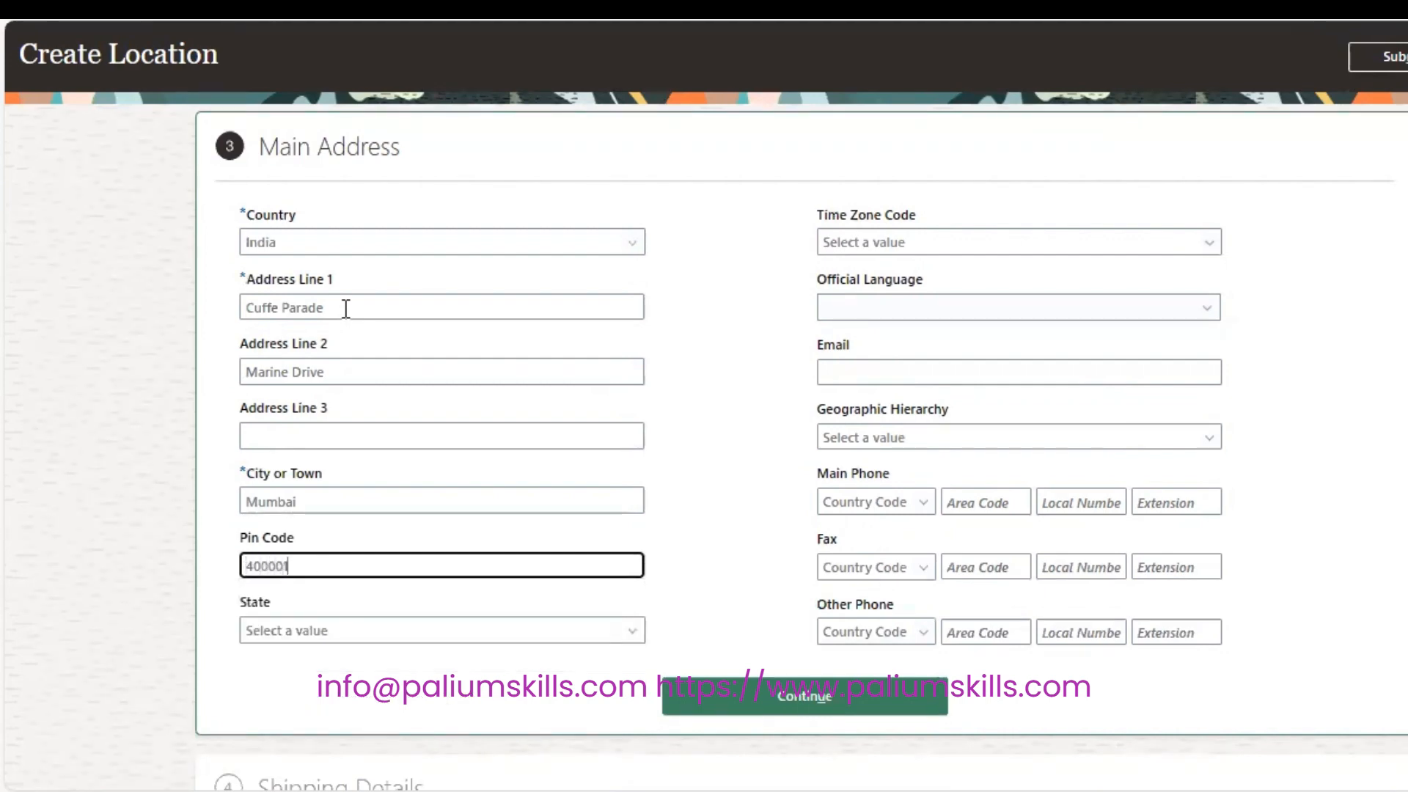
{"action": "key", "text": "Tab"}
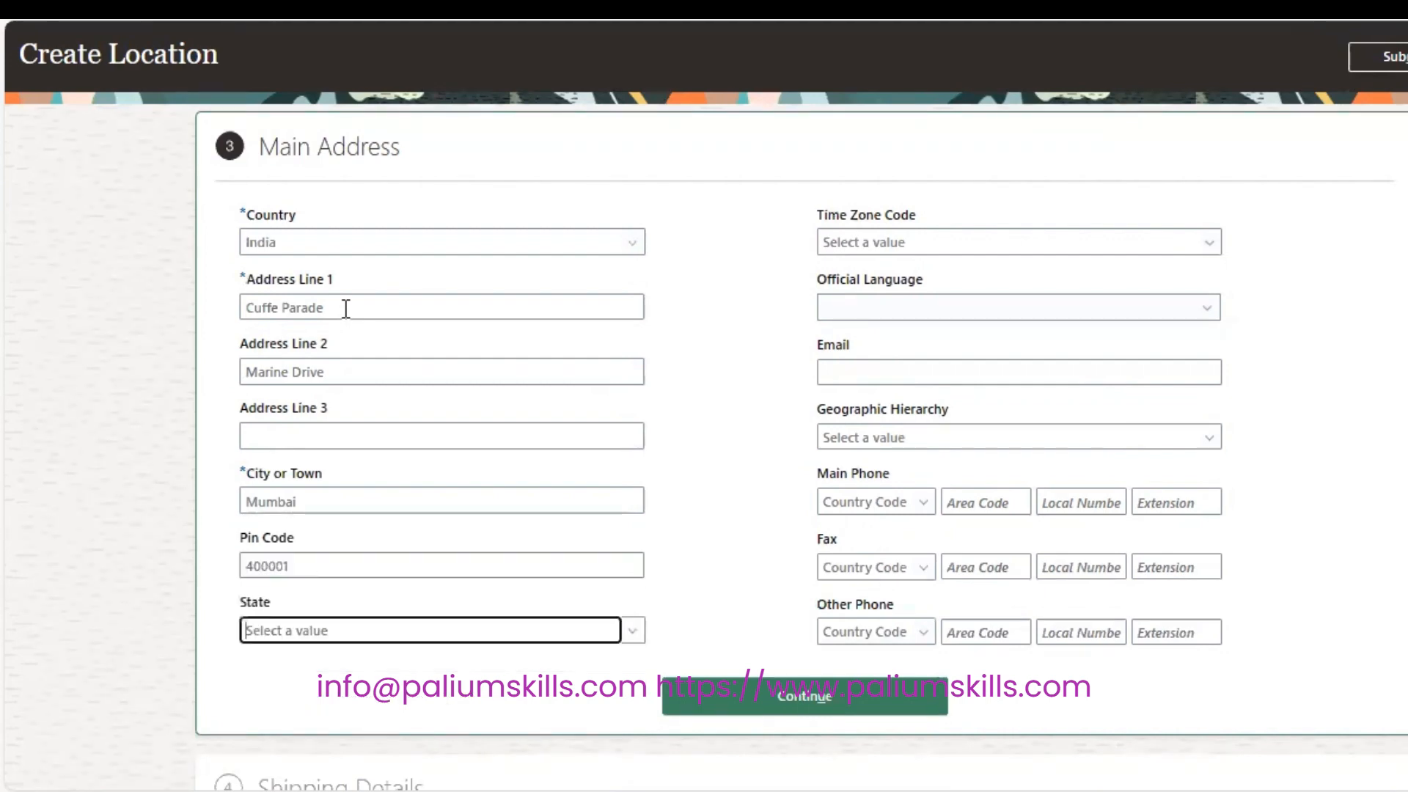
{"action": "type", "text": "M"}
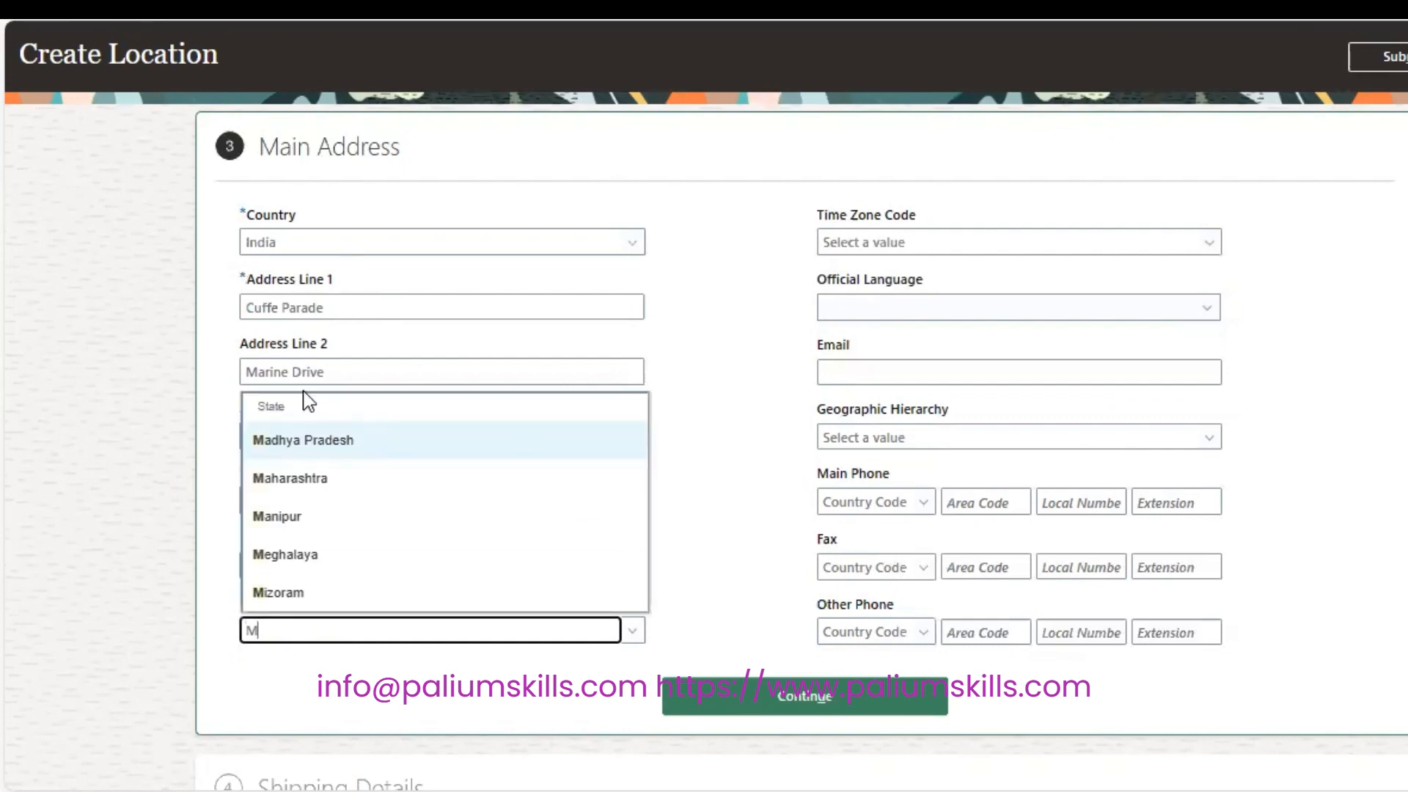
{"action": "left_click", "coordinate": [302, 485]}
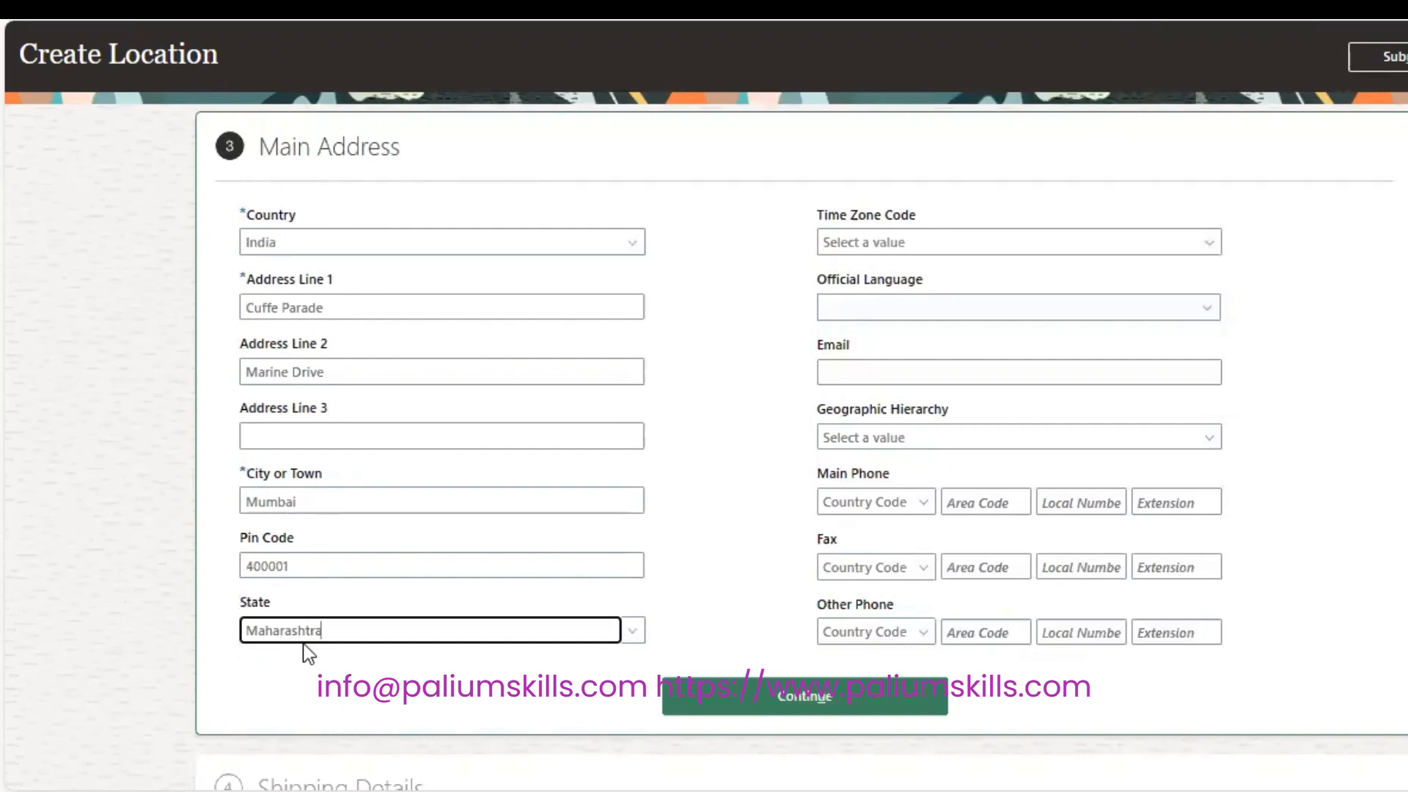
{"action": "left_click", "coordinate": [965, 238]}
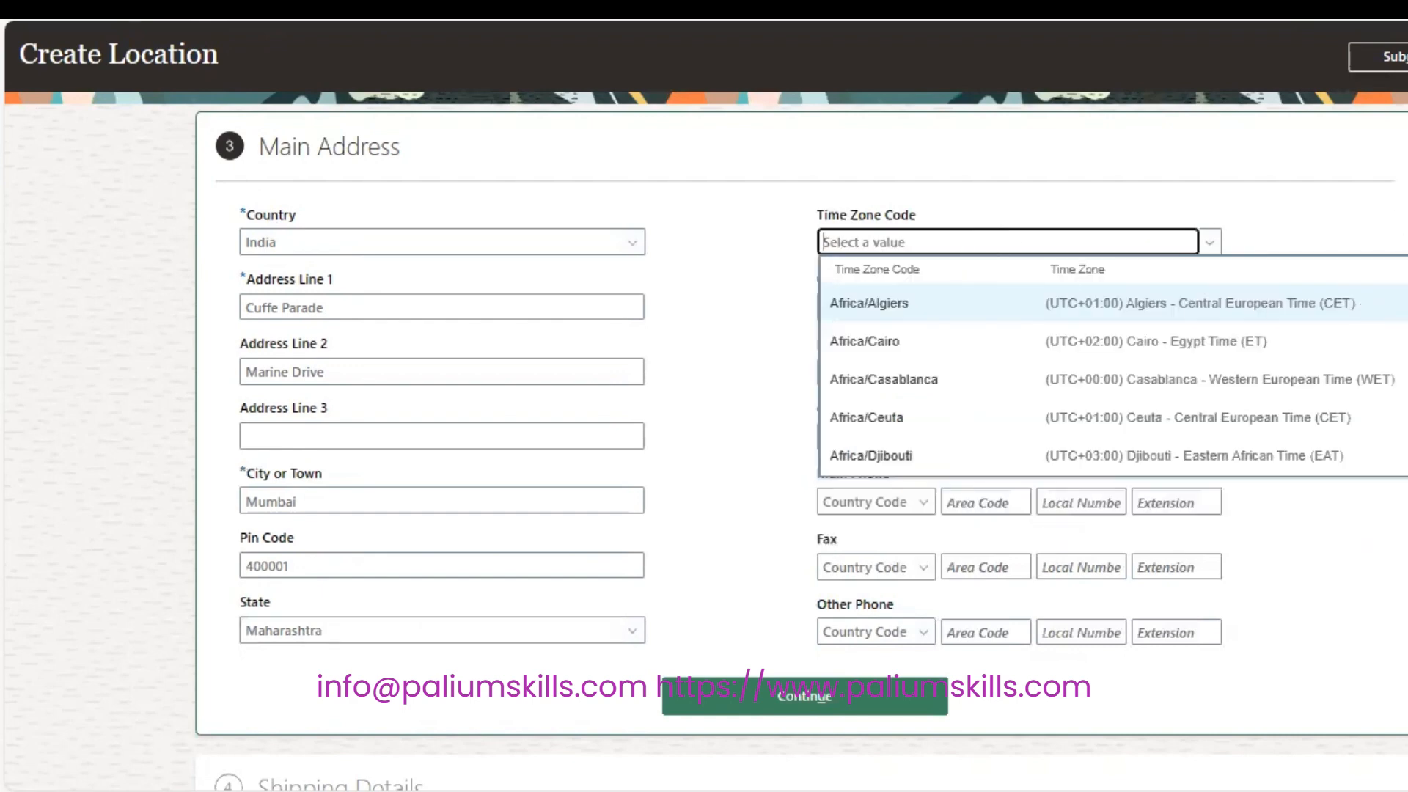
Filter time zones by 'Asia' and pick (UTC+05:30) Calcutta - India Time (IT).
{"action": "scroll", "coordinate": [1100, 366], "scroll_direction": "down", "scroll_amount": 20}
{"action": "scroll", "coordinate": [1099, 367], "scroll_direction": "down", "scroll_amount": 8}
{"action": "scroll", "coordinate": [1100, 367], "scroll_direction": "up", "scroll_amount": 20}
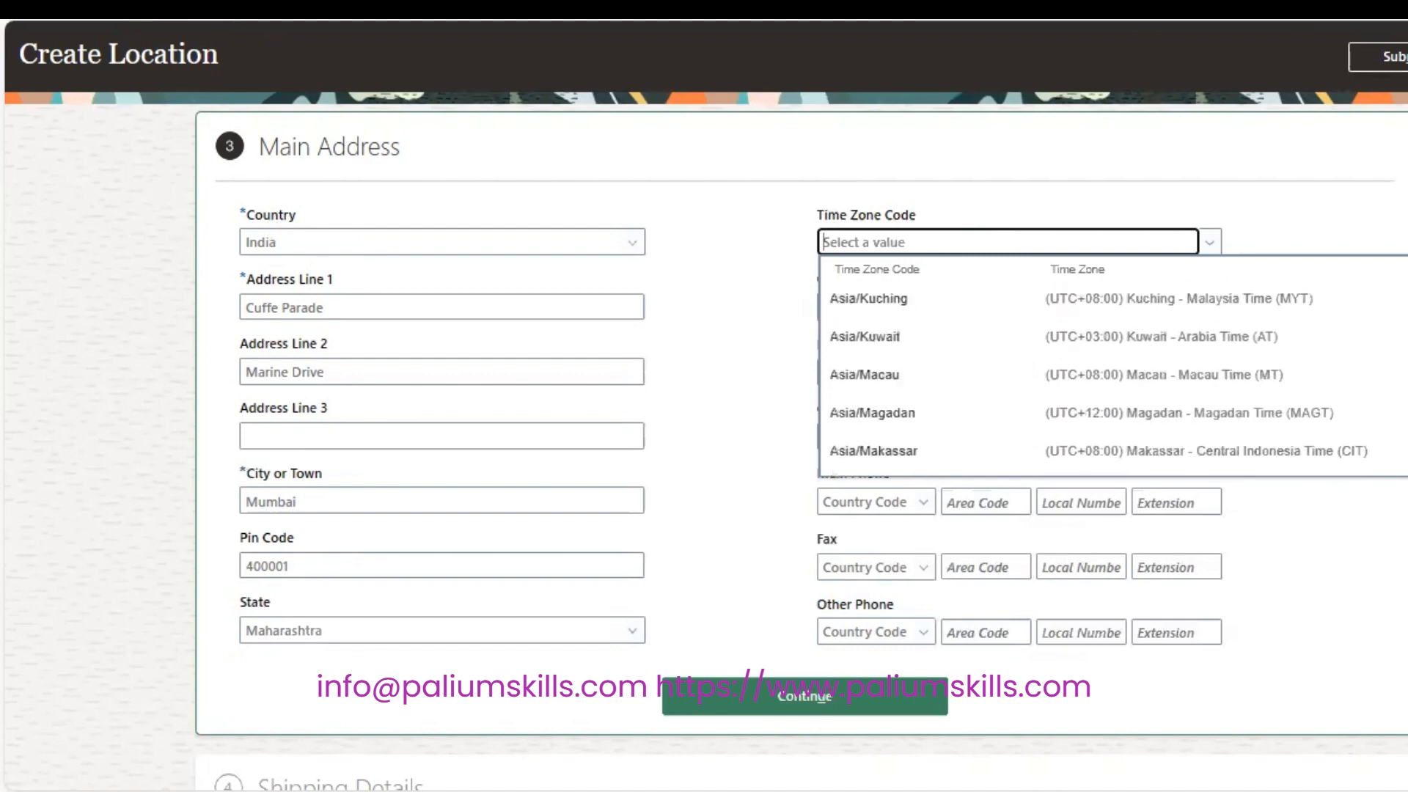
{"action": "scroll", "coordinate": [1099, 367], "scroll_direction": "up", "scroll_amount": 8}
{"action": "scroll", "coordinate": [1100, 366], "scroll_direction": "up", "scroll_amount": 10}
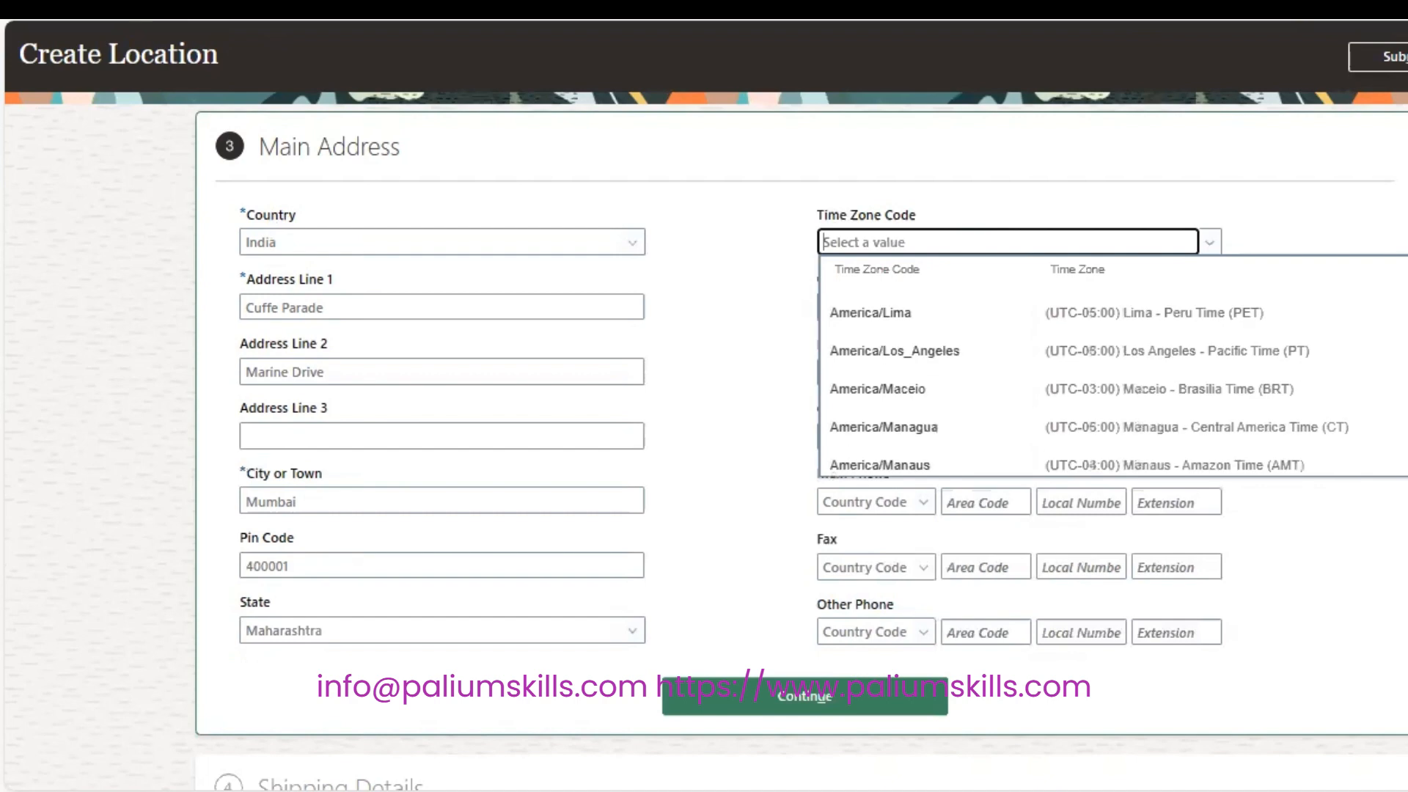
{"action": "scroll", "coordinate": [1100, 366], "scroll_direction": "up", "scroll_amount": 12}
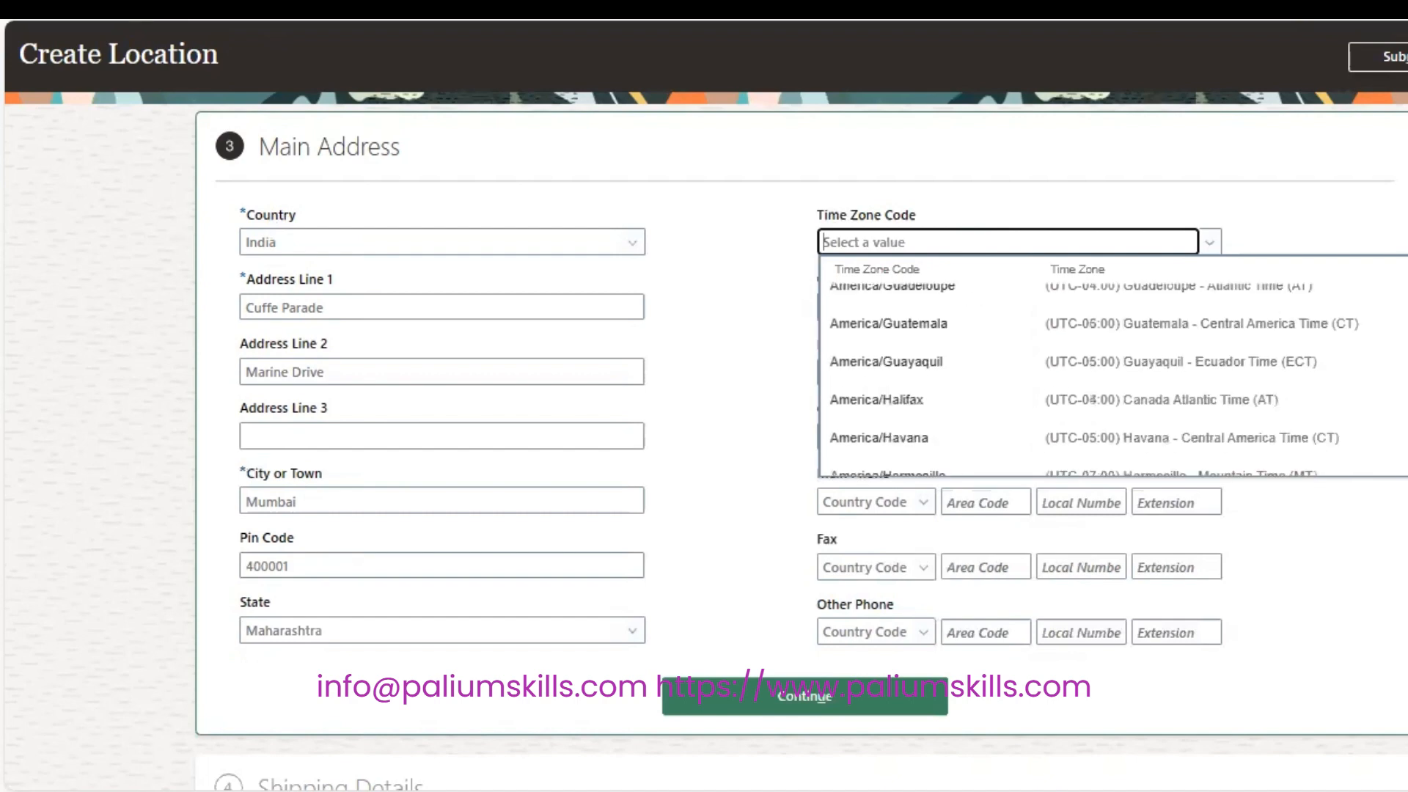
{"action": "scroll", "coordinate": [1099, 366], "scroll_direction": "up", "scroll_amount": 10}
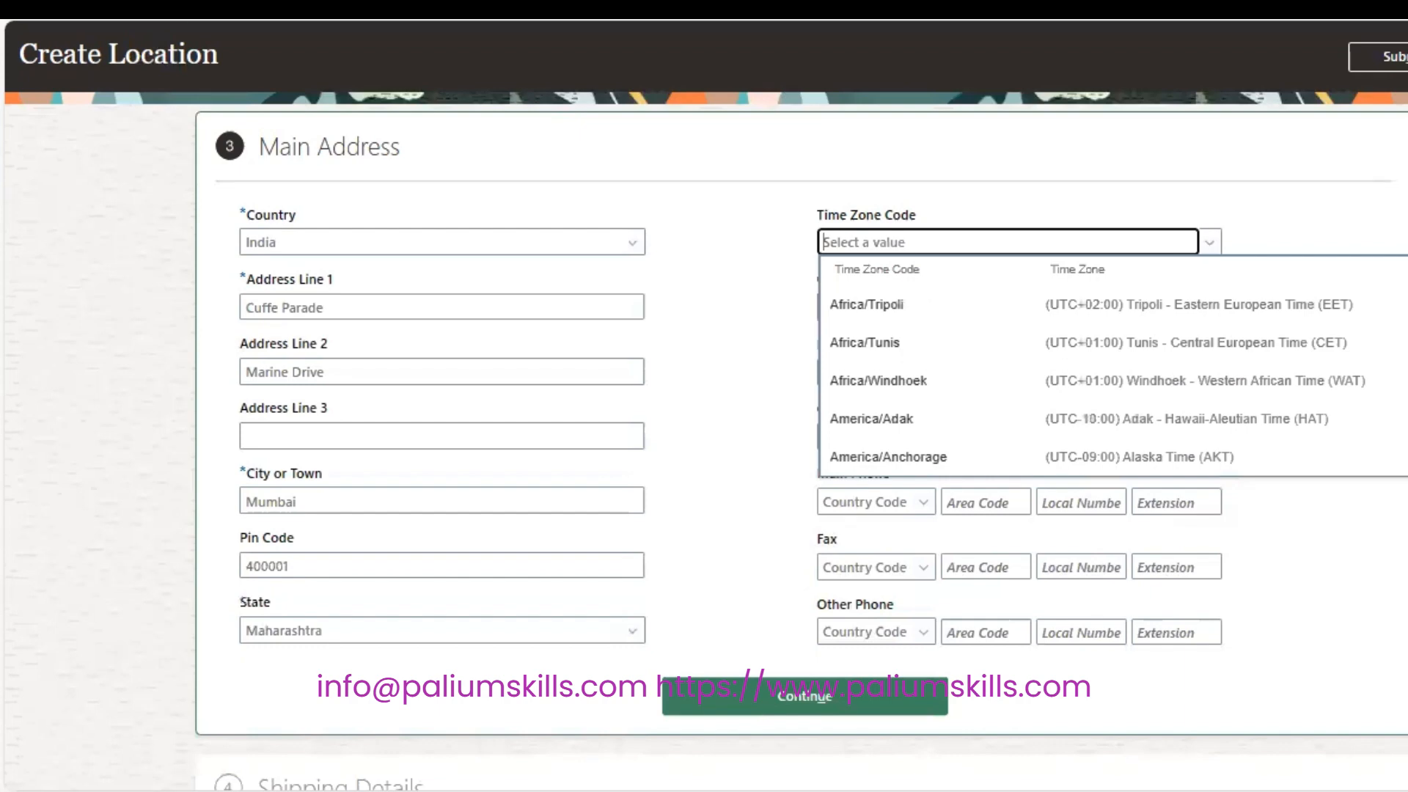
{"action": "scroll", "coordinate": [1100, 367], "scroll_direction": "down", "scroll_amount": 10}
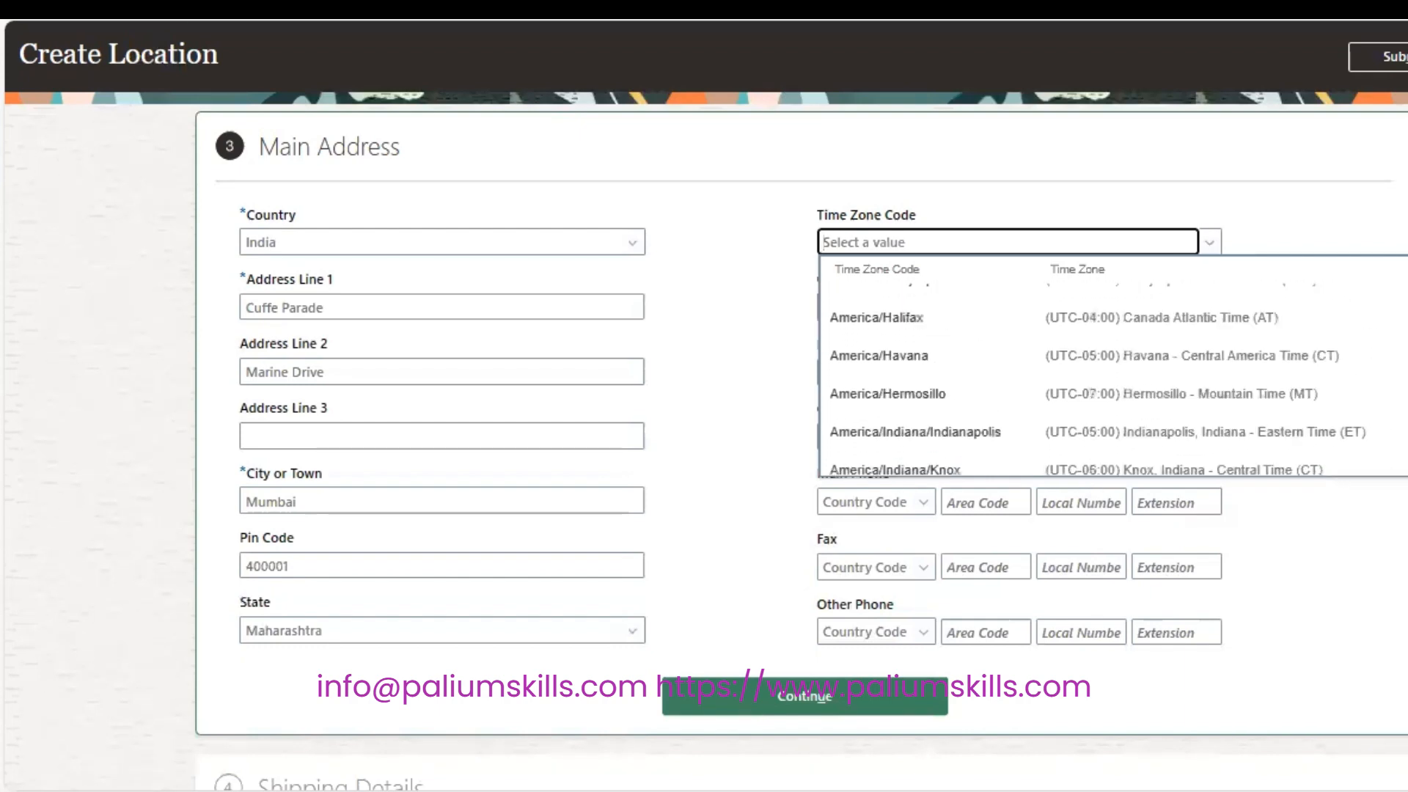
{"action": "scroll", "coordinate": [1100, 366], "scroll_direction": "down", "scroll_amount": 3}
{"action": "scroll", "coordinate": [1096, 381], "scroll_direction": "down", "scroll_amount": 10}
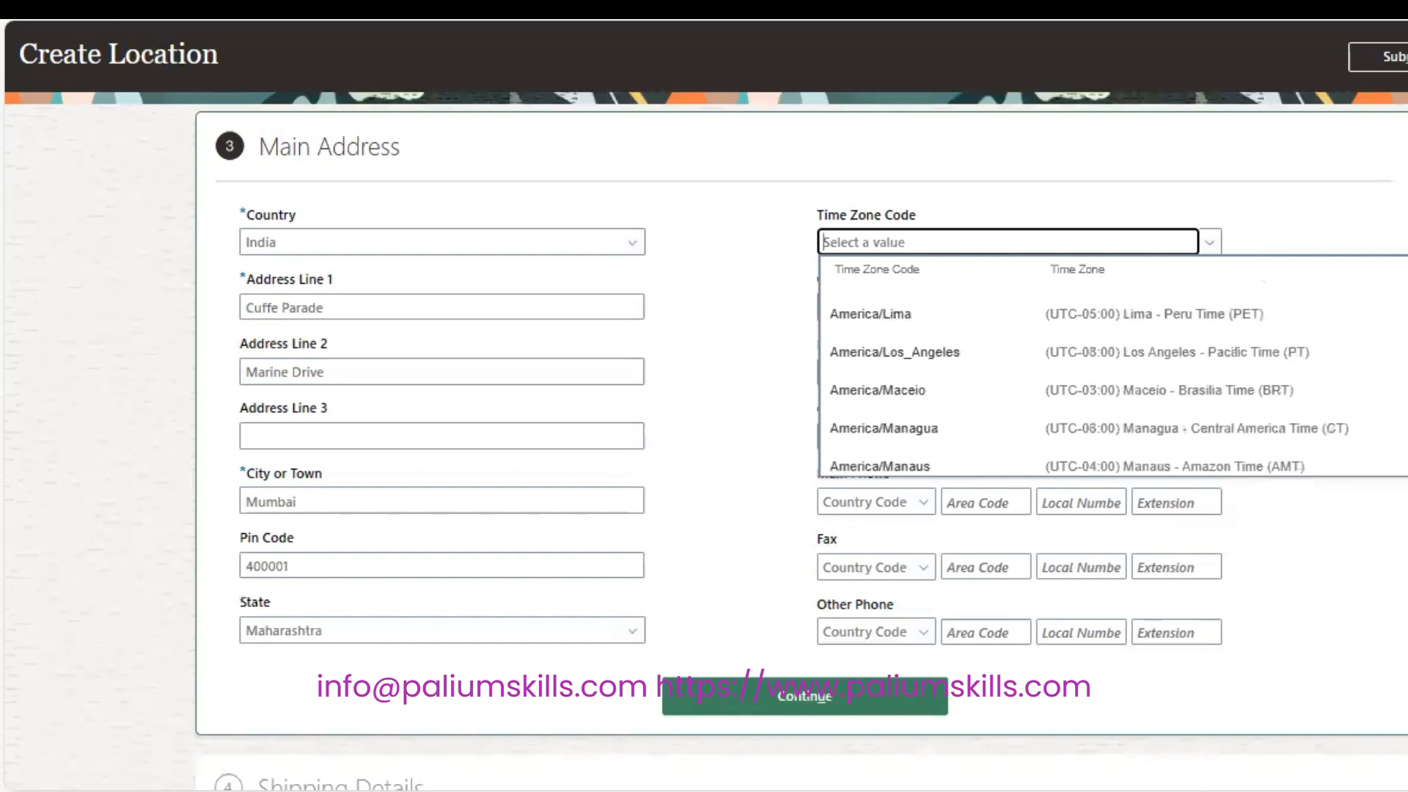
{"action": "scroll", "coordinate": [1099, 367], "scroll_direction": "down", "scroll_amount": 8}
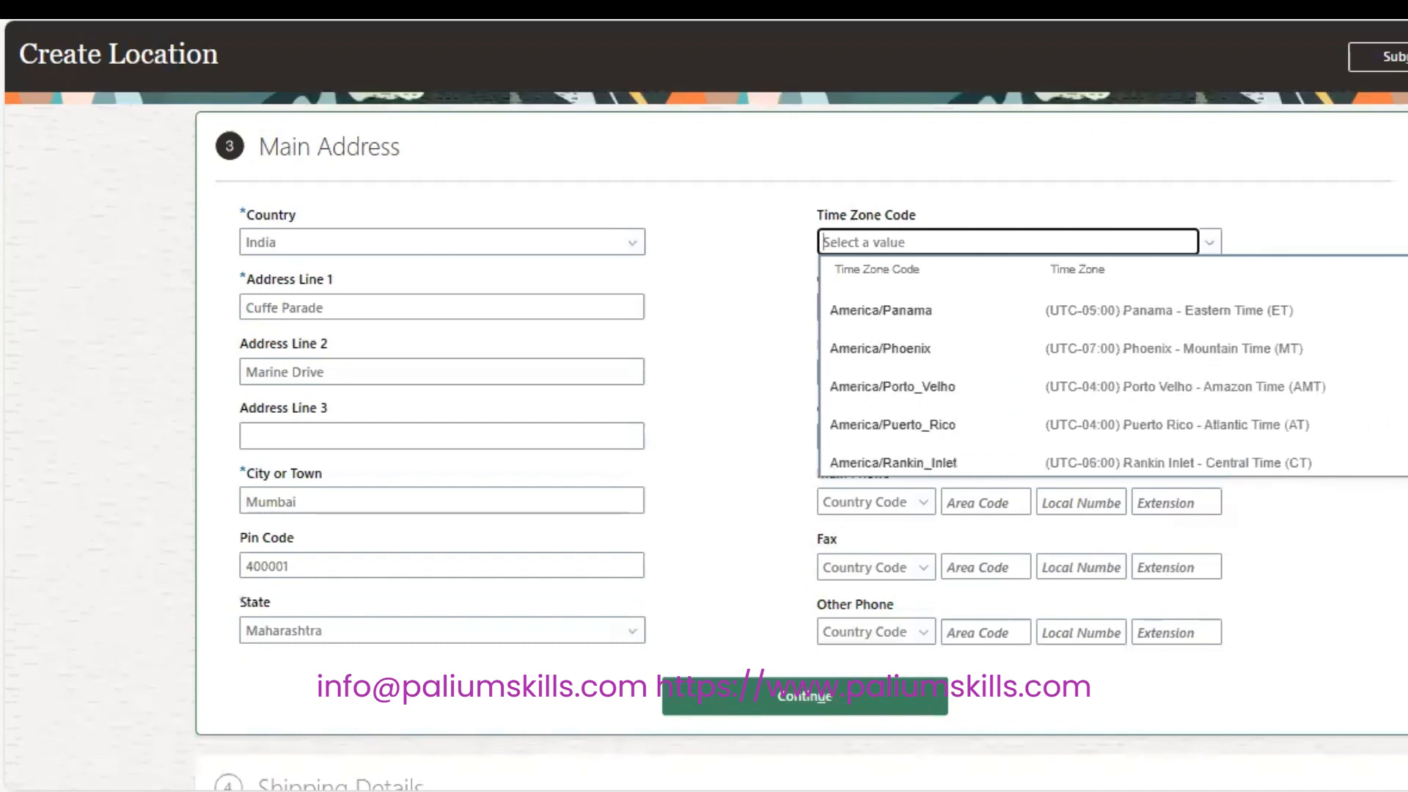
{"action": "type", "text": "A"}
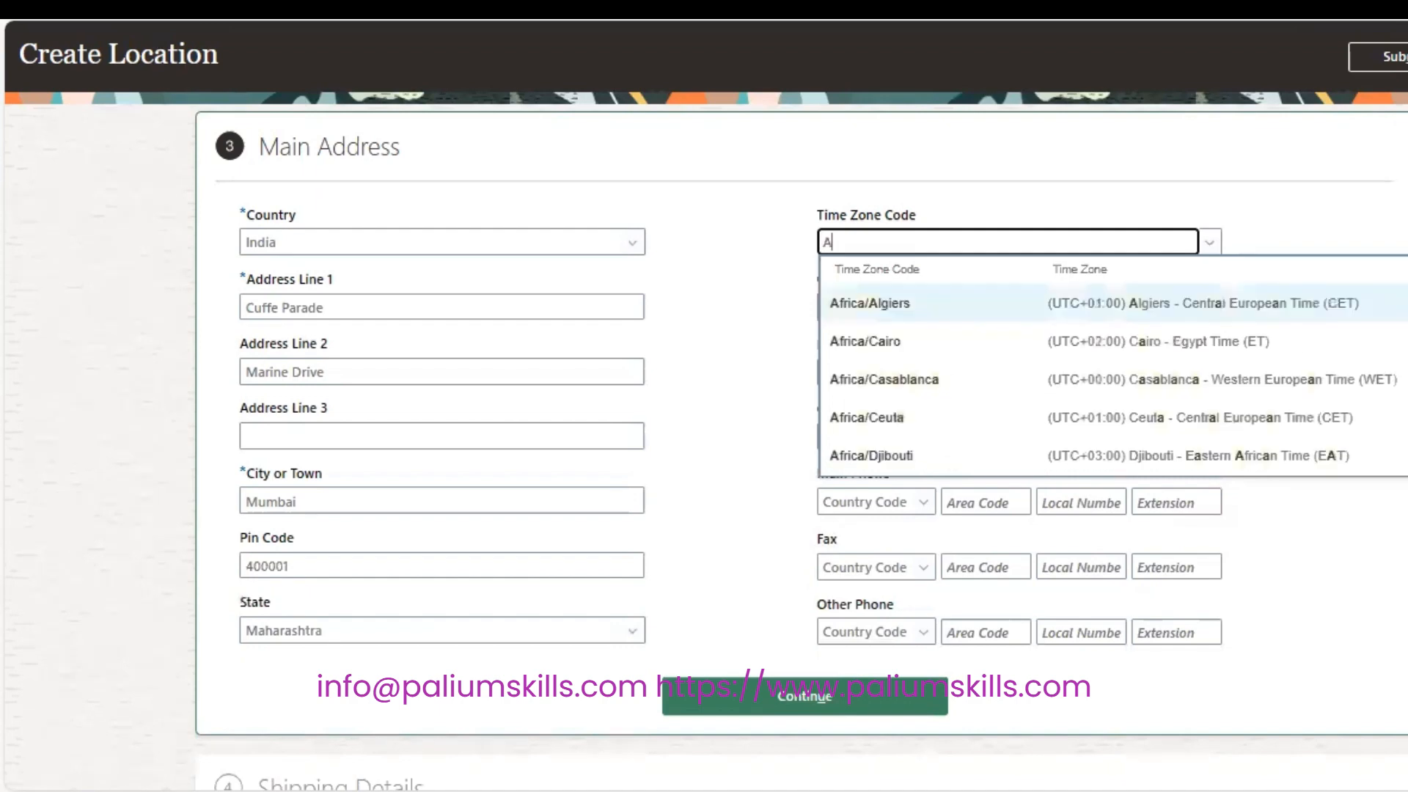
{"action": "type", "text": "sia"}
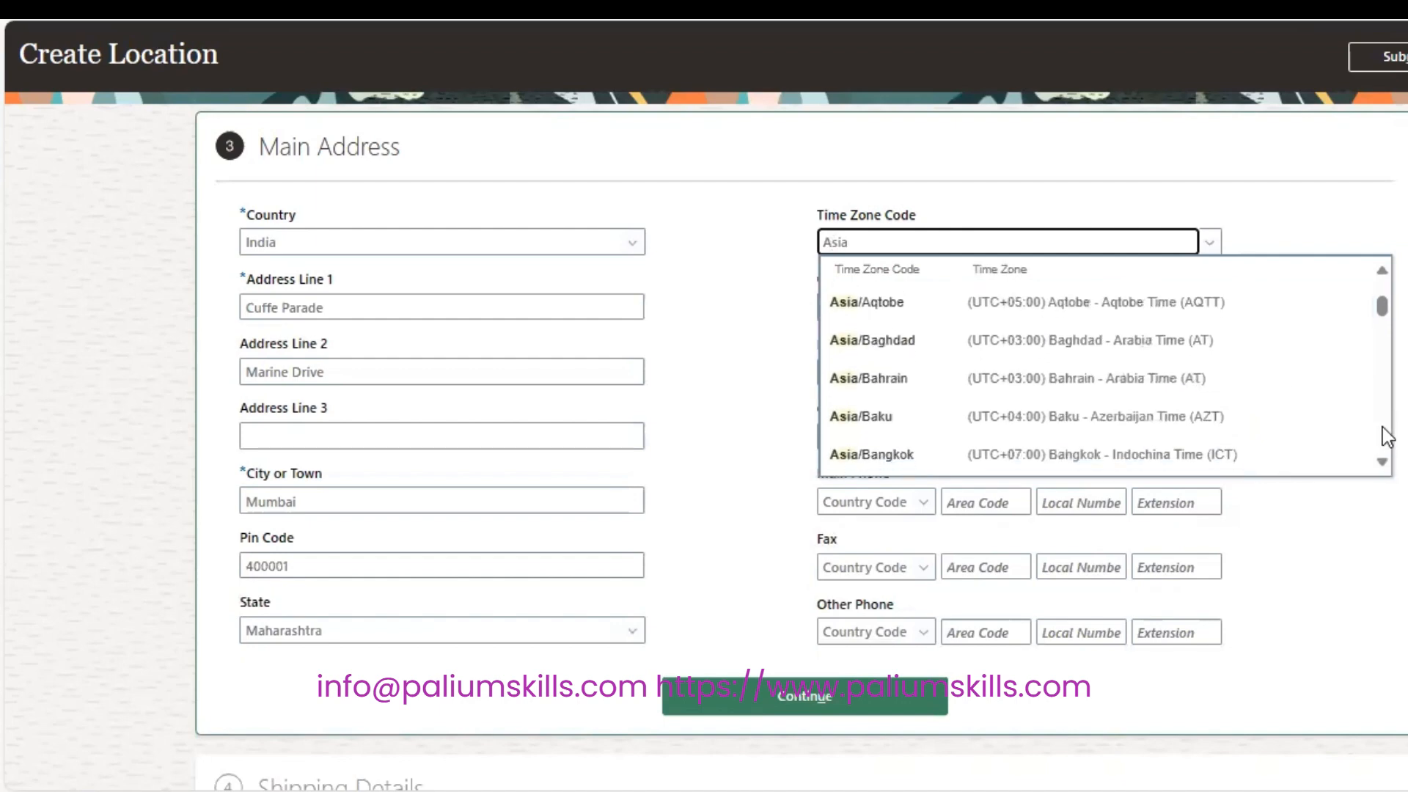
{"action": "scroll", "coordinate": [1386, 436], "scroll_direction": "down", "scroll_amount": 3}
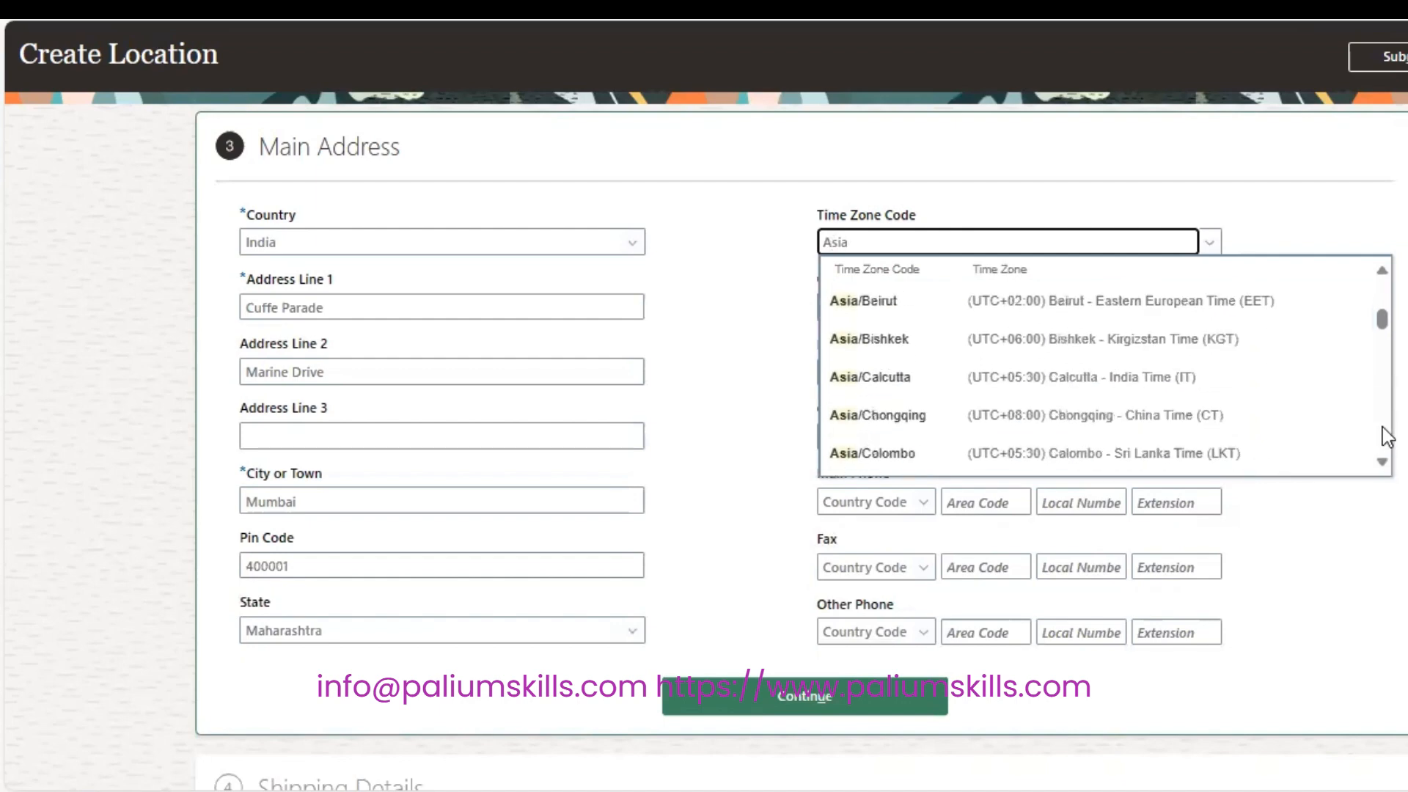
{"action": "left_click", "coordinate": [1104, 375]}
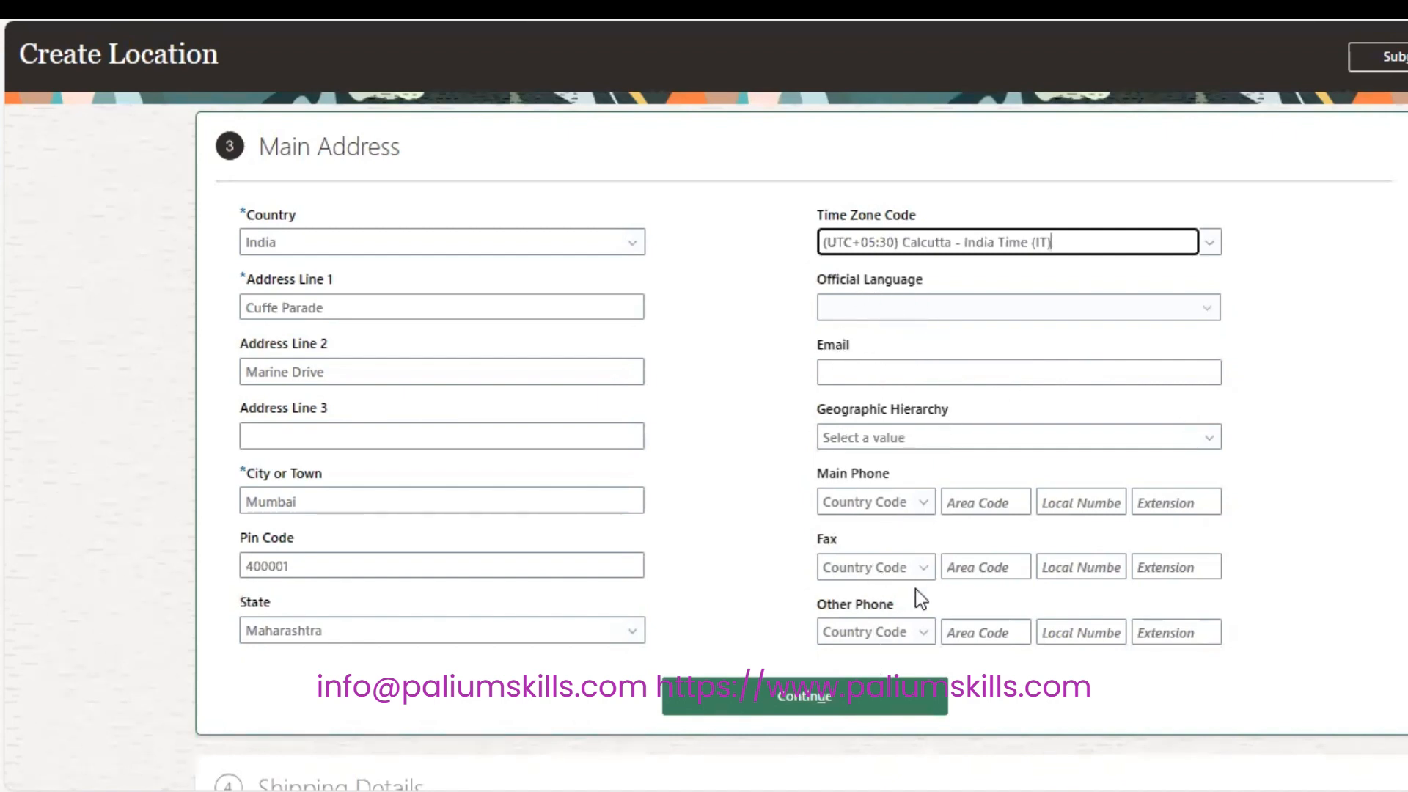
Save the main address, uncheck Ship-to Site, and ship to Golden Tower instead.
{"action": "left_click", "coordinate": [783, 689]}
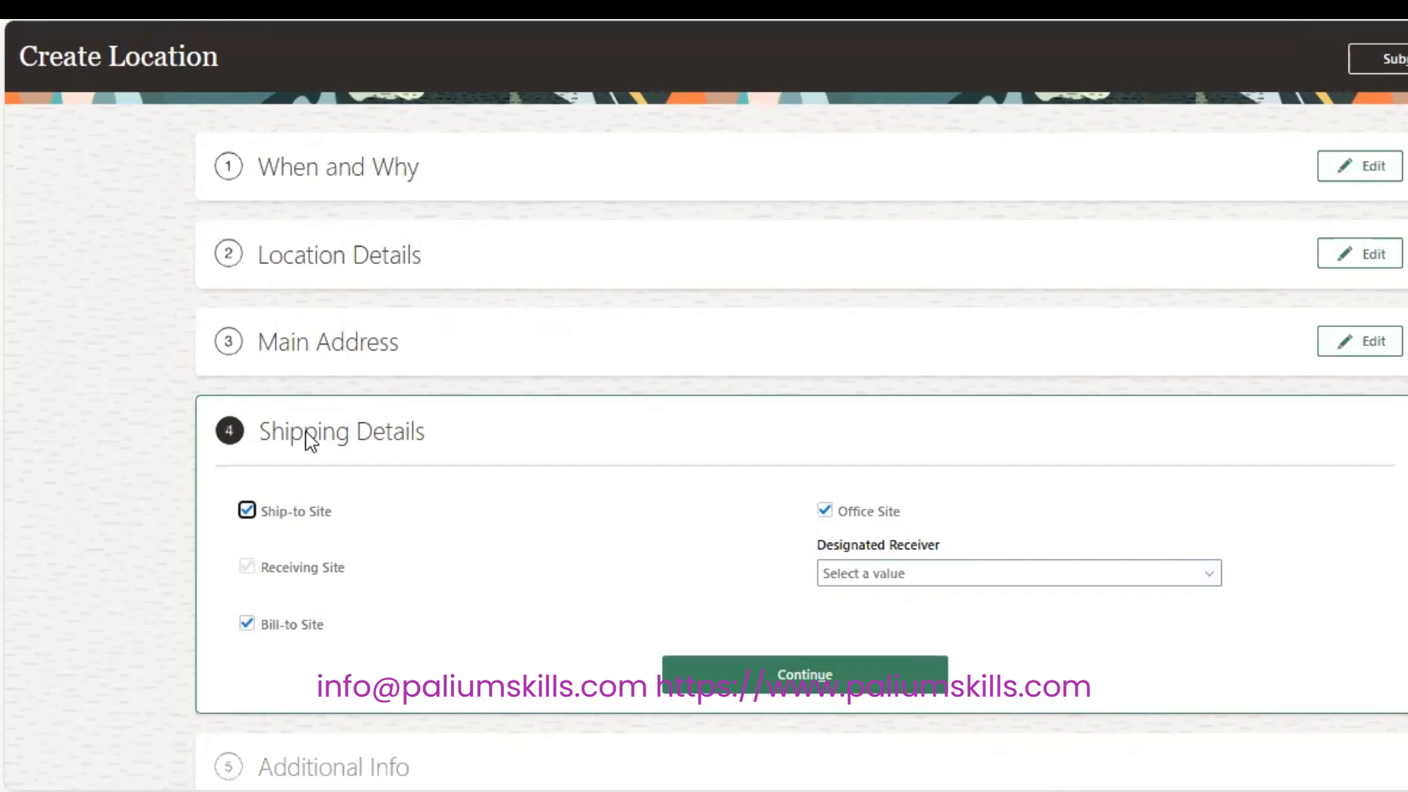
{"action": "left_click", "coordinate": [307, 516]}
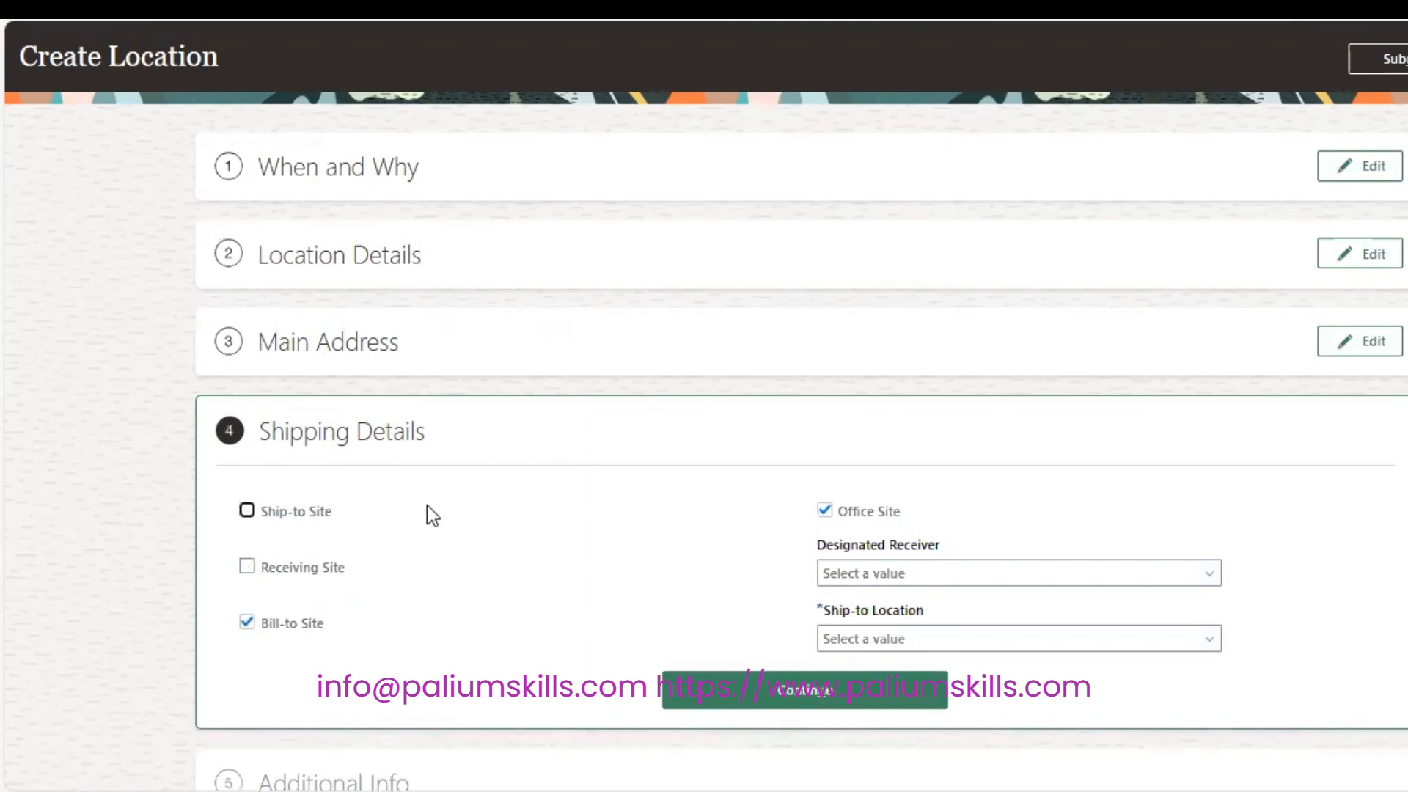
{"action": "left_click", "coordinate": [1208, 637]}
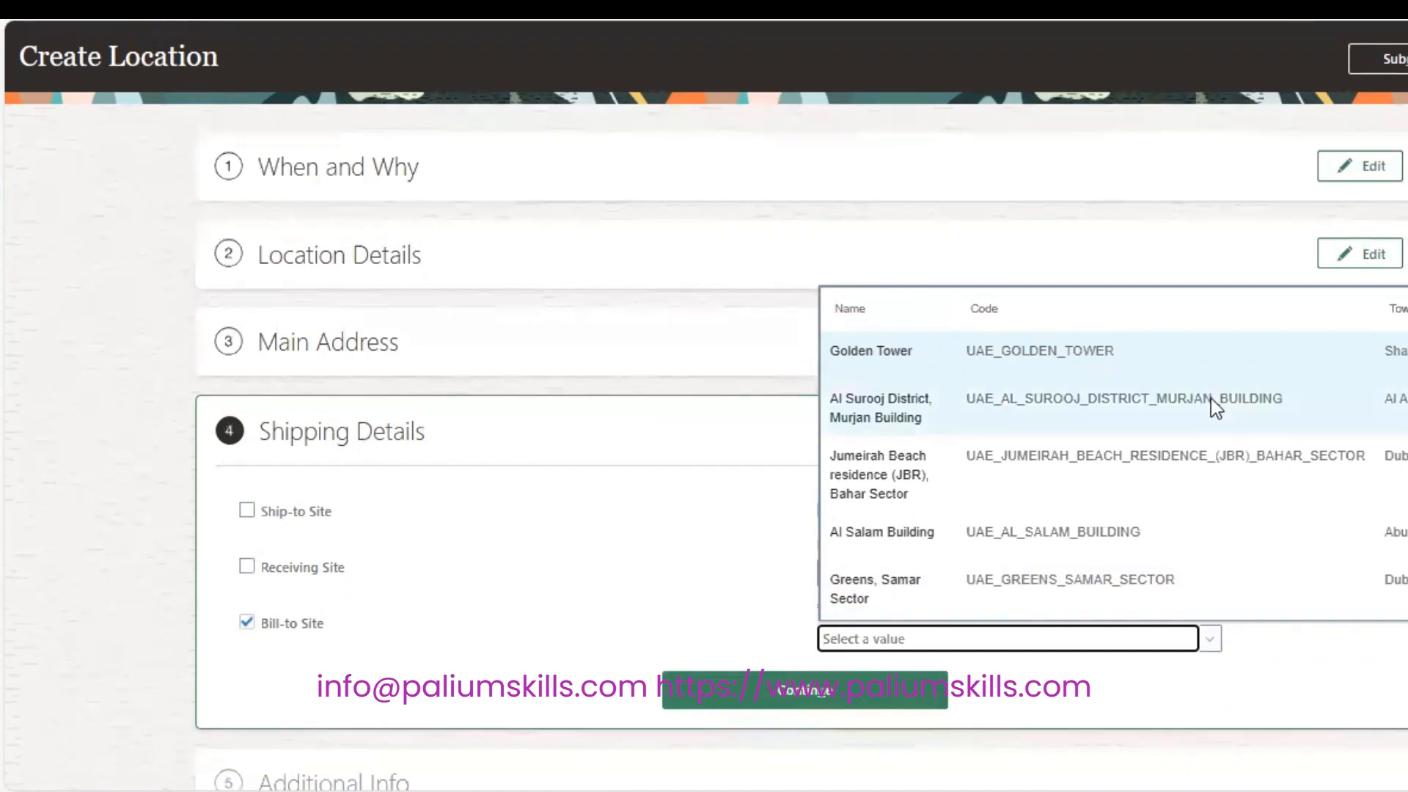
{"action": "left_click", "coordinate": [1172, 349]}
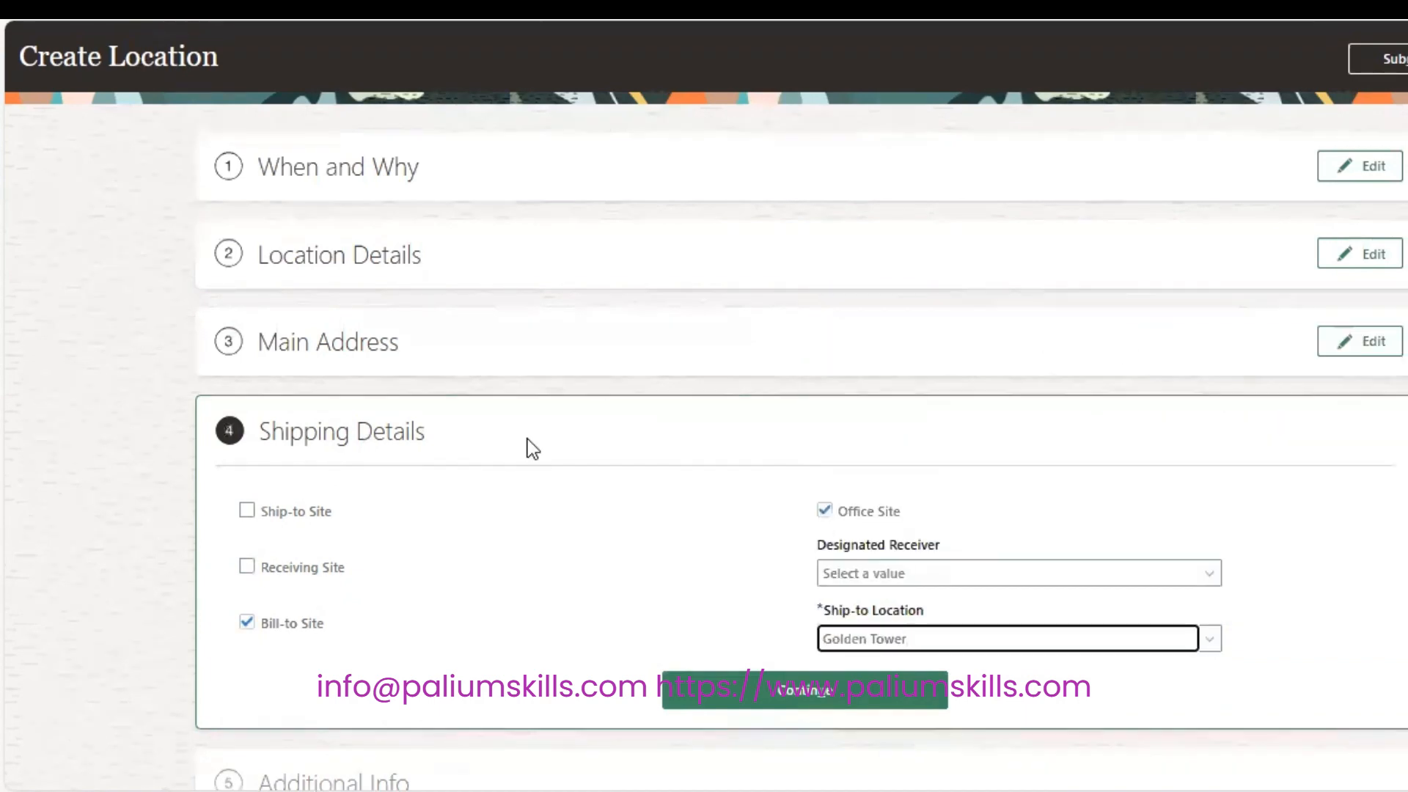
{"action": "left_click", "coordinate": [830, 700]}
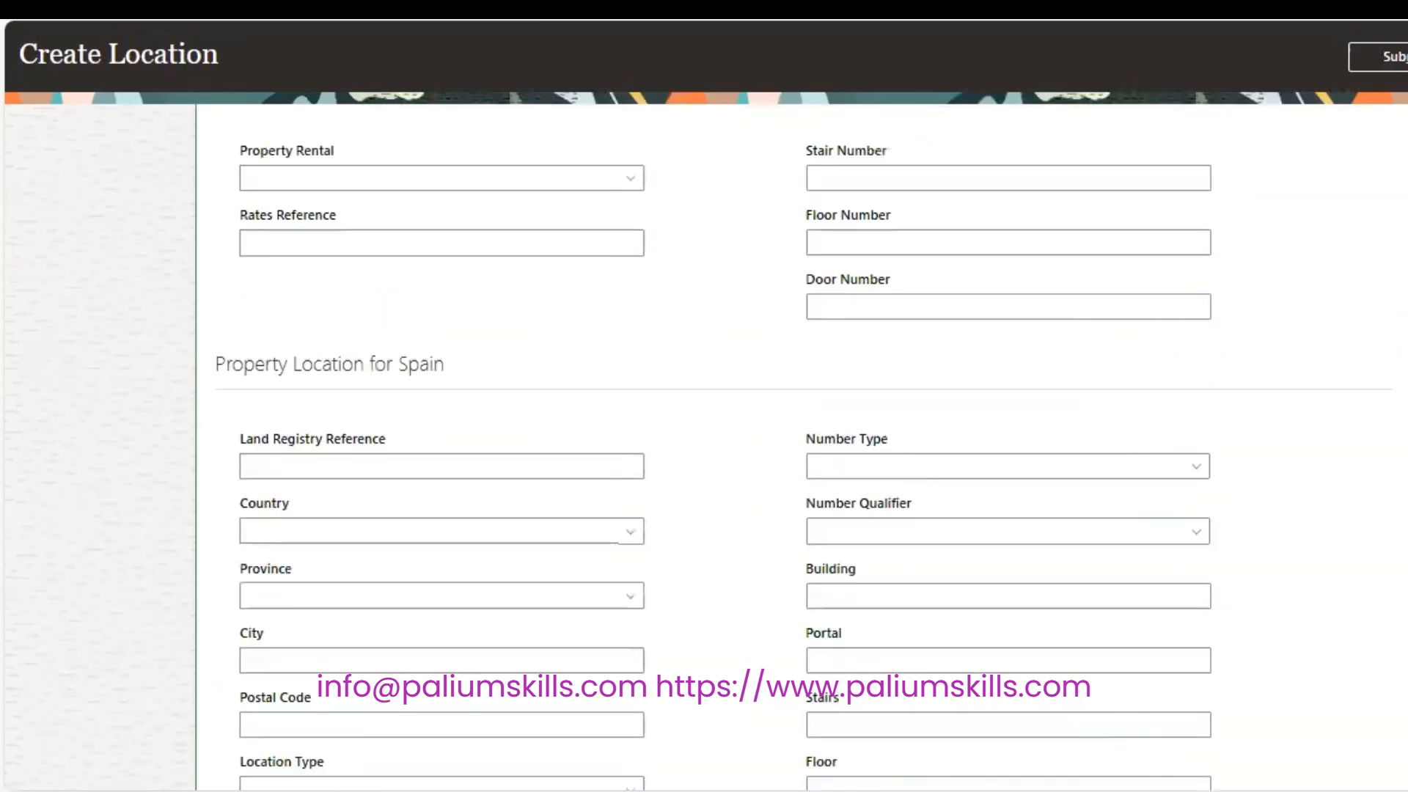
Continue past Additional Info to the Legislative Info step and review its reporting sections.
{"action": "left_click_drag", "start_coordinate": [446, 365], "coordinate": [214, 338]}
{"action": "left_click", "coordinate": [214, 338]}
{"action": "scroll", "coordinate": [799, 447], "scroll_direction": "up", "scroll_amount": 7}
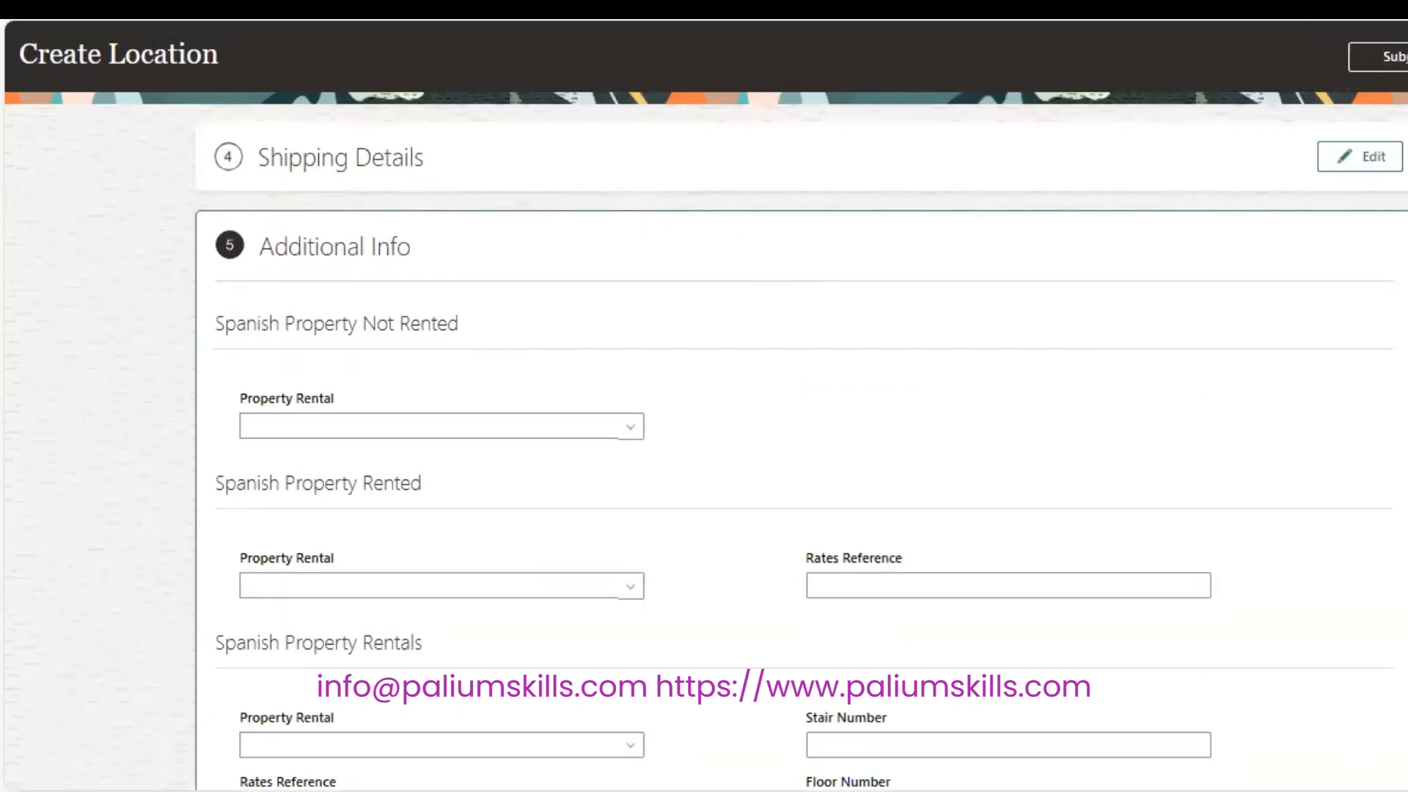
{"action": "scroll", "coordinate": [799, 448], "scroll_direction": "down", "scroll_amount": 12}
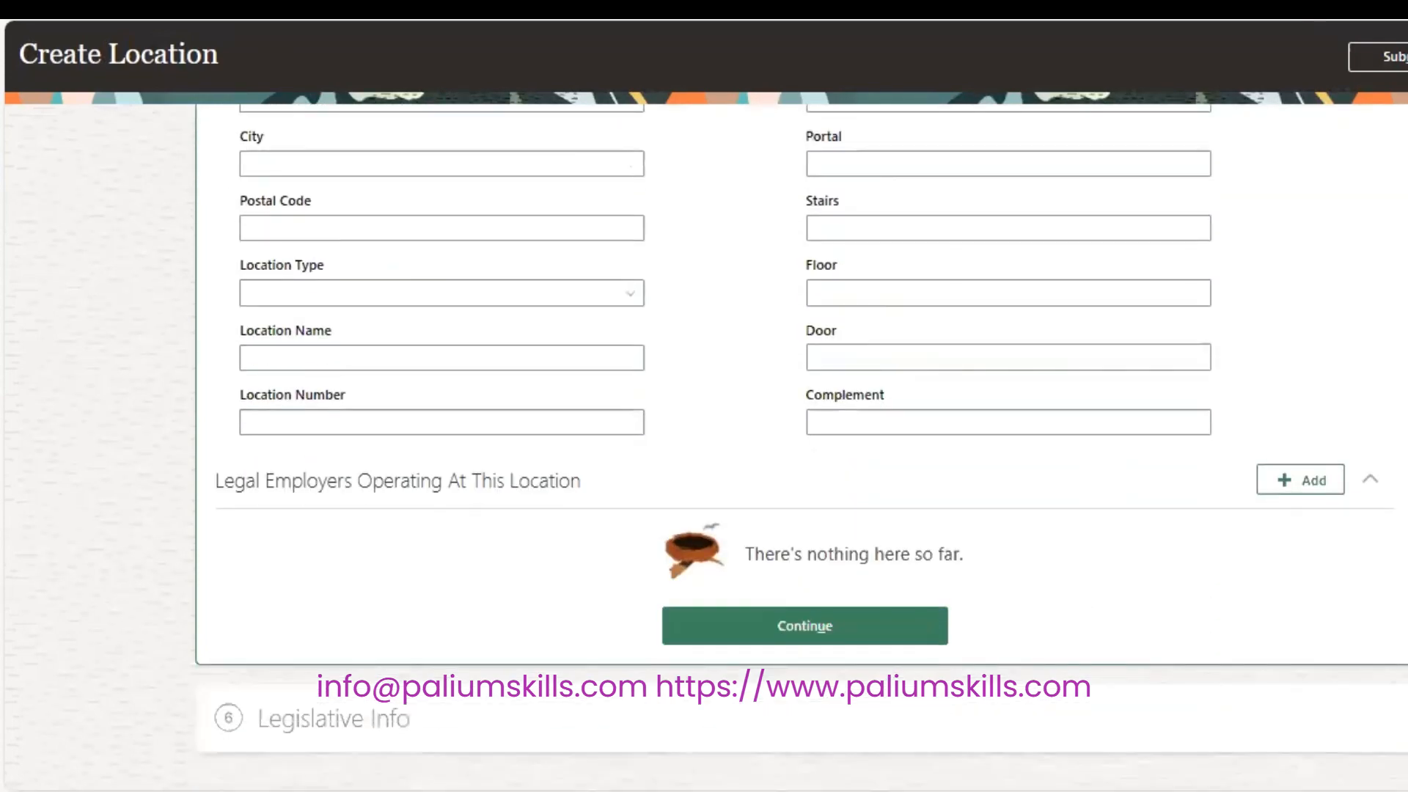
{"action": "left_click", "coordinate": [793, 616]}
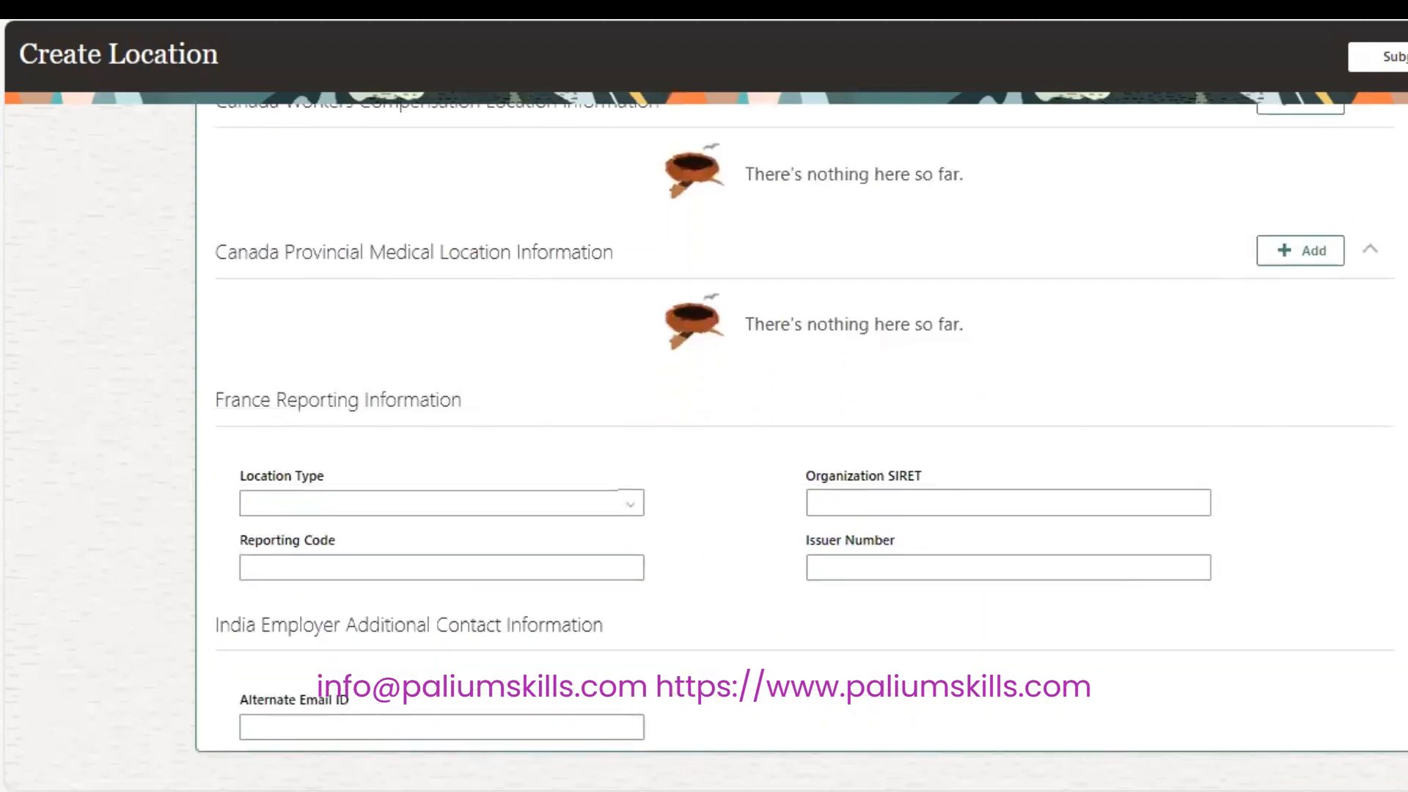
{"action": "scroll", "coordinate": [801, 440], "scroll_direction": "up", "scroll_amount": 20}
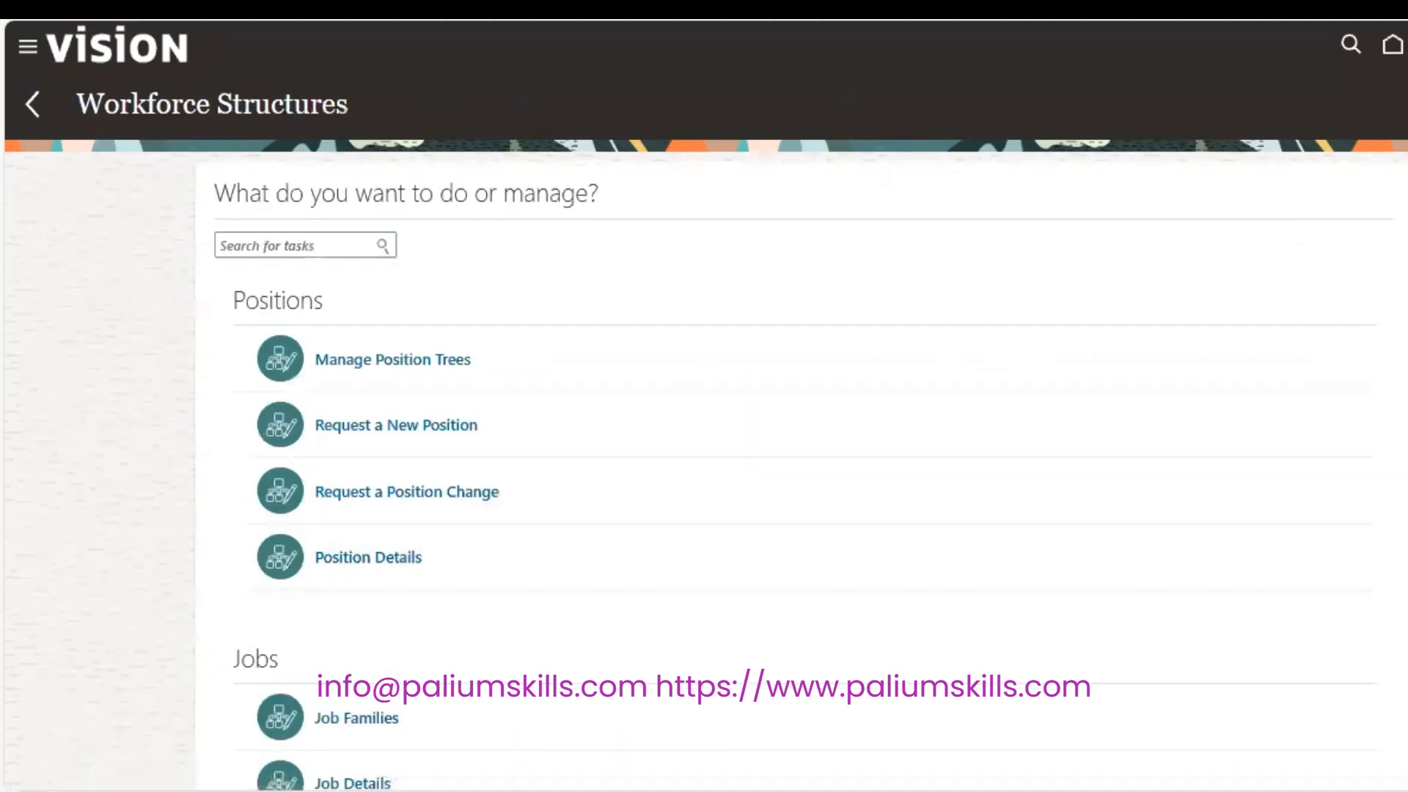
{"action": "scroll", "coordinate": [704, 440], "scroll_direction": "down", "scroll_amount": 10}
{"action": "left_click", "coordinate": [383, 663]}
{"action": "left_click", "coordinate": [396, 242]}
{"action": "type", "text": "sP"}
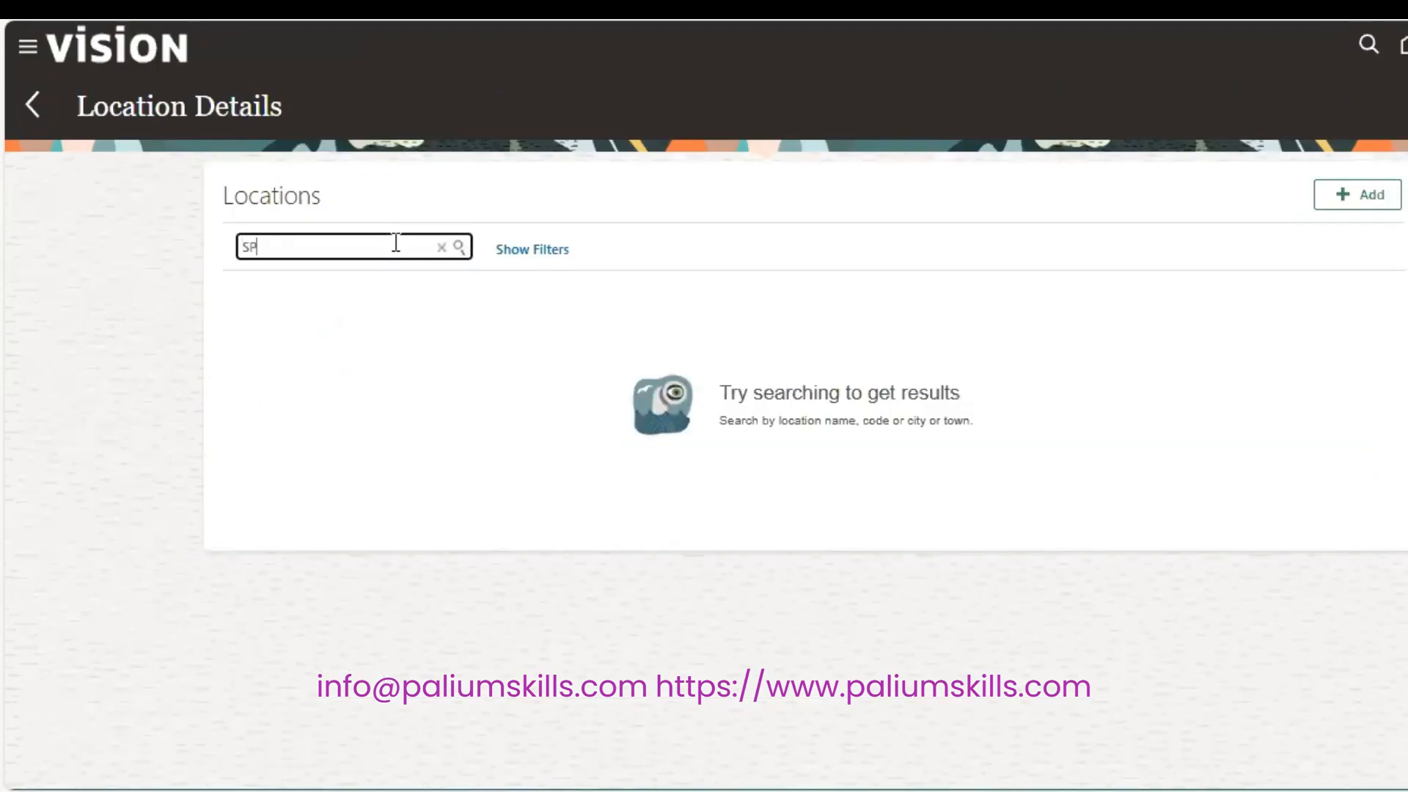
{"action": "key", "text": "Return"}
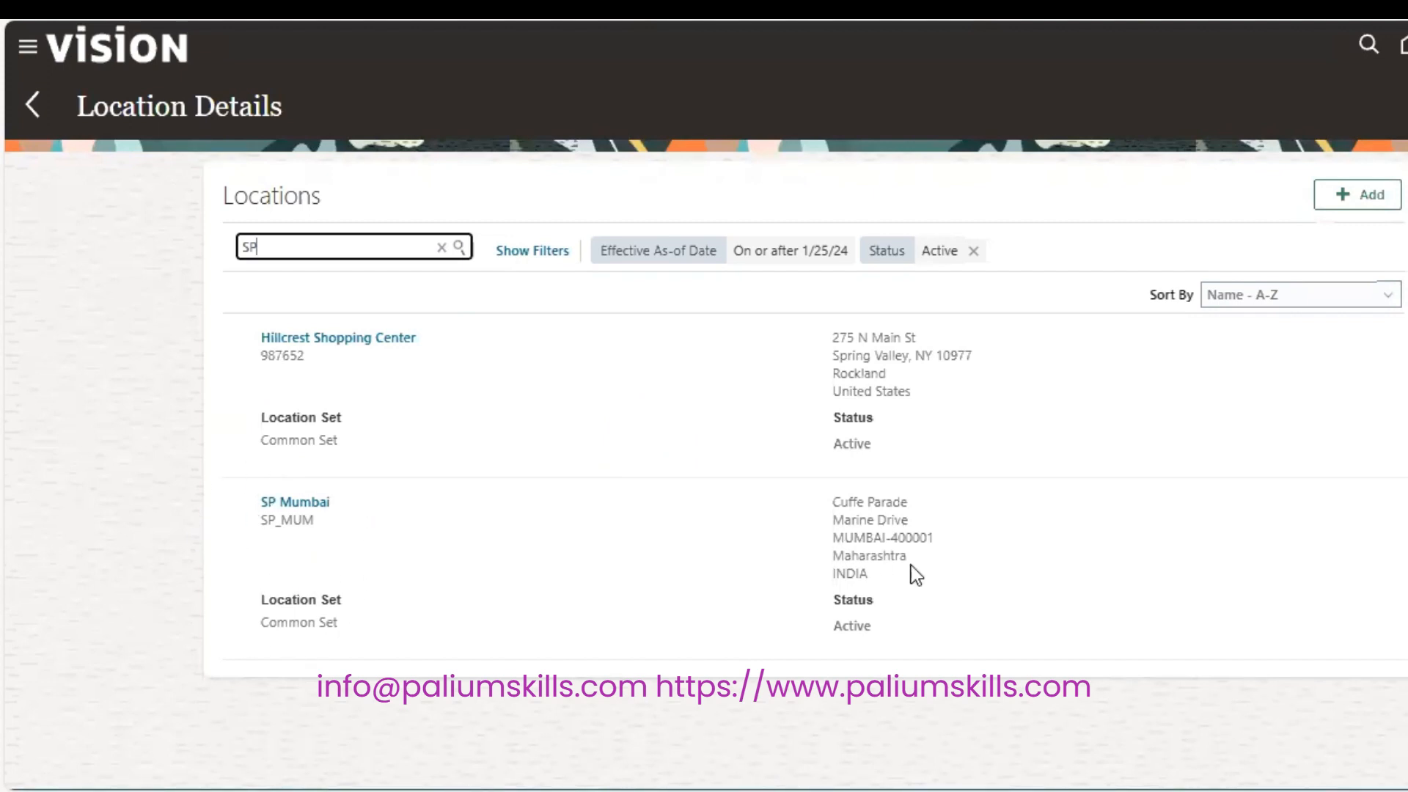
{"action": "left_click", "coordinate": [267, 502]}
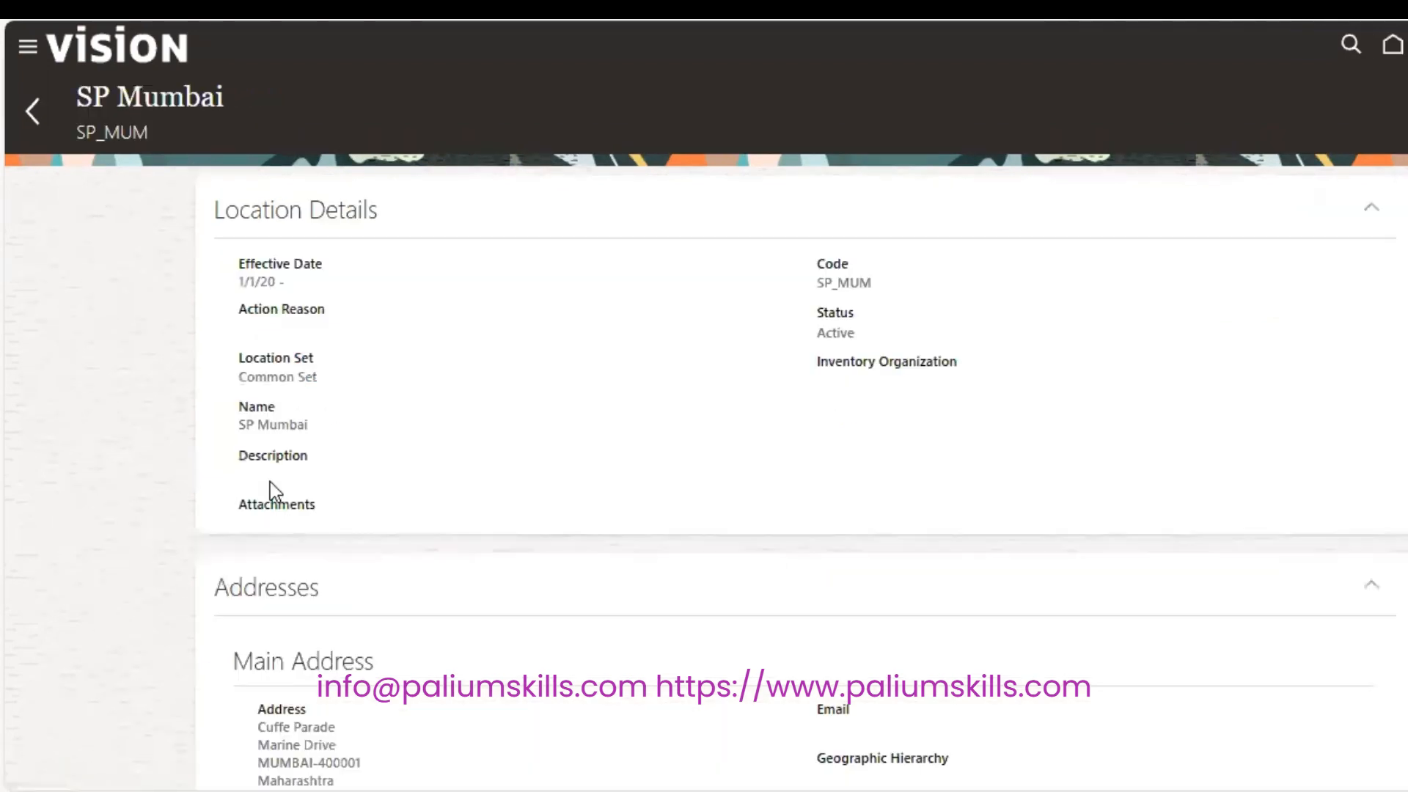
{"action": "scroll", "coordinate": [801, 476], "scroll_direction": "down", "scroll_amount": 6}
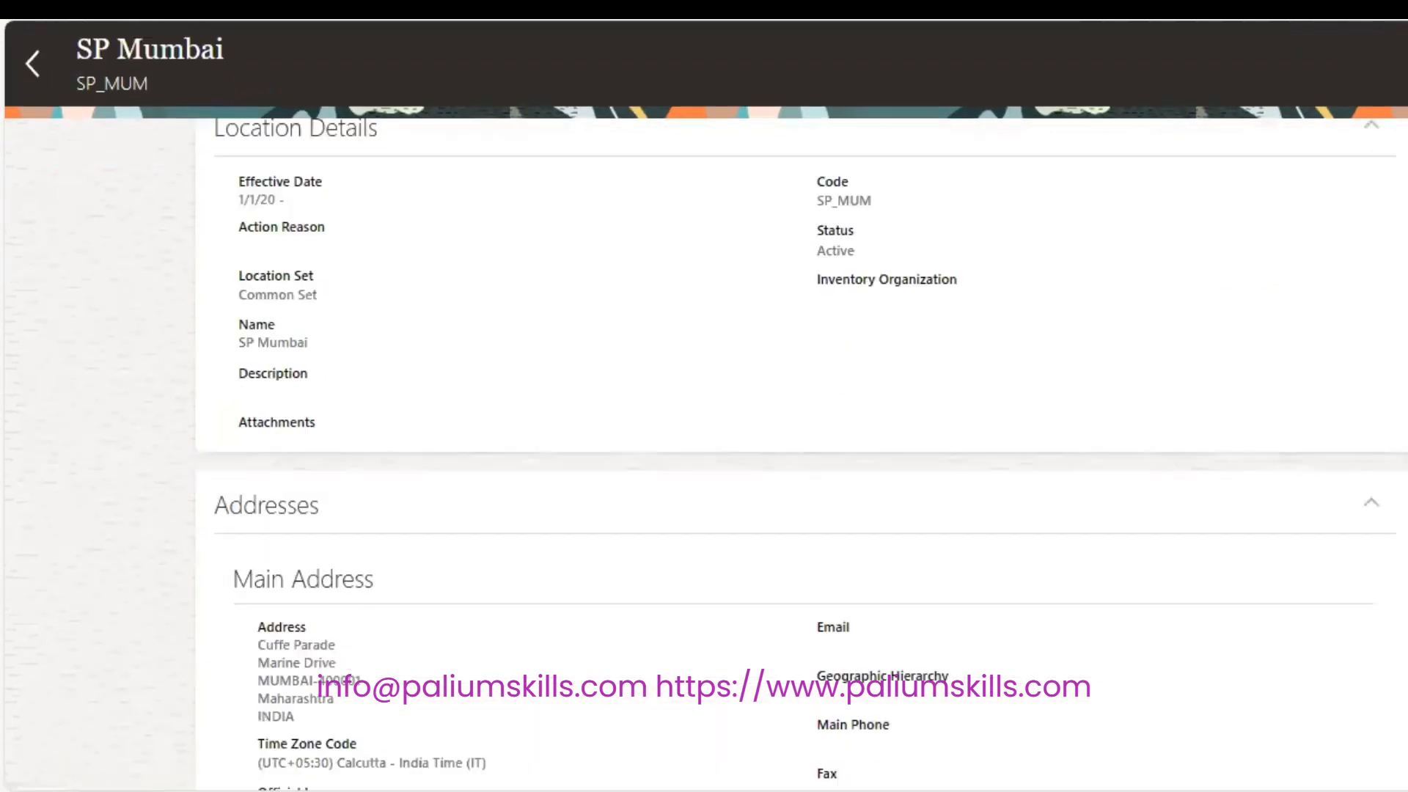
{"action": "scroll", "coordinate": [801, 454], "scroll_direction": "up", "scroll_amount": 2}
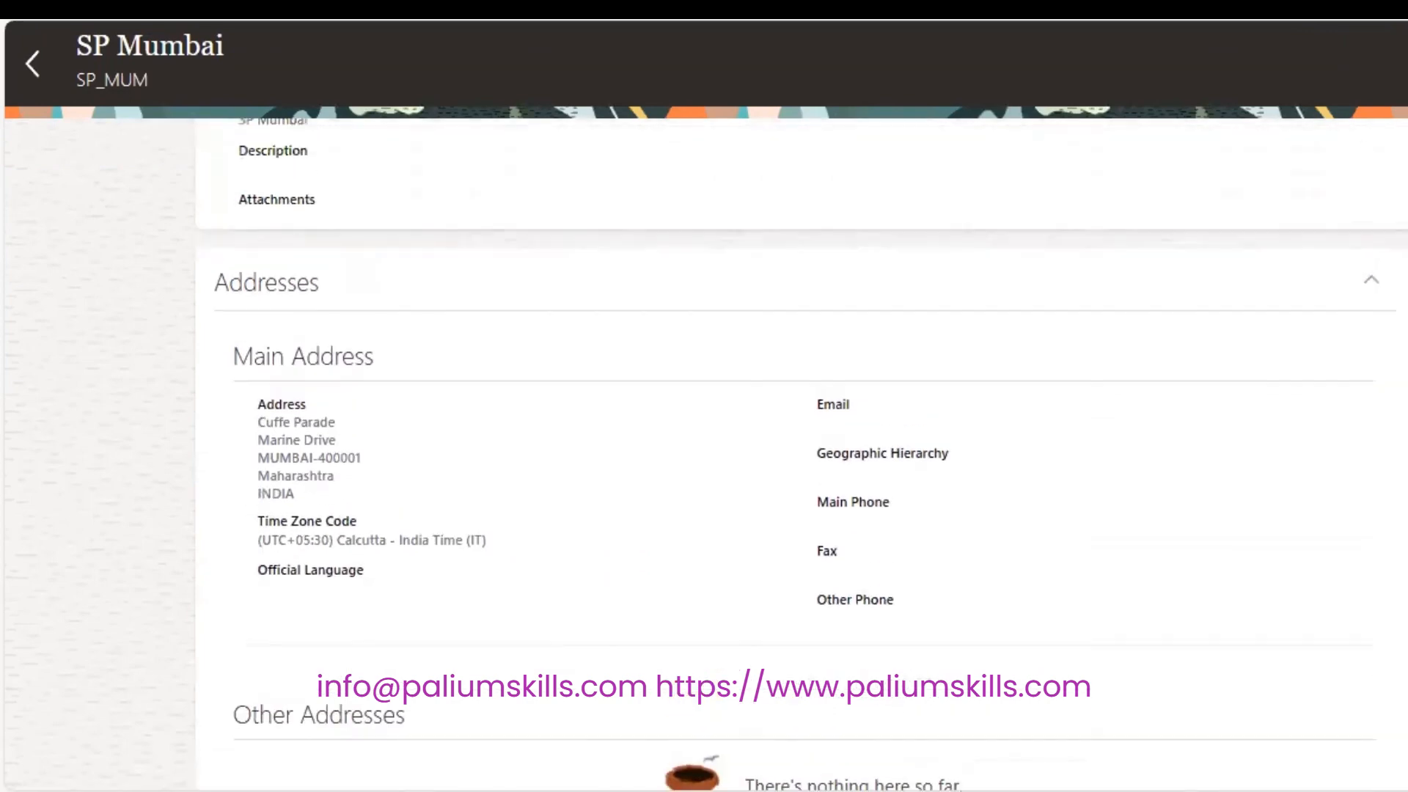
{"action": "scroll", "coordinate": [802, 455], "scroll_direction": "down", "scroll_amount": 6}
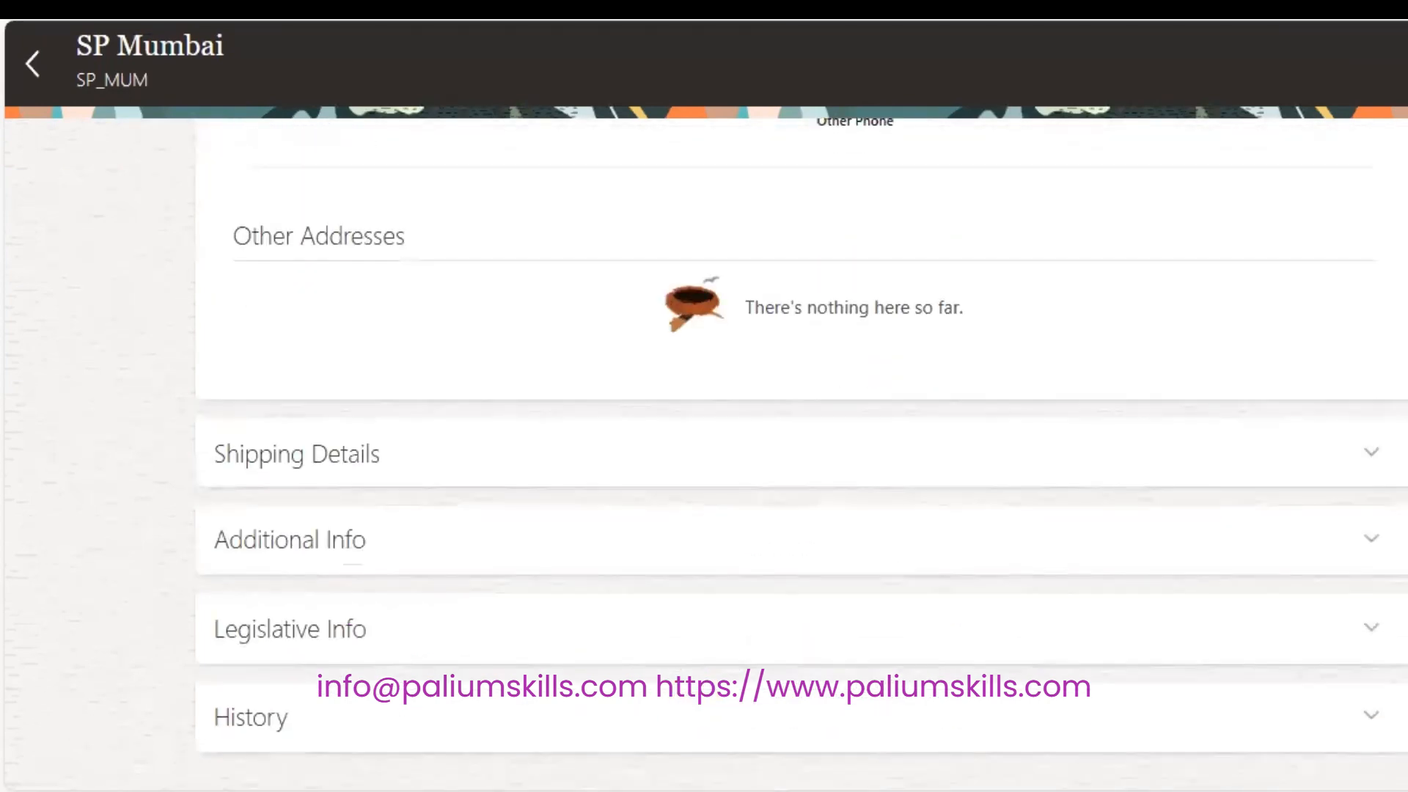
{"action": "scroll", "coordinate": [801, 455], "scroll_direction": "up", "scroll_amount": 10}
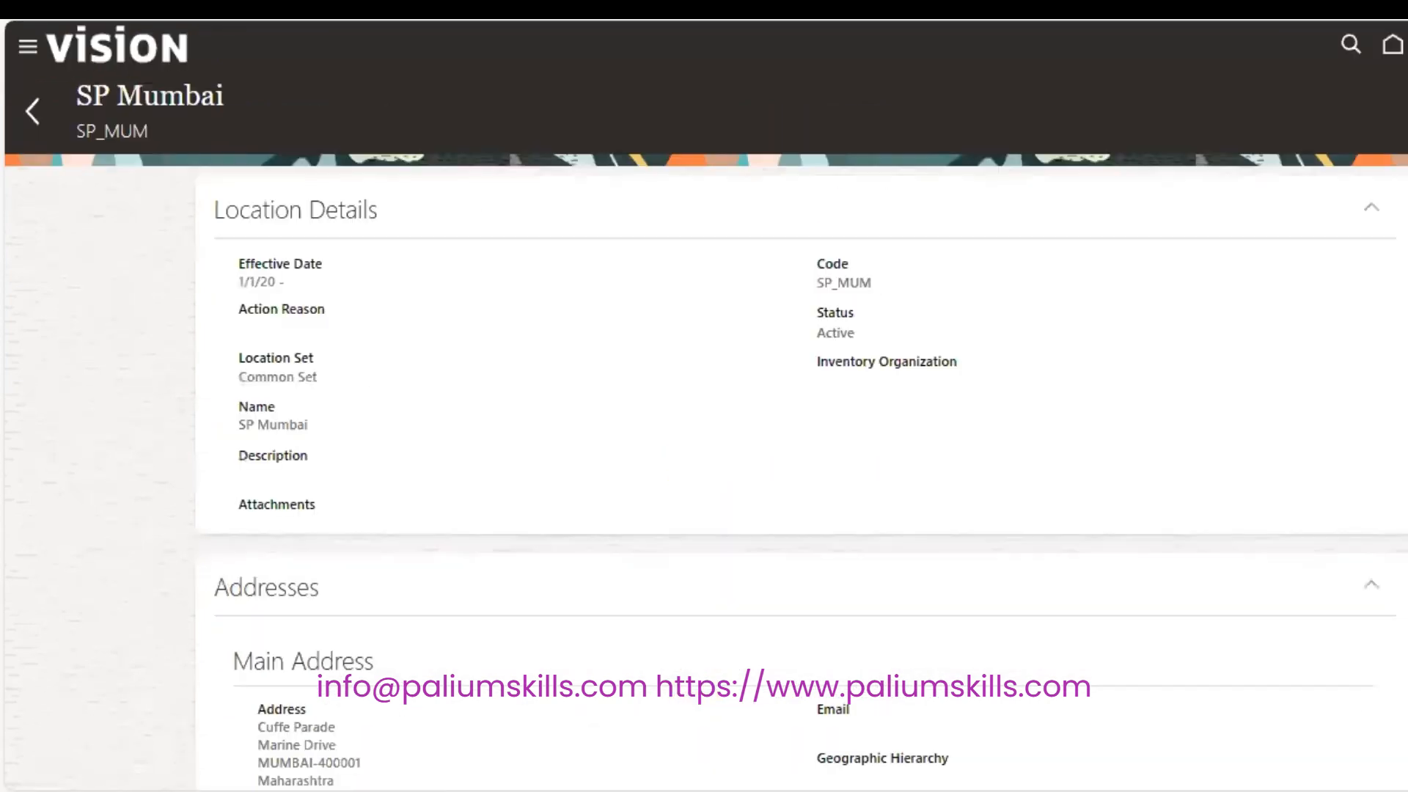
{"action": "left_click", "coordinate": [32, 102]}
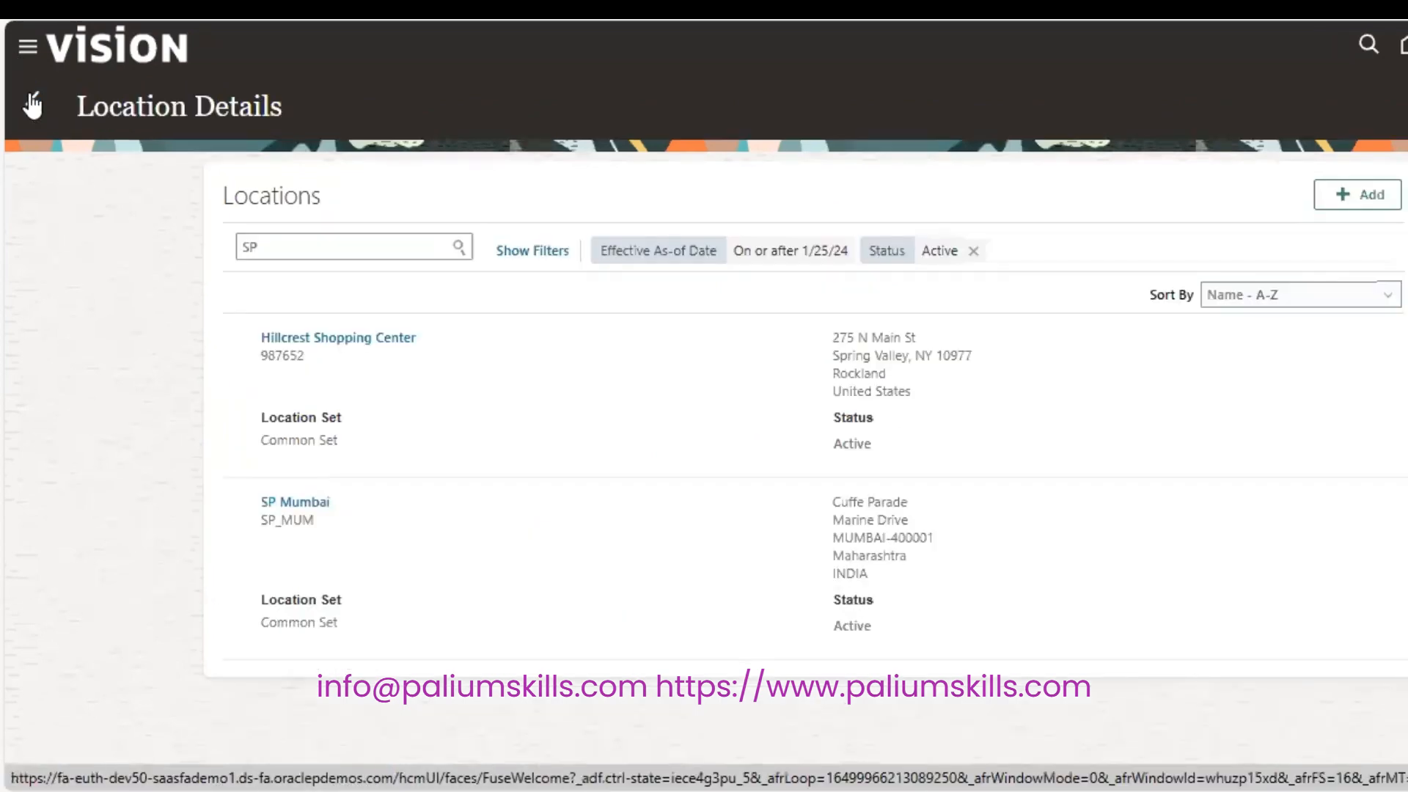
{"action": "left_click", "coordinate": [32, 103]}
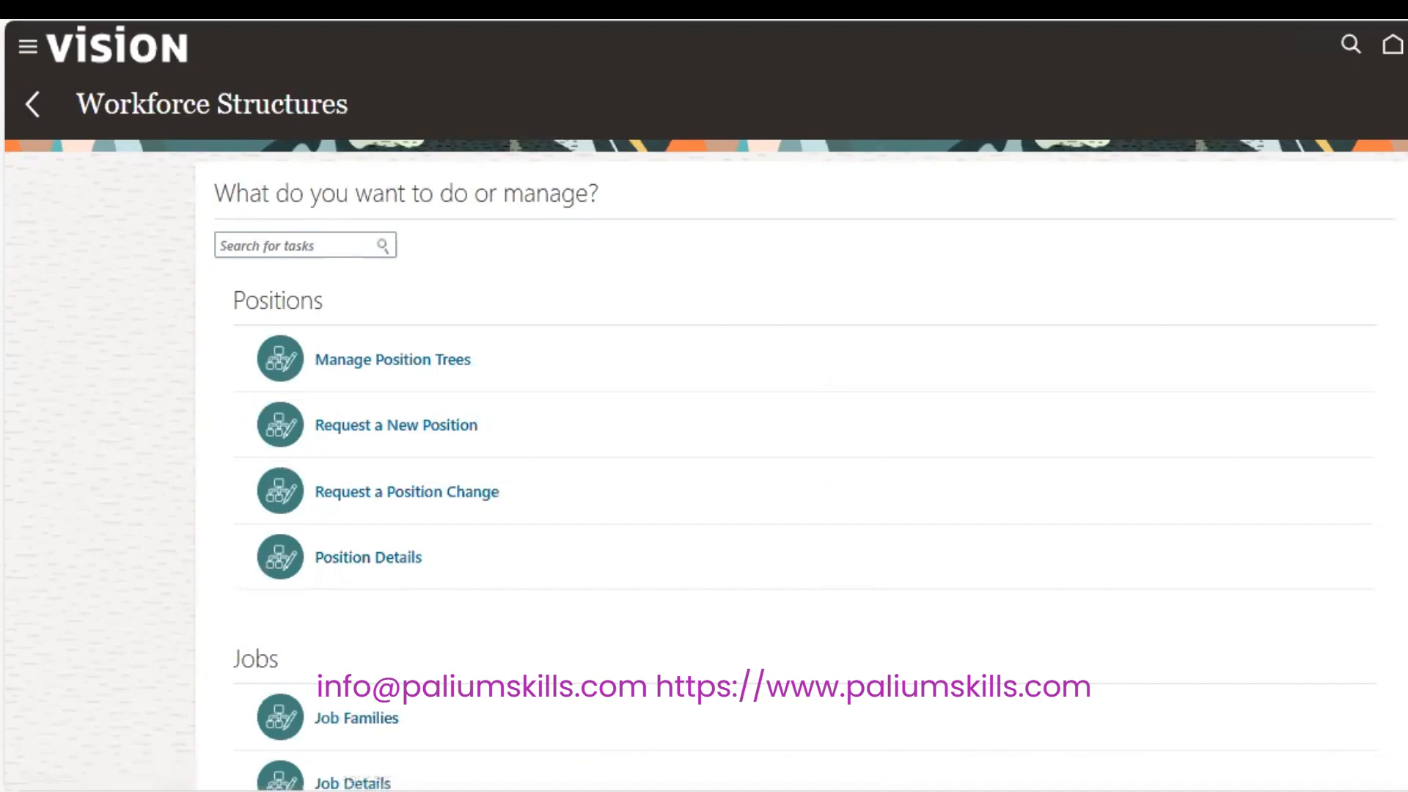
Scroll to Organizations on Workforce Structures and open Manage Departments.
{"action": "scroll", "coordinate": [704, 440], "scroll_direction": "down", "scroll_amount": 10}
{"action": "scroll", "coordinate": [103, 180], "scroll_direction": "down", "scroll_amount": 6}
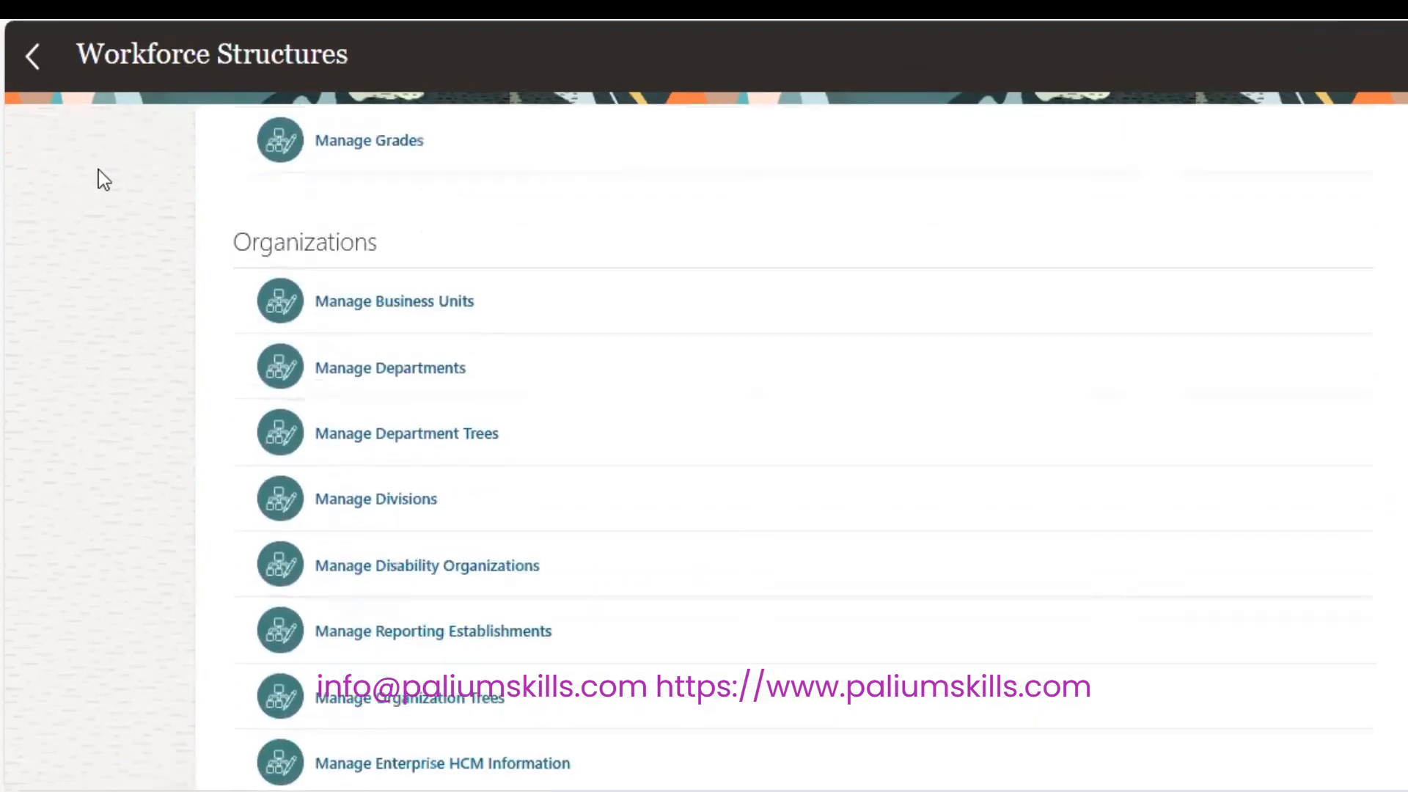
{"action": "double_click", "coordinate": [342, 242]}
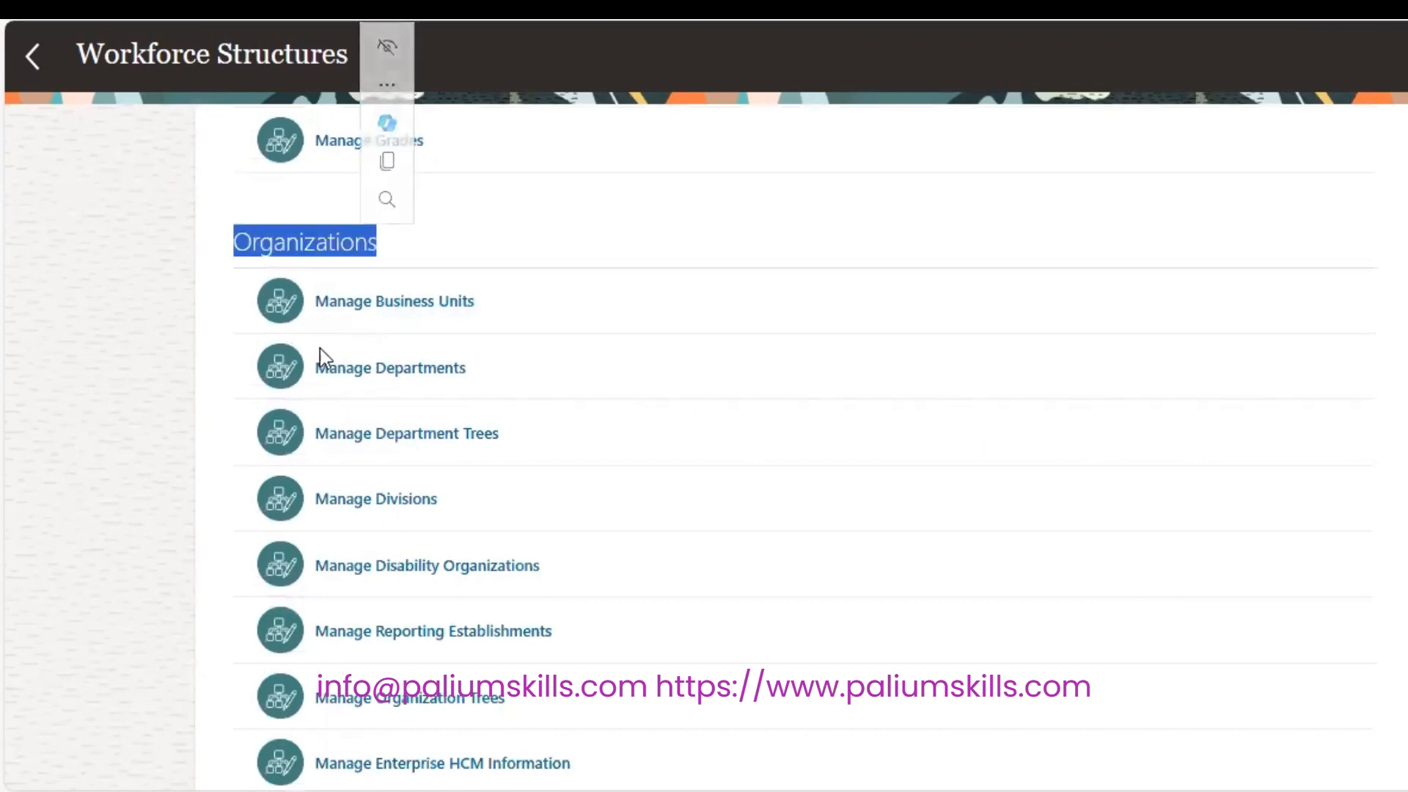
{"action": "left_click", "coordinate": [393, 365]}
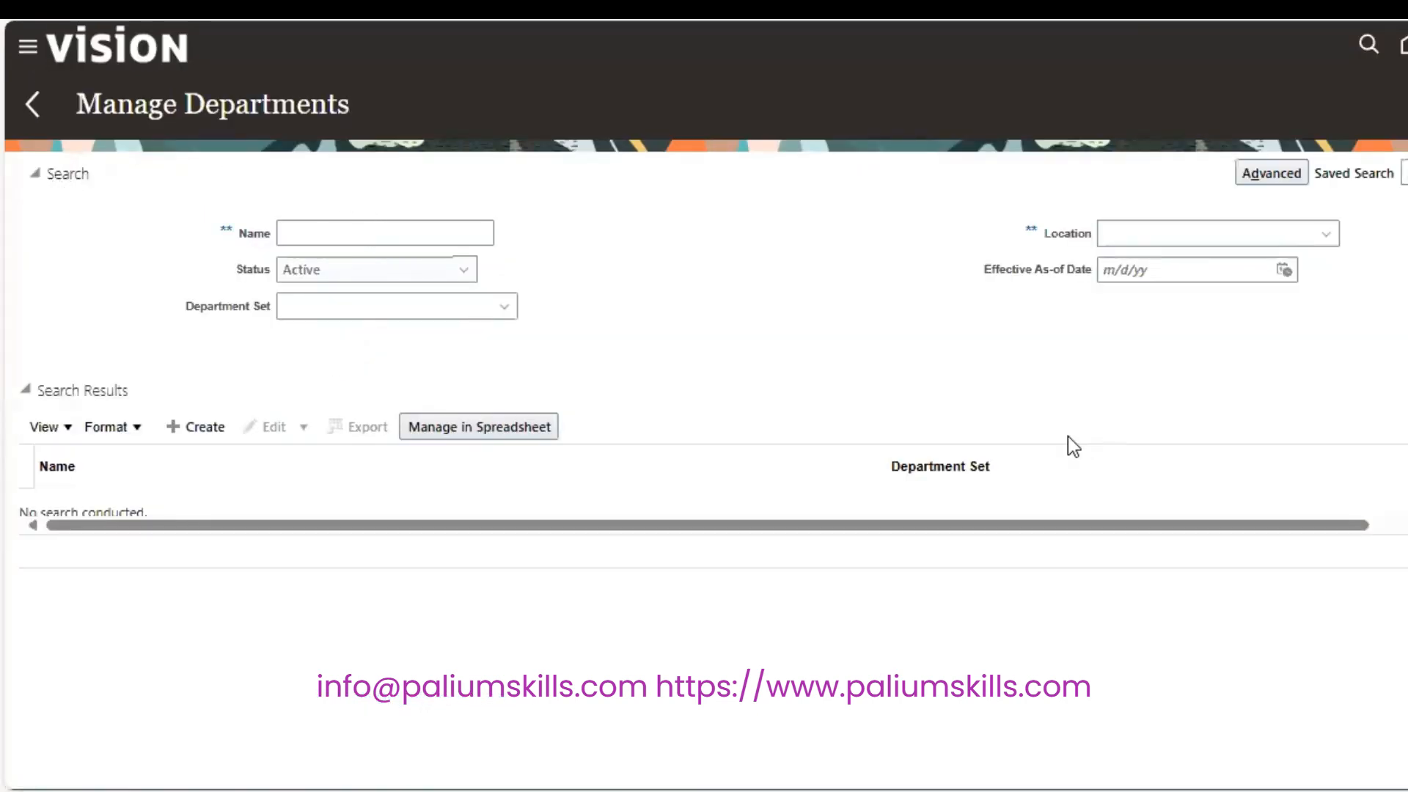
Create a new department with effective start date 1/1/20.
{"action": "left_click", "coordinate": [203, 427]}
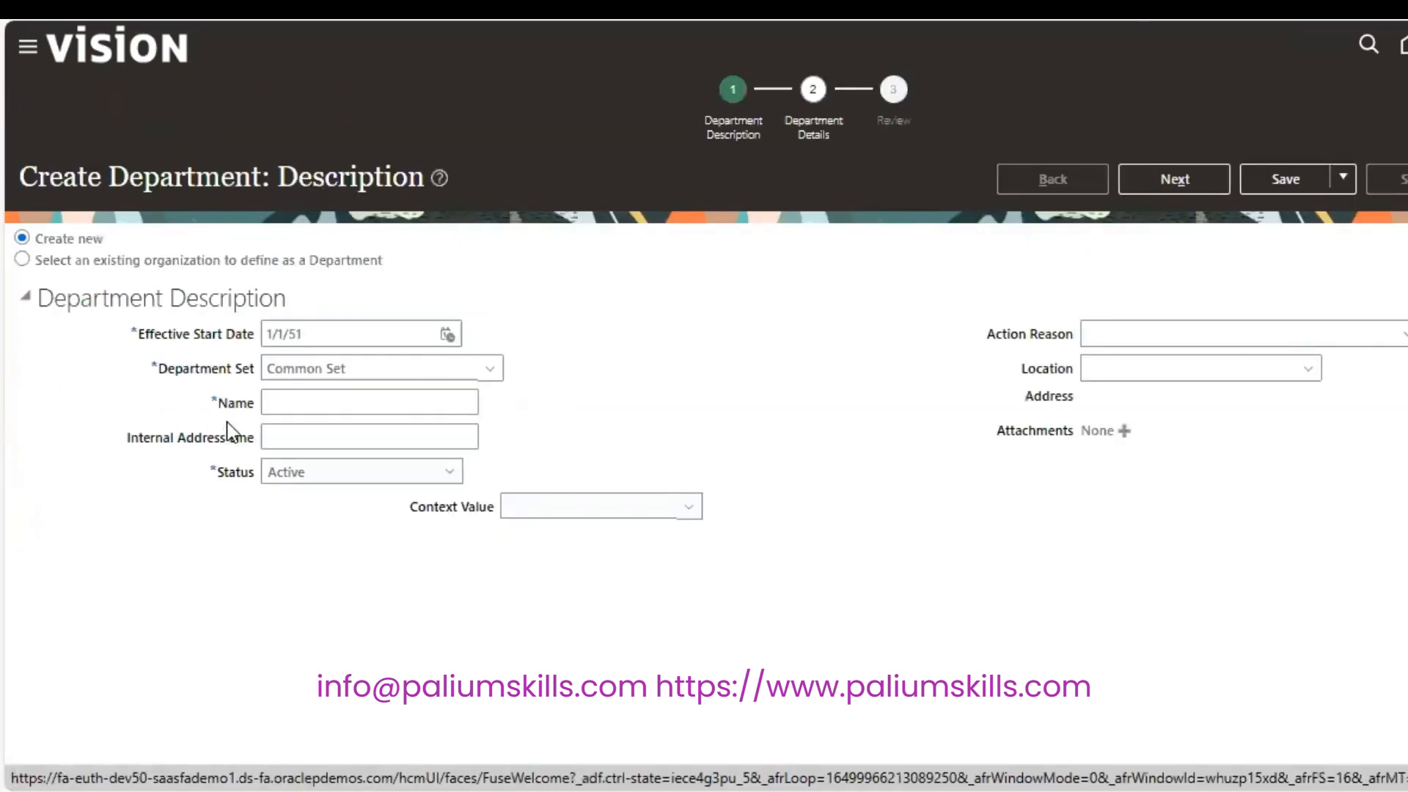
{"action": "left_click", "coordinate": [324, 336]}
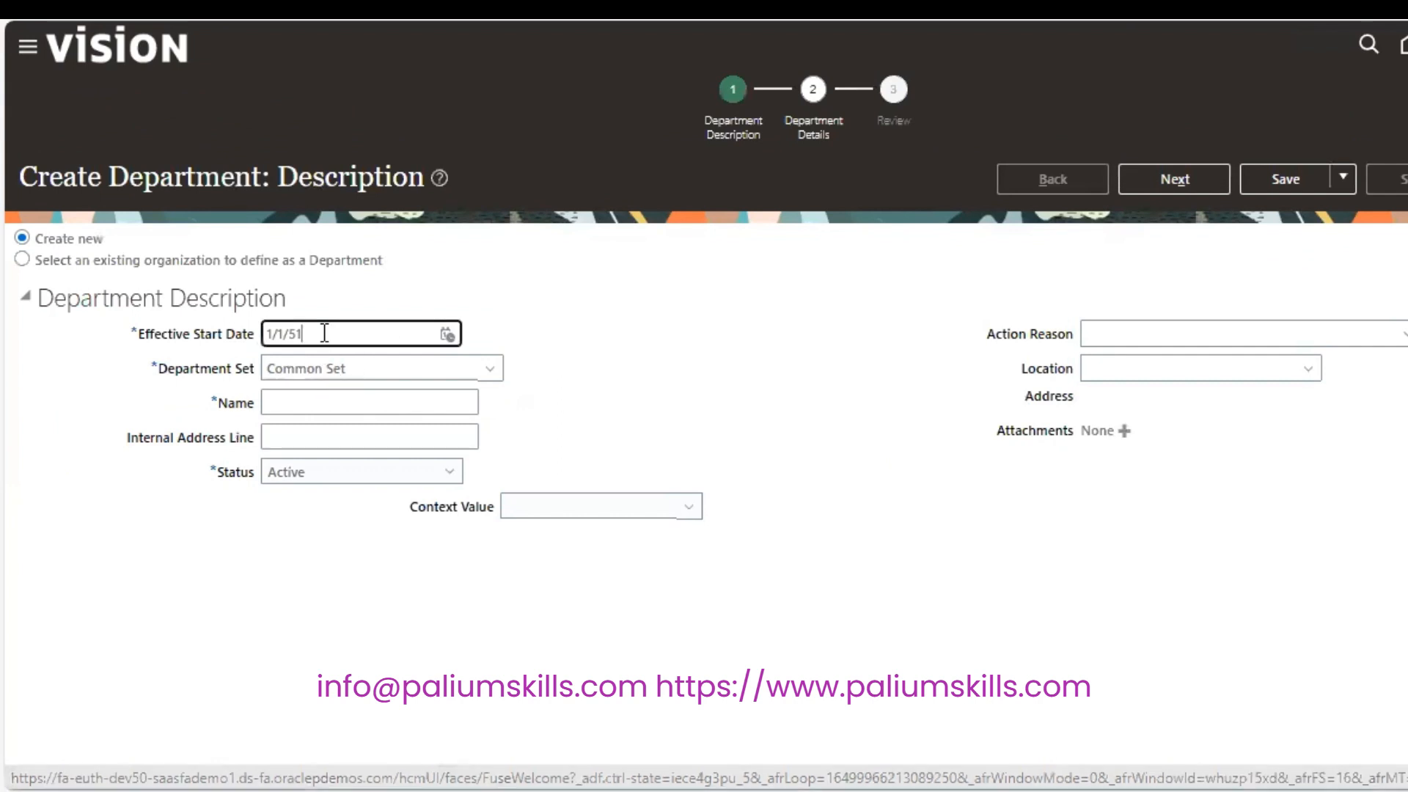
{"action": "key", "text": "BackSpace"}
{"action": "key", "text": "BackSpace"}
{"action": "type", "text": "2"}
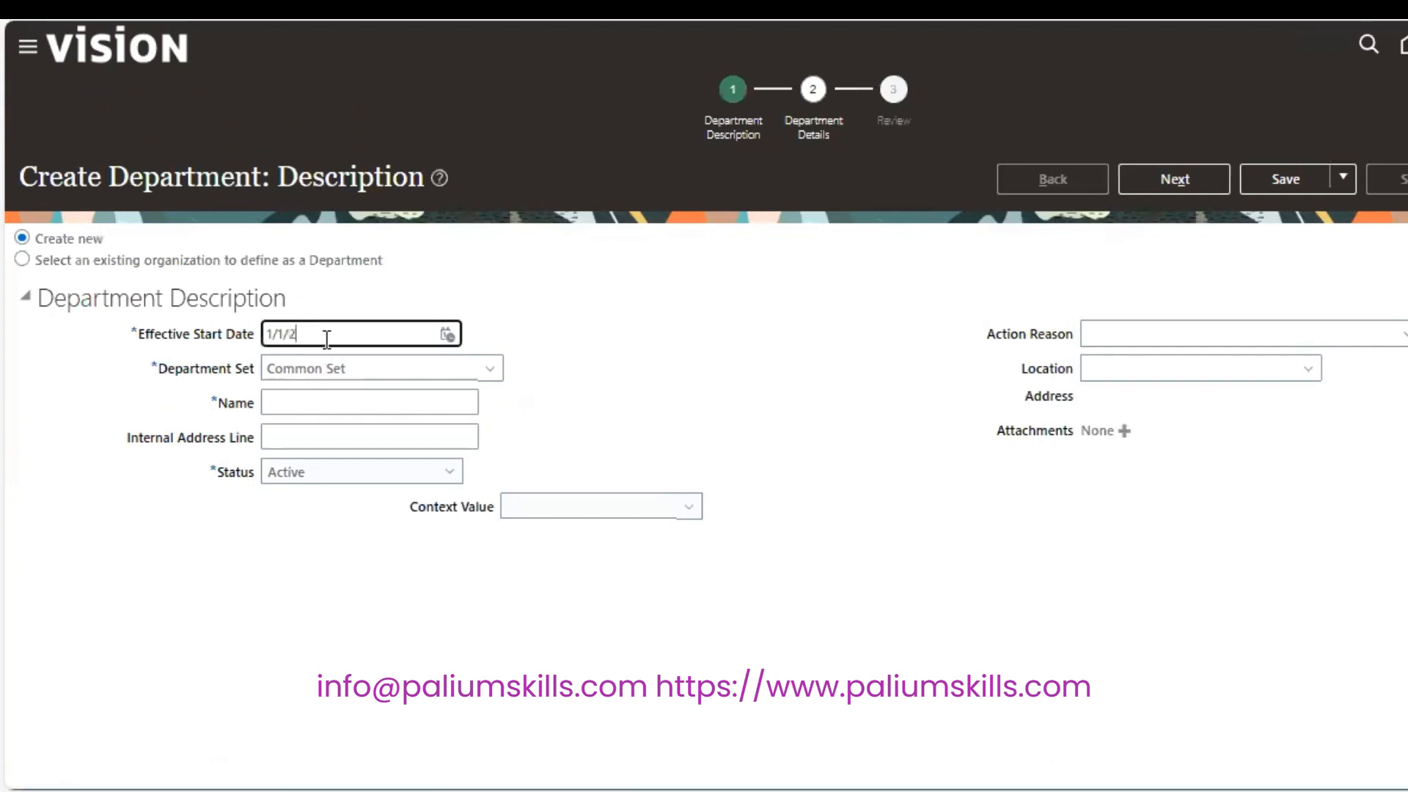
{"action": "type", "text": "020"}
{"action": "key", "text": "Tab"}
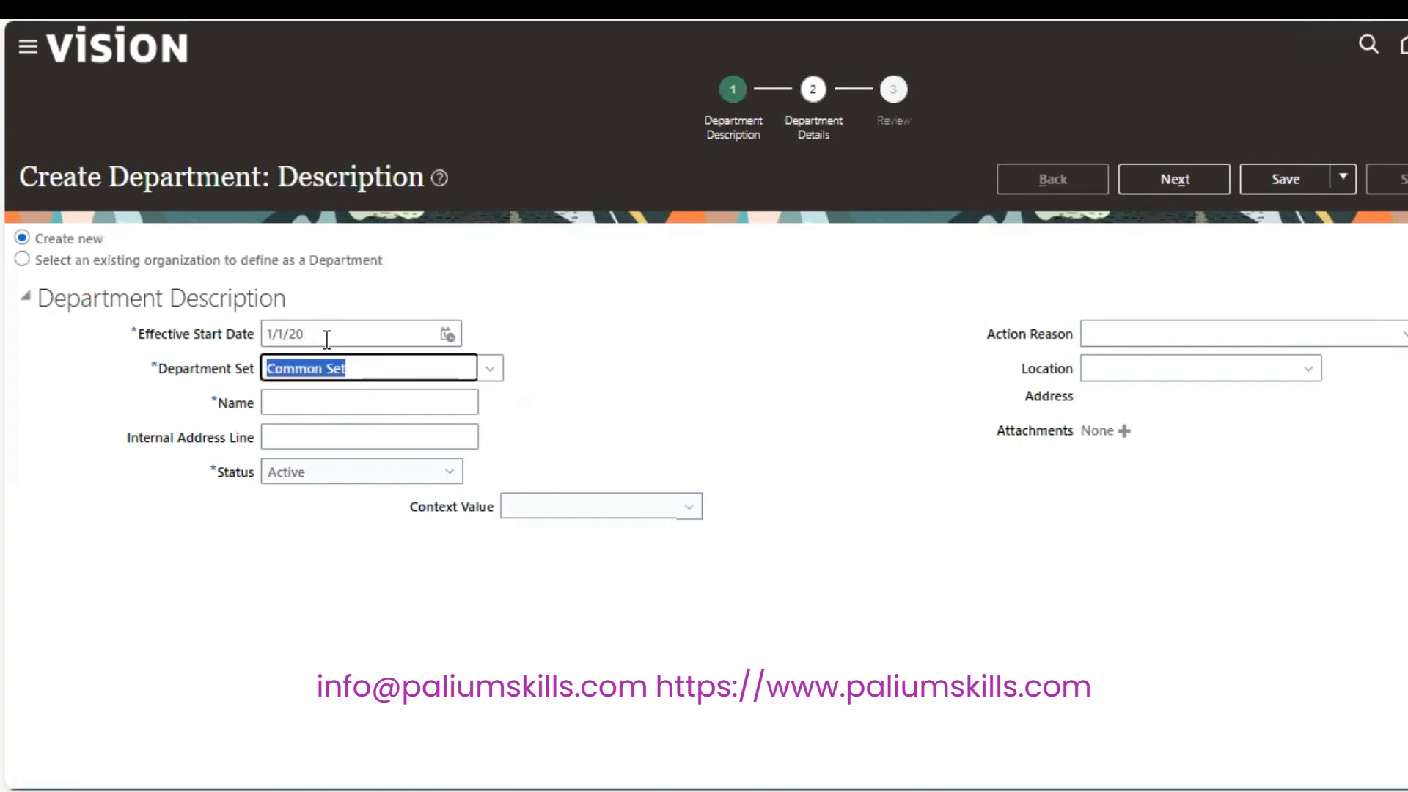
Name it 'SP Human Resources', set location SP Mumbai, and go to Department Details.
{"action": "left_click", "coordinate": [352, 404]}
{"action": "type", "text": "SP H"}
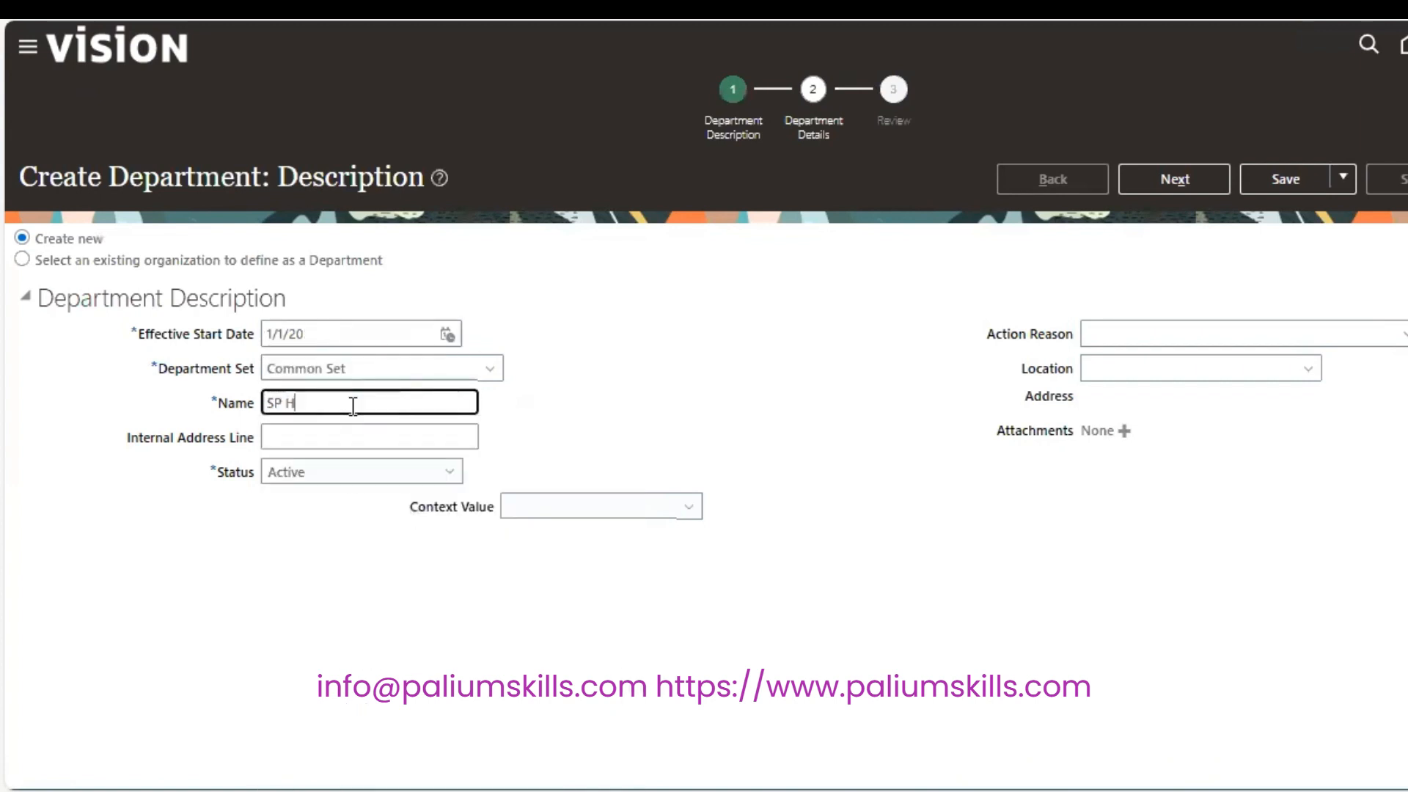
{"action": "type", "text": "uman Resources"}
{"action": "key", "text": "Tab"}
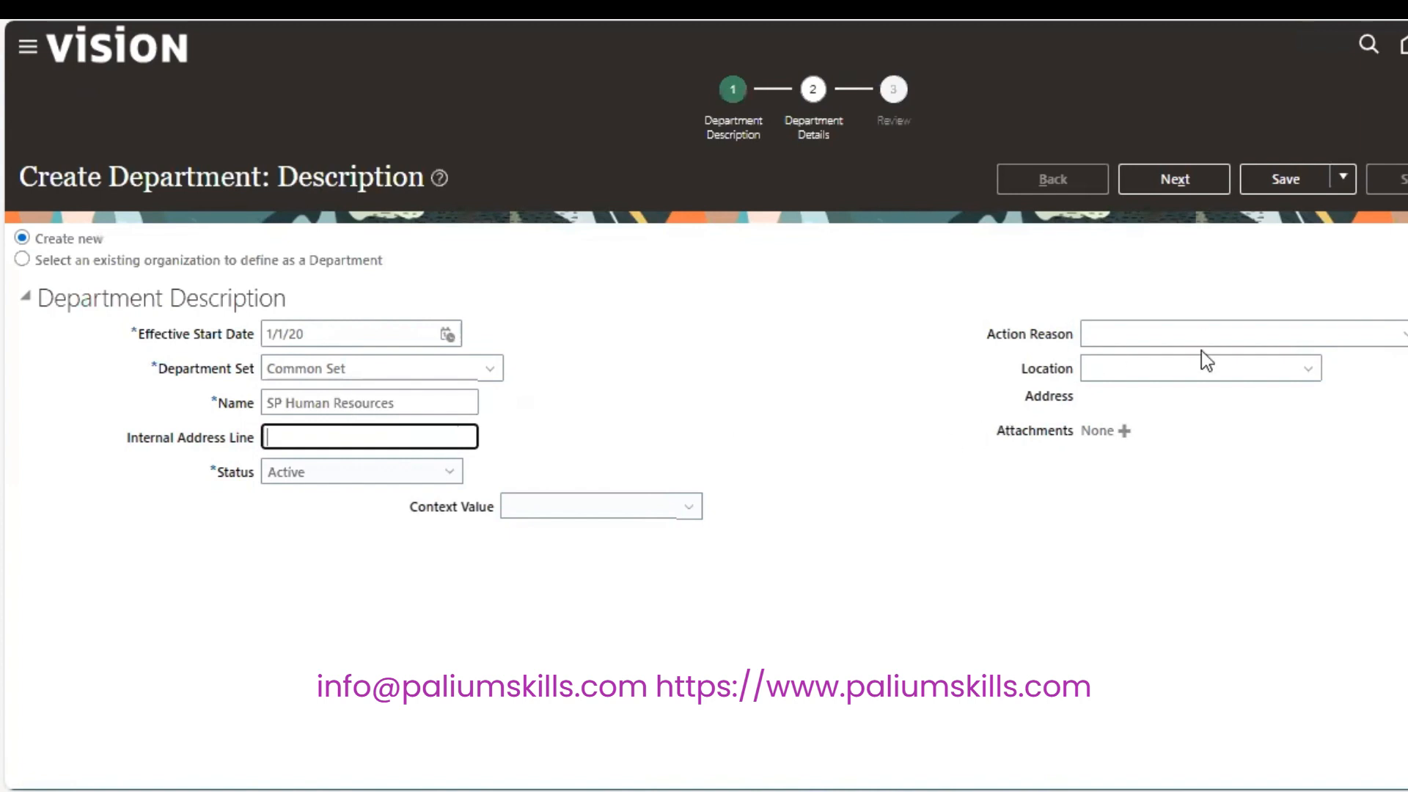
{"action": "left_click", "coordinate": [1193, 368]}
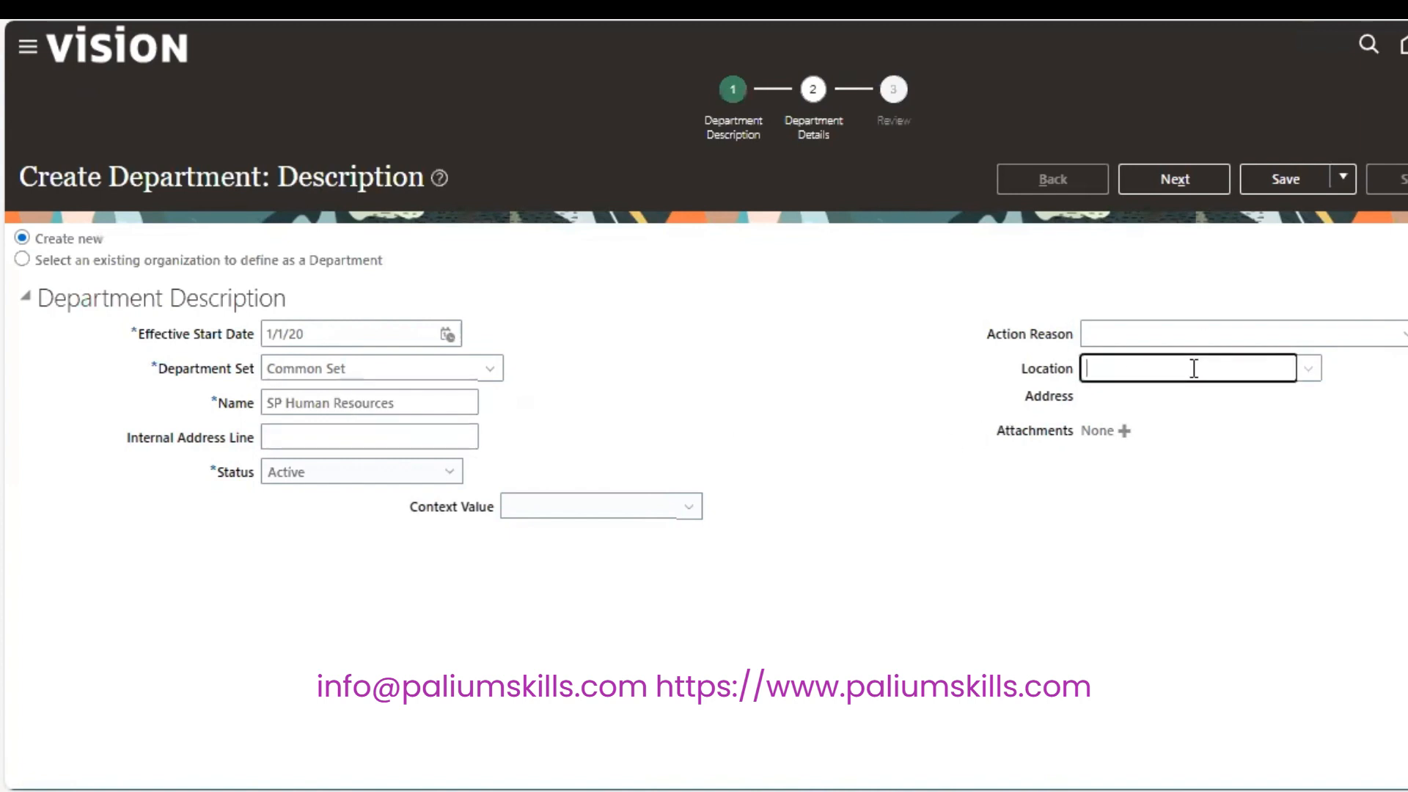
{"action": "type", "text": "SP"}
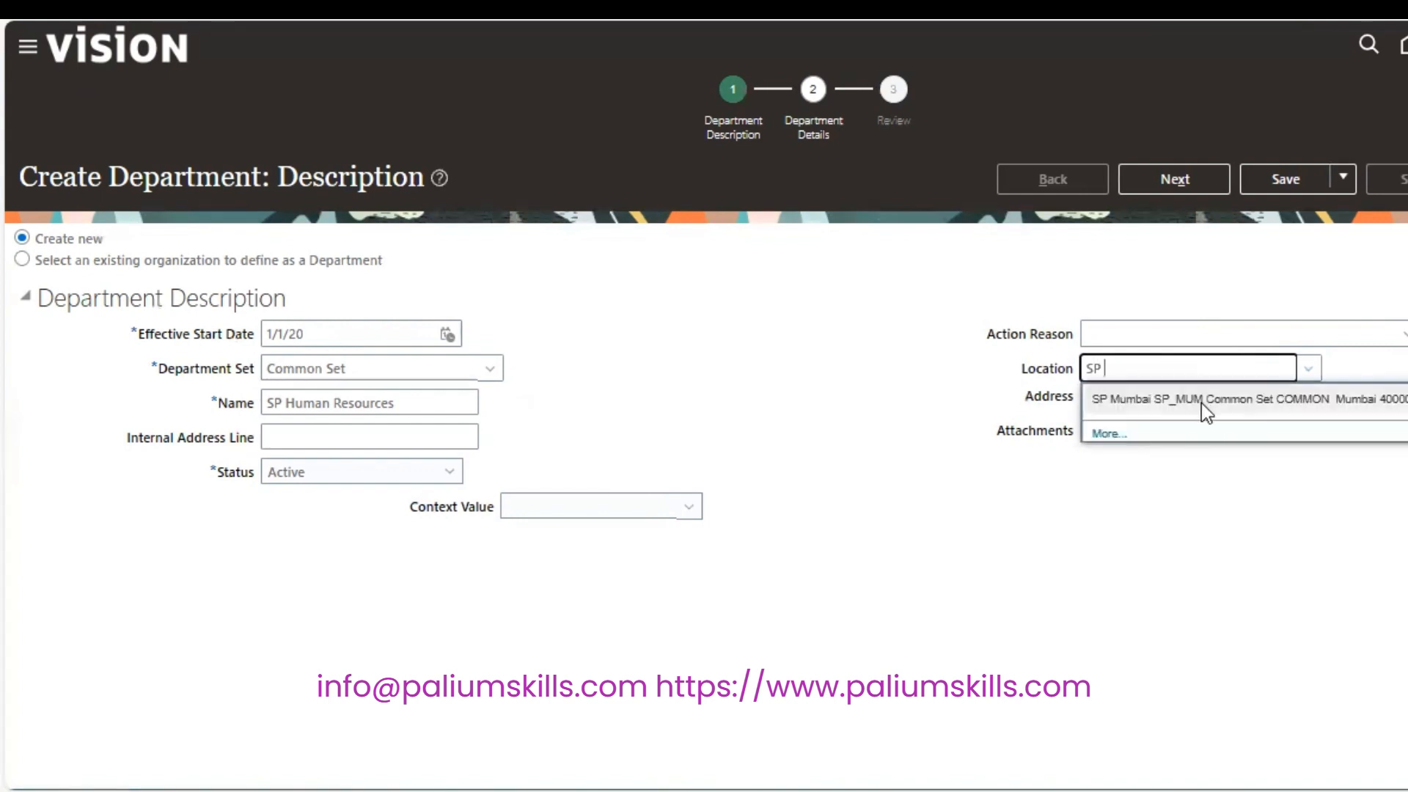
{"action": "left_click", "coordinate": [1201, 402]}
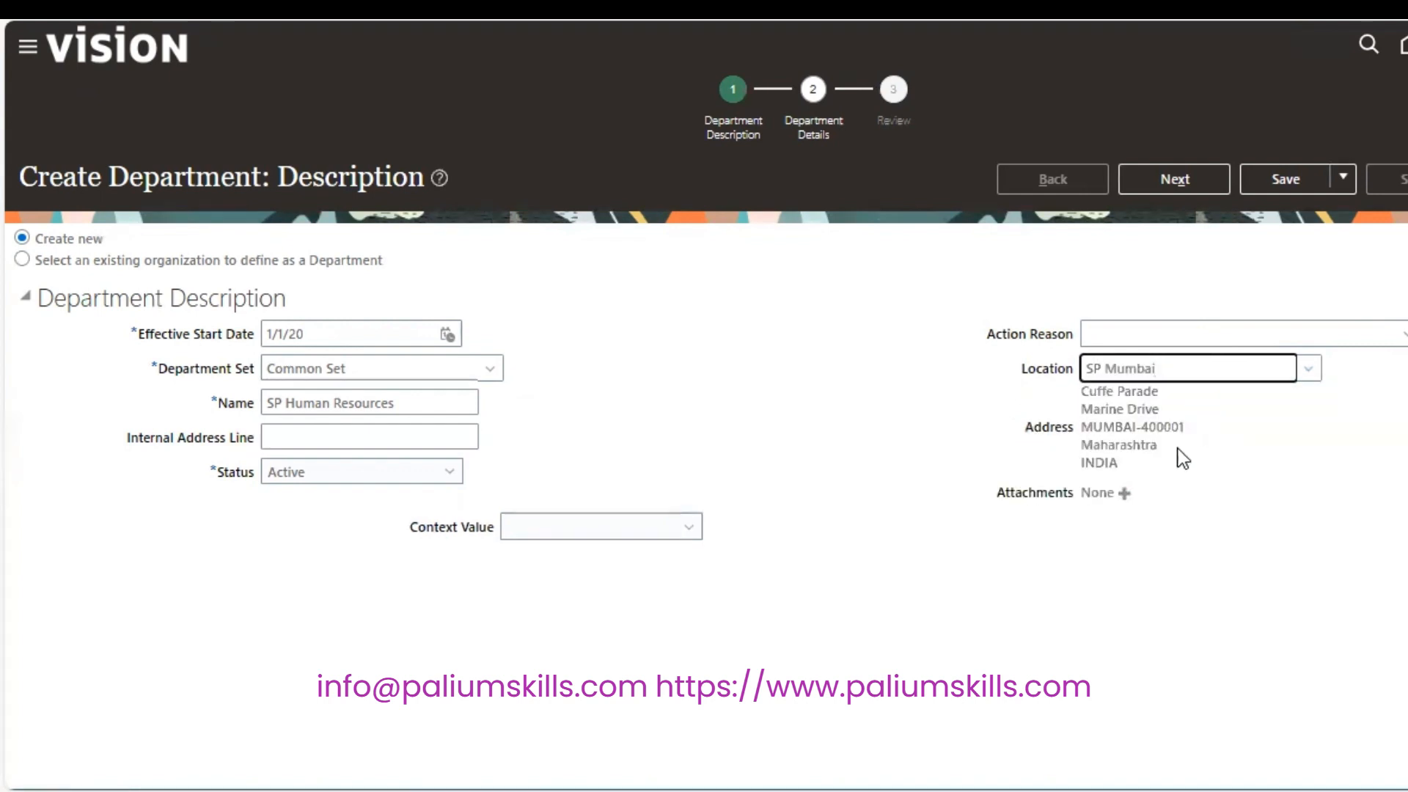
{"action": "left_click", "coordinate": [1167, 184]}
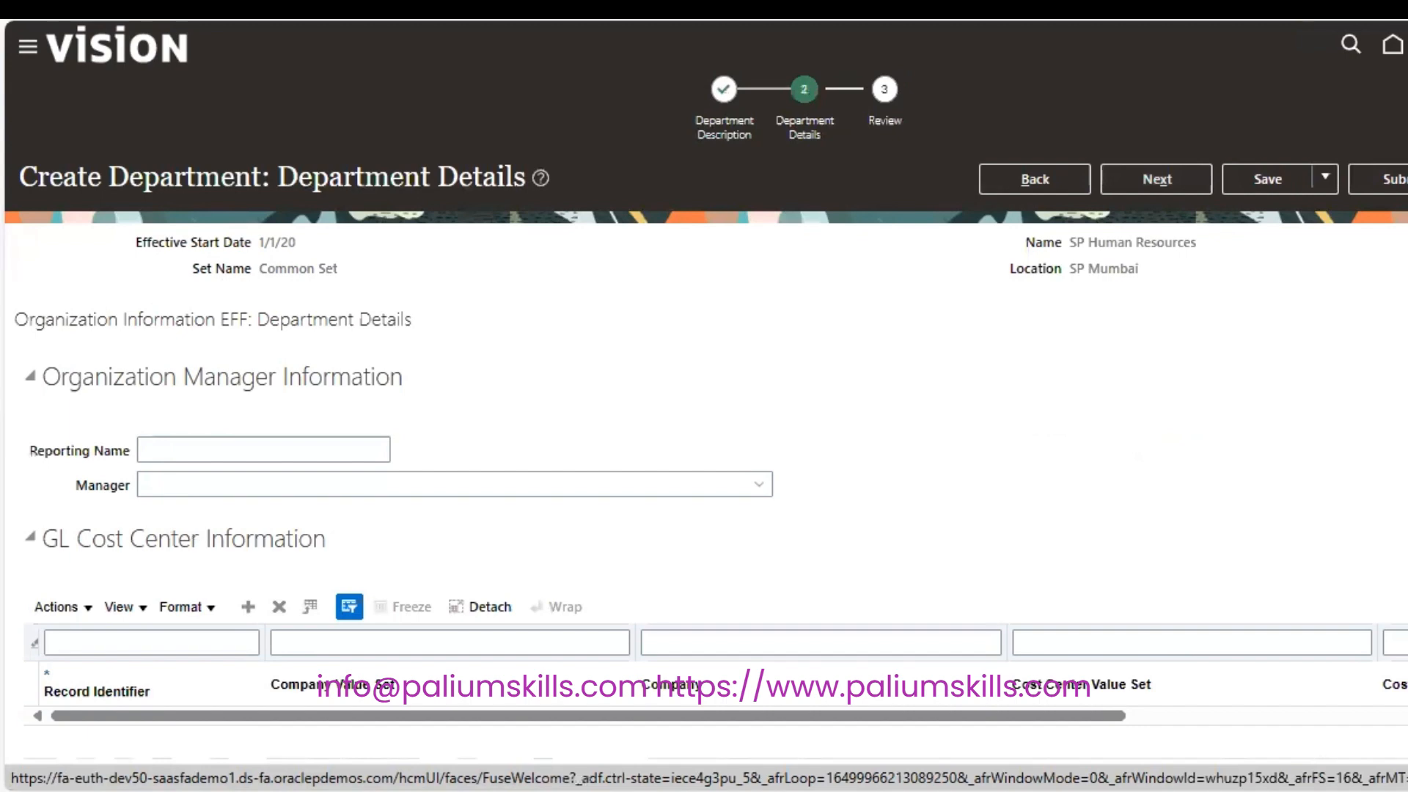
Enter work start 10, work end 18, and 8 standard working hours.
{"action": "scroll", "coordinate": [704, 440], "scroll_direction": "down", "scroll_amount": 4}
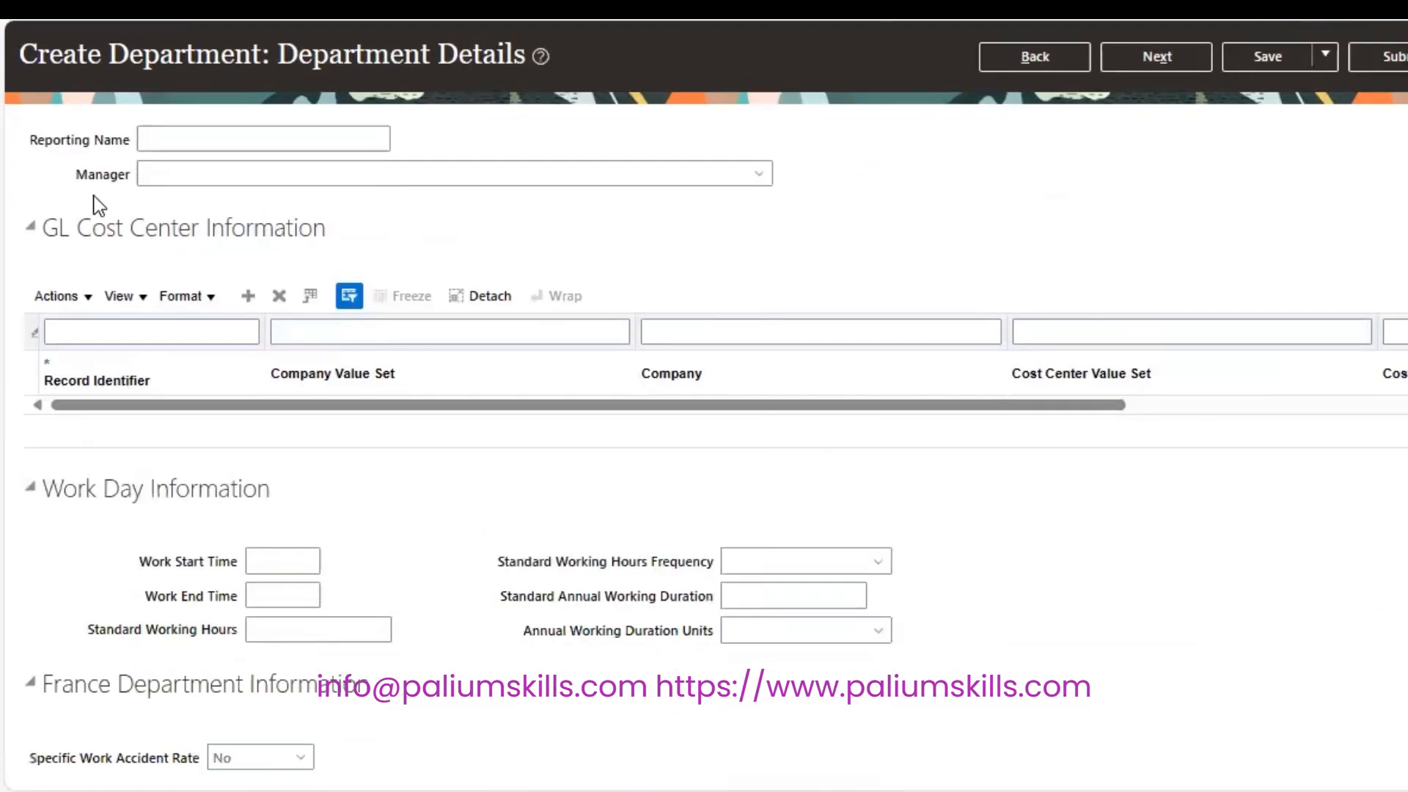
{"action": "left_click", "coordinate": [286, 563]}
{"action": "type", "text": "10"}
{"action": "key", "text": "Tab"}
{"action": "type", "text": "6"}
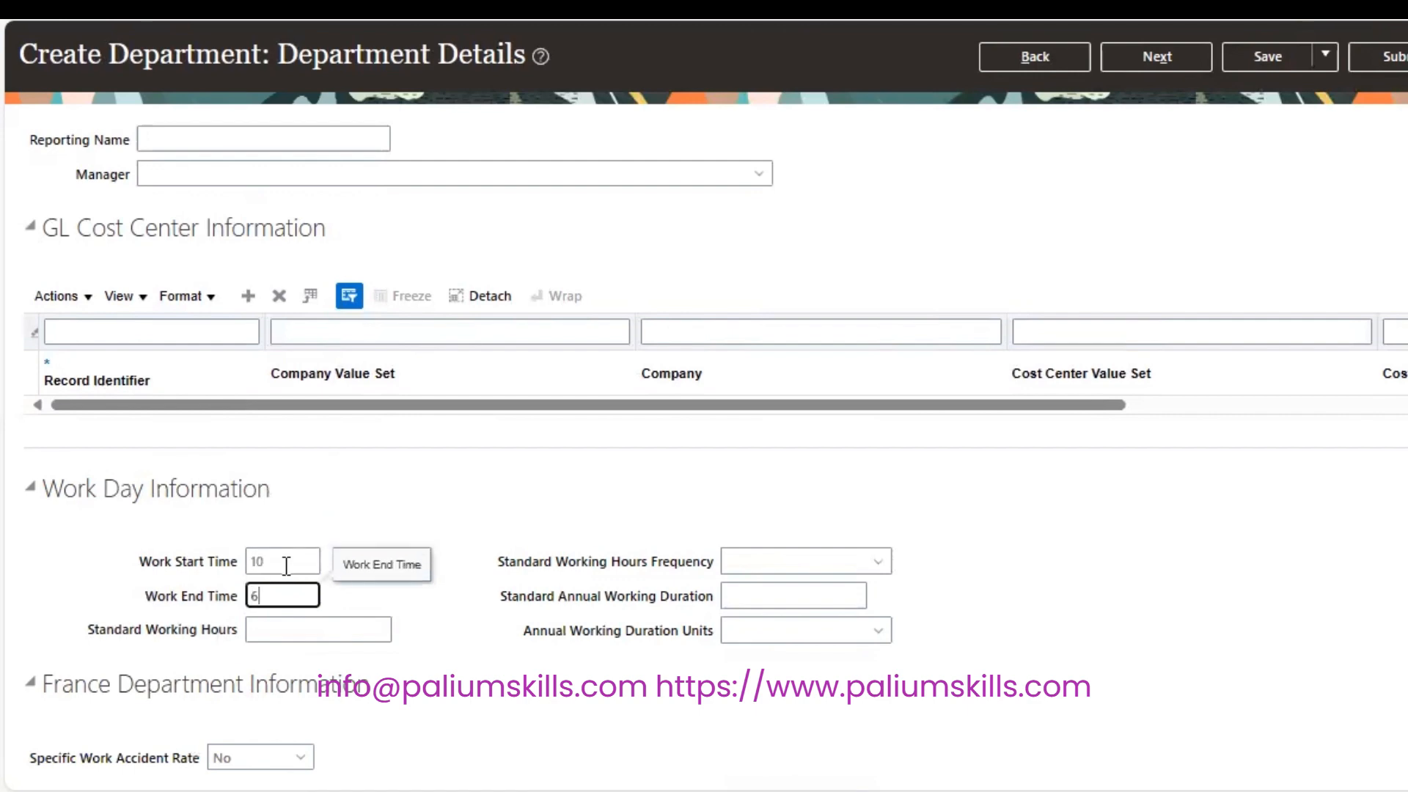
{"action": "key", "text": "Tab"}
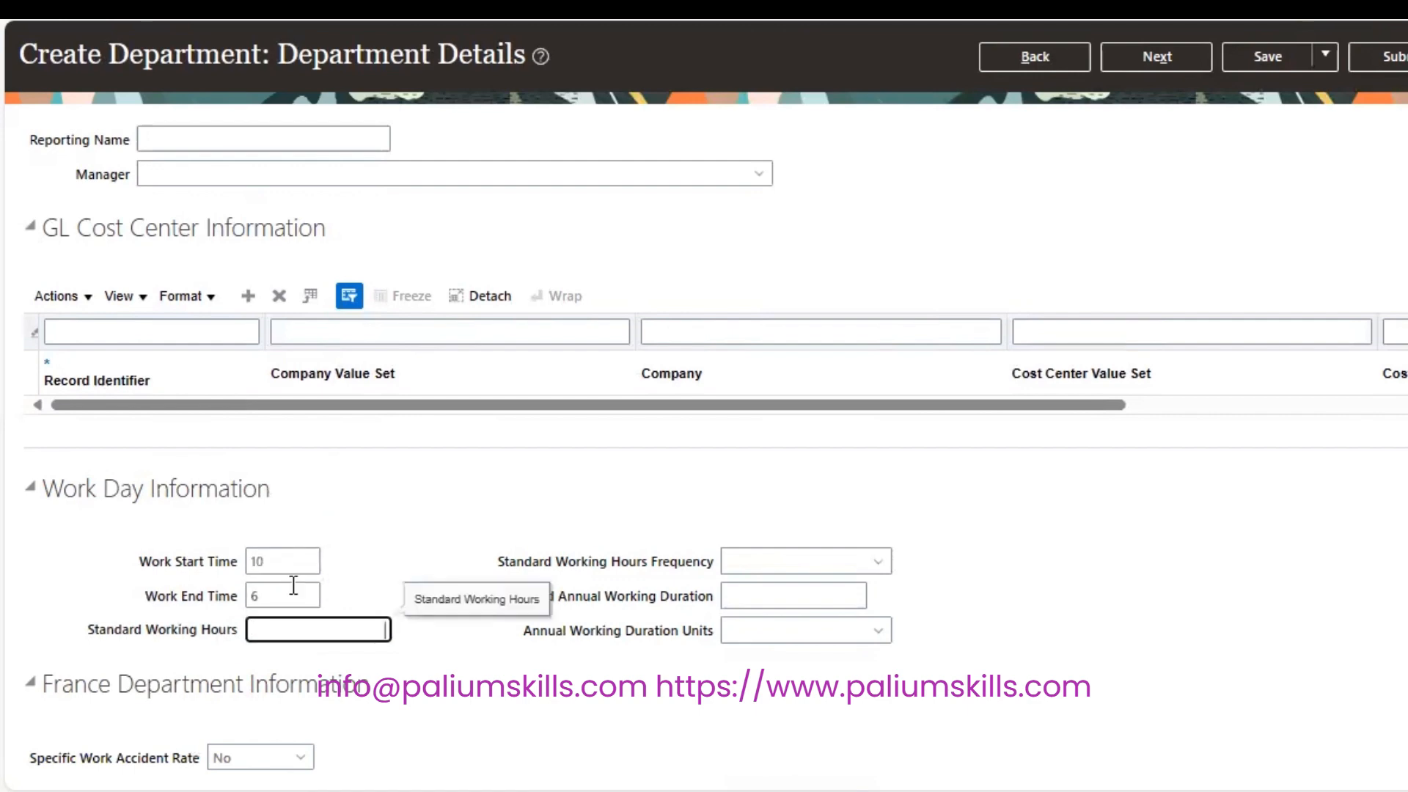
{"action": "double_click", "coordinate": [293, 586]}
{"action": "type", "text": "18"}
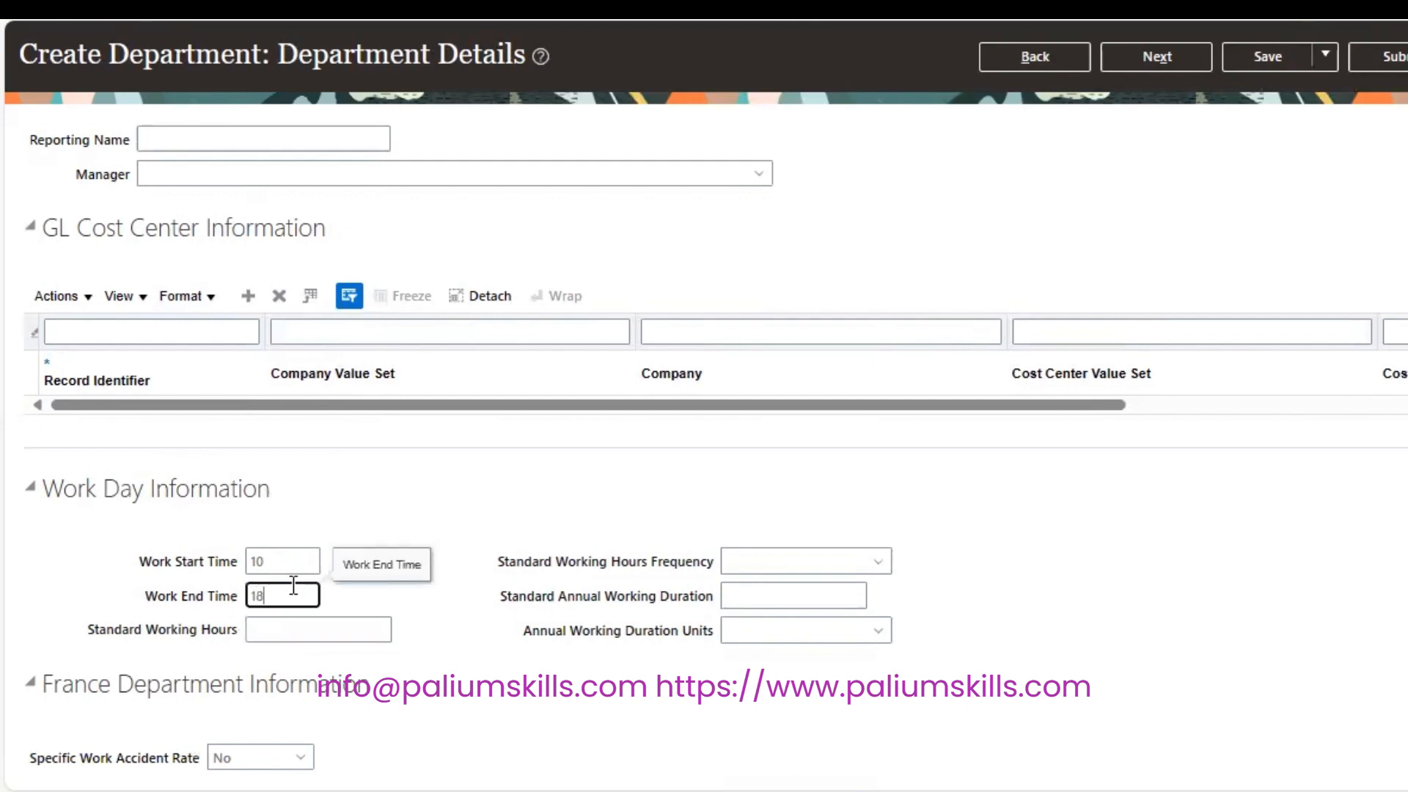
{"action": "key", "text": "Tab"}
{"action": "type", "text": "8"}
{"action": "key", "text": "Tab"}
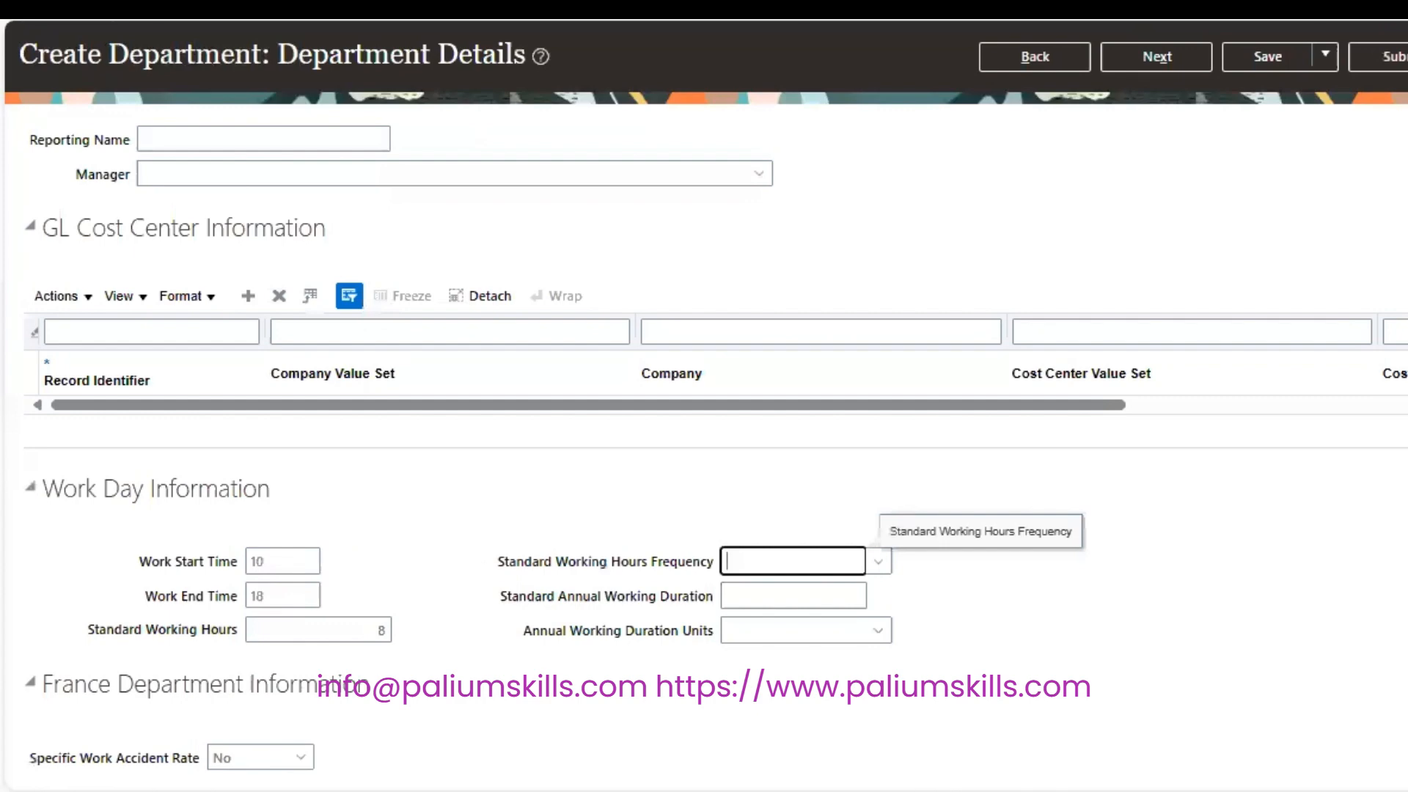
Fix the time format error by changing work times to 10:00 and 18:00.
{"action": "scroll", "coordinate": [704, 440], "scroll_direction": "down", "scroll_amount": 15}
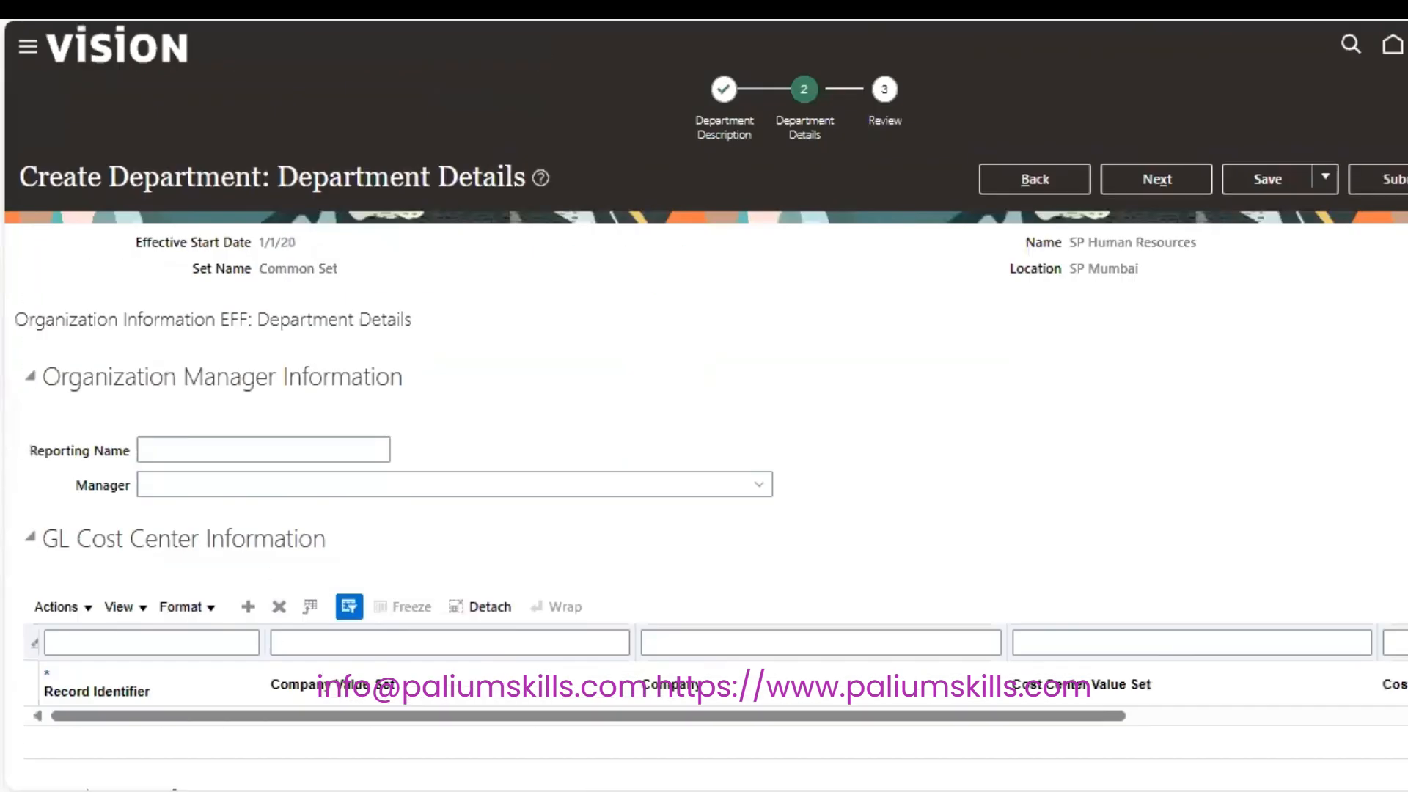
{"action": "left_click", "coordinate": [1157, 193]}
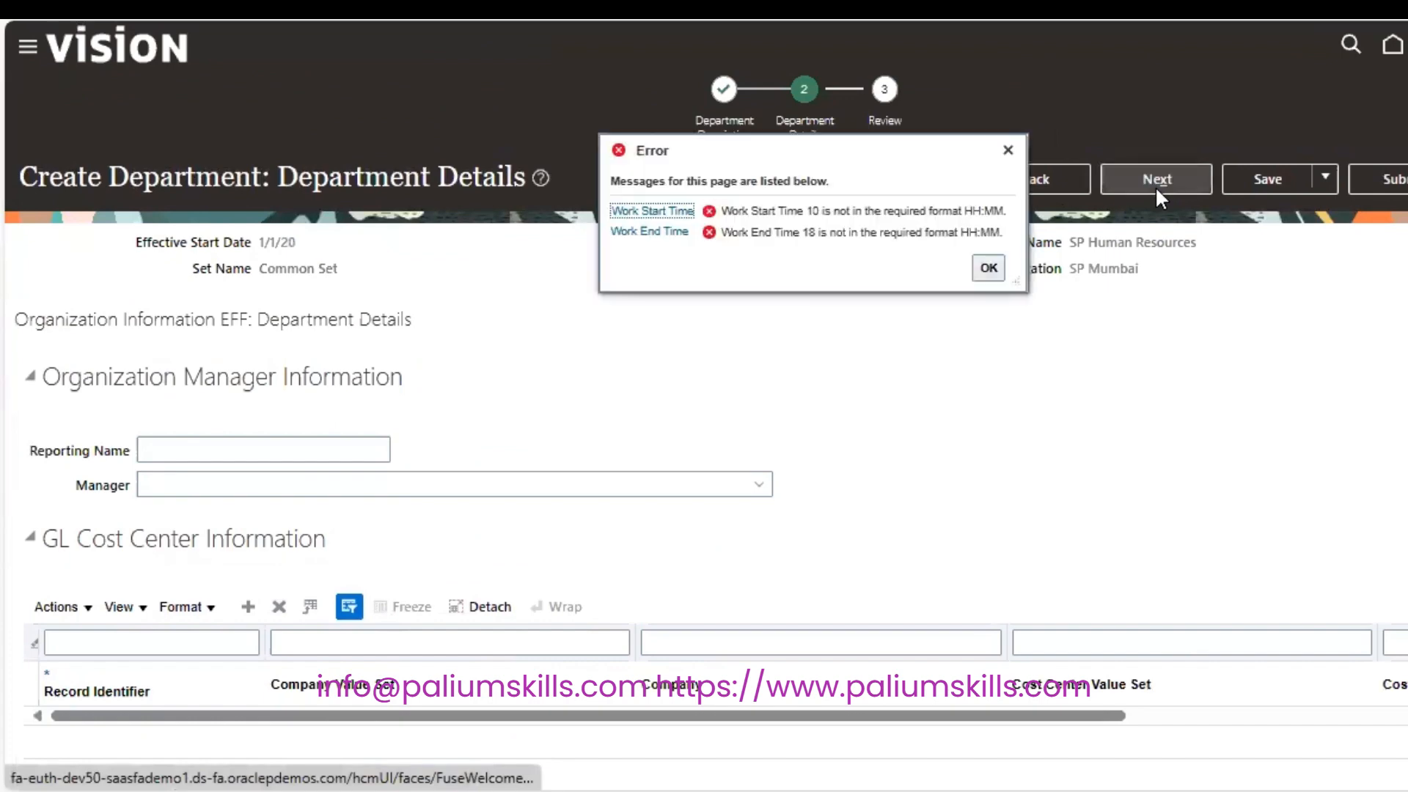
{"action": "left_click", "coordinate": [988, 269]}
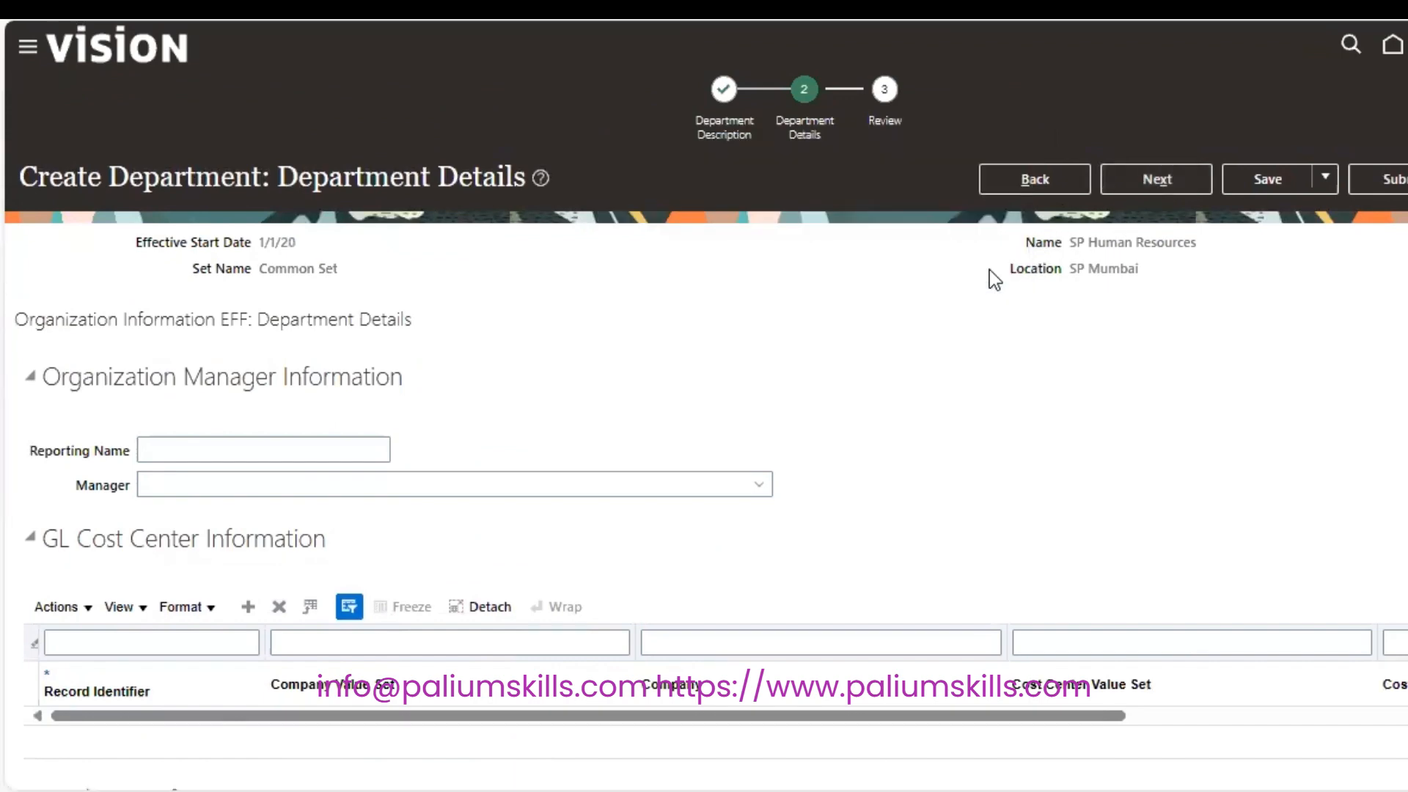
{"action": "scroll", "coordinate": [704, 440], "scroll_direction": "down", "scroll_amount": 6}
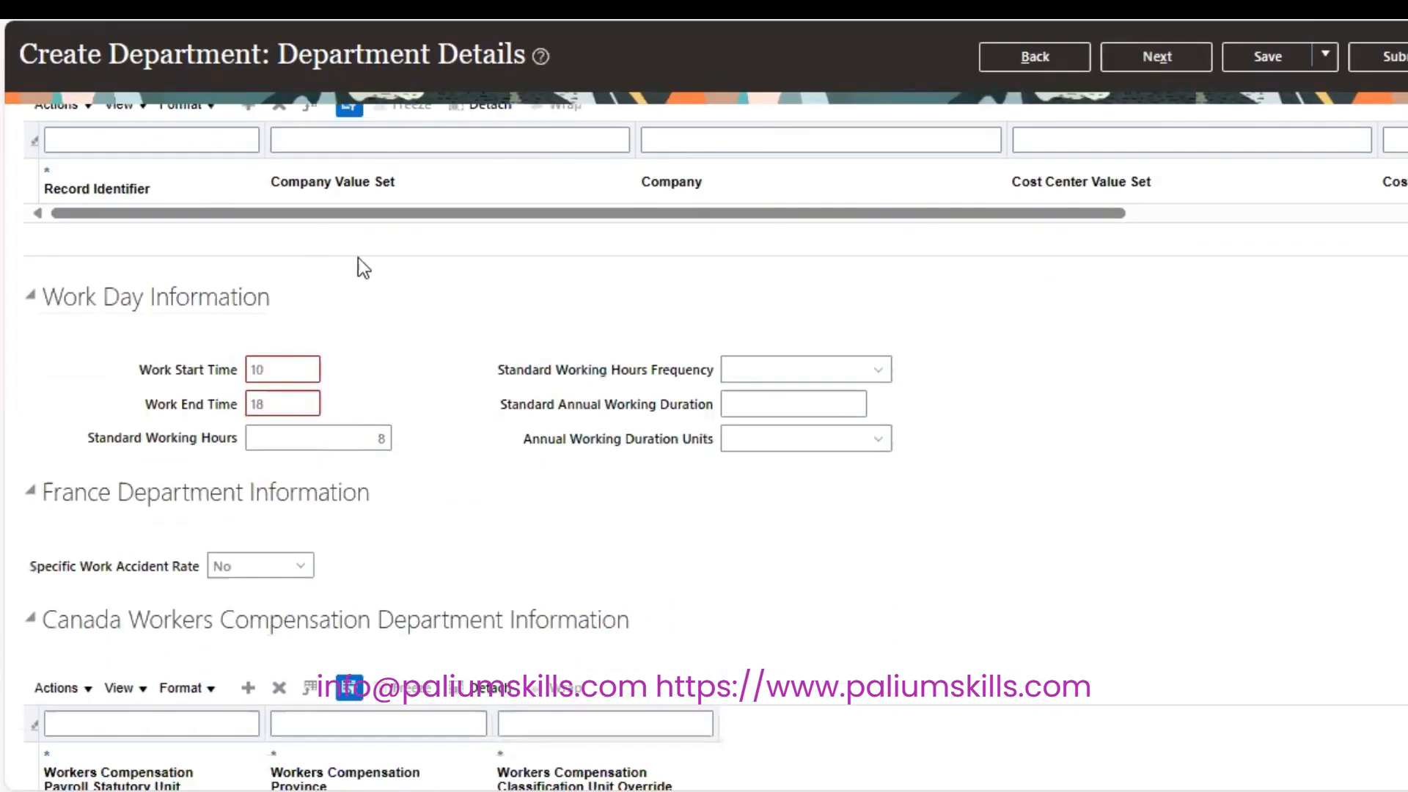
{"action": "left_click", "coordinate": [278, 365]}
{"action": "type", "text": ":00"}
{"action": "left_click", "coordinate": [313, 404]}
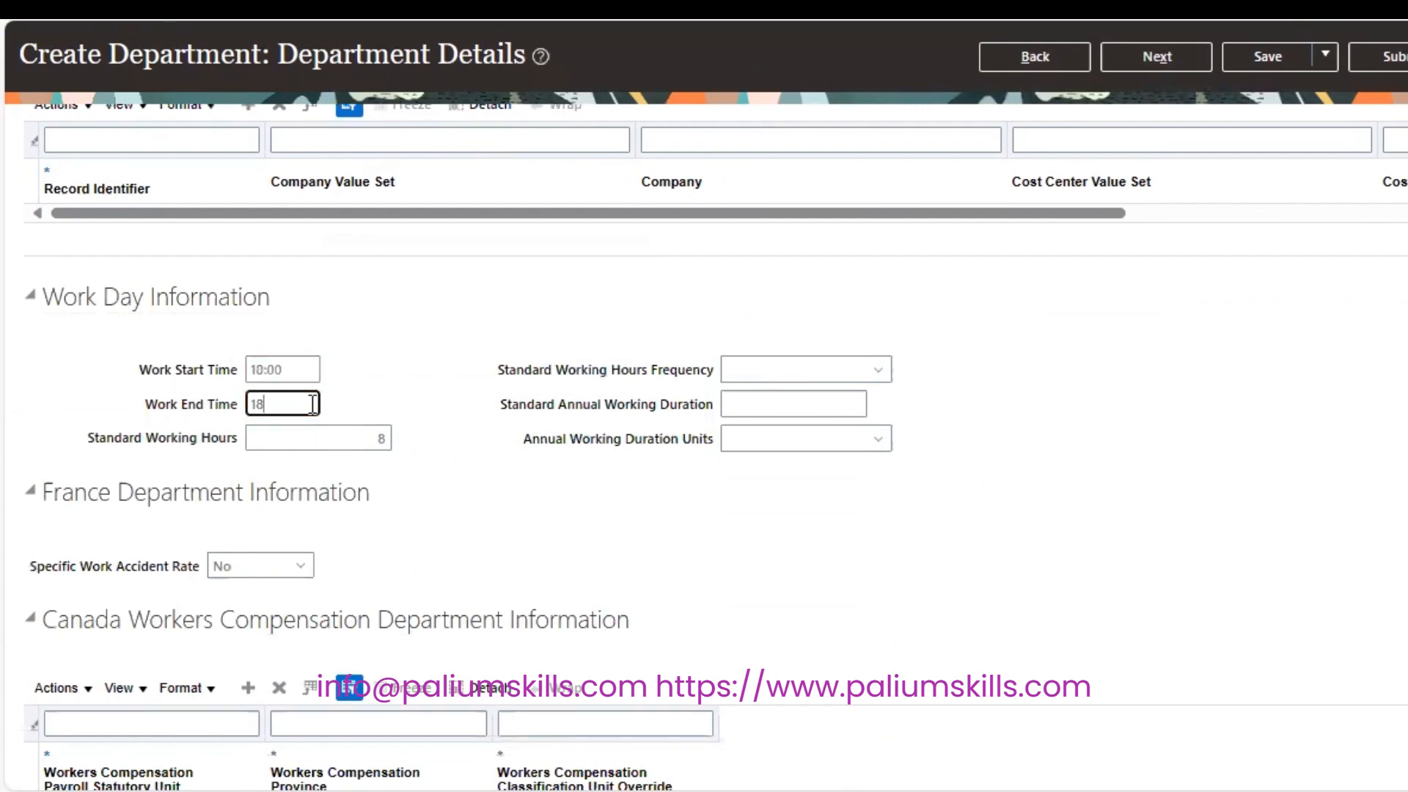
{"action": "type", "text": ":00"}
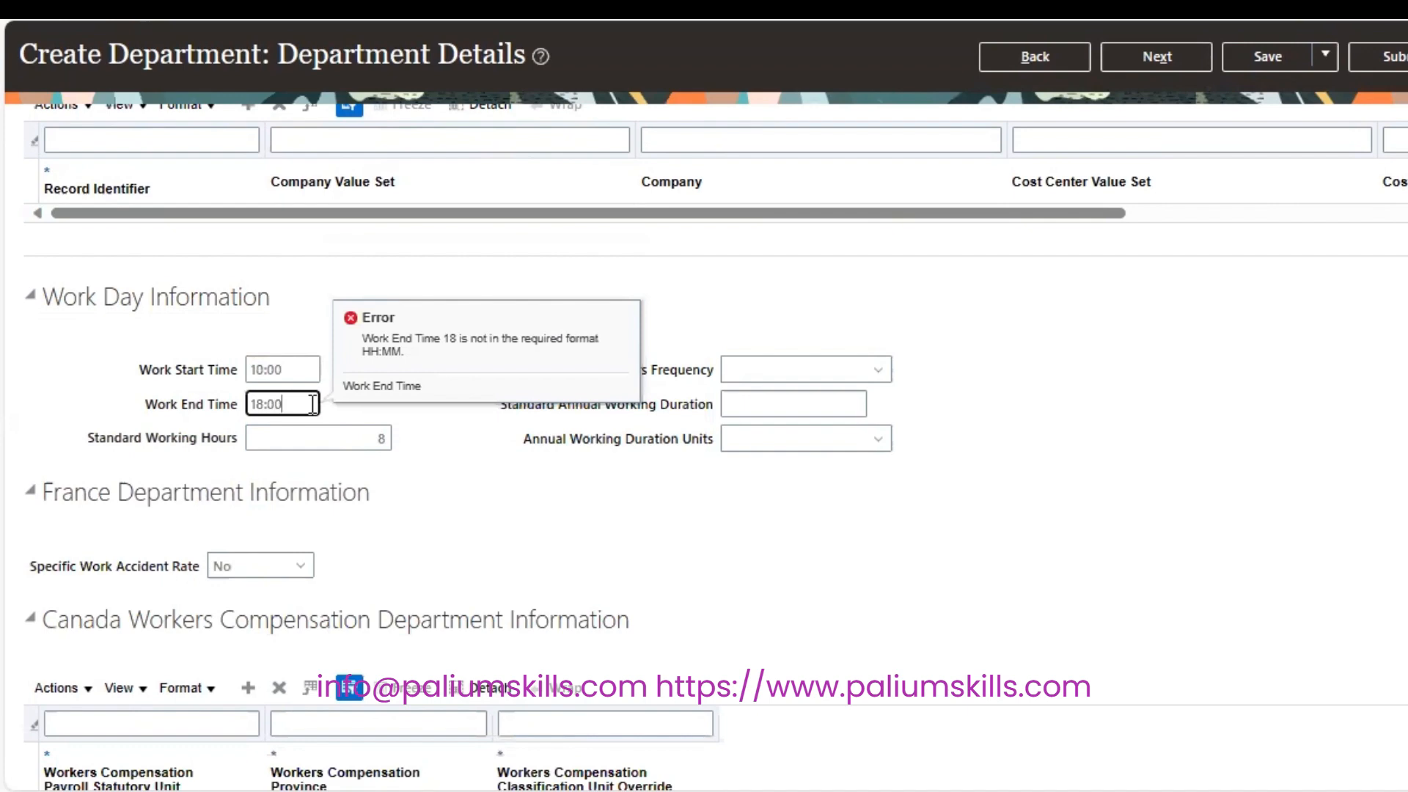
{"action": "key", "text": "Tab"}
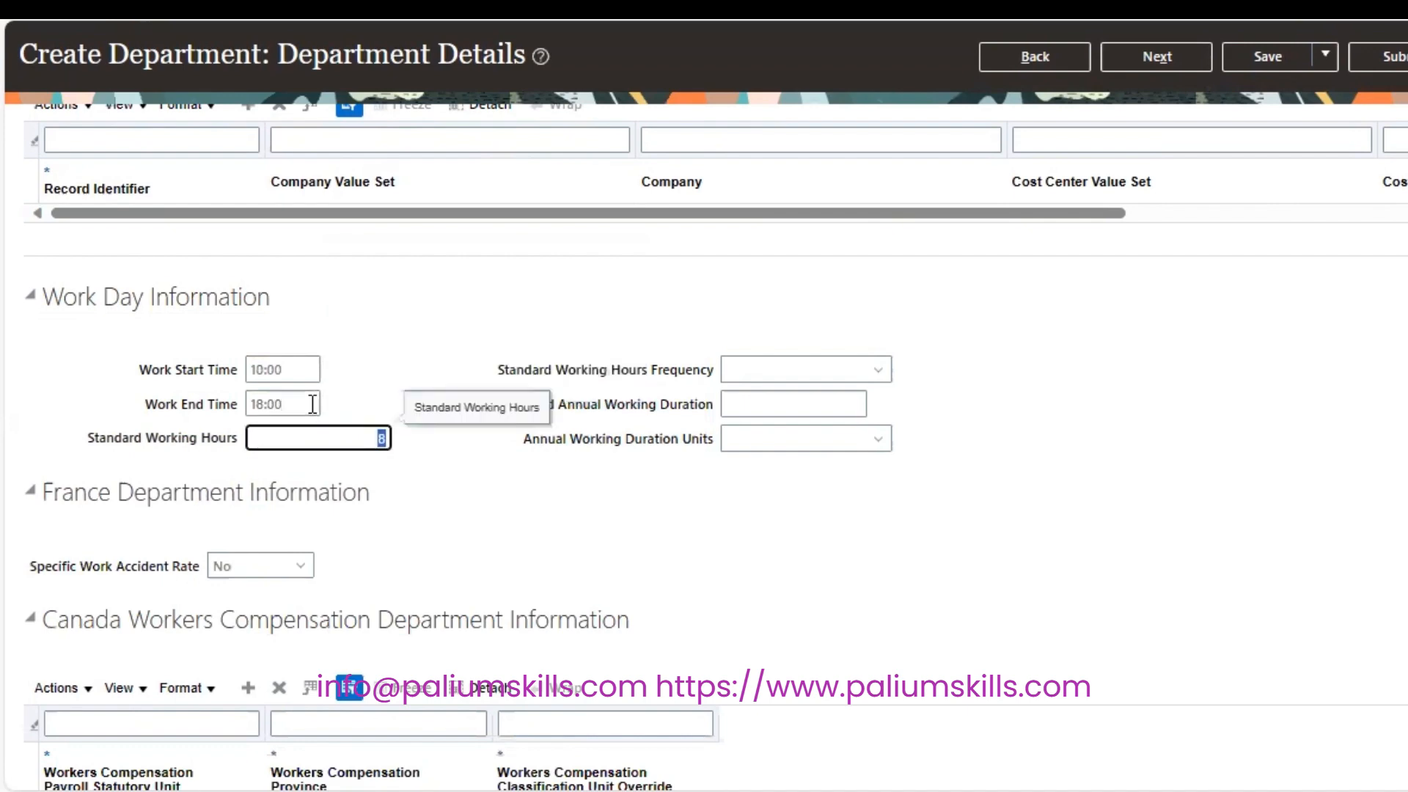
{"action": "left_click", "coordinate": [1139, 53]}
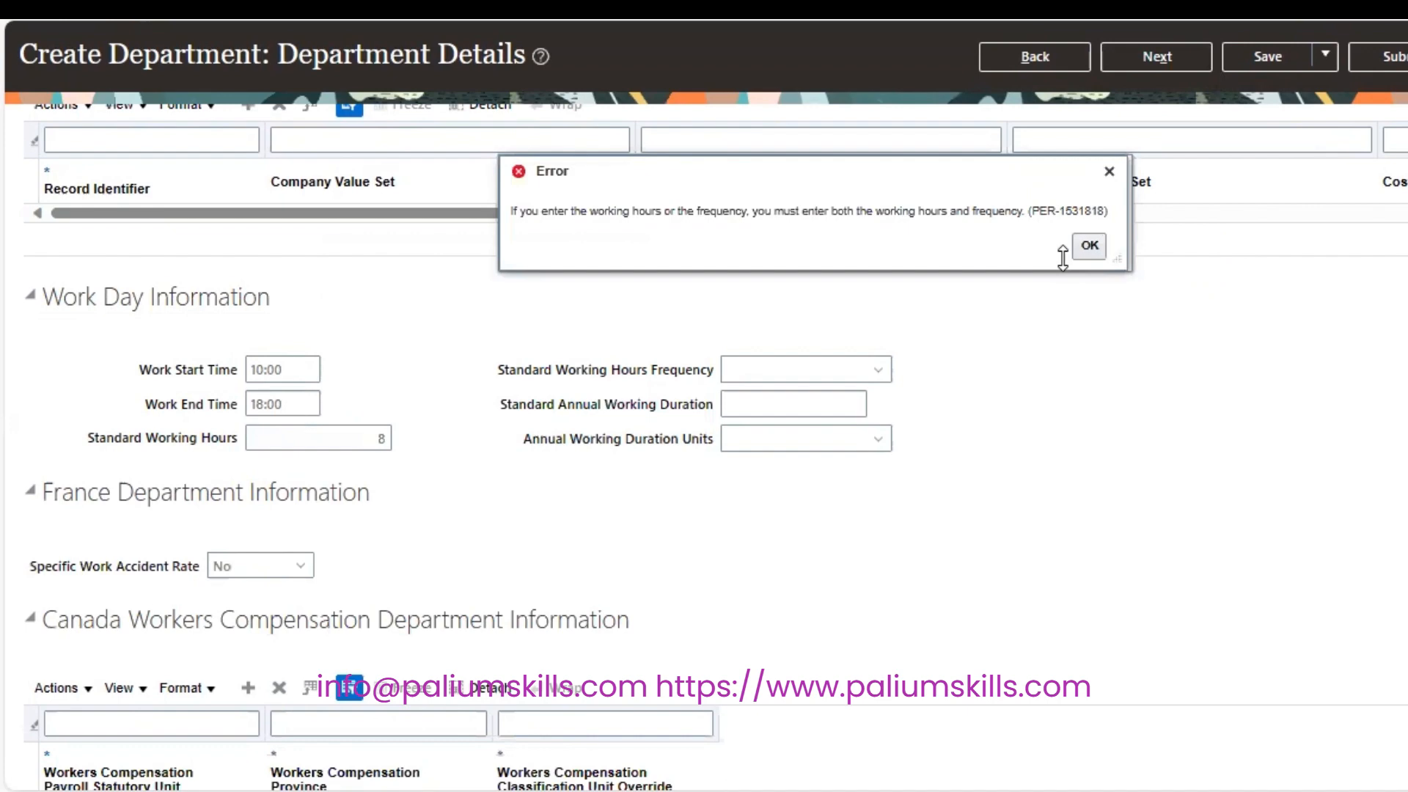
Choose Weekly as Standard Working Hours Frequency and advance to the Review step.
{"action": "left_click", "coordinate": [1089, 246]}
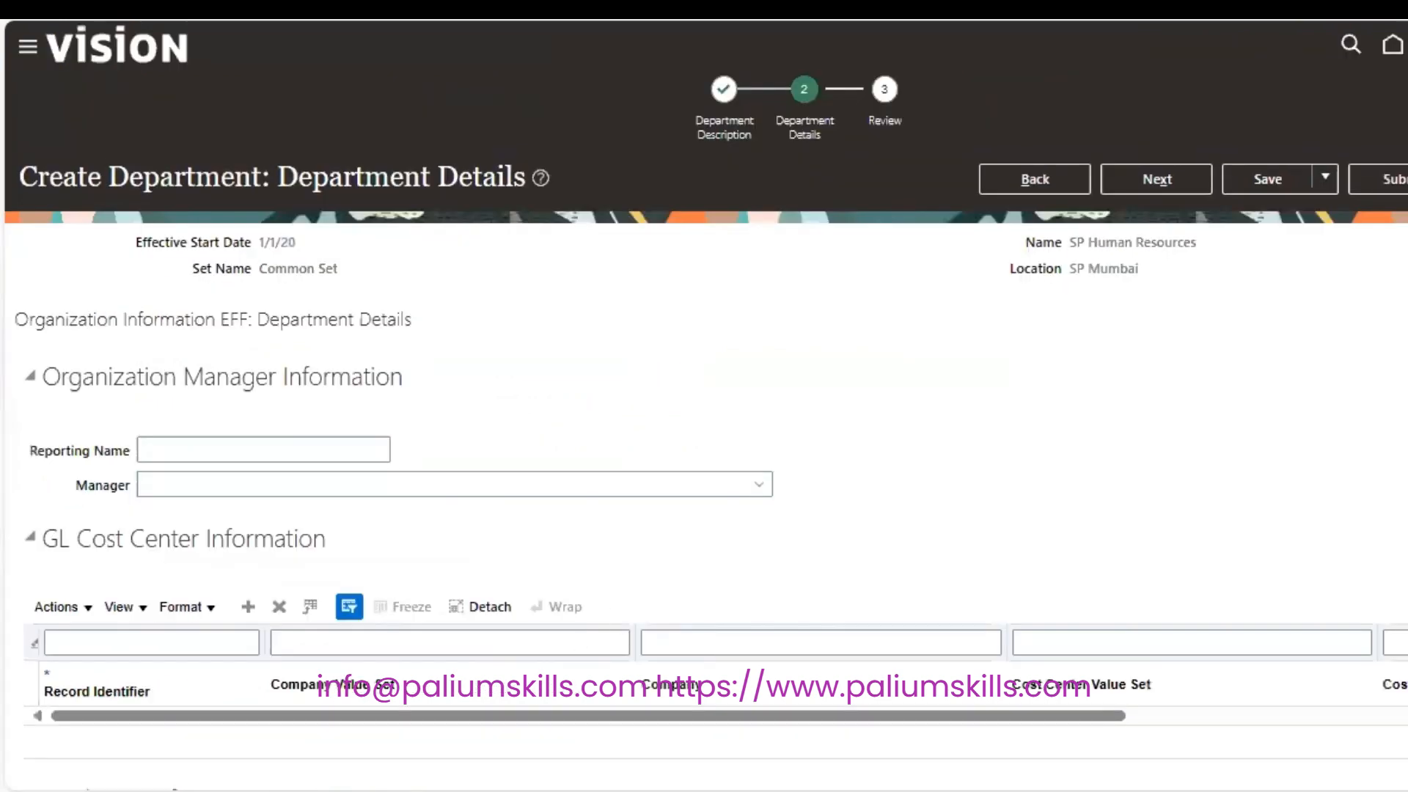
{"action": "scroll", "coordinate": [553, 366], "scroll_direction": "down", "scroll_amount": 12}
{"action": "scroll", "coordinate": [553, 366], "scroll_direction": "up", "scroll_amount": 6}
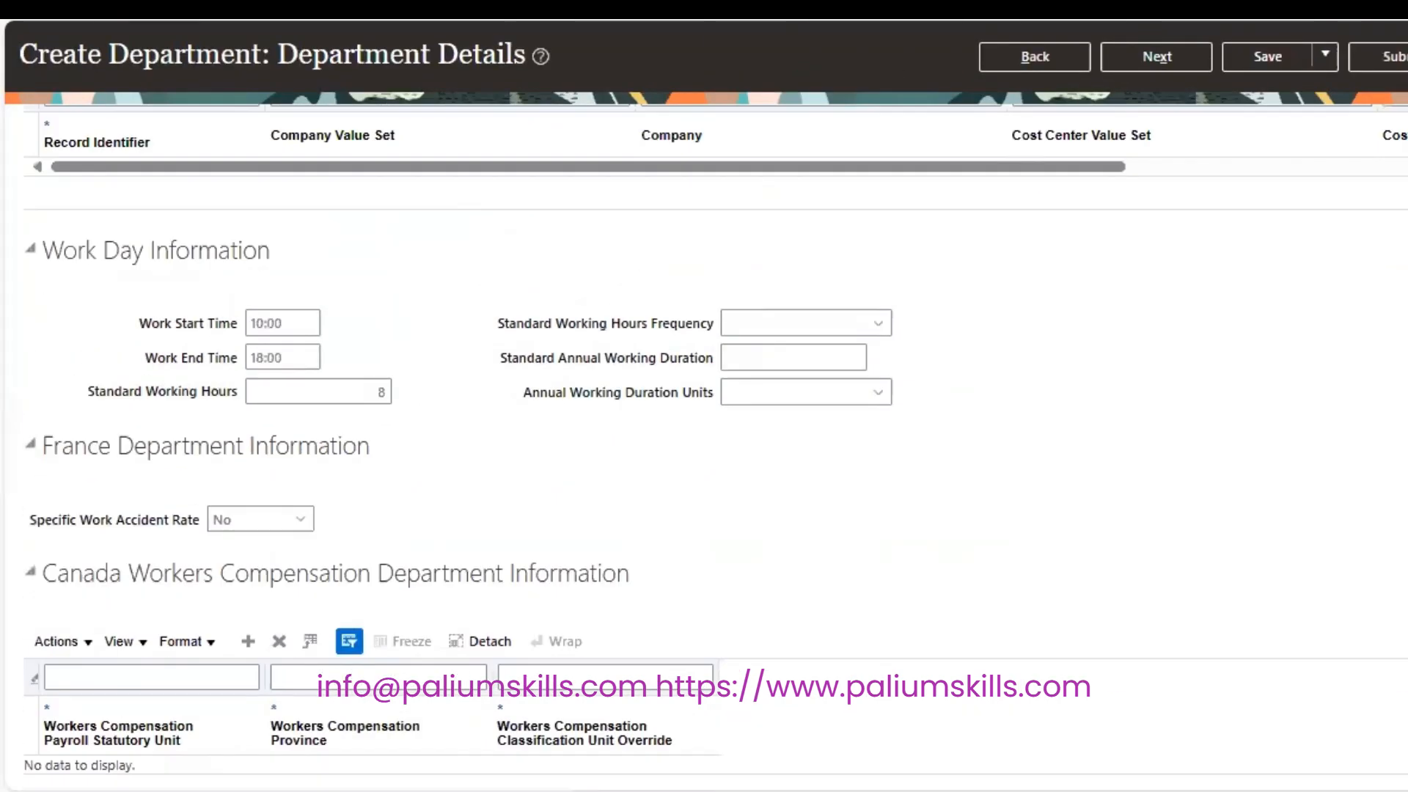
{"action": "left_click", "coordinate": [883, 321]}
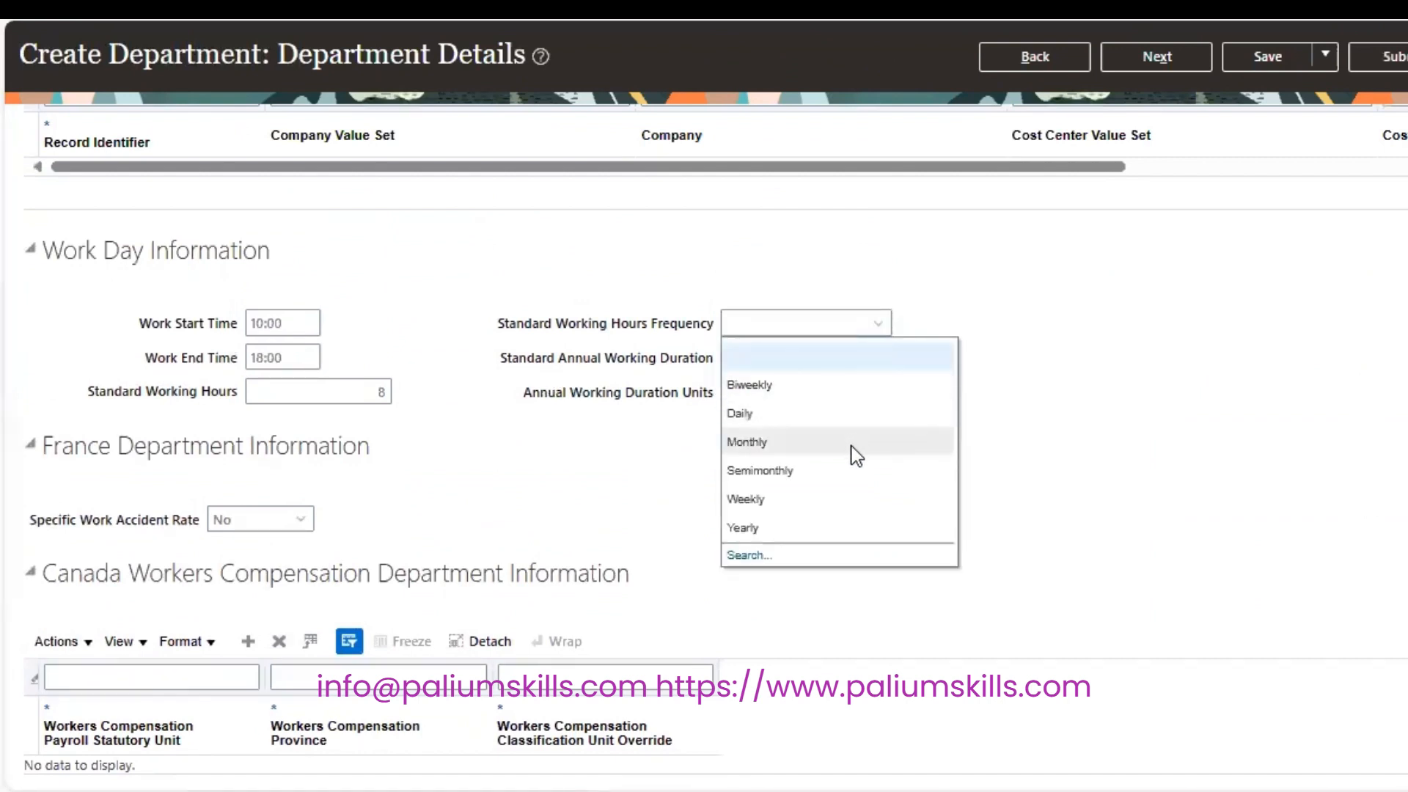
{"action": "left_click", "coordinate": [843, 500]}
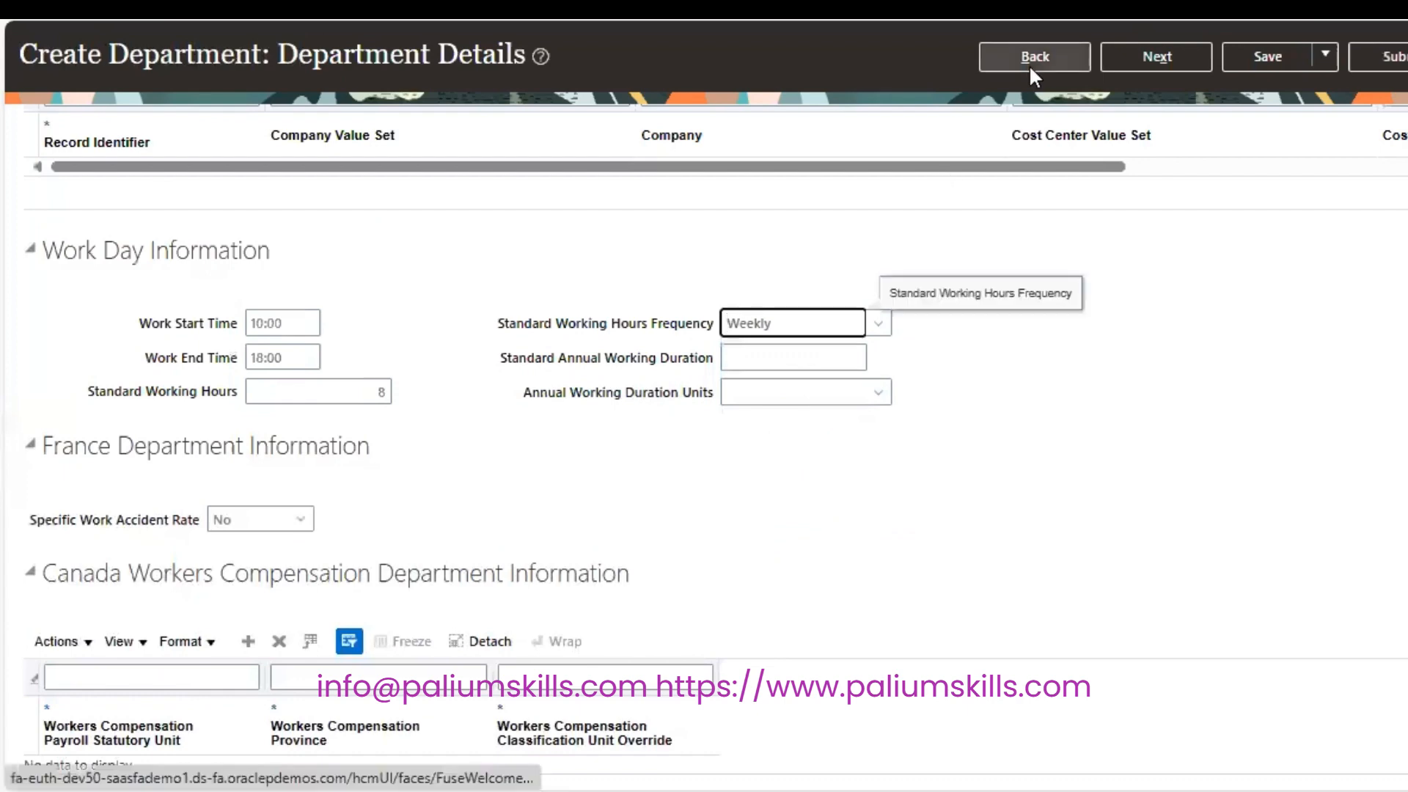
{"action": "left_click", "coordinate": [1159, 58]}
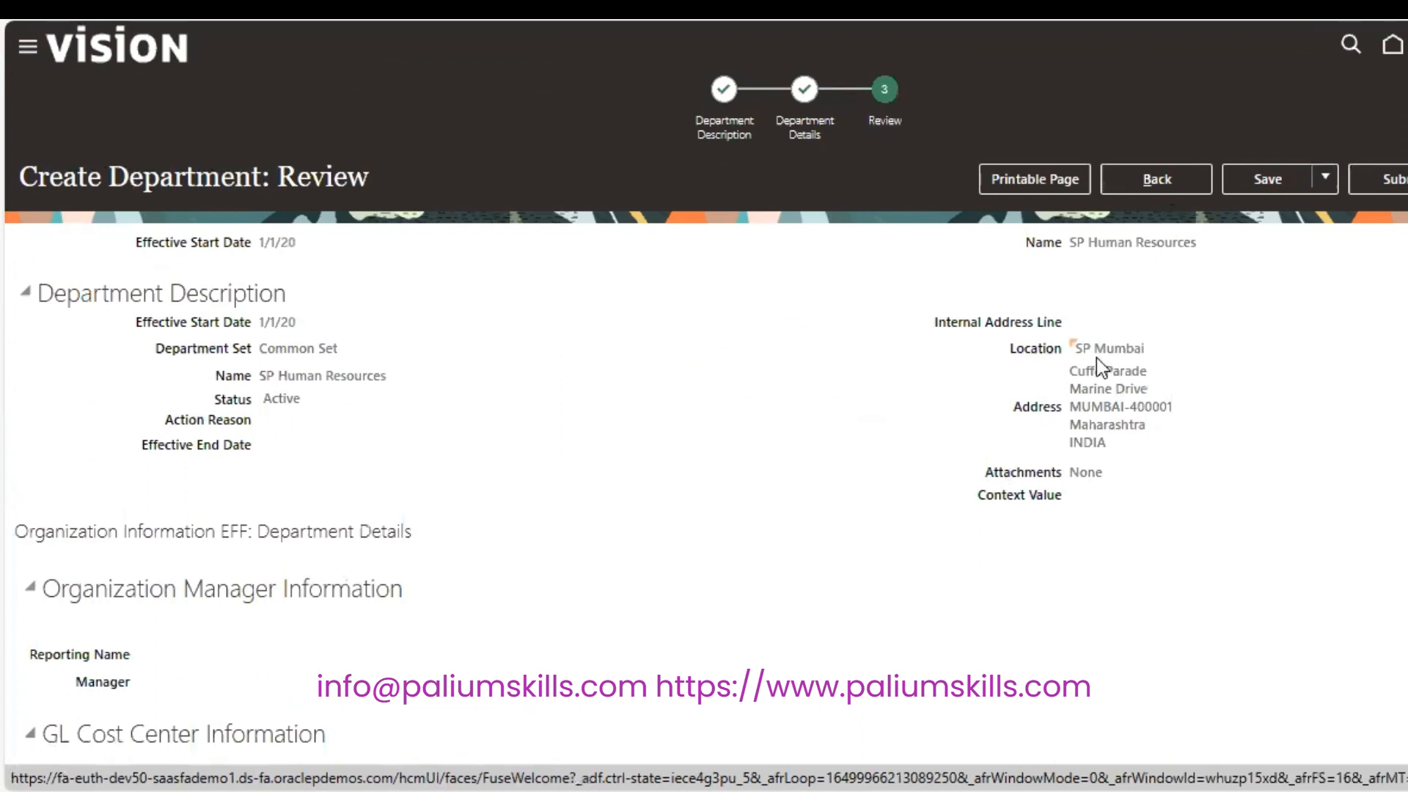
Show the map for the SP Mumbai location and open it as a larger Google Map.
{"action": "mouse_move", "coordinate": [1077, 351]}
{"action": "left_click", "coordinate": [1080, 350]}
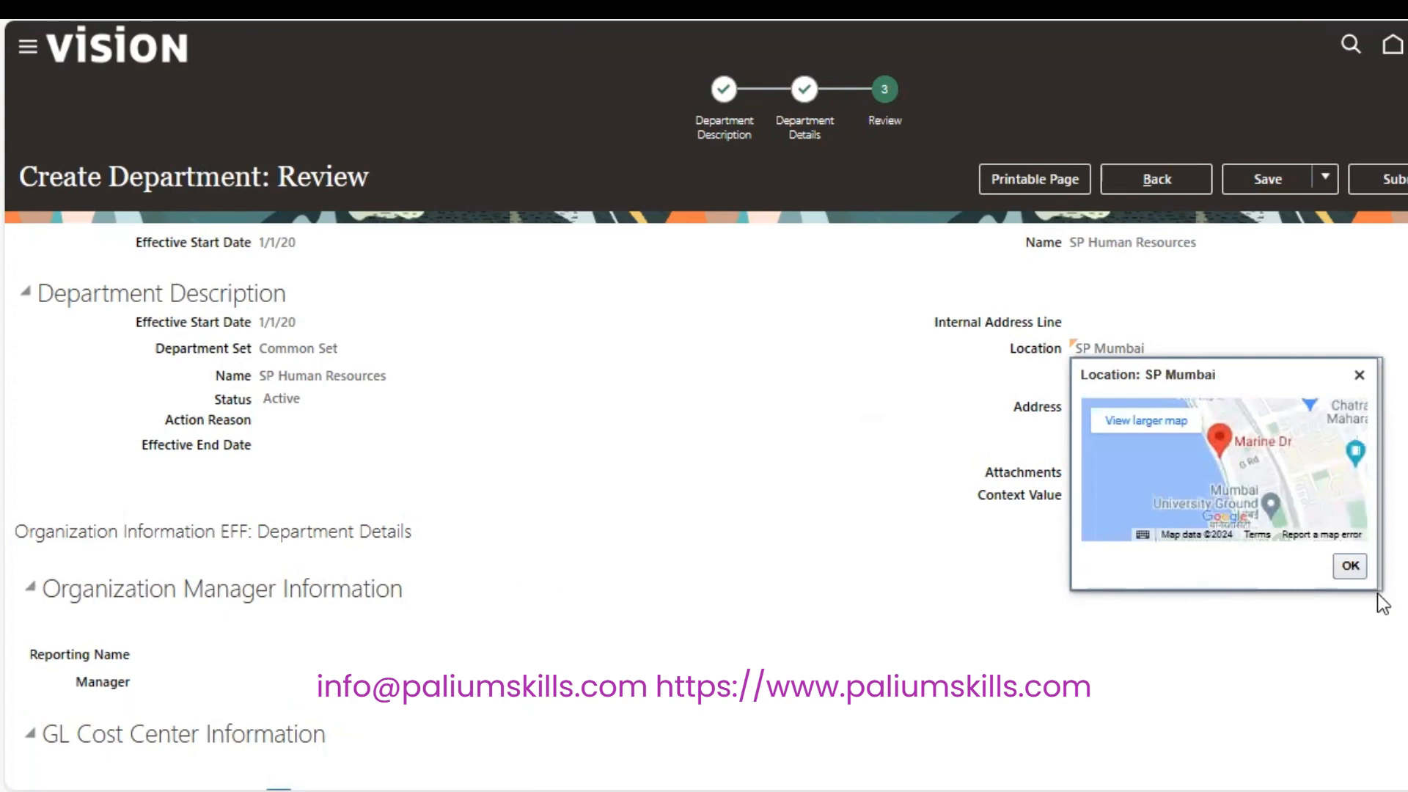
{"action": "left_click", "coordinate": [1160, 425]}
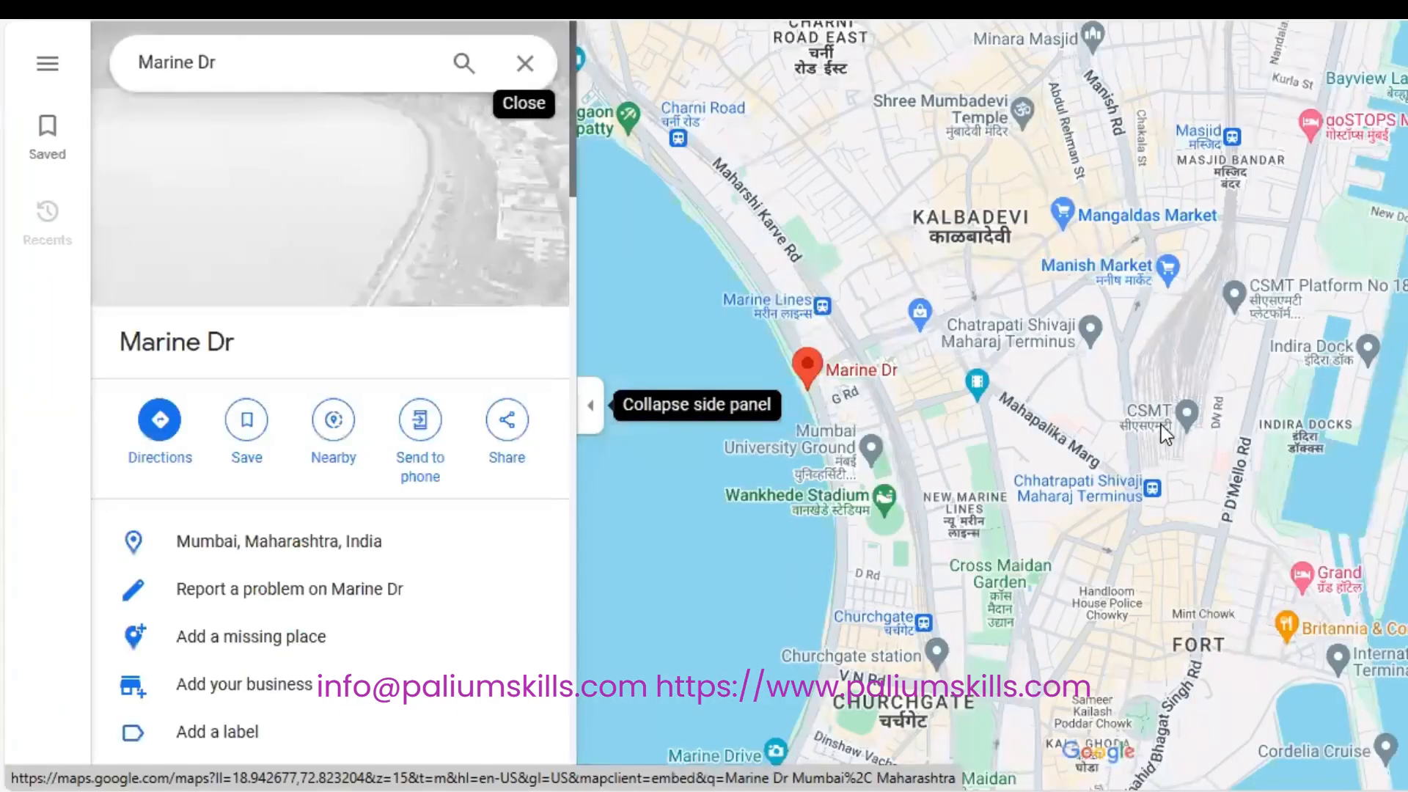
Close the Marine Dr place details and switch the map to Satellite imagery.
{"action": "left_click", "coordinate": [525, 63]}
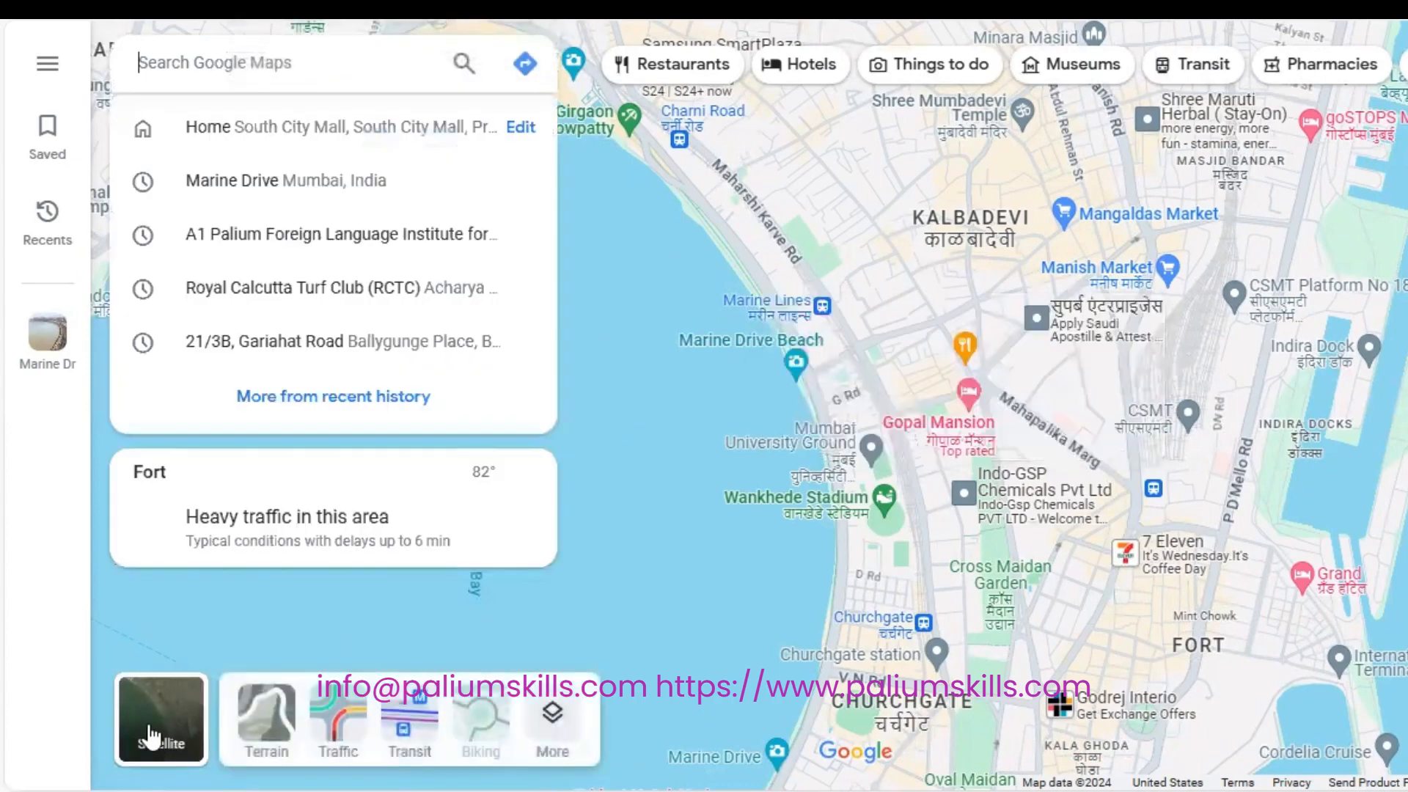
{"action": "left_click", "coordinate": [176, 733]}
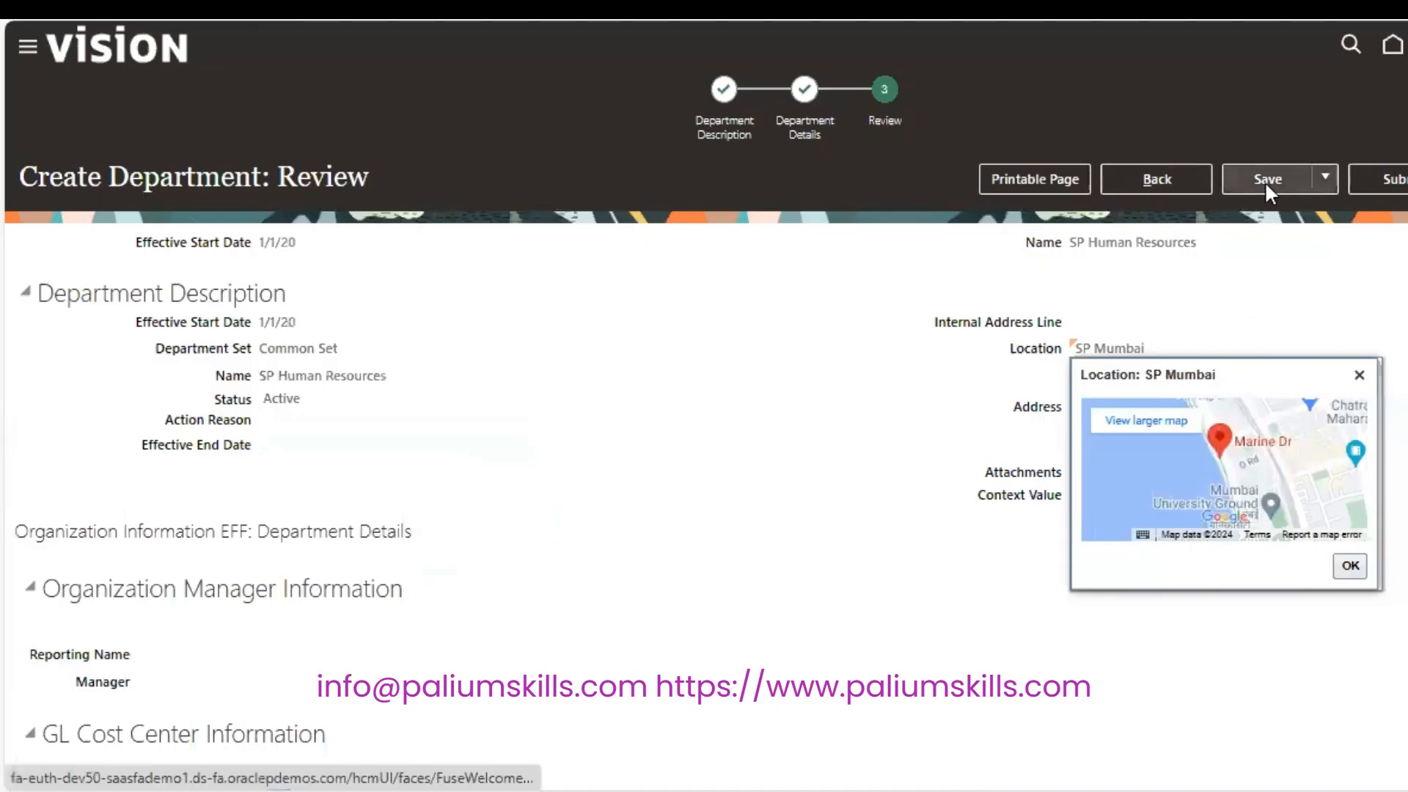
Submit the SP Human Resources department, confirming the warning and the submission notice.
{"action": "left_click", "coordinate": [1396, 180]}
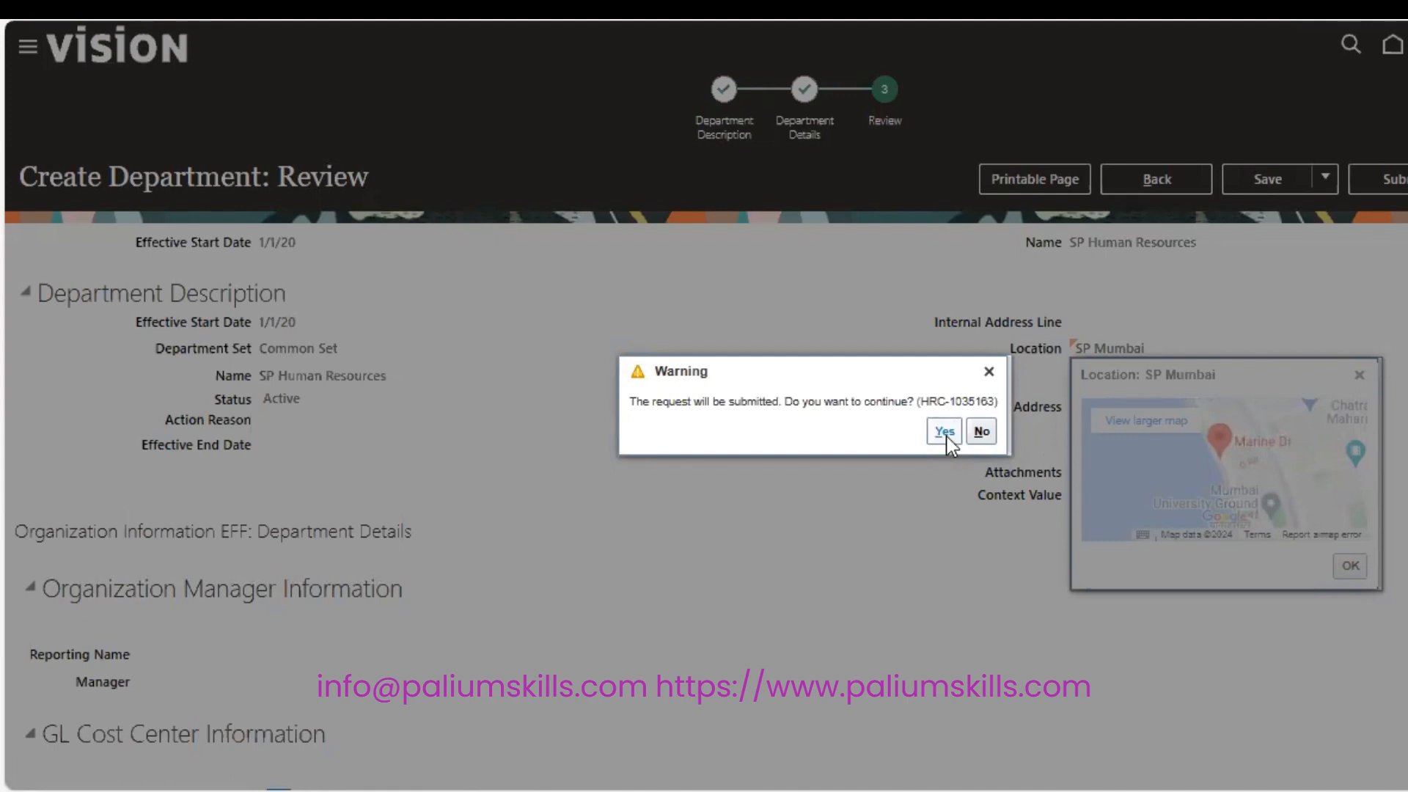
{"action": "left_click", "coordinate": [944, 433]}
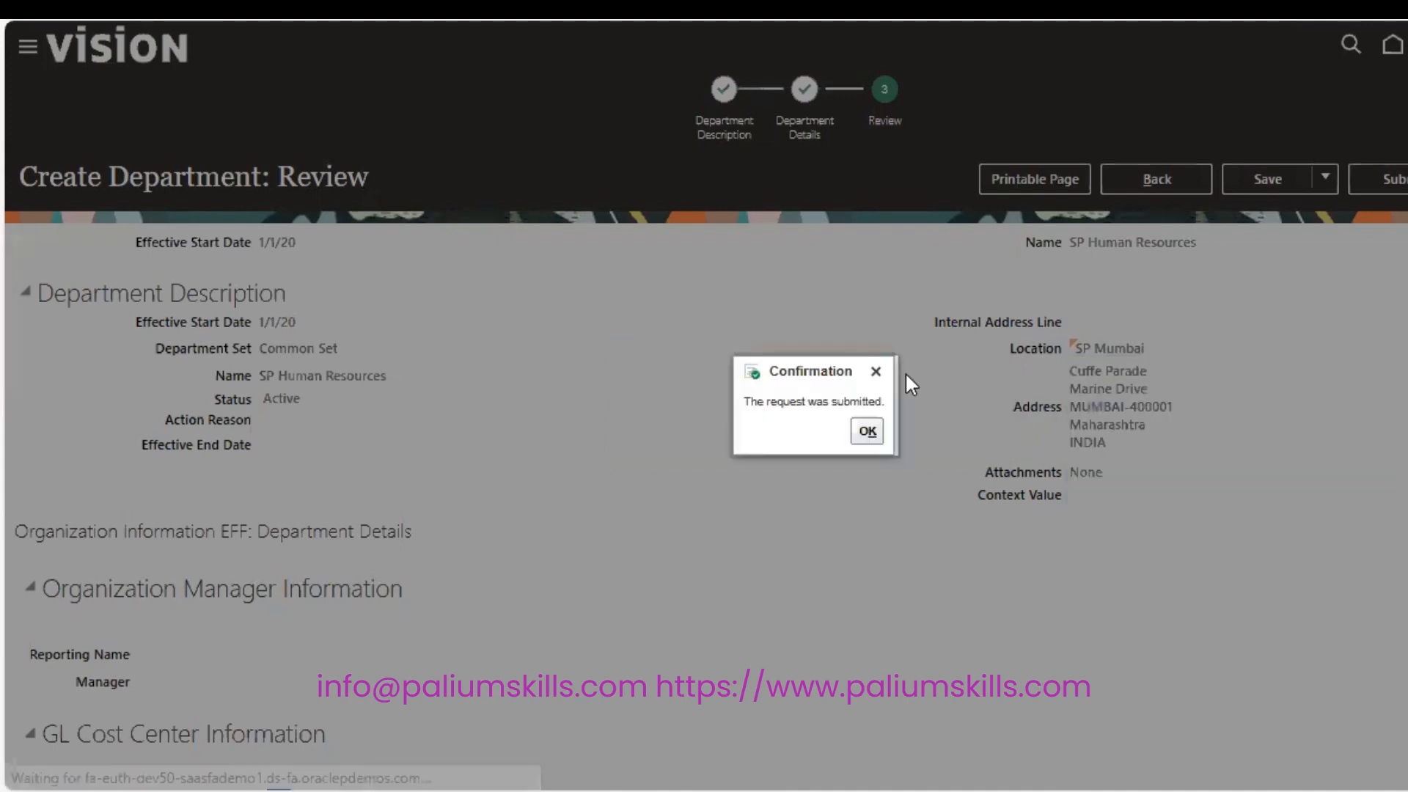
{"action": "left_click", "coordinate": [868, 431]}
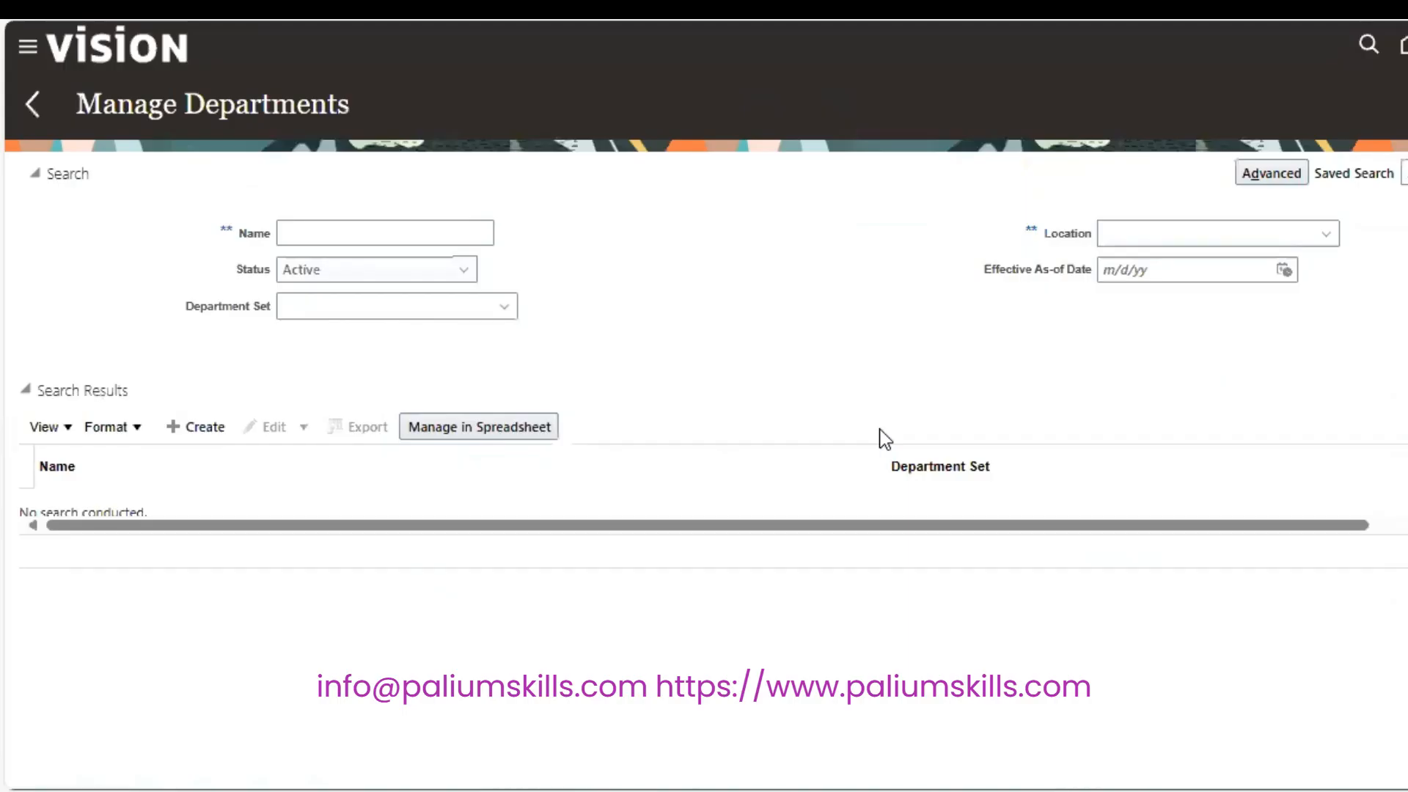
Search Manage Departments for name SP and view the SP Human Resources location map.
{"action": "left_click", "coordinate": [447, 233]}
{"action": "type", "text": "SP"}
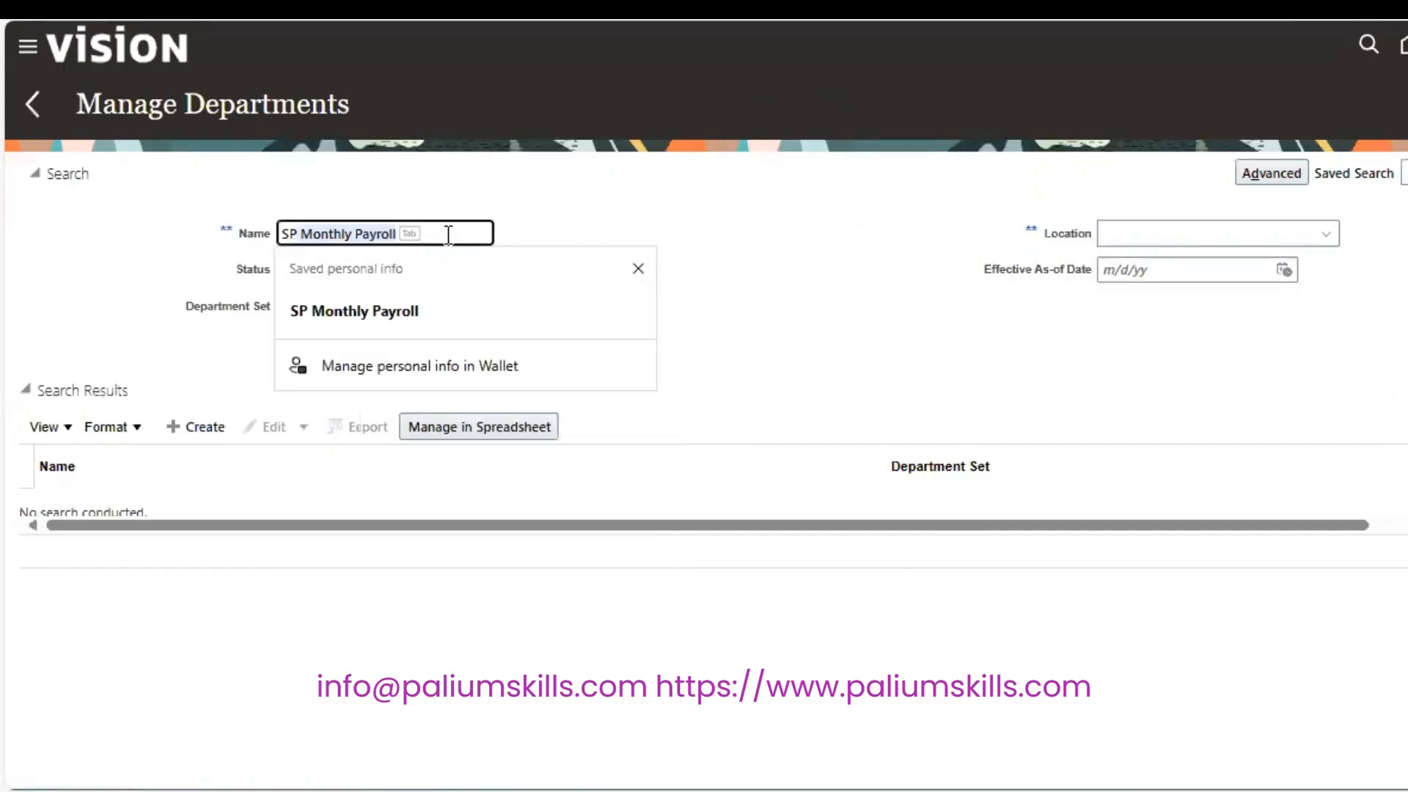
{"action": "key", "text": "BackSpace"}
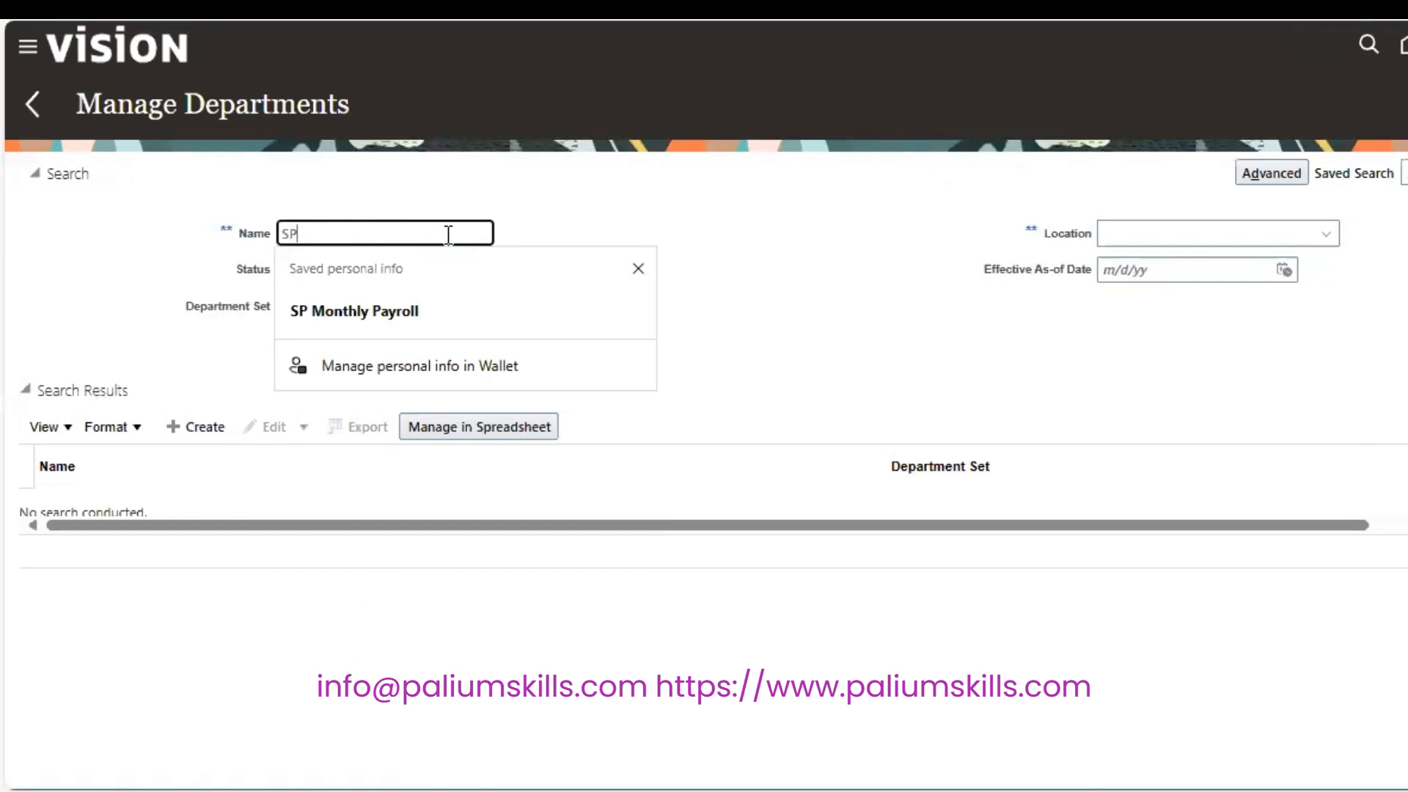
{"action": "key", "text": "Return"}
{"action": "left_click", "coordinate": [555, 162]}
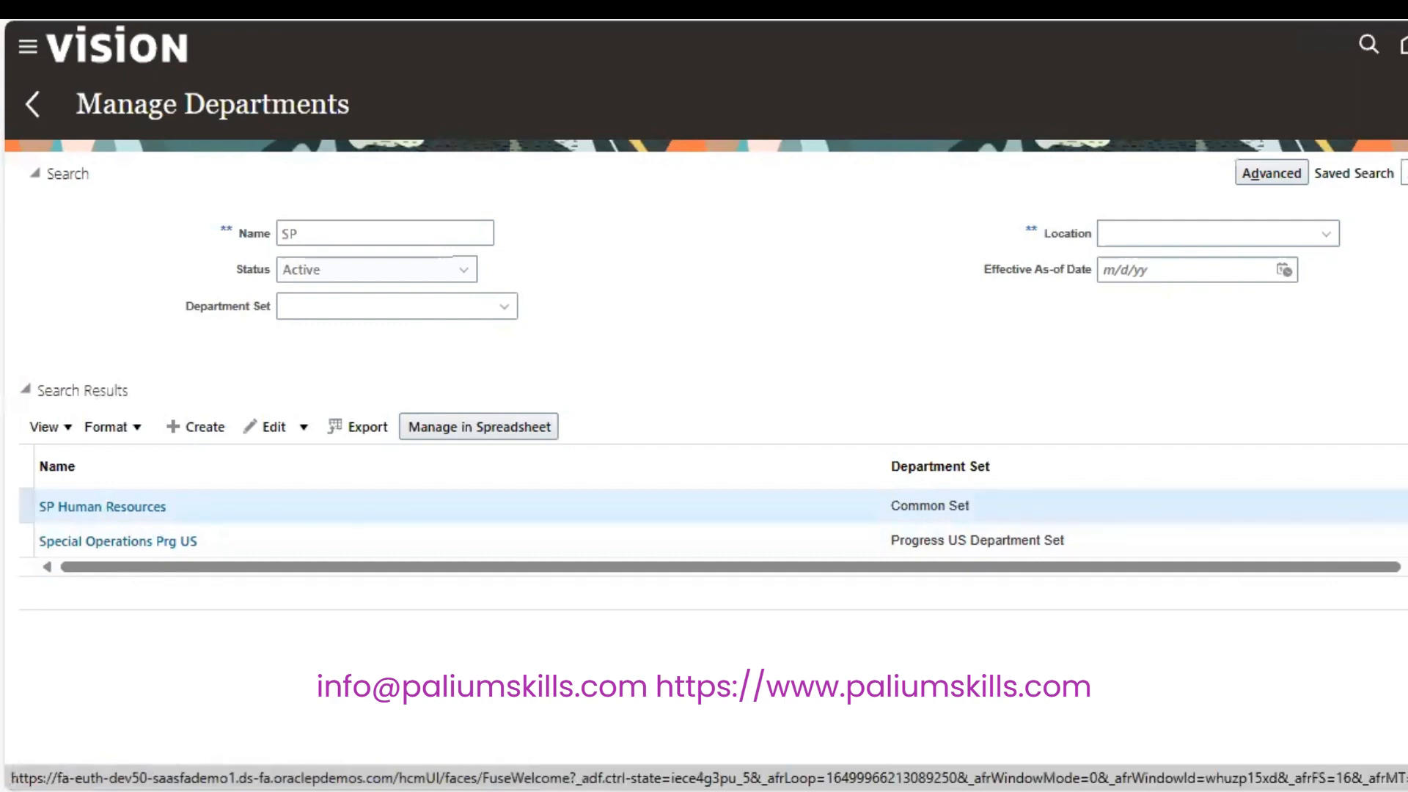
{"action": "left_click", "coordinate": [1404, 506]}
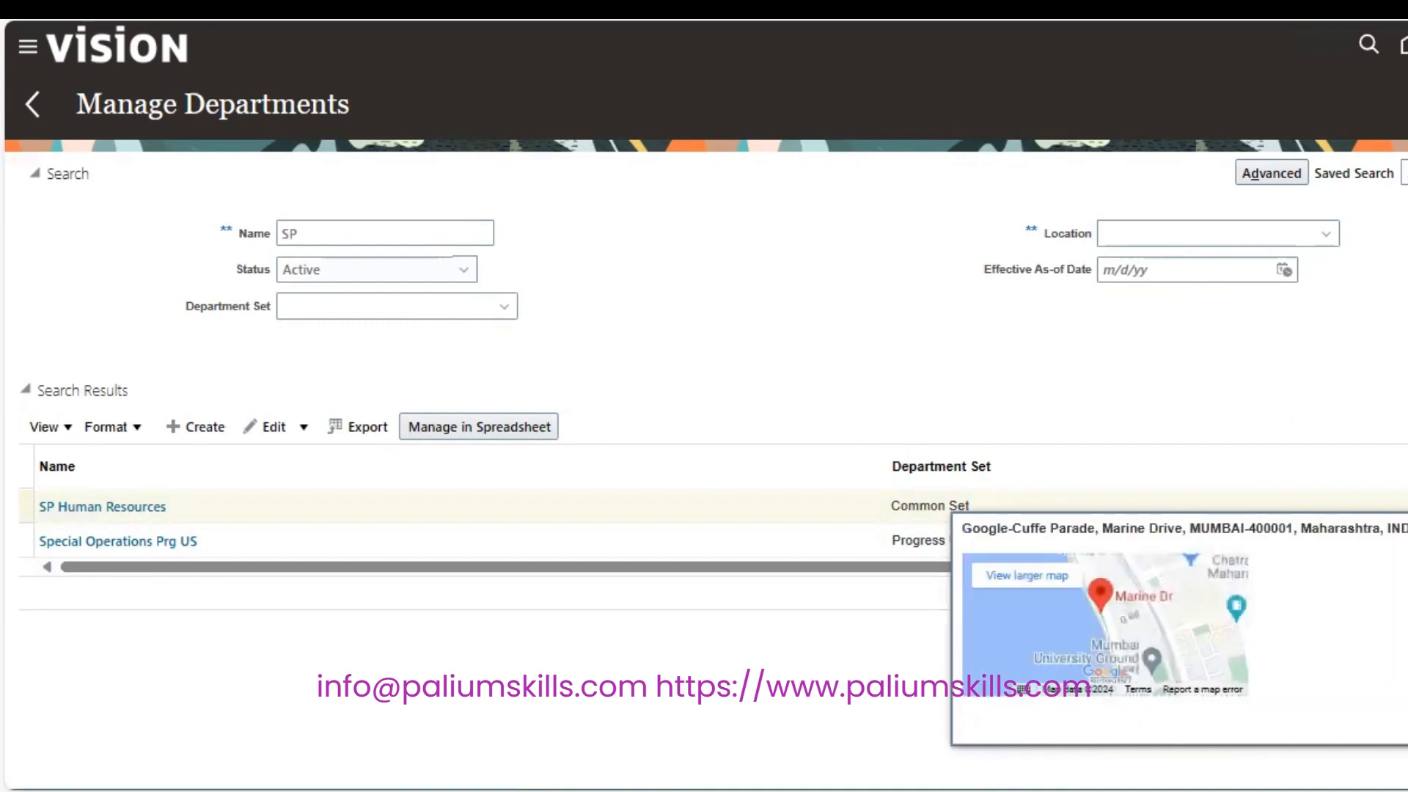
Start a new job including Additional Info, Legislative Info and Associated Profiles sections.
{"action": "left_click", "coordinate": [33, 103]}
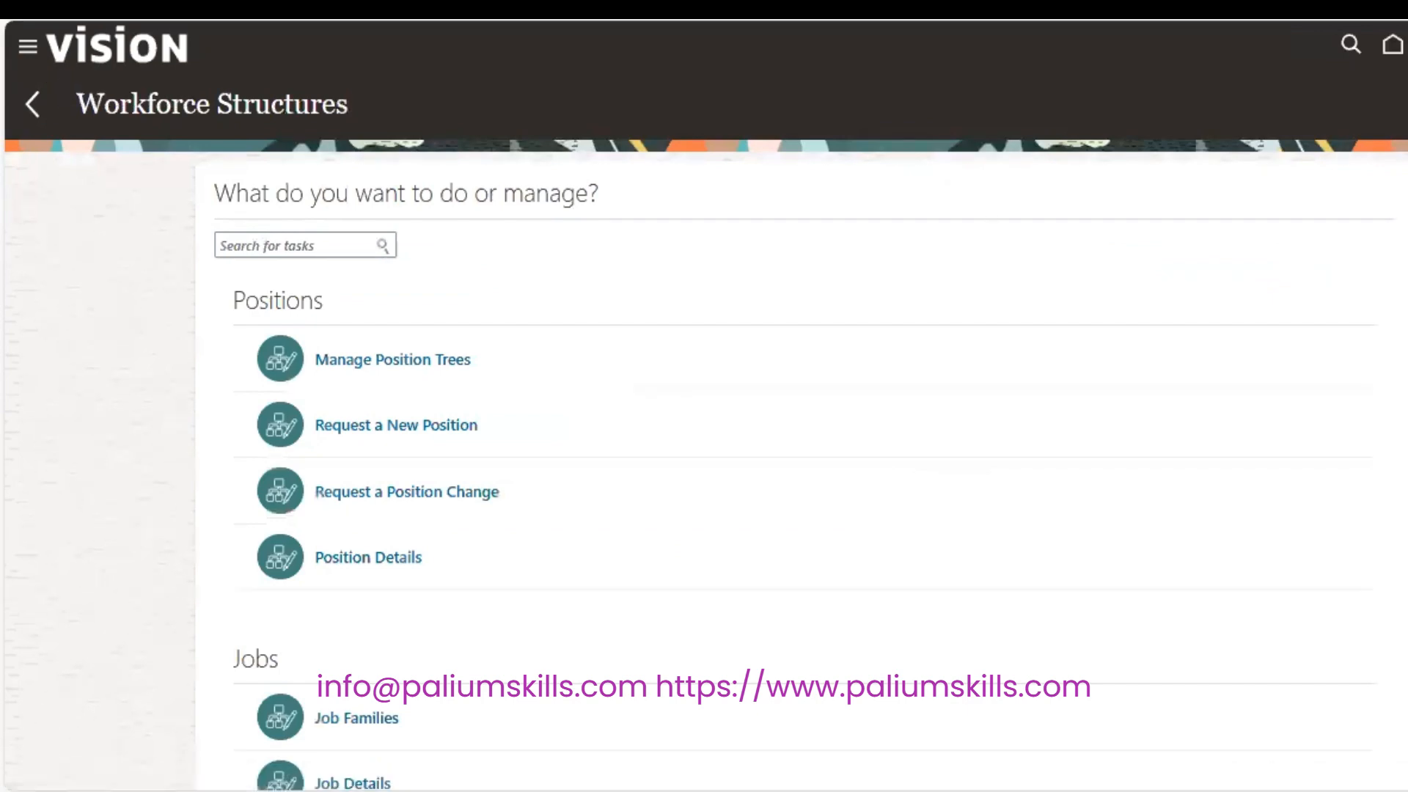
{"action": "scroll", "coordinate": [733, 440], "scroll_direction": "down", "scroll_amount": 5}
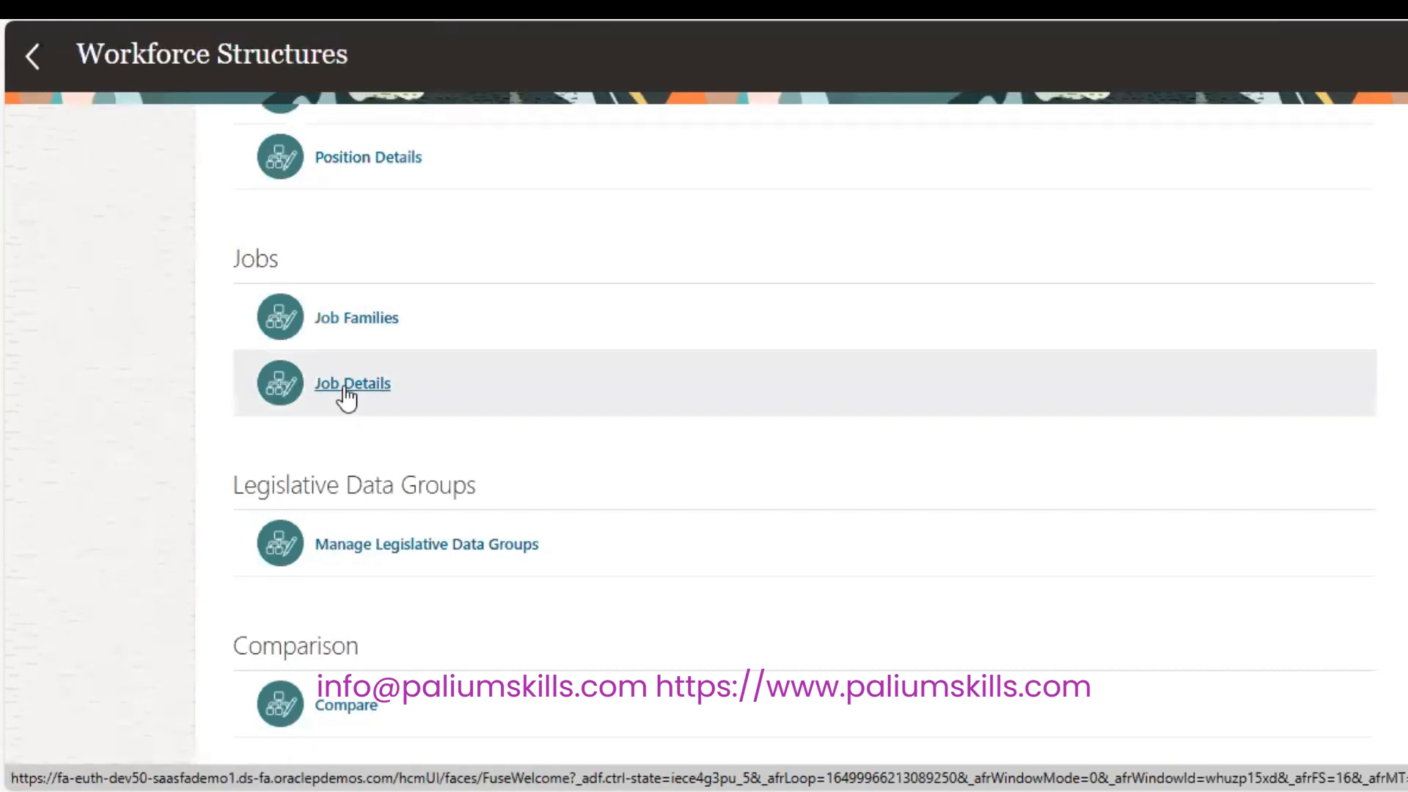
{"action": "left_click", "coordinate": [342, 384]}
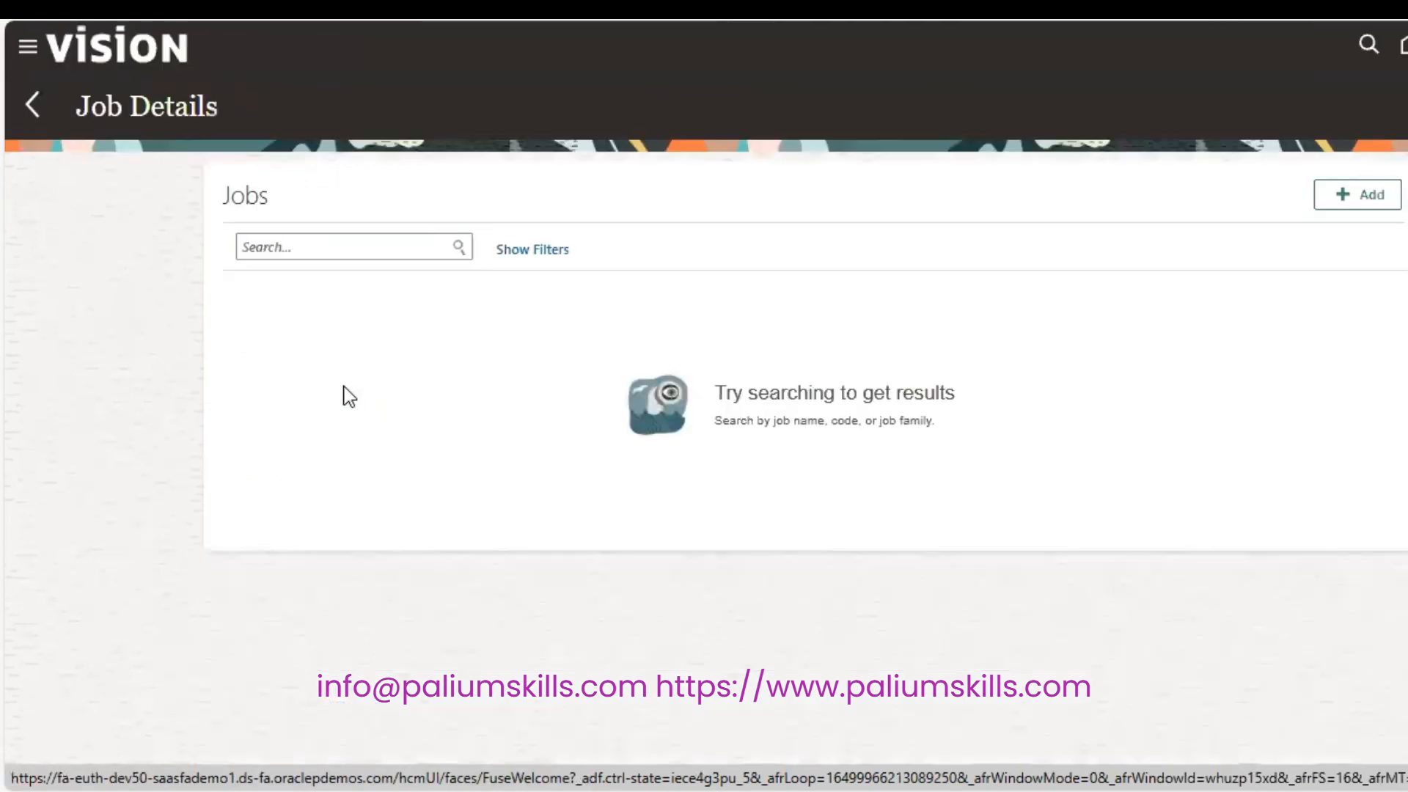
{"action": "left_click", "coordinate": [1377, 194]}
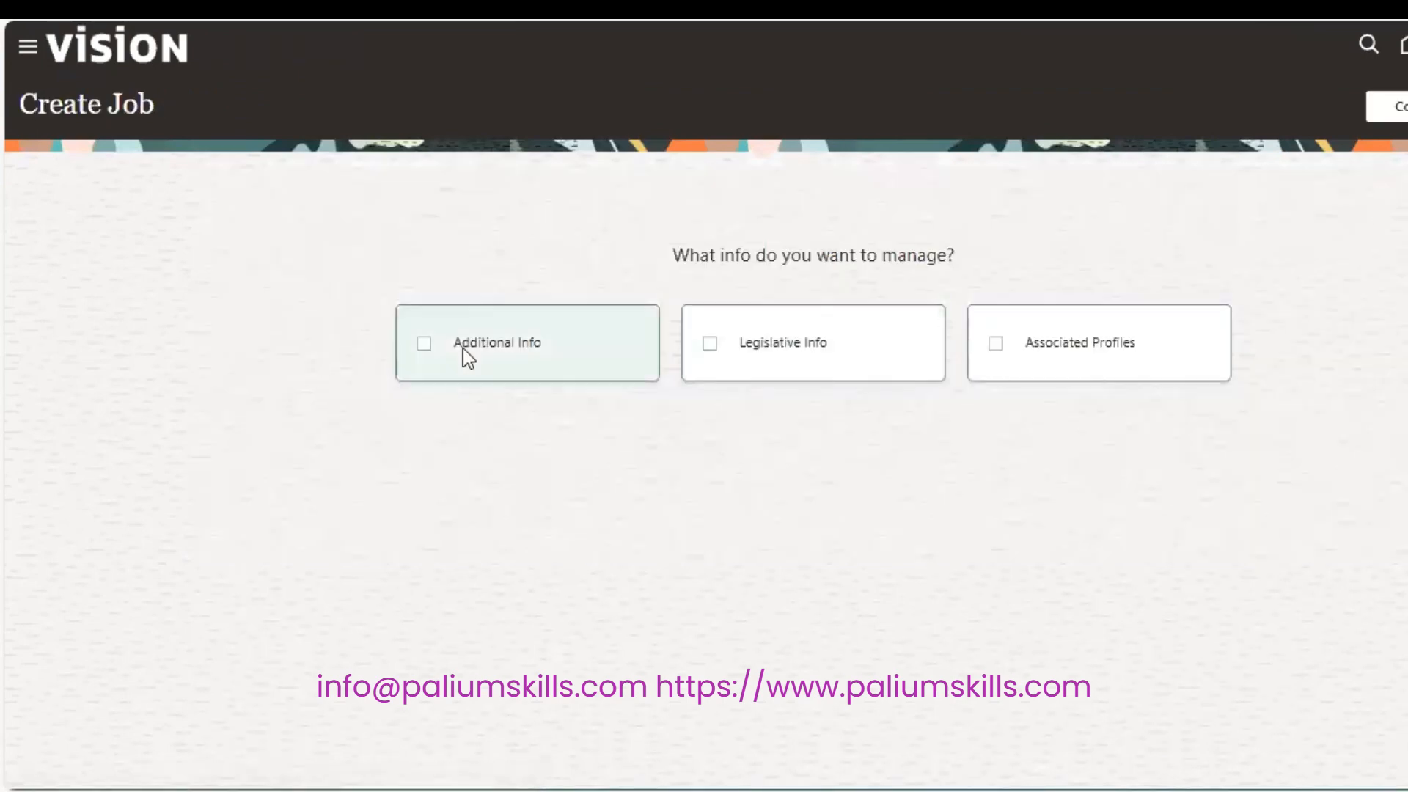
{"action": "left_click", "coordinate": [463, 349]}
{"action": "left_click", "coordinate": [866, 353]}
{"action": "left_click", "coordinate": [1141, 365]}
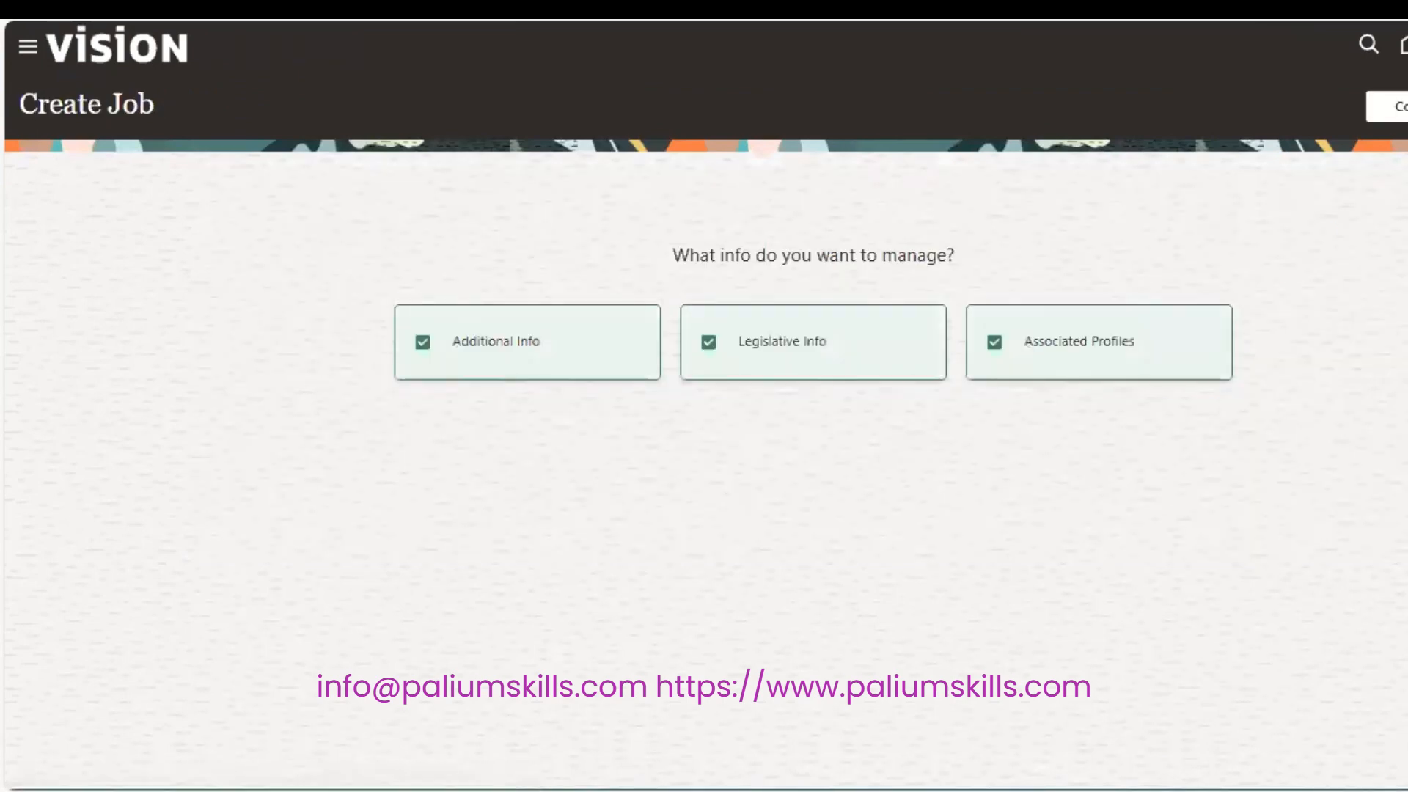
{"action": "left_click", "coordinate": [1399, 107]}
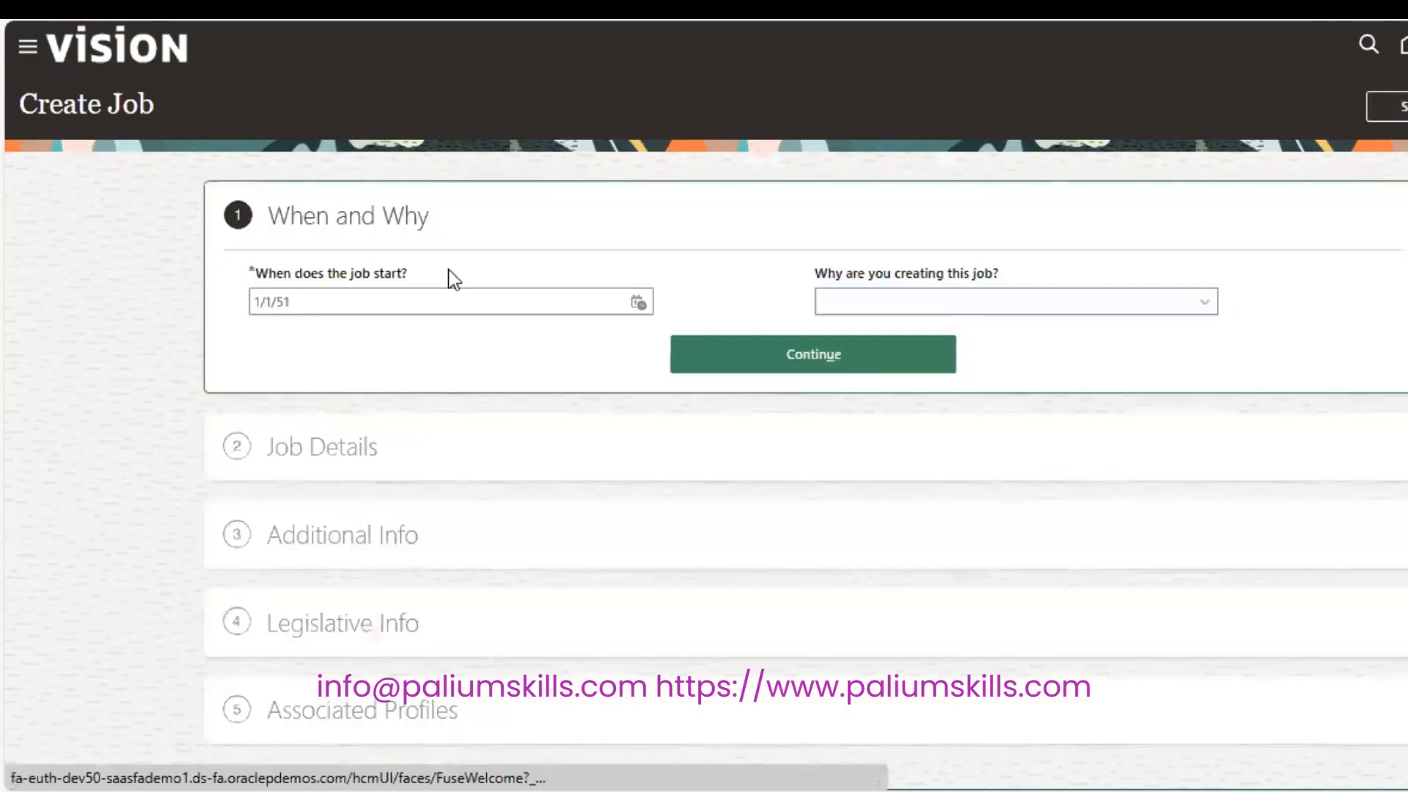
Set the job start date to 1/1/2020 and continue to Job Details.
{"action": "left_click", "coordinate": [336, 307]}
{"action": "key", "text": "BackSpace"}
{"action": "key", "text": "BackSpace"}
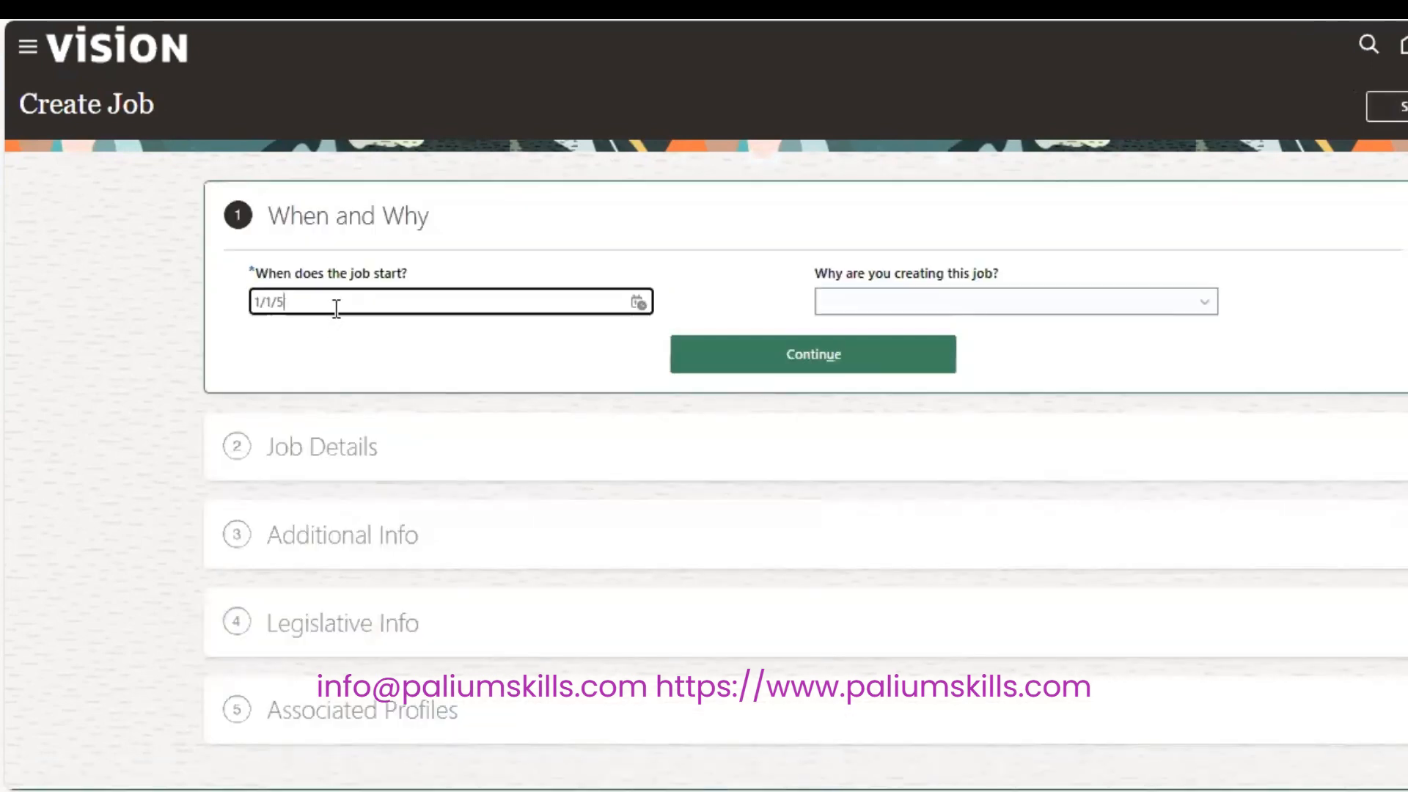
{"action": "type", "text": "2020"}
{"action": "key", "text": "Tab"}
{"action": "left_click", "coordinate": [751, 349]}
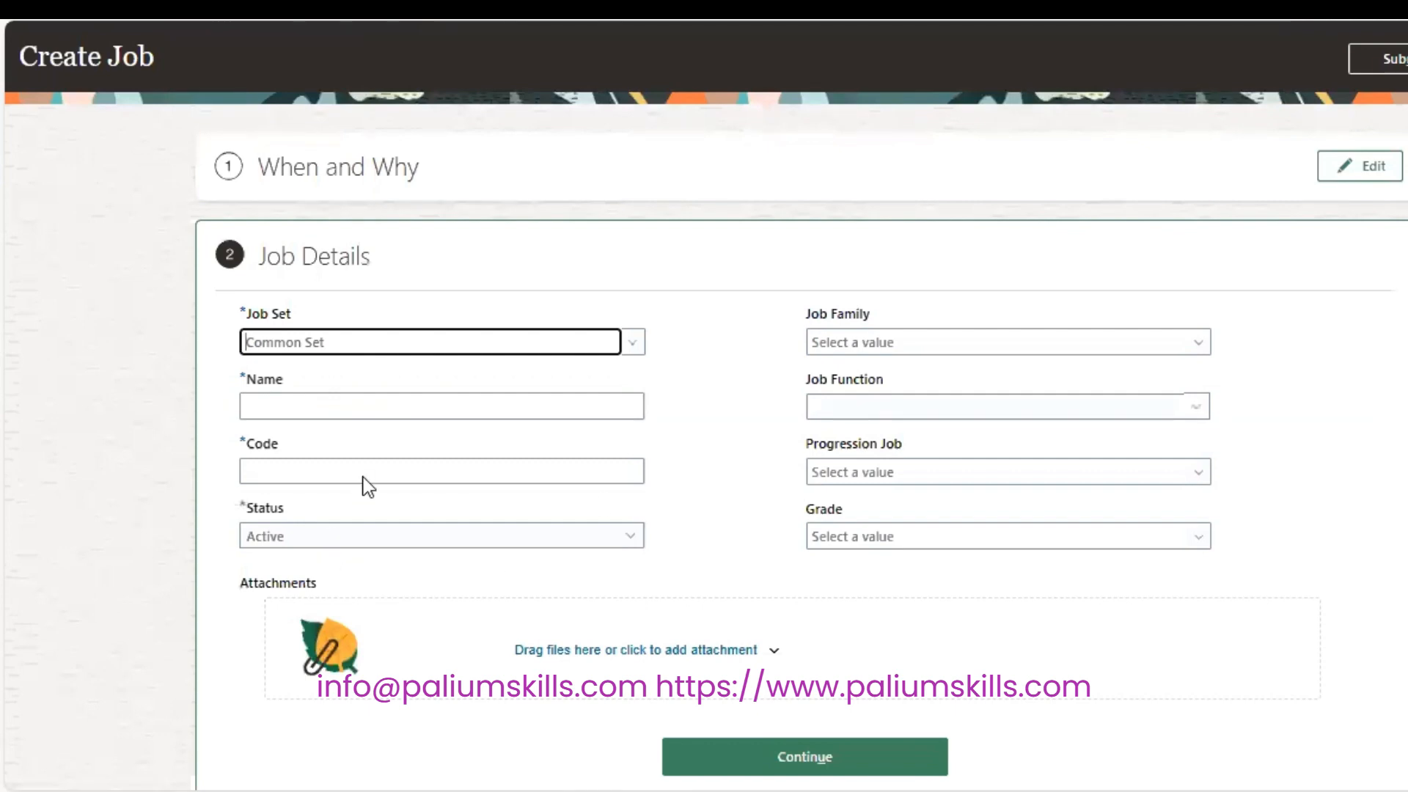
Enter job name SP Manager and code SP_MANAGER, leaving status Active.
{"action": "left_click", "coordinate": [441, 405]}
{"action": "type", "text": "SP Manag"}
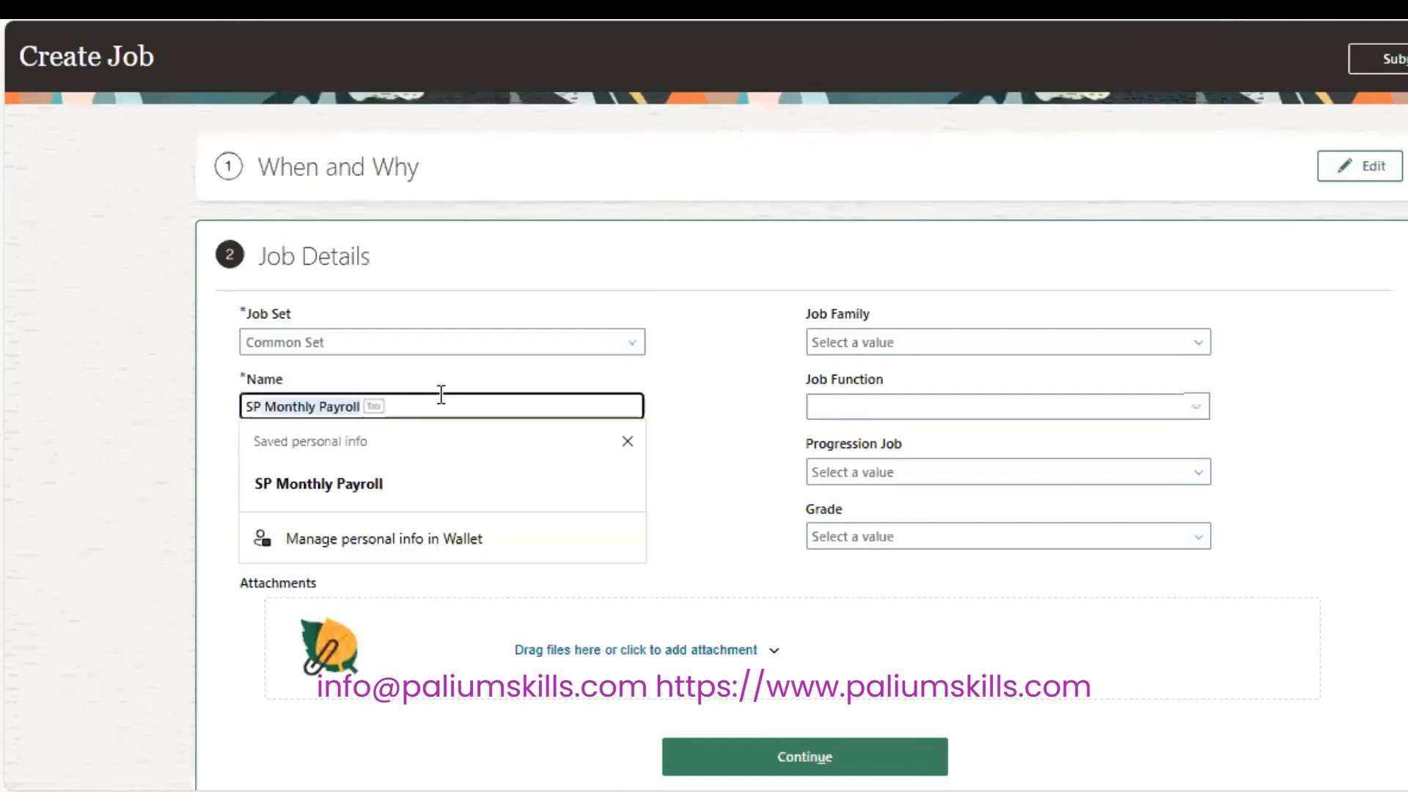
{"action": "type", "text": "er"}
{"action": "key", "text": "Tab"}
{"action": "type", "text": "S"}
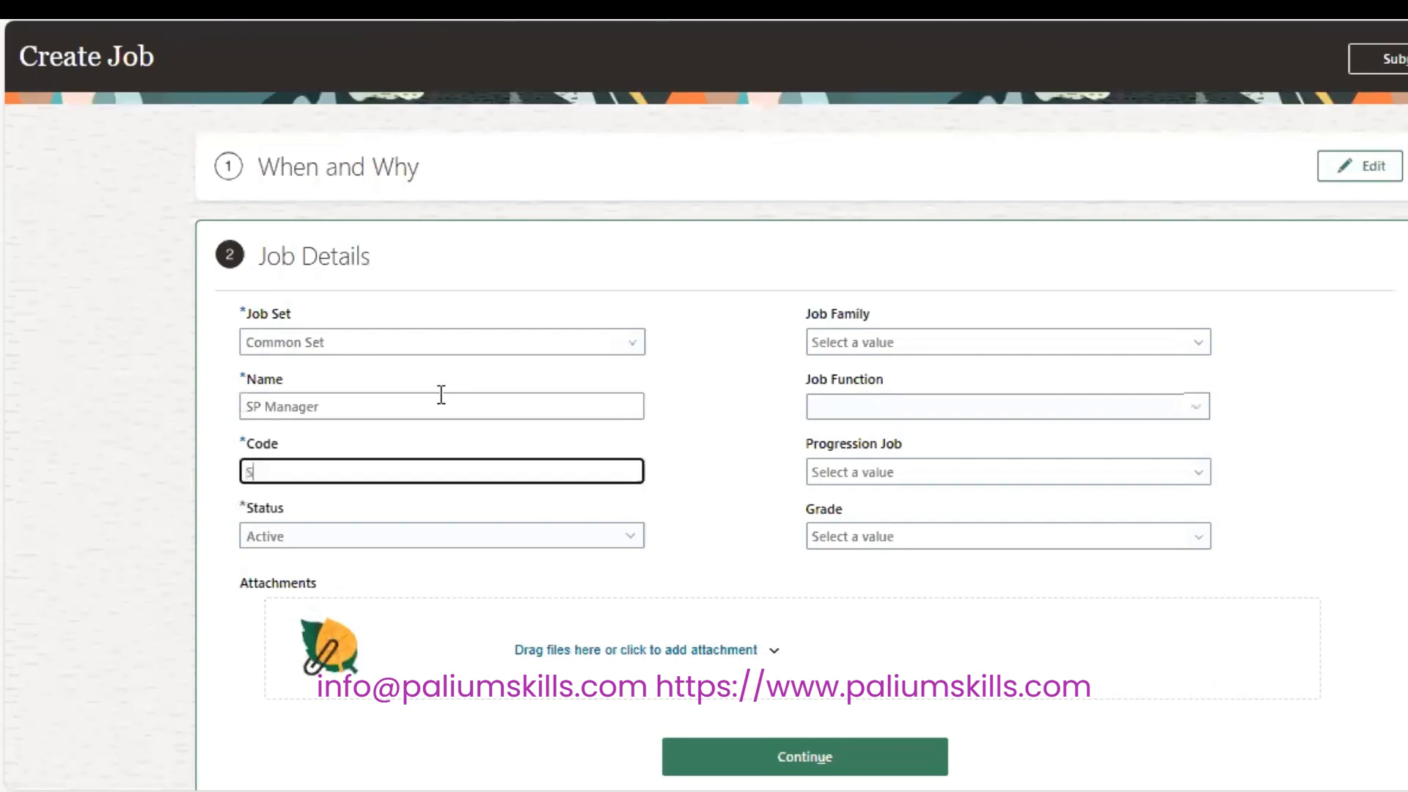
{"action": "type", "text": "P_MANAGER"}
{"action": "key", "text": "Tab"}
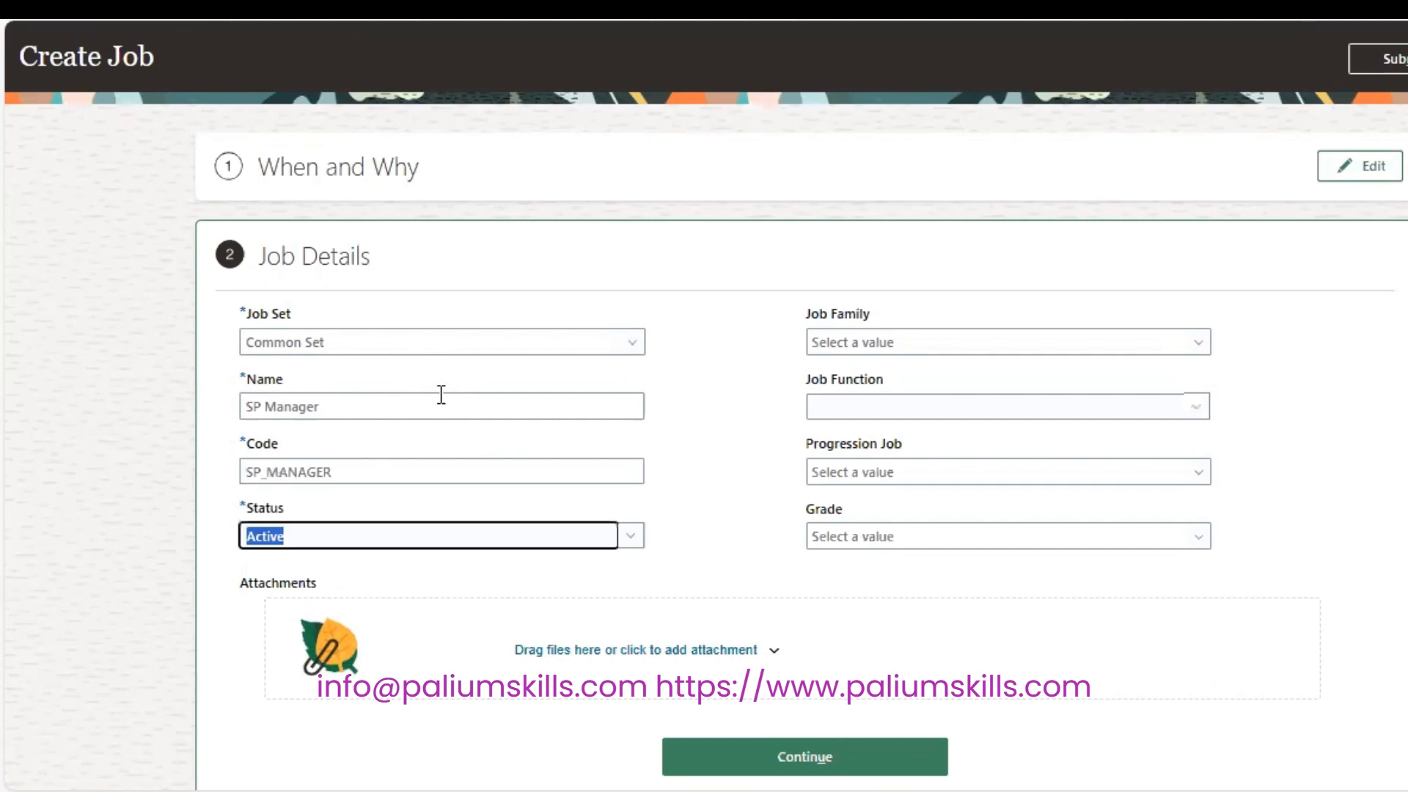
{"action": "left_click", "coordinate": [968, 365]}
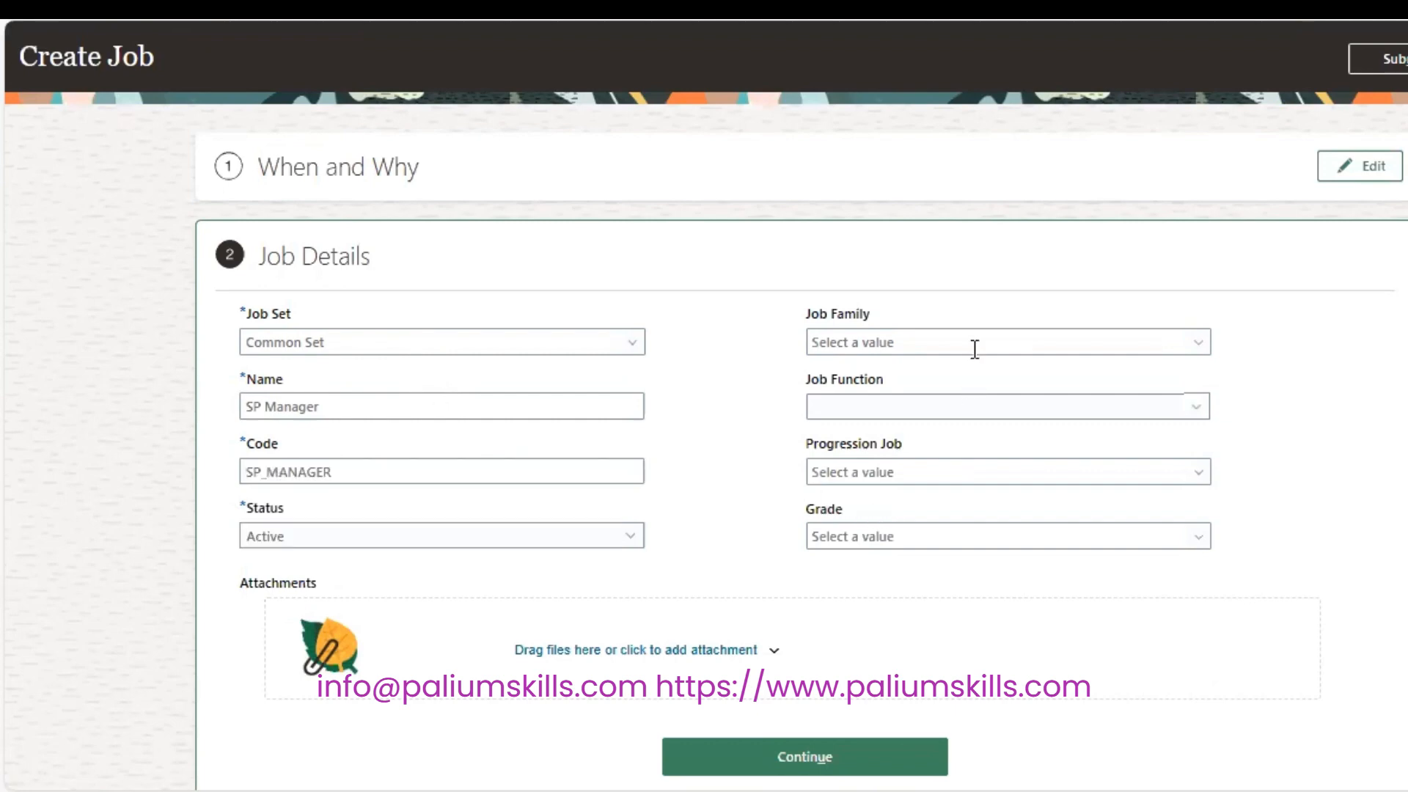
Set the job family to Administrative and the job function to Supervisory.
{"action": "left_click", "coordinate": [975, 349]}
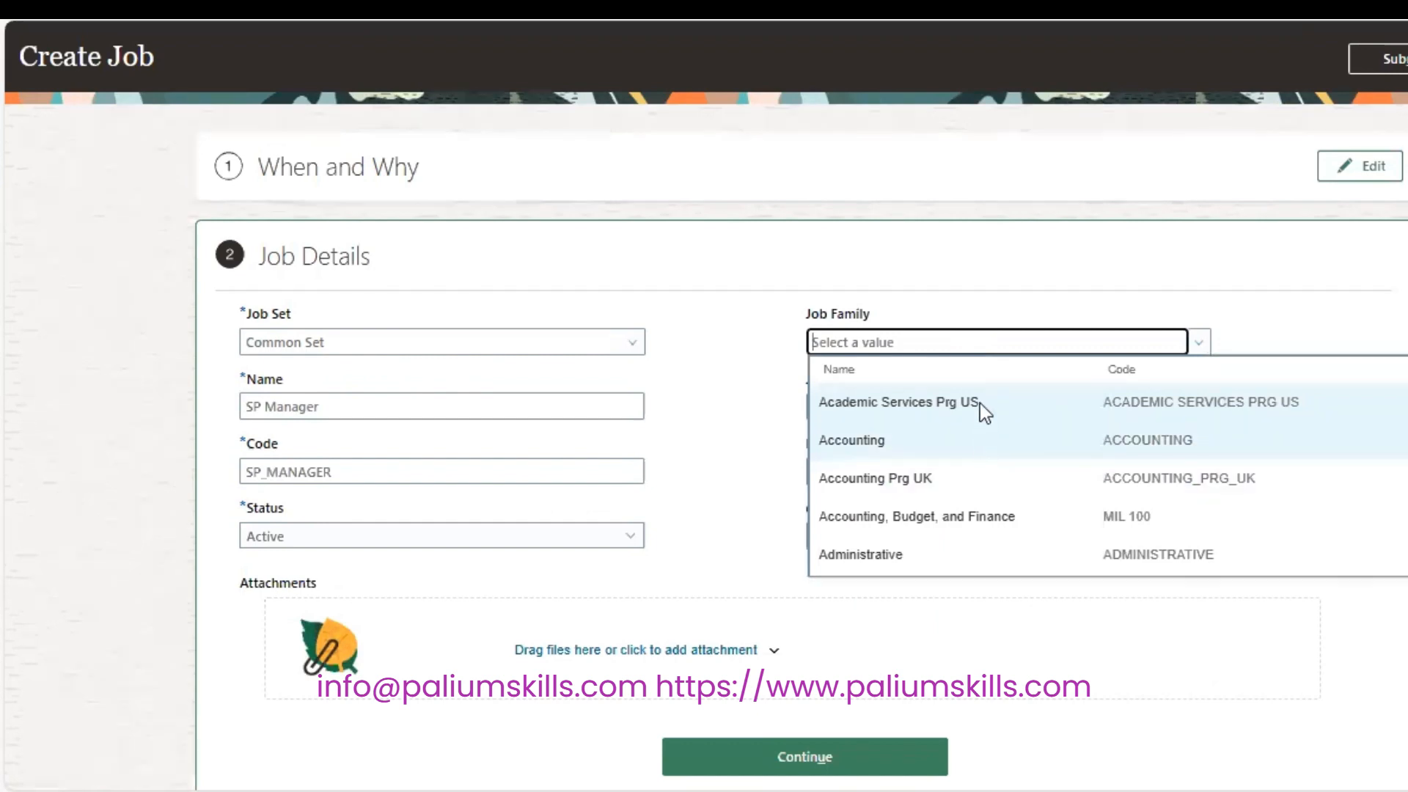
{"action": "left_click", "coordinate": [982, 560]}
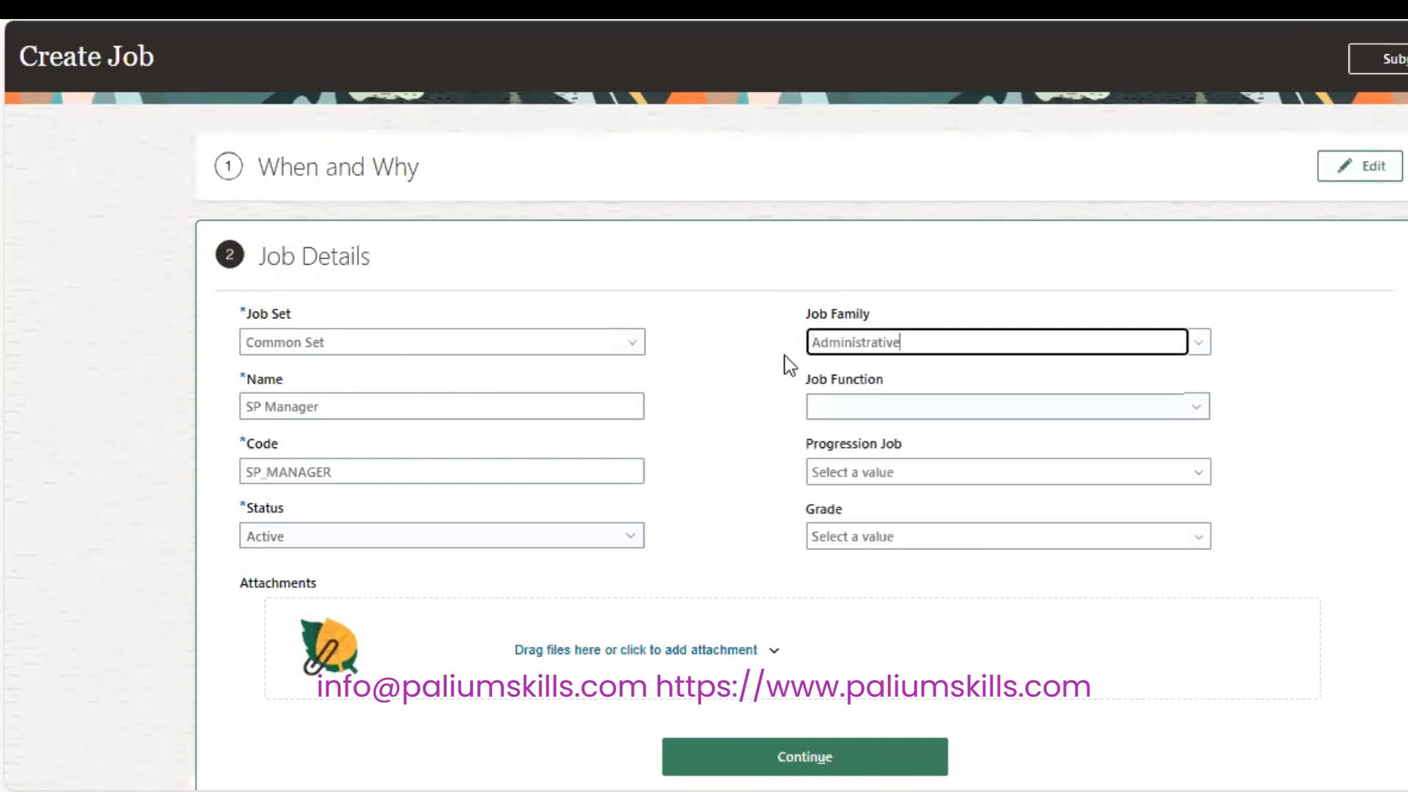
{"action": "left_click", "coordinate": [912, 419]}
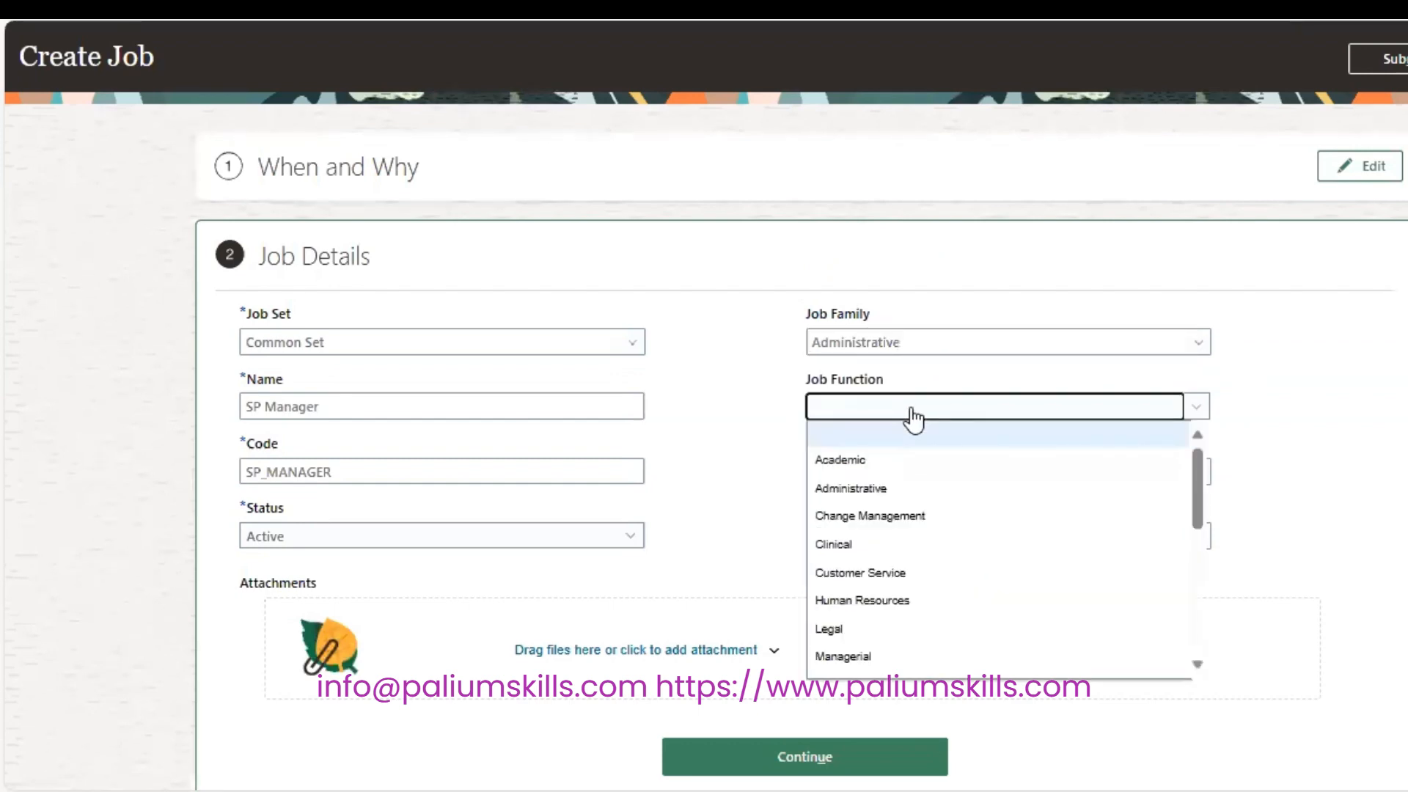
{"action": "left_click_drag", "start_coordinate": [1200, 473], "coordinate": [1200, 619]}
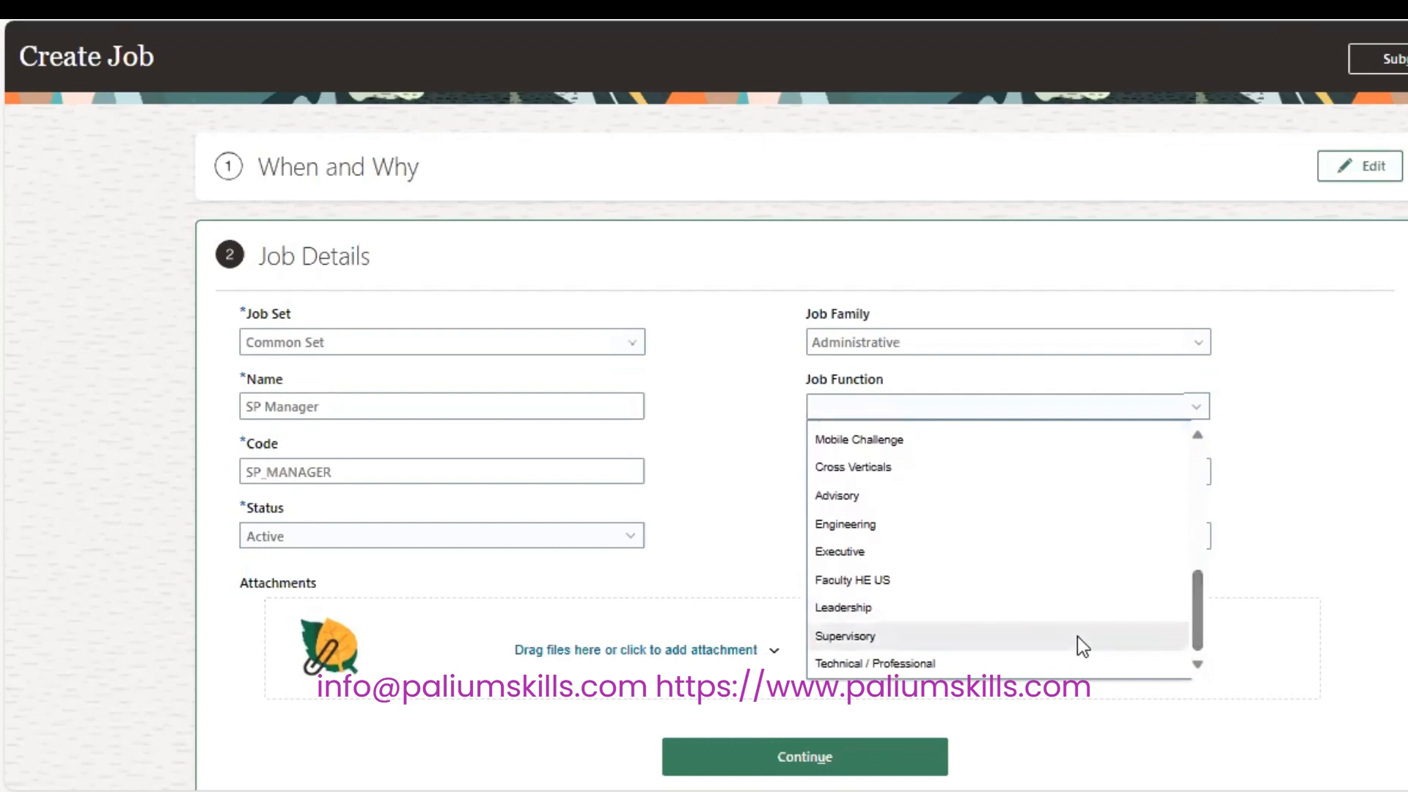
{"action": "left_click", "coordinate": [1076, 637]}
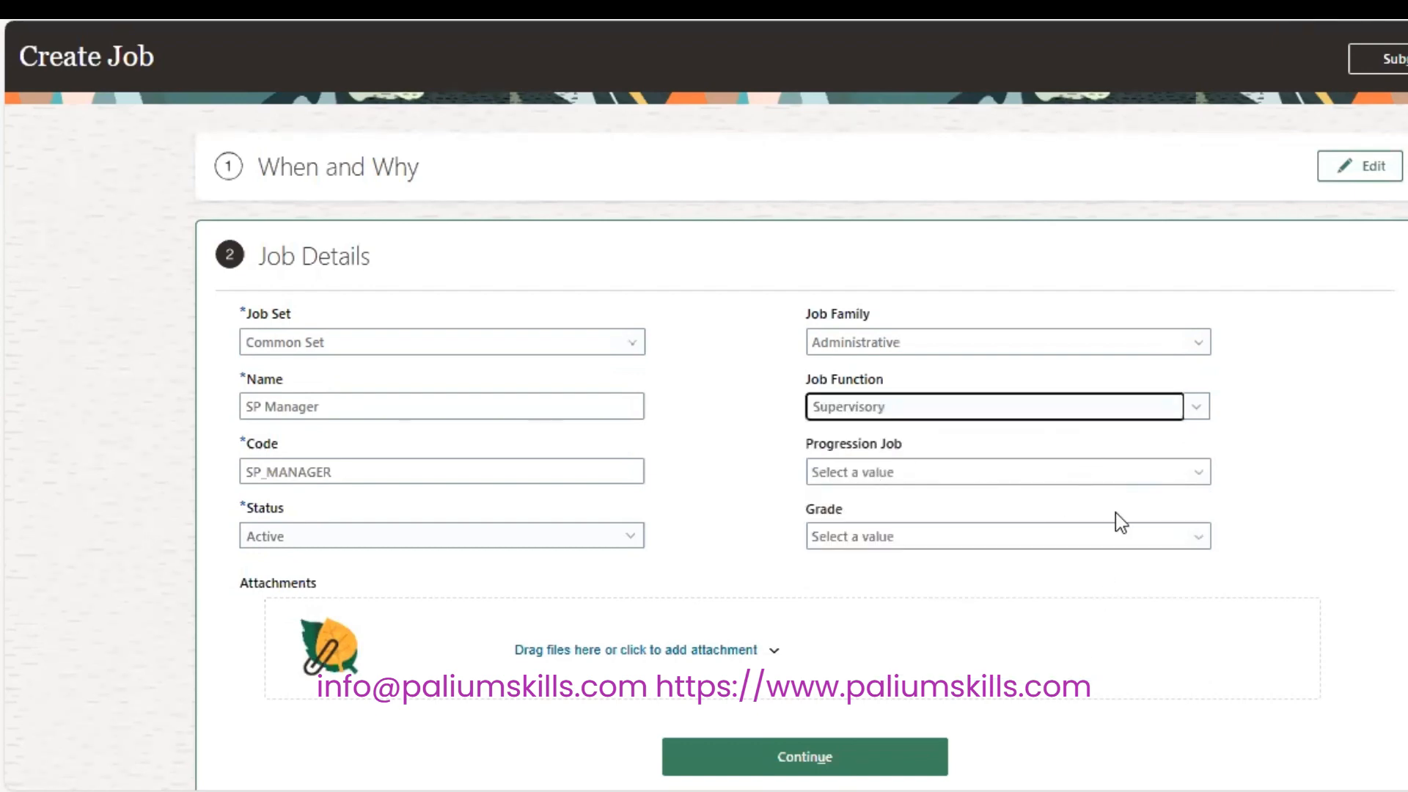
Set Administrator as the progression job, leave Grade empty, and continue to Additional Info.
{"action": "left_click", "coordinate": [1134, 469]}
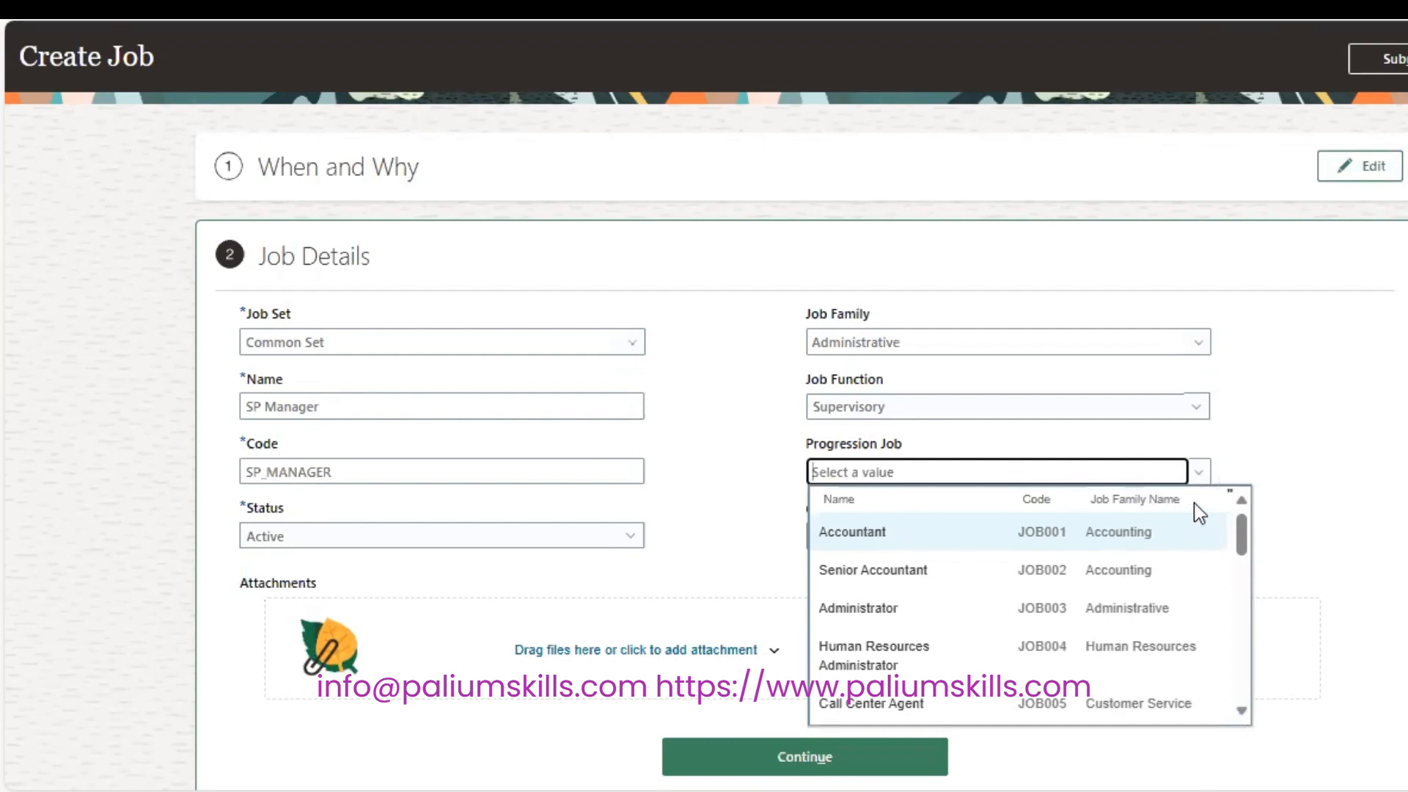
{"action": "left_click_drag", "start_coordinate": [1243, 535], "coordinate": [1239, 636]}
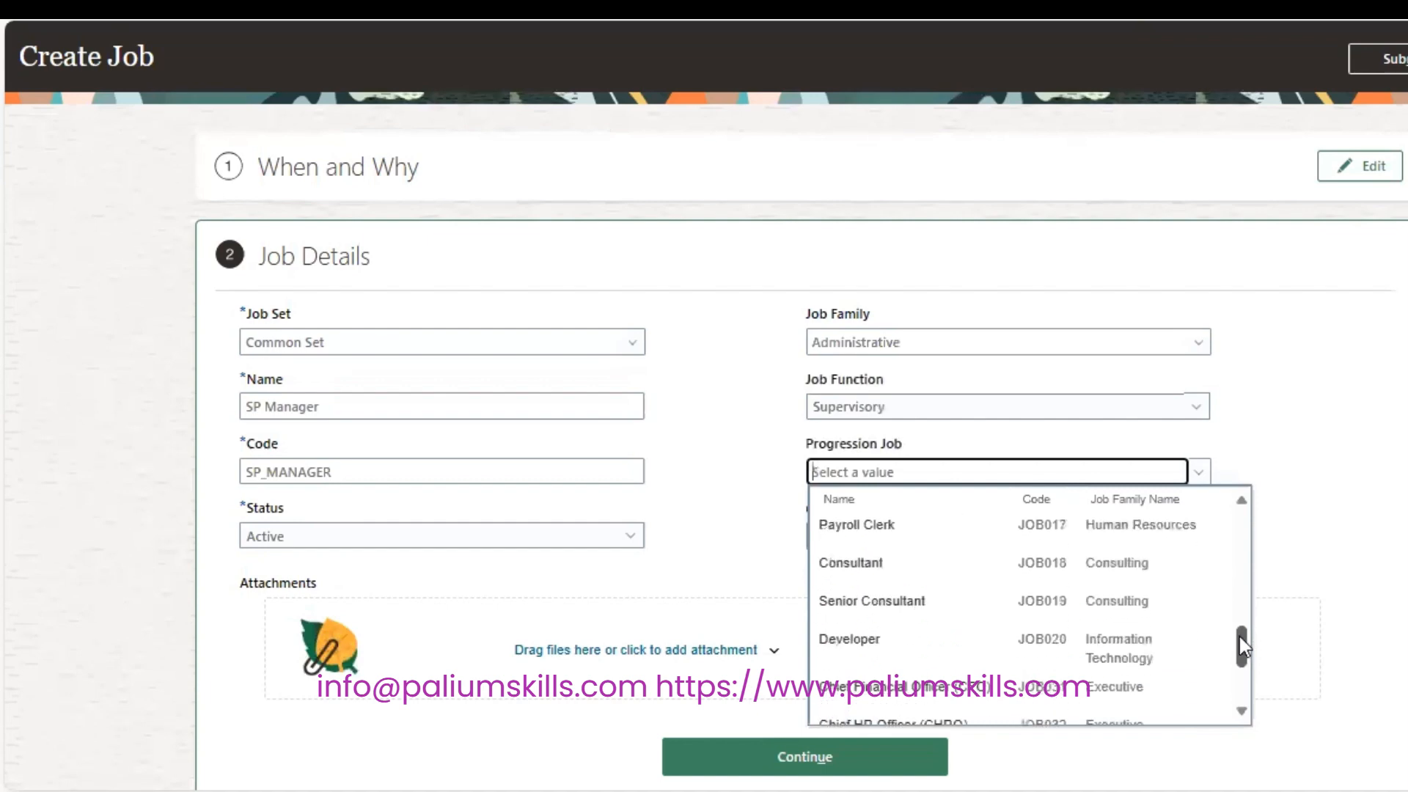
{"action": "left_click_drag", "start_coordinate": [1249, 655], "coordinate": [1247, 676]}
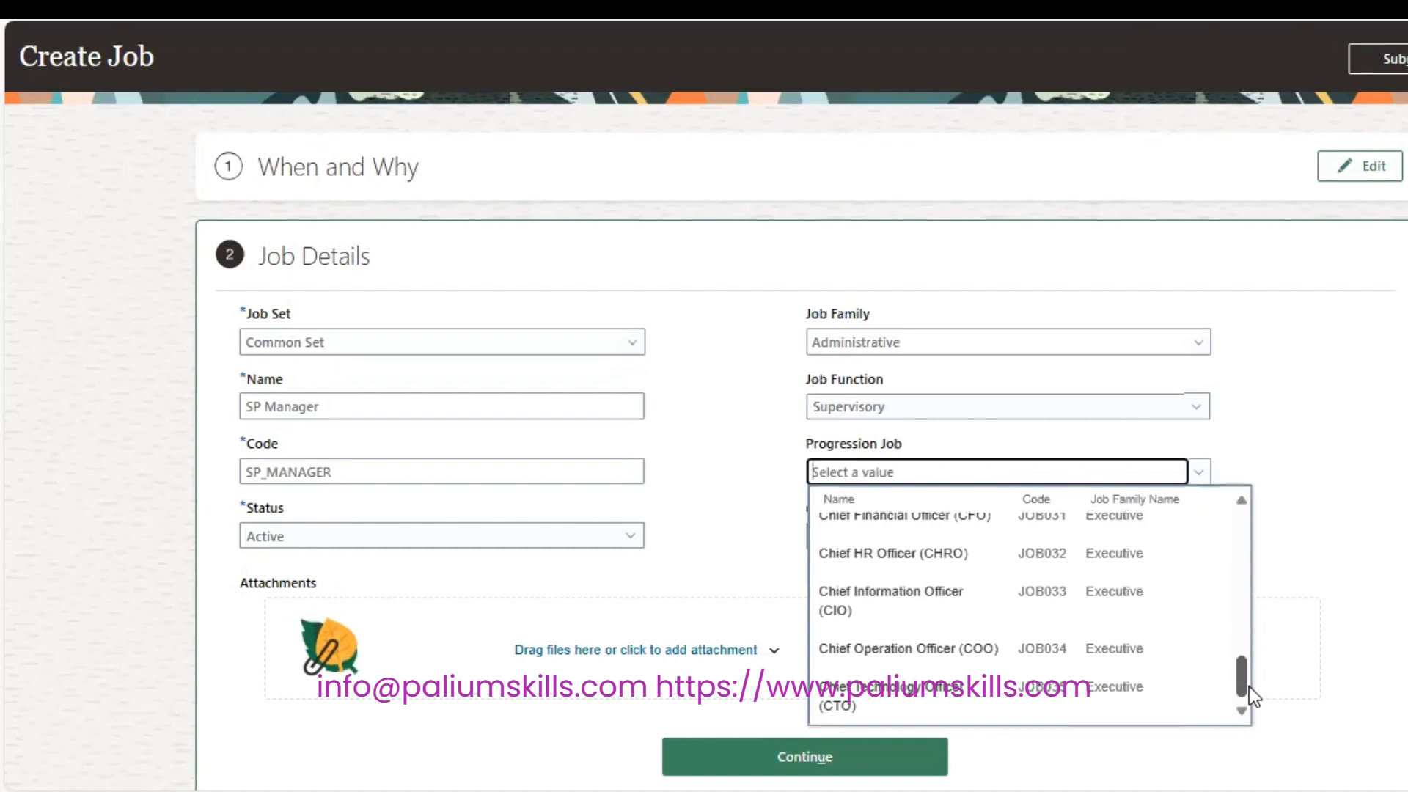
{"action": "left_click_drag", "start_coordinate": [1248, 686], "coordinate": [1241, 551]}
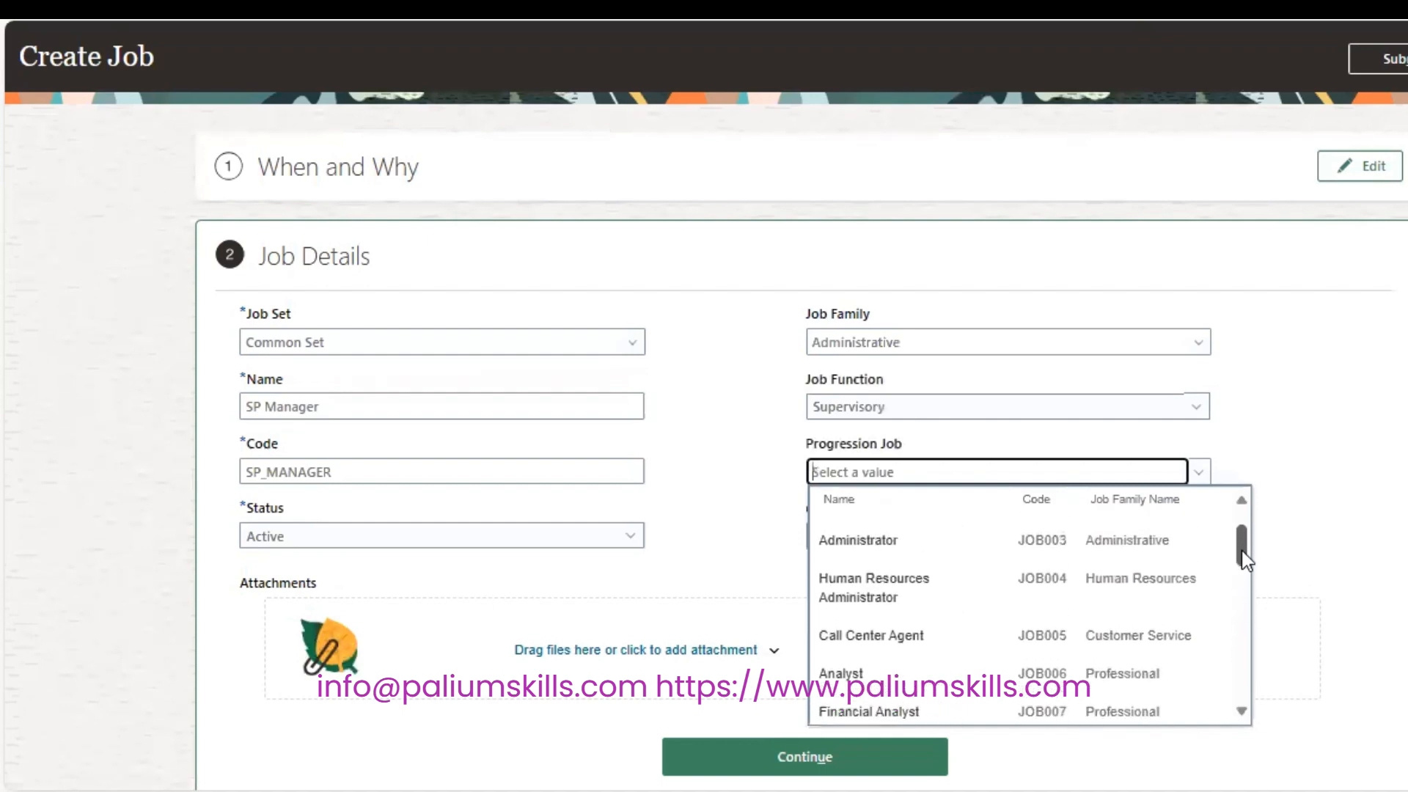
{"action": "left_click", "coordinate": [1169, 543]}
{"action": "left_click", "coordinate": [1148, 536]}
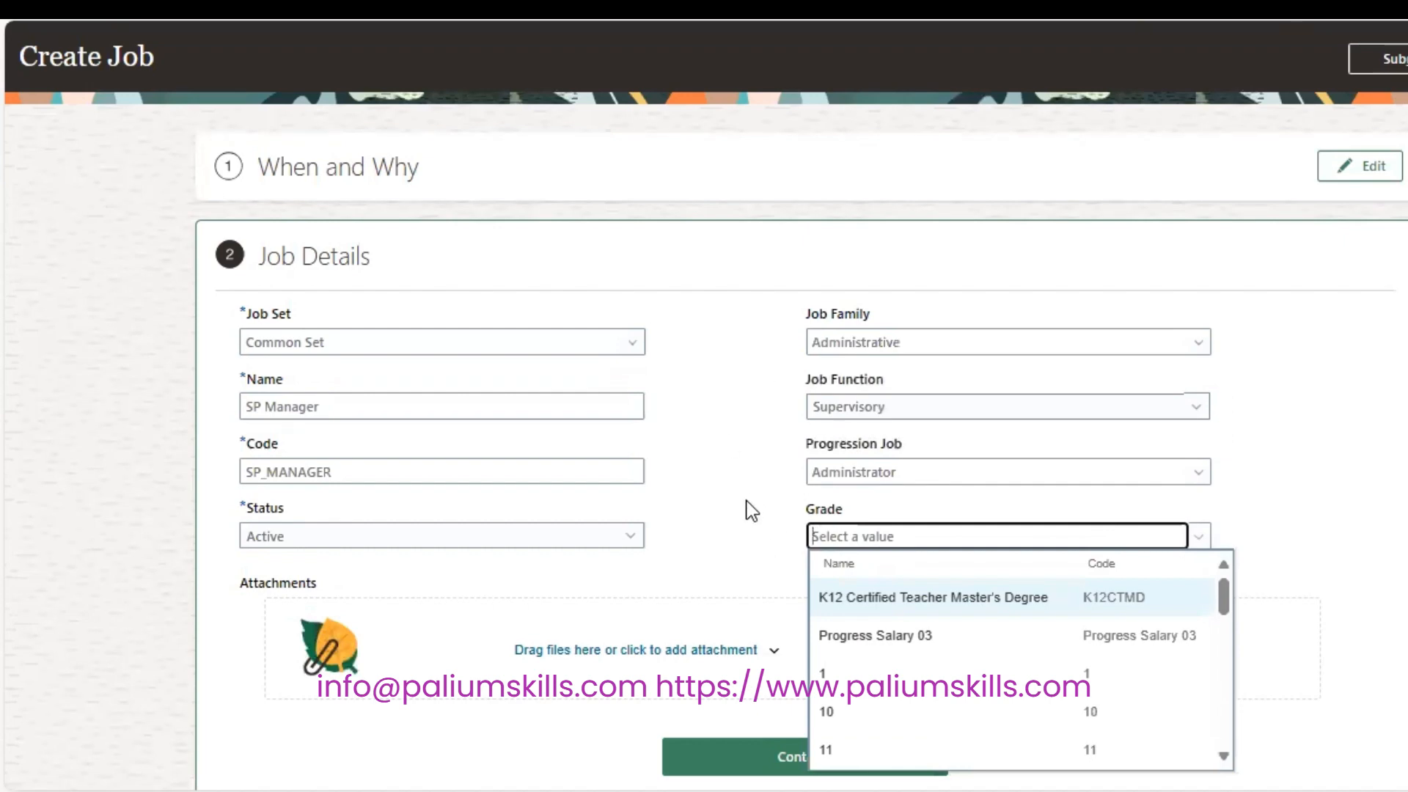
{"action": "left_click", "coordinate": [1308, 443]}
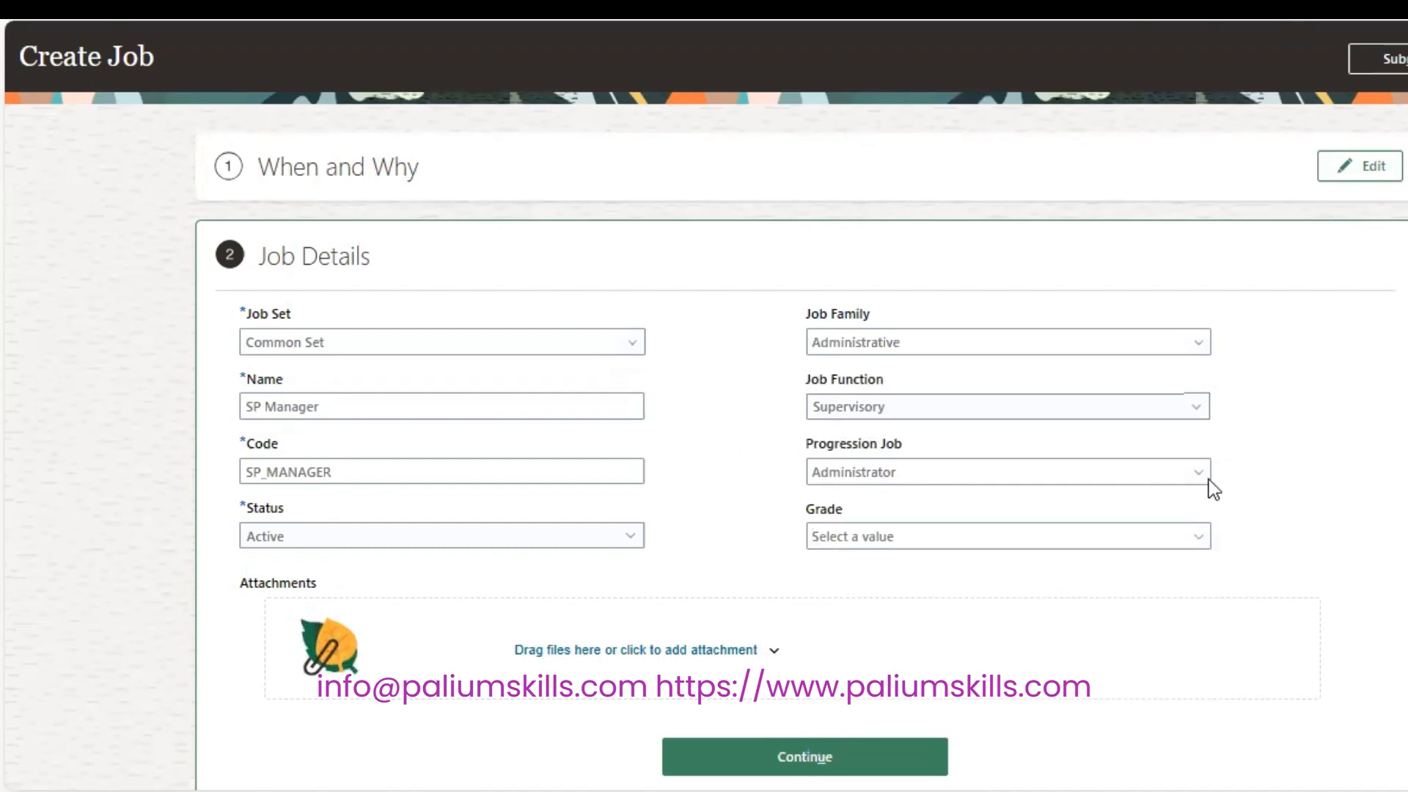
{"action": "left_click", "coordinate": [907, 744]}
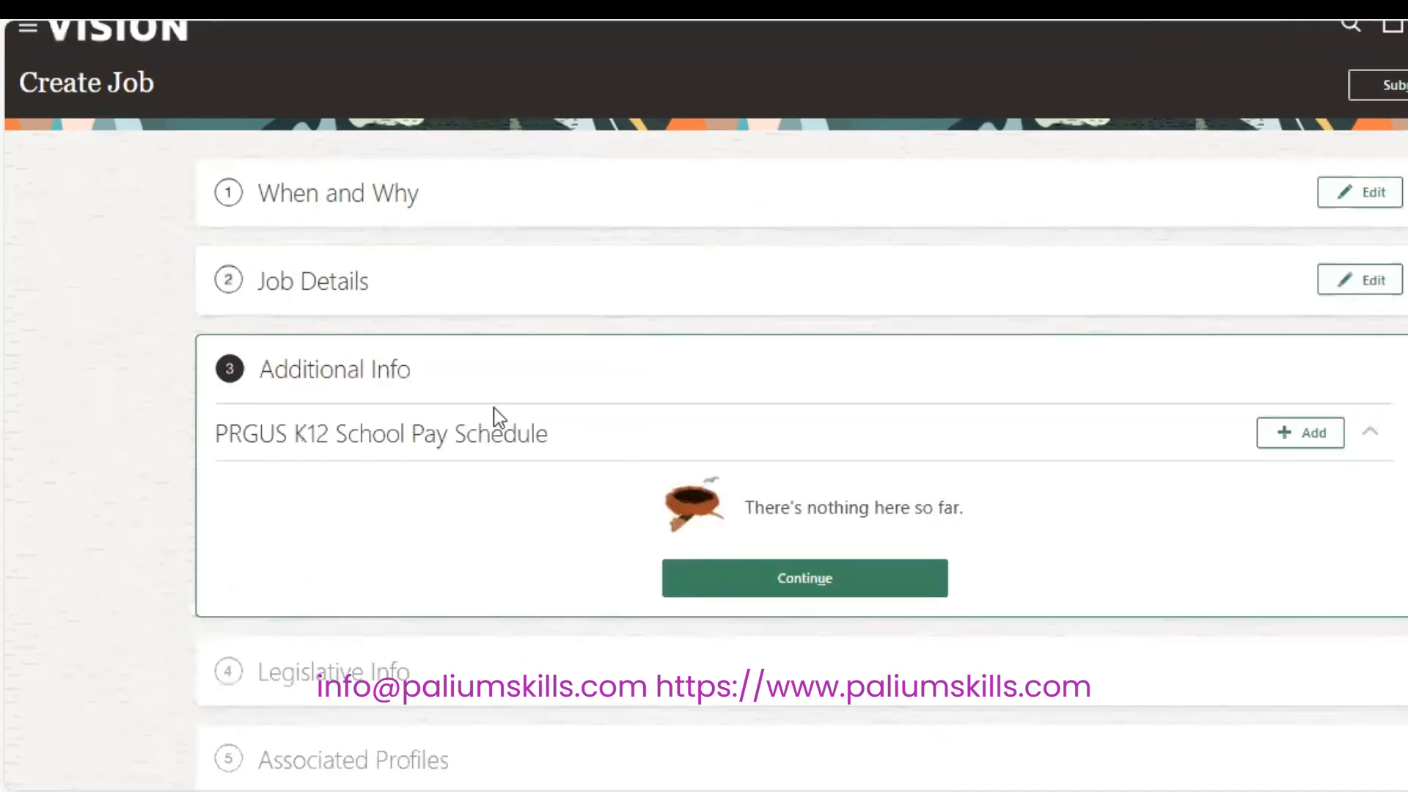
Move past the Additional Info and Legislative Info steps unchanged.
{"action": "left_click", "coordinate": [852, 575]}
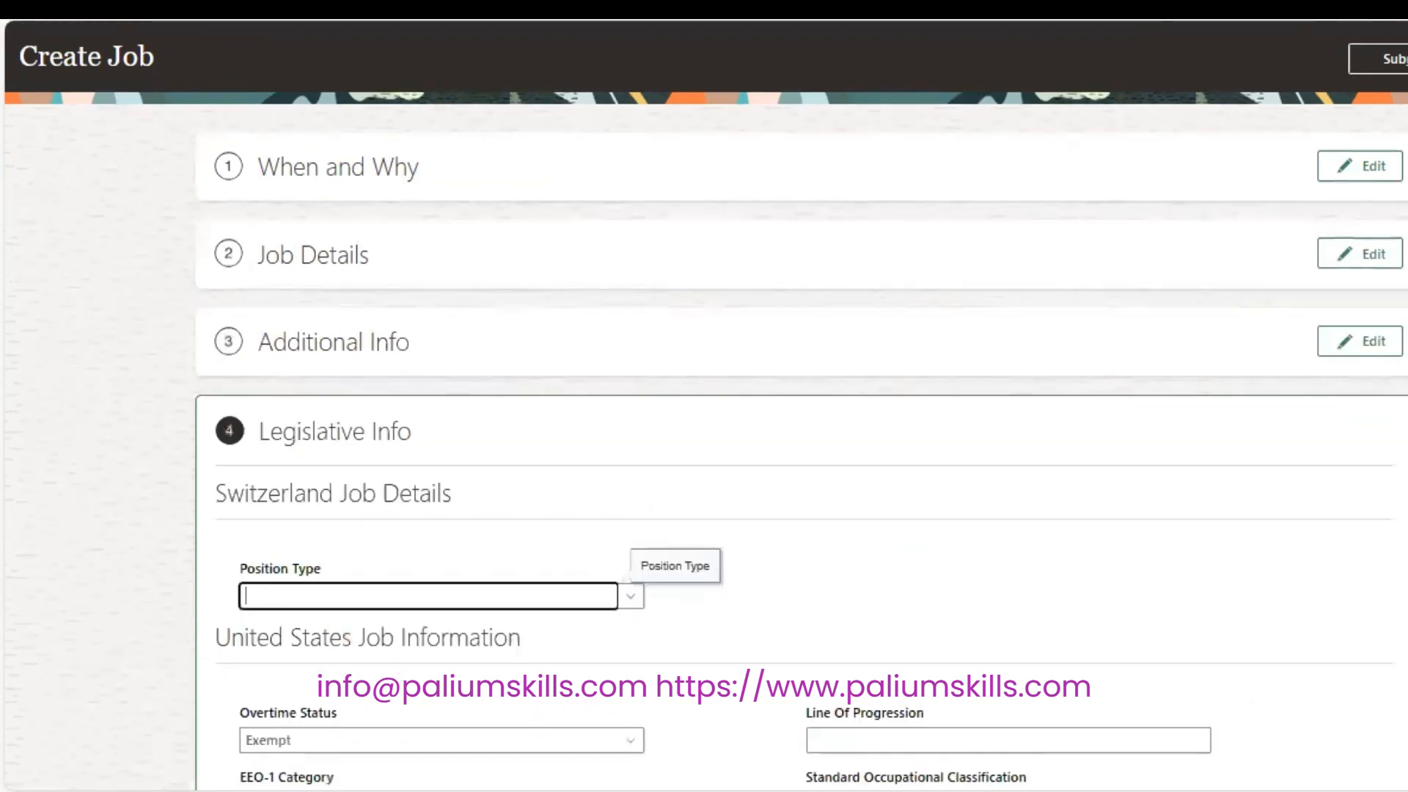
{"action": "scroll", "coordinate": [806, 440], "scroll_direction": "down", "scroll_amount": 10}
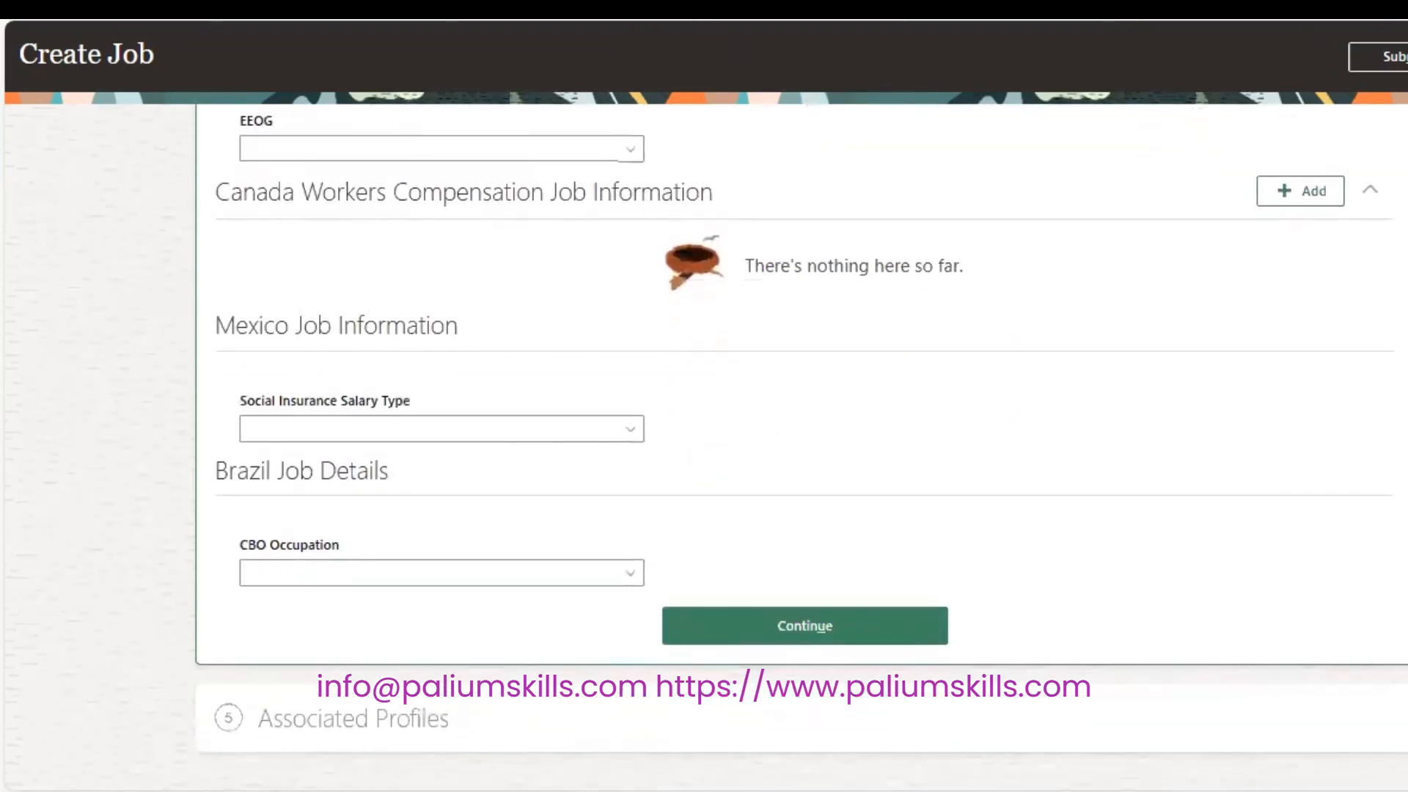
{"action": "left_click", "coordinate": [834, 610]}
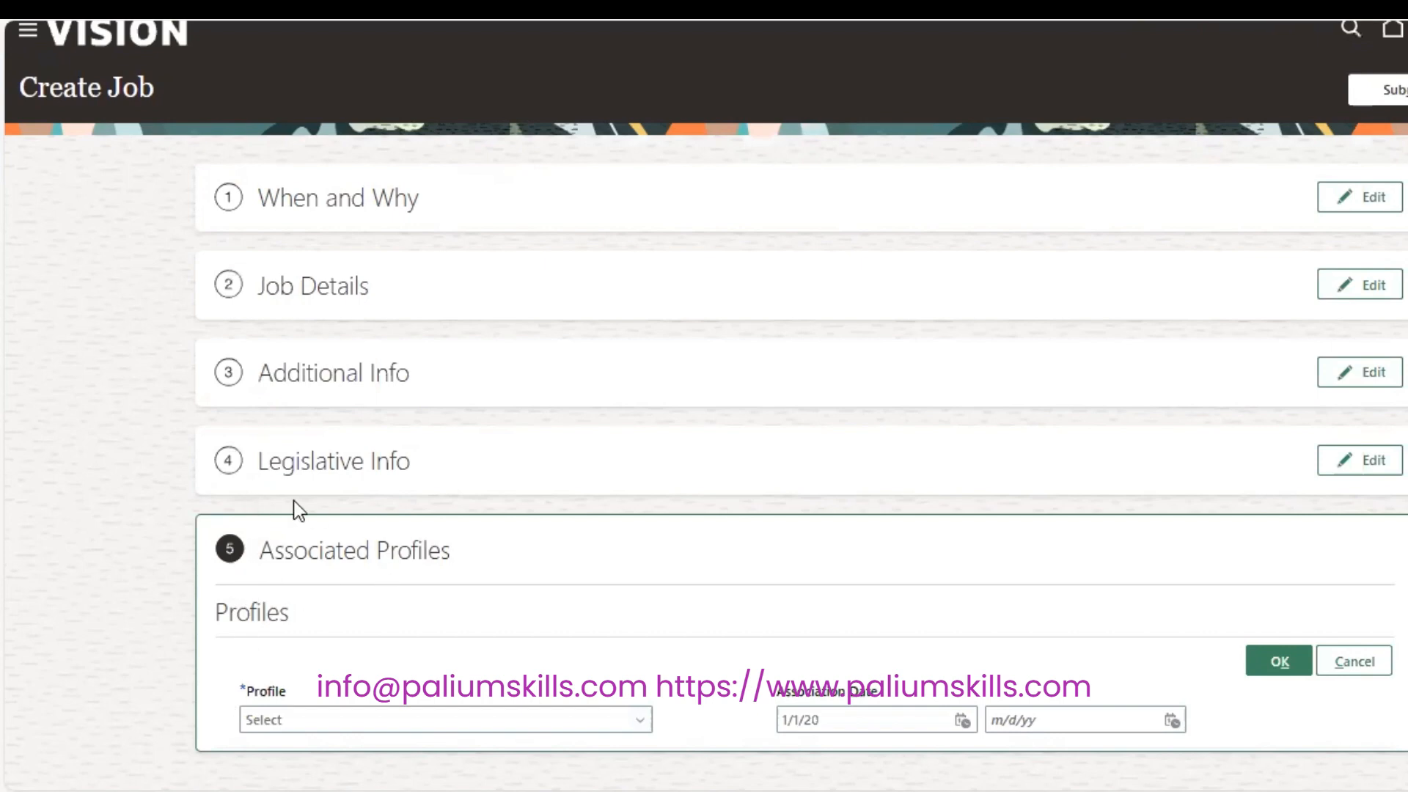
Associate the Administrator profile with the job and submit SP Manager.
{"action": "left_click", "coordinate": [641, 720]}
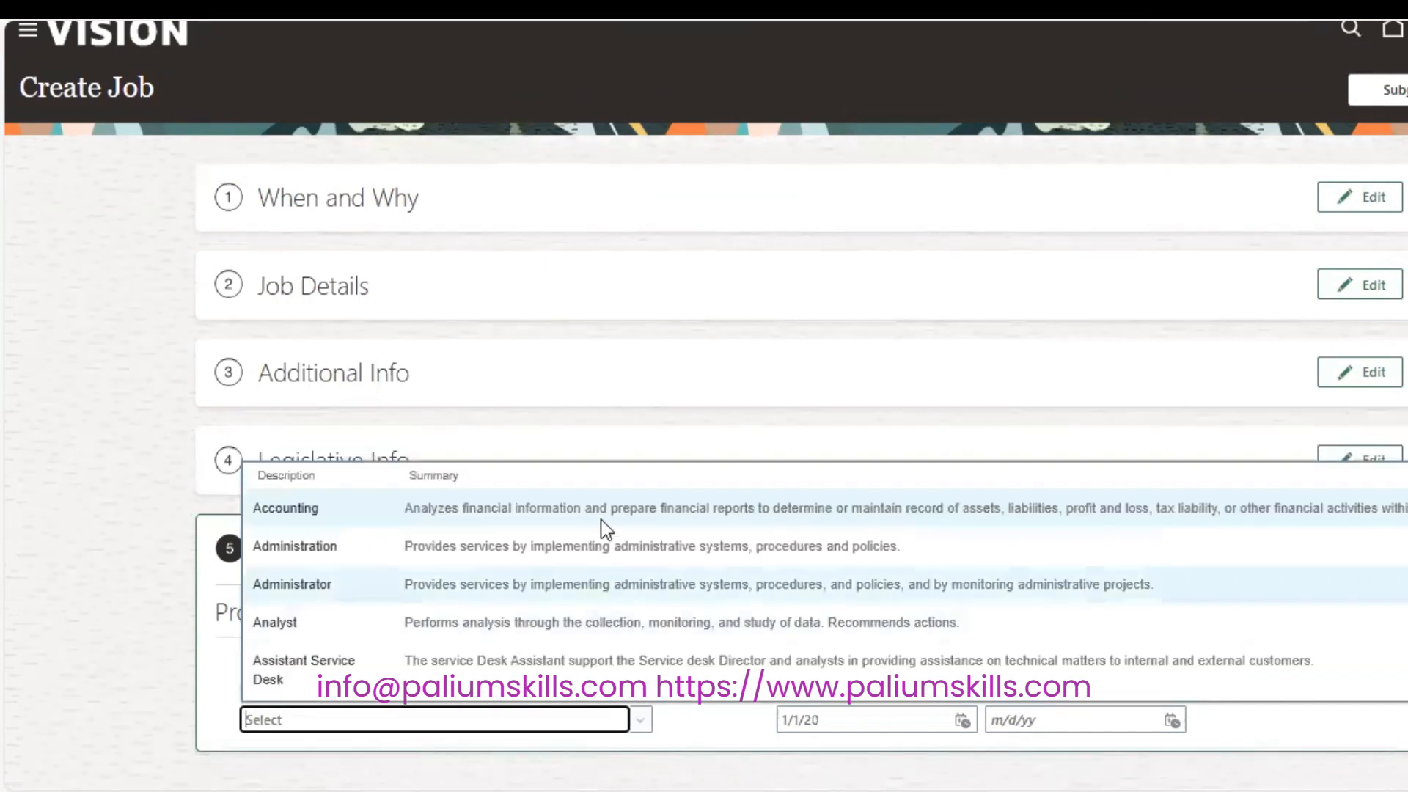
{"action": "left_click", "coordinate": [607, 584]}
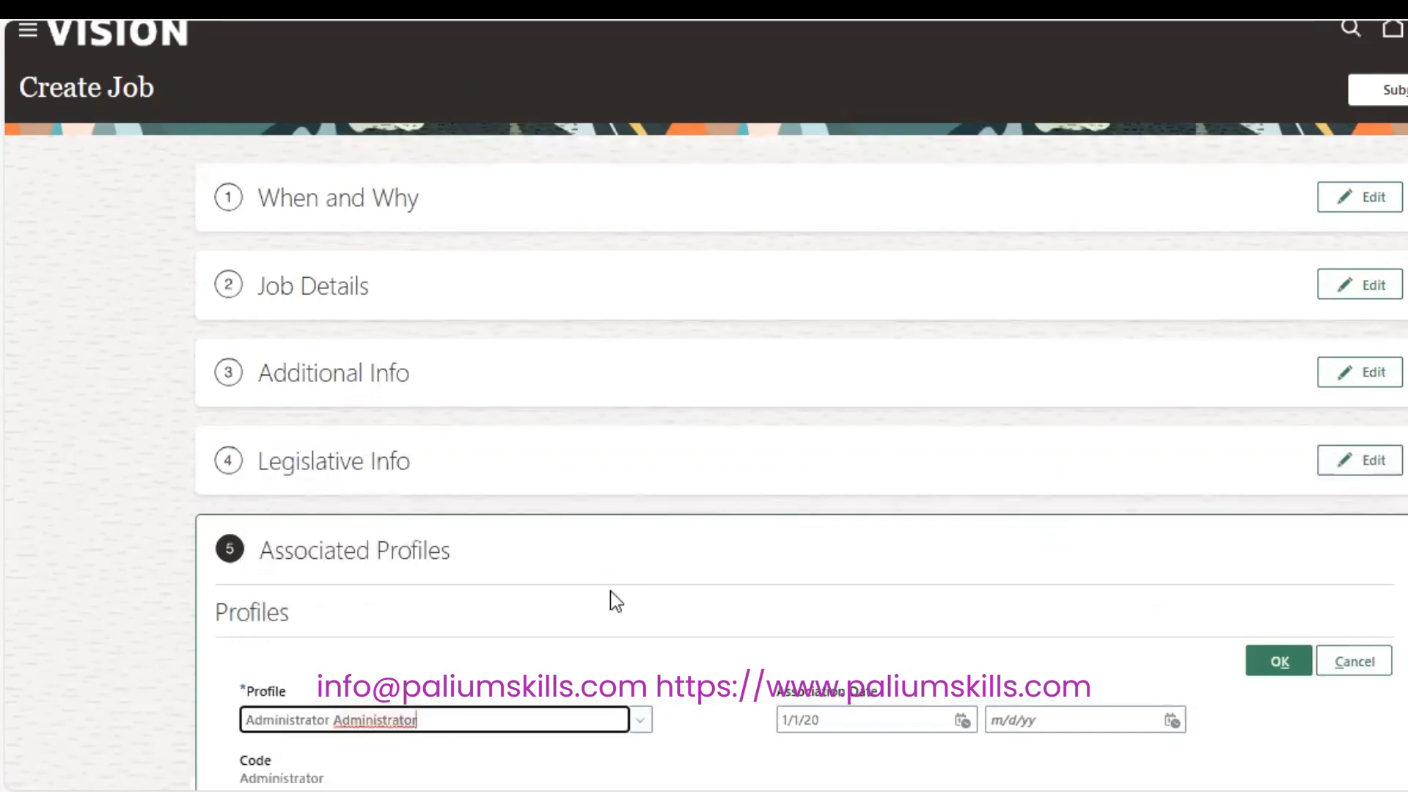
{"action": "left_click", "coordinate": [1279, 659]}
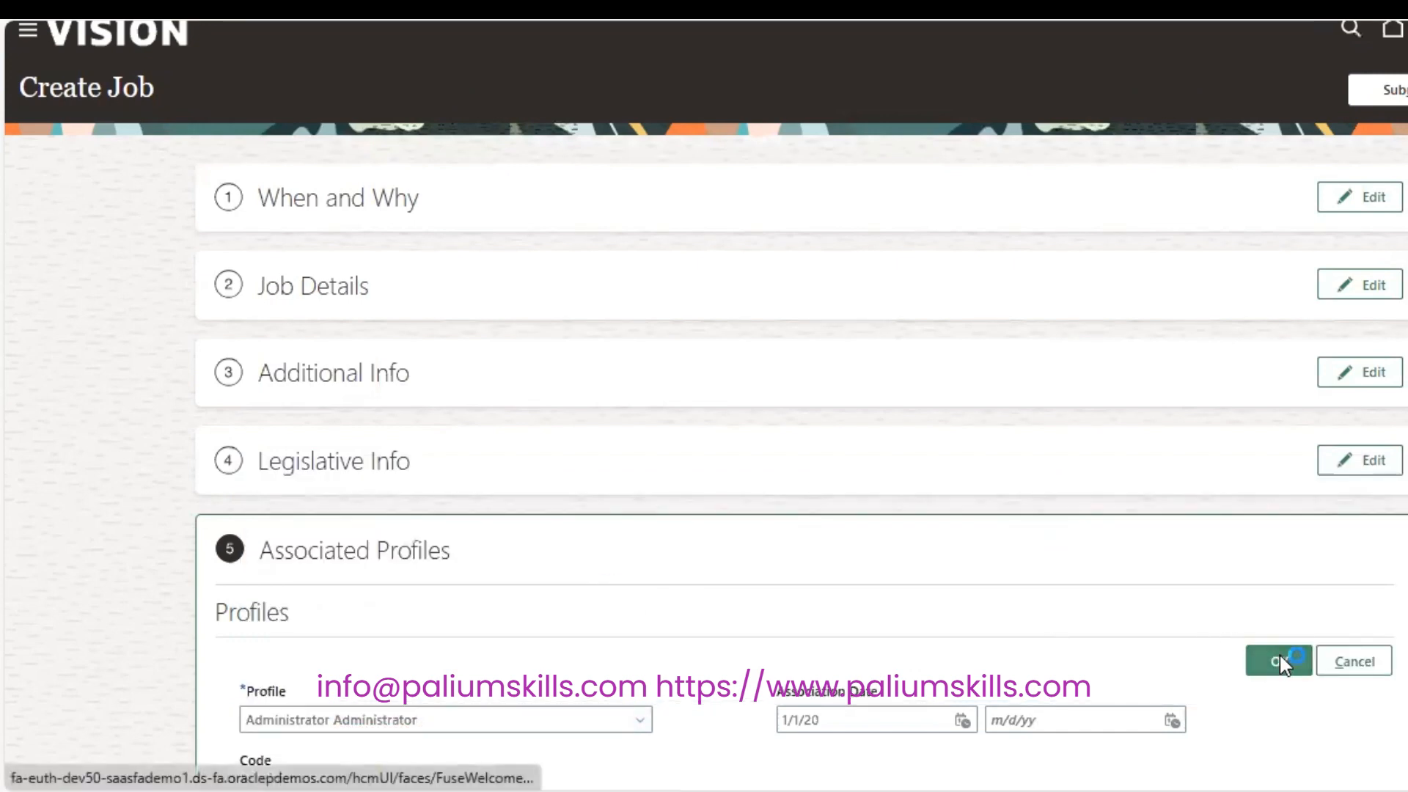
{"action": "scroll", "coordinate": [508, 693], "scroll_direction": "down", "scroll_amount": 2}
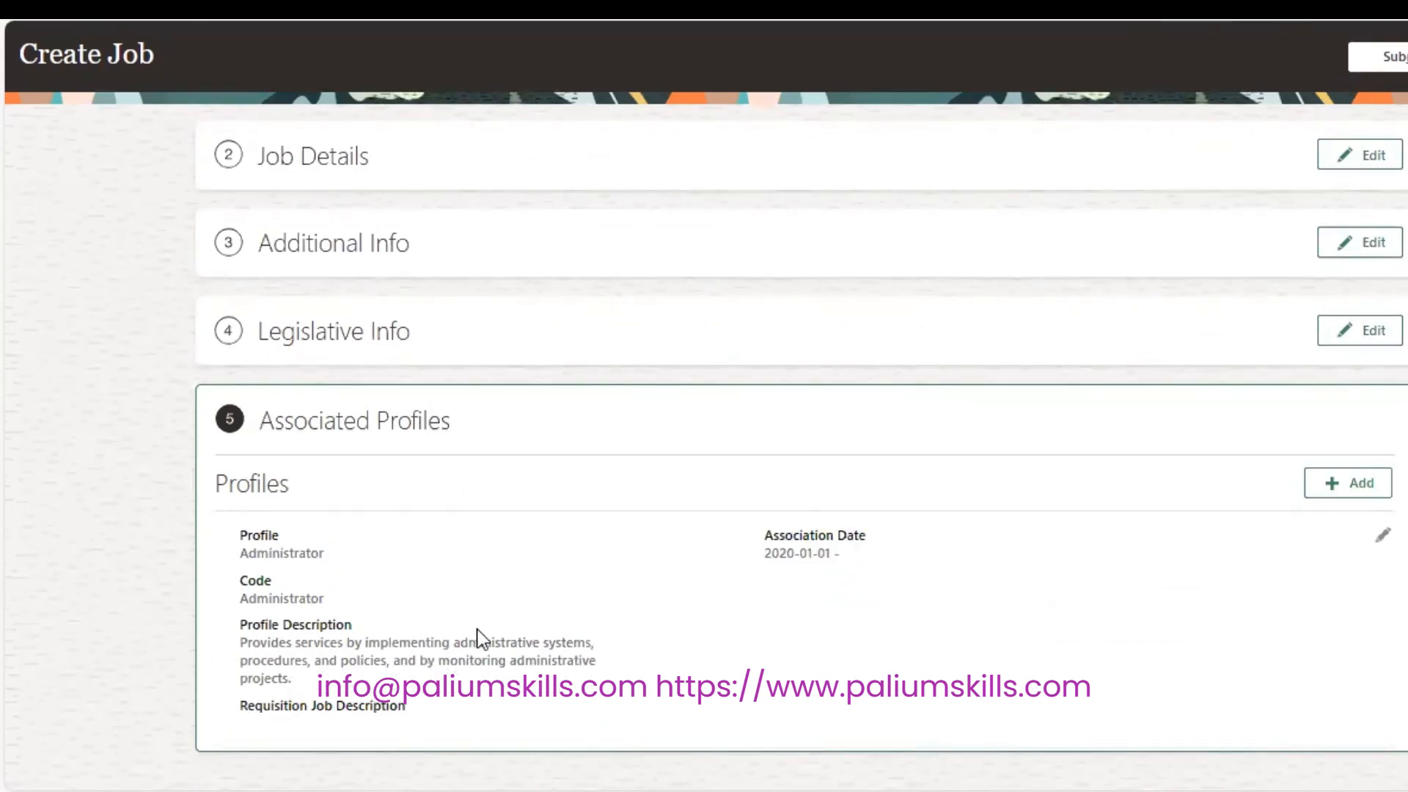
{"action": "left_click", "coordinate": [1405, 66]}
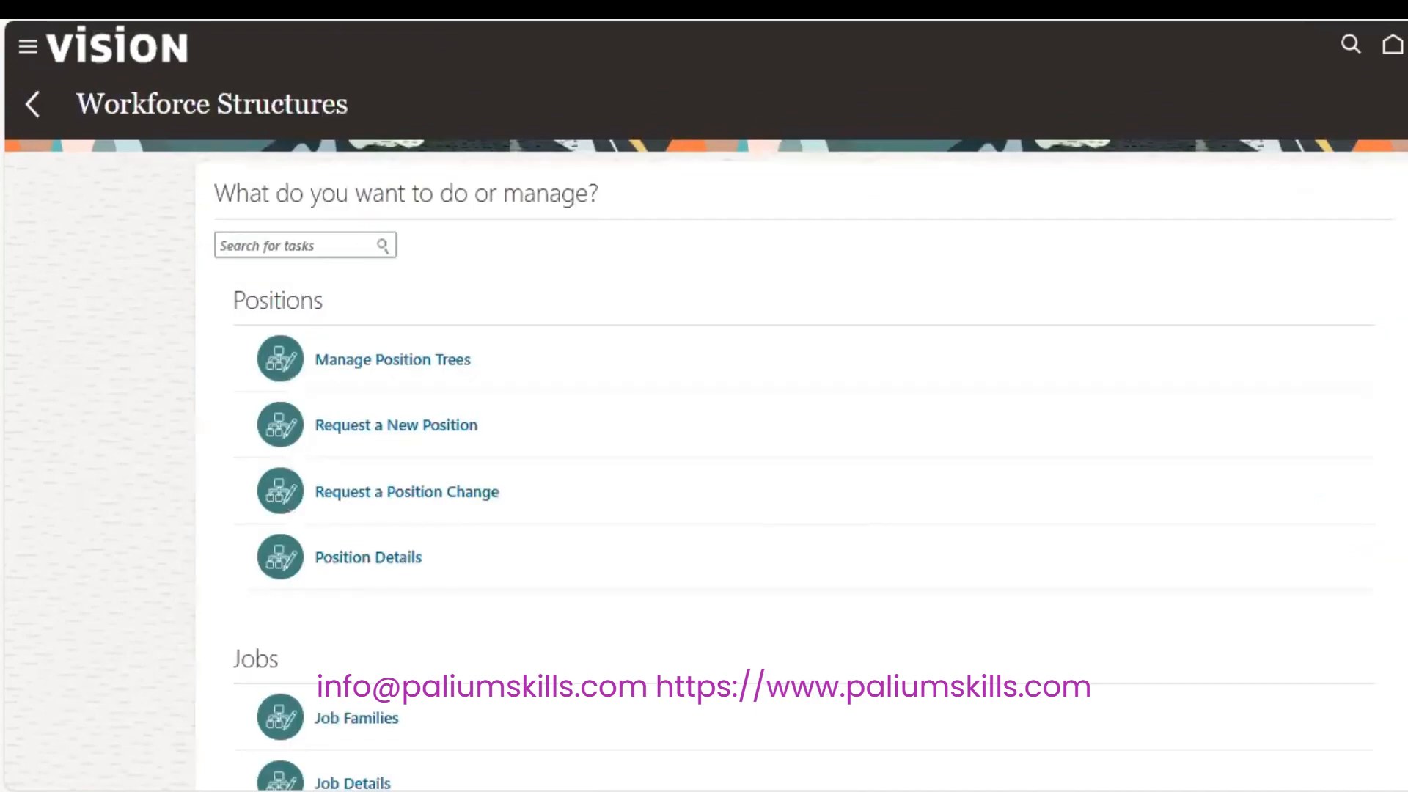
Search Job Details for SP Manager, review the job, and return to the results.
{"action": "scroll", "coordinate": [733, 440], "scroll_direction": "down", "scroll_amount": 5}
{"action": "scroll", "coordinate": [733, 440], "scroll_direction": "up", "scroll_amount": 3}
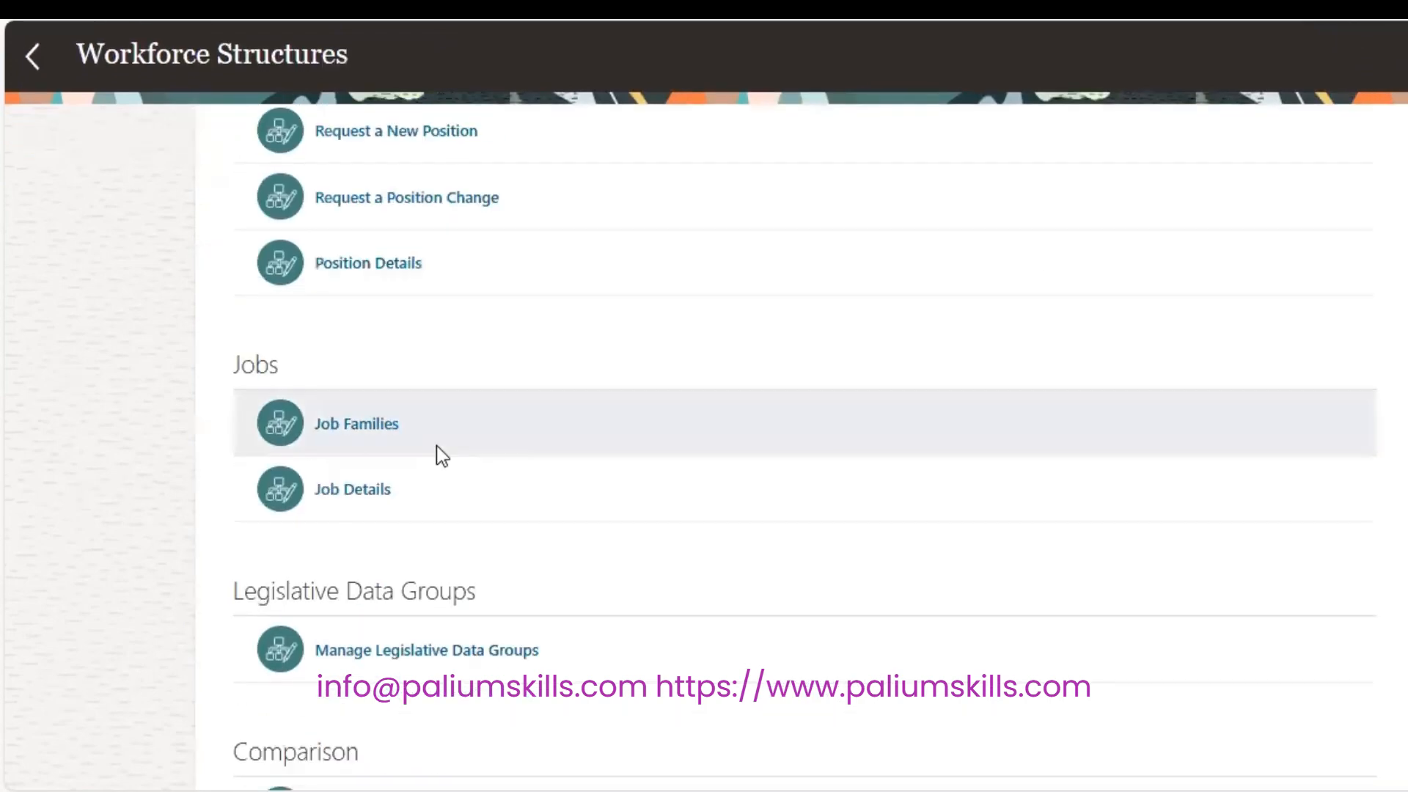
{"action": "left_click", "coordinate": [345, 490]}
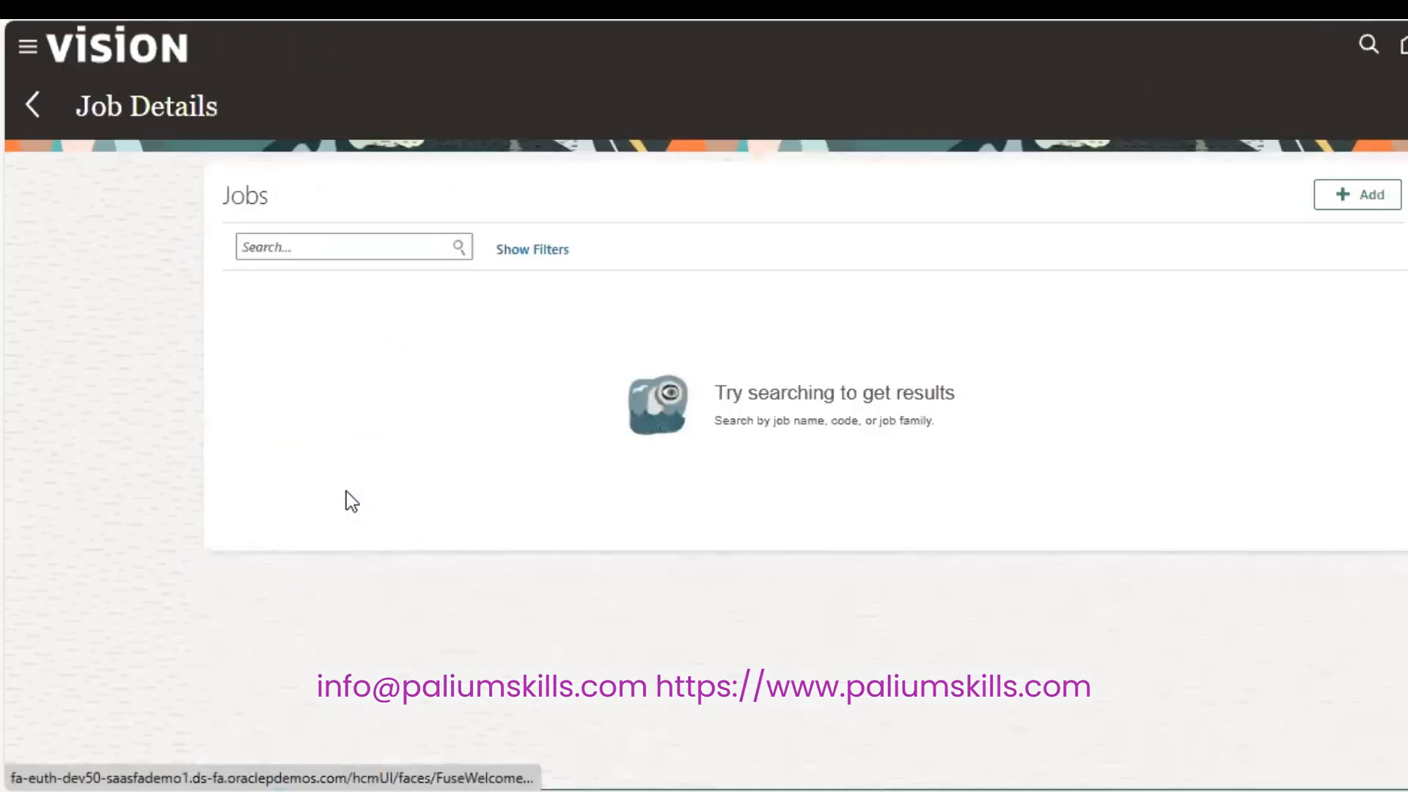
{"action": "left_click", "coordinate": [354, 249]}
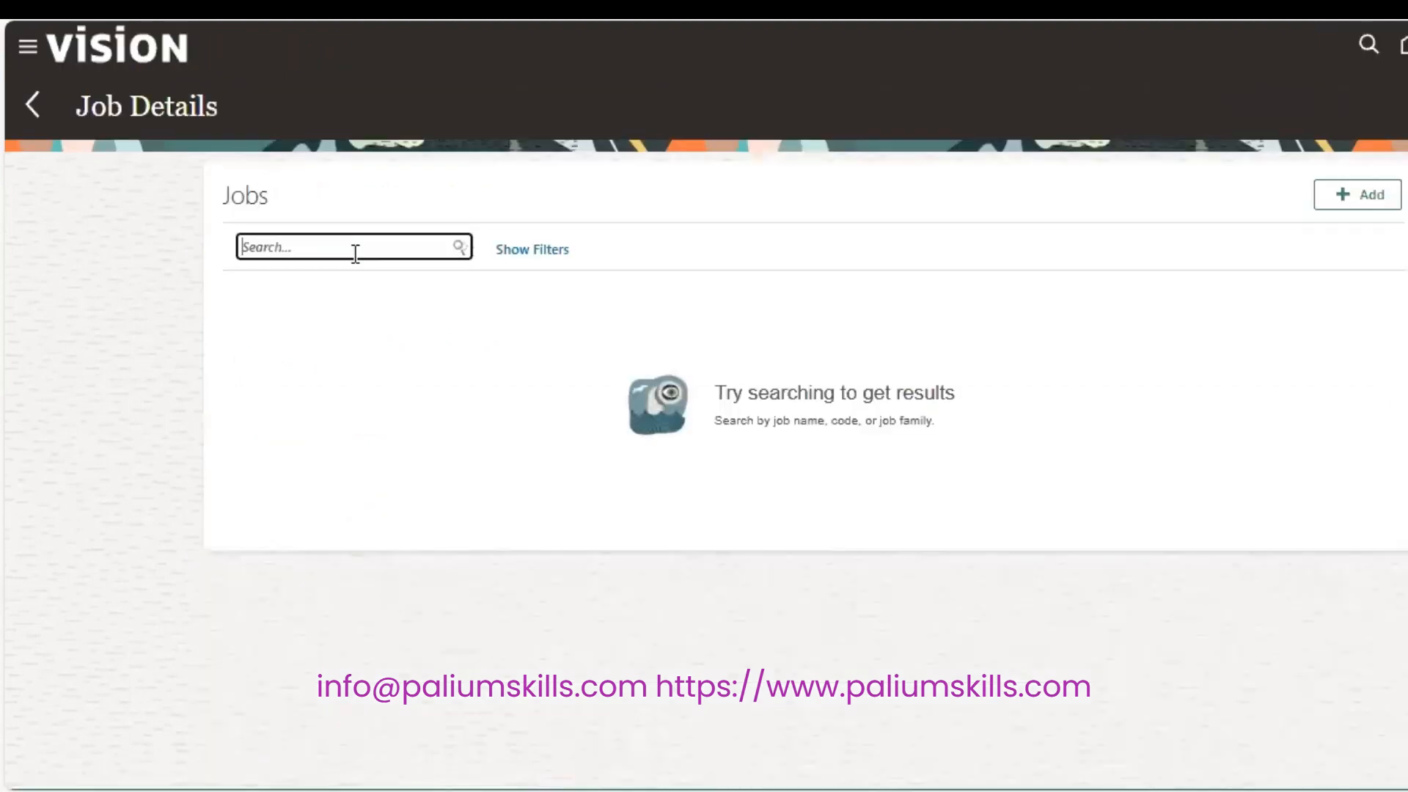
{"action": "type", "text": "SP Manager"}
{"action": "key", "text": "Return"}
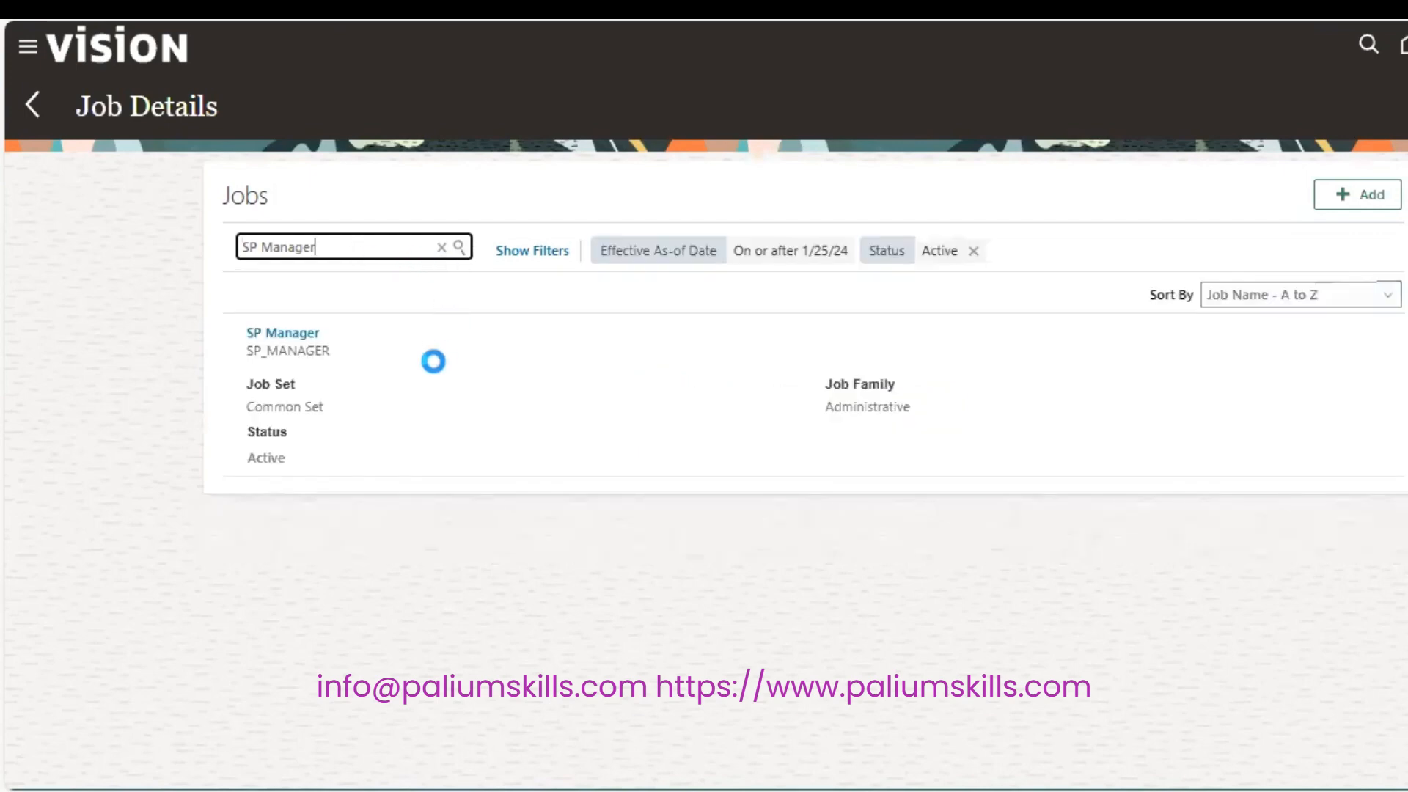
{"action": "left_click", "coordinate": [302, 332]}
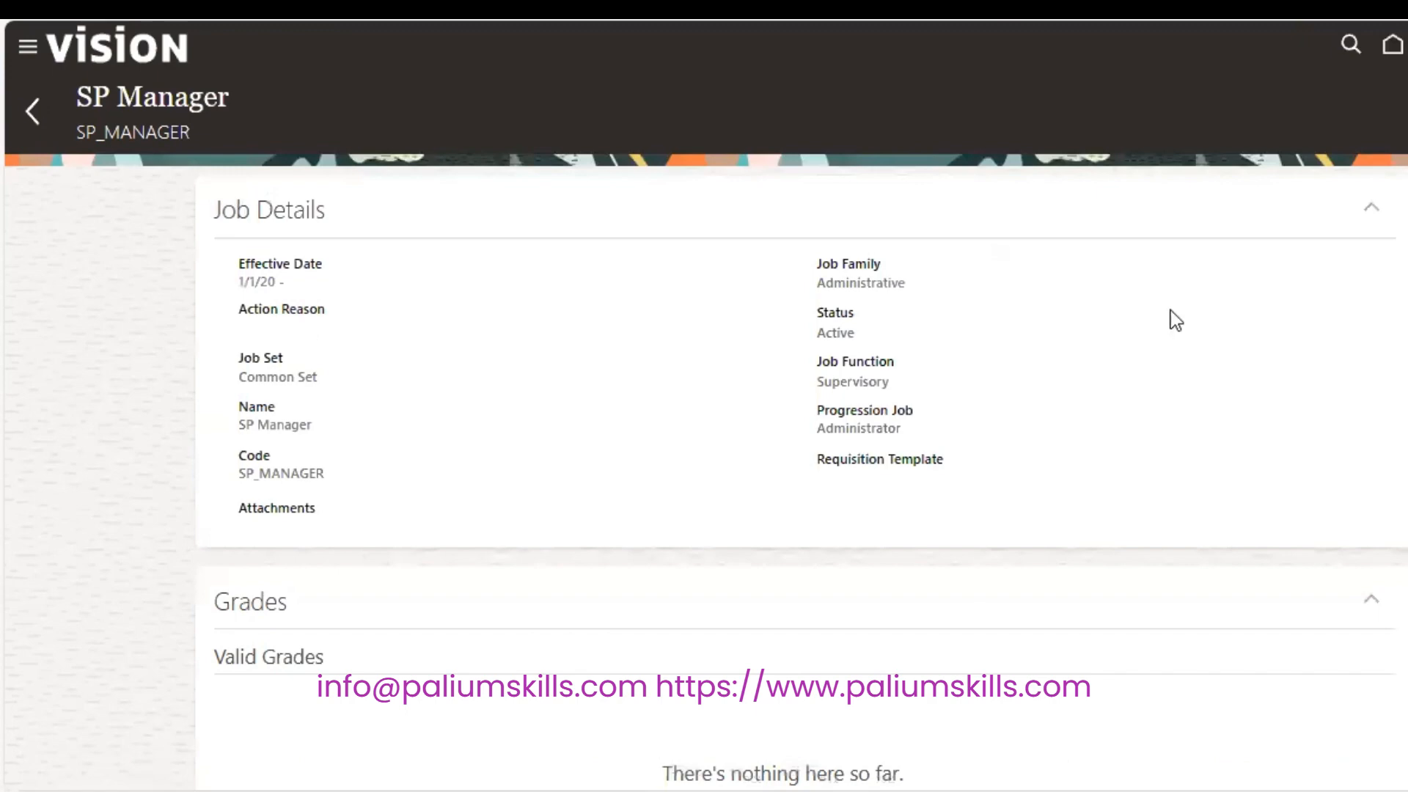
{"action": "scroll", "coordinate": [801, 476], "scroll_direction": "down", "scroll_amount": 8}
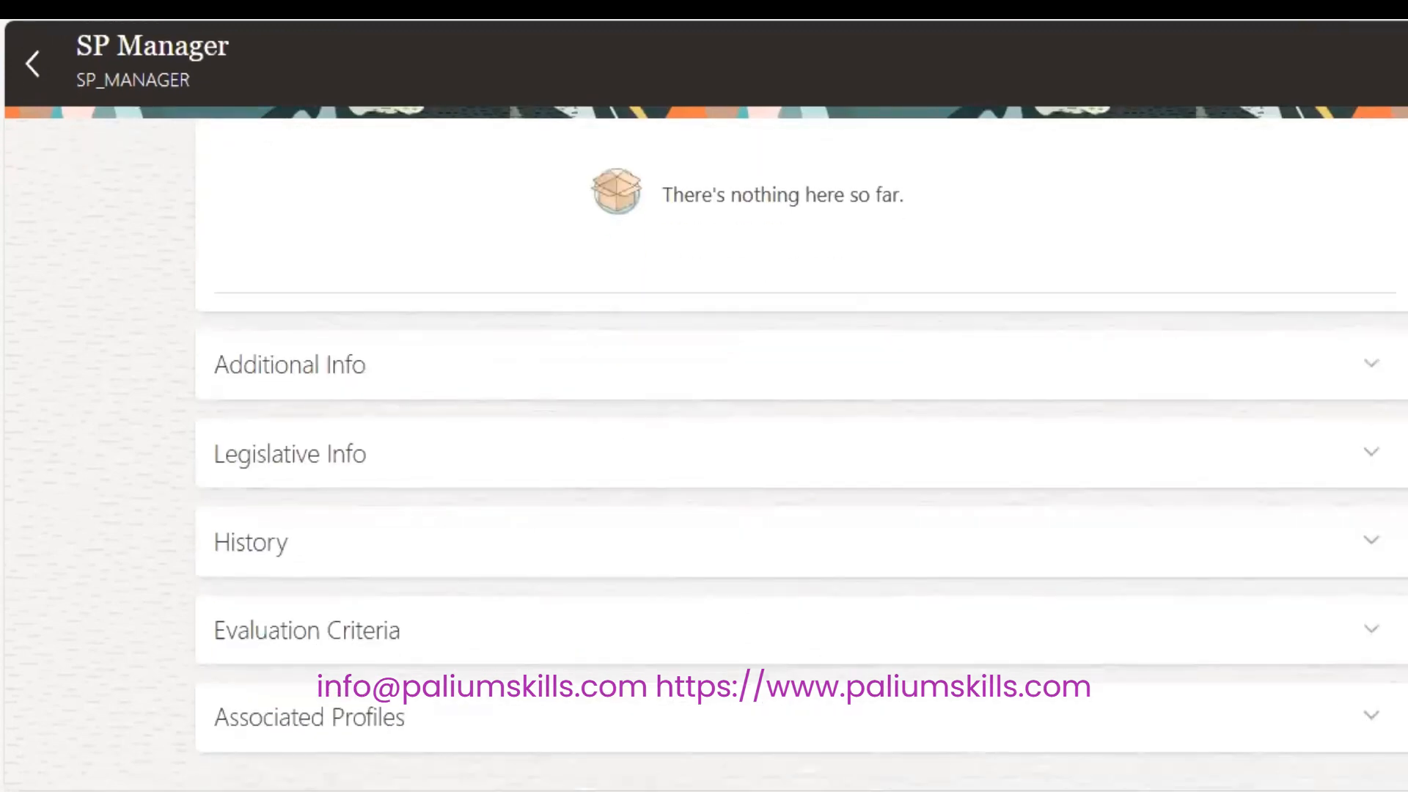
{"action": "scroll", "coordinate": [801, 477], "scroll_direction": "up", "scroll_amount": 8}
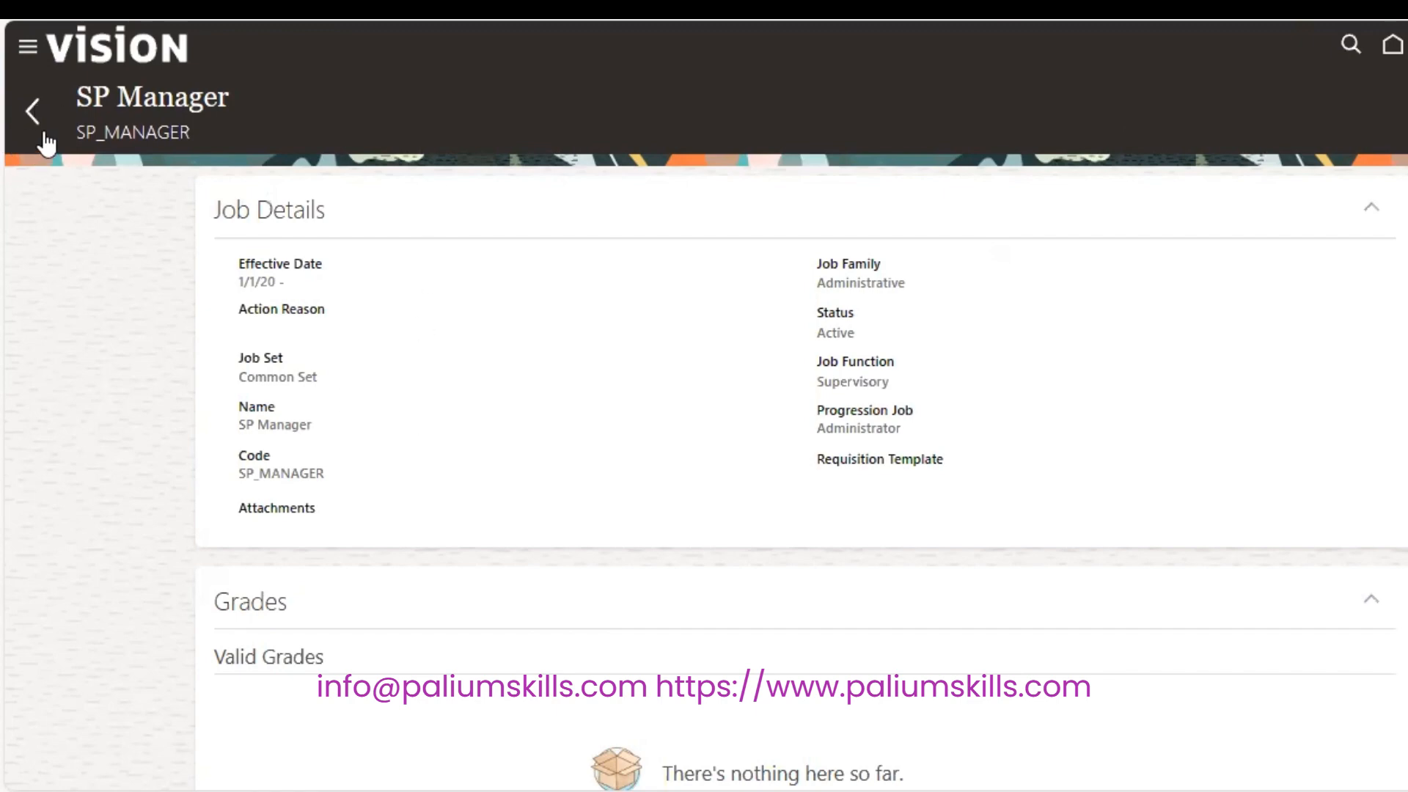
{"action": "left_click", "coordinate": [30, 112]}
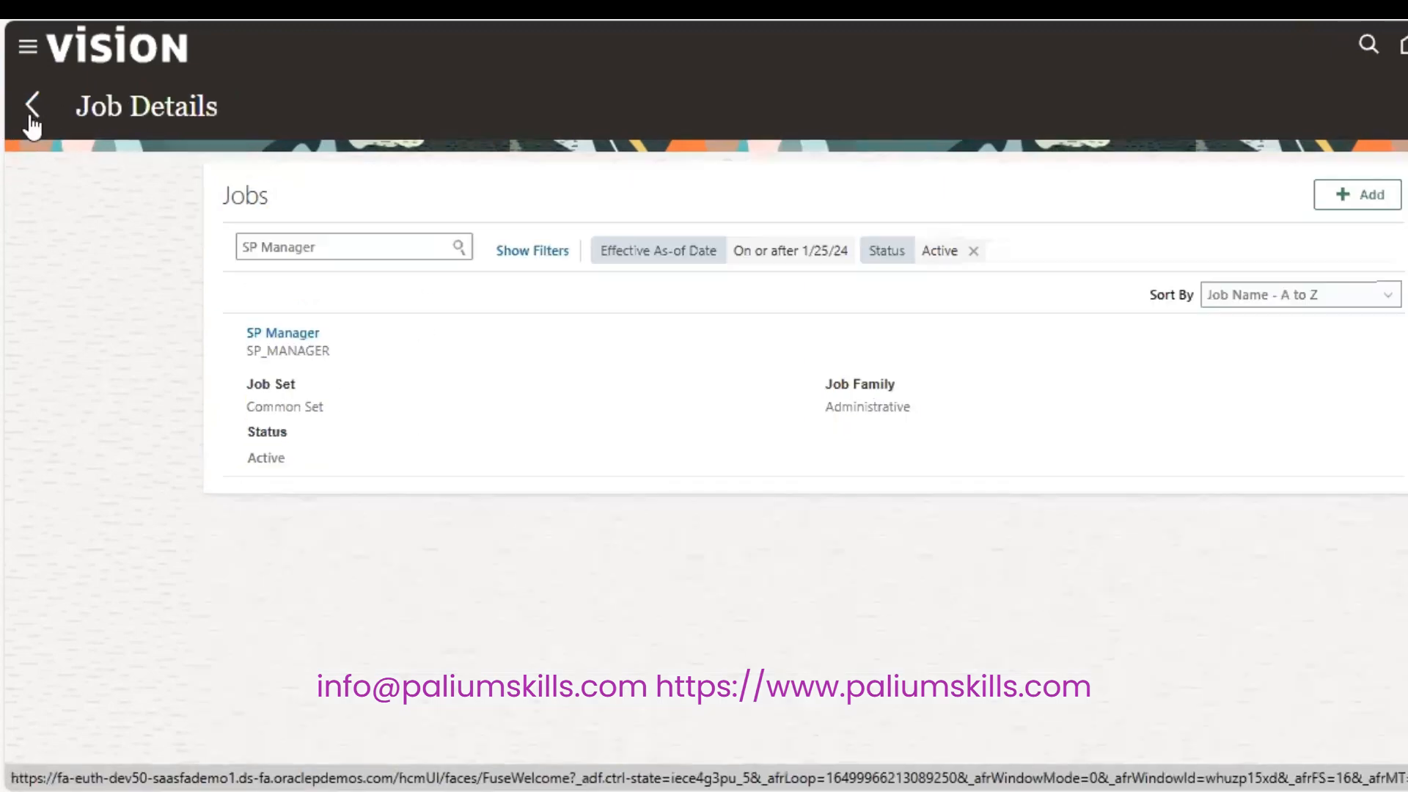
Open SP Manager in correction mode and add grade A3 as a valid grade.
{"action": "left_click", "coordinate": [276, 333]}
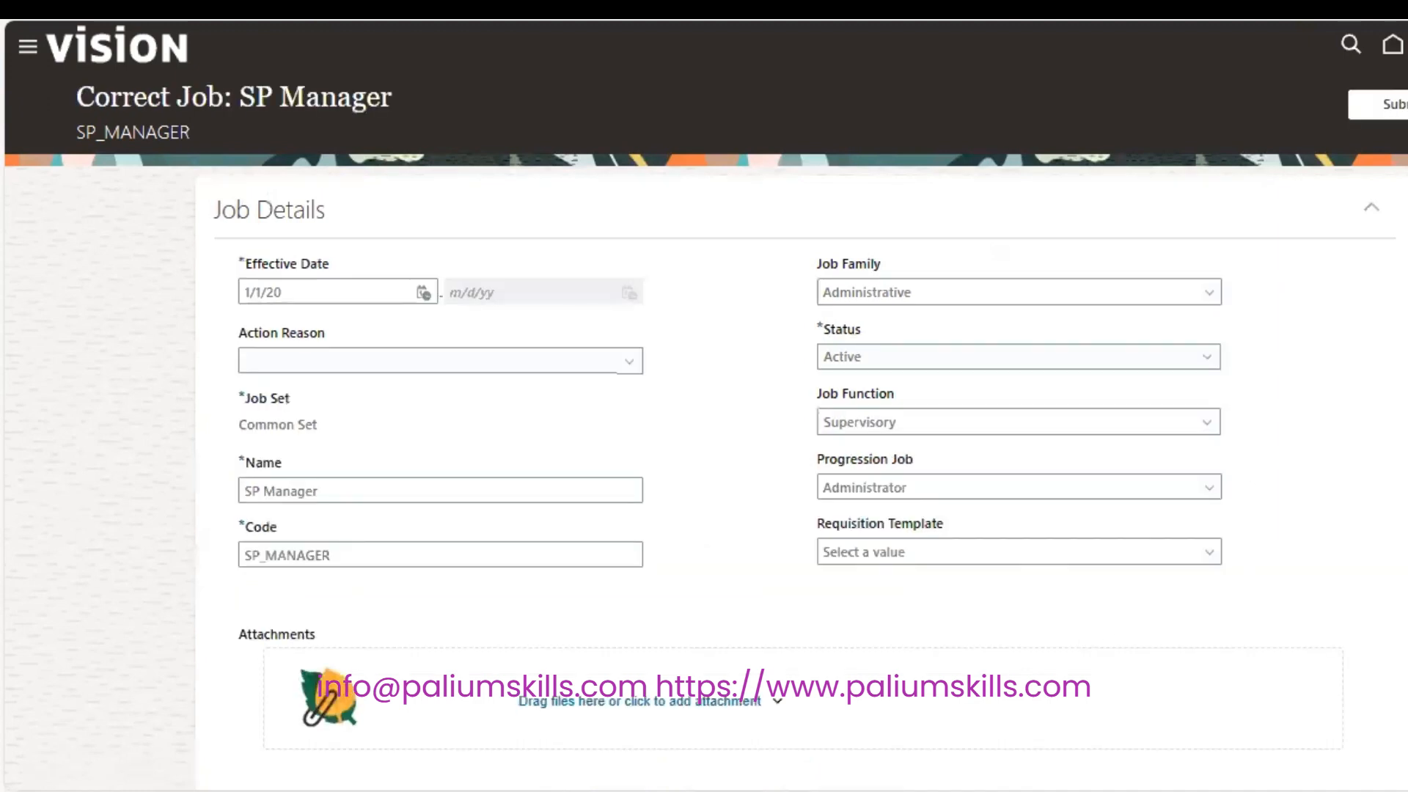
{"action": "scroll", "coordinate": [292, 332], "scroll_direction": "down", "scroll_amount": 8}
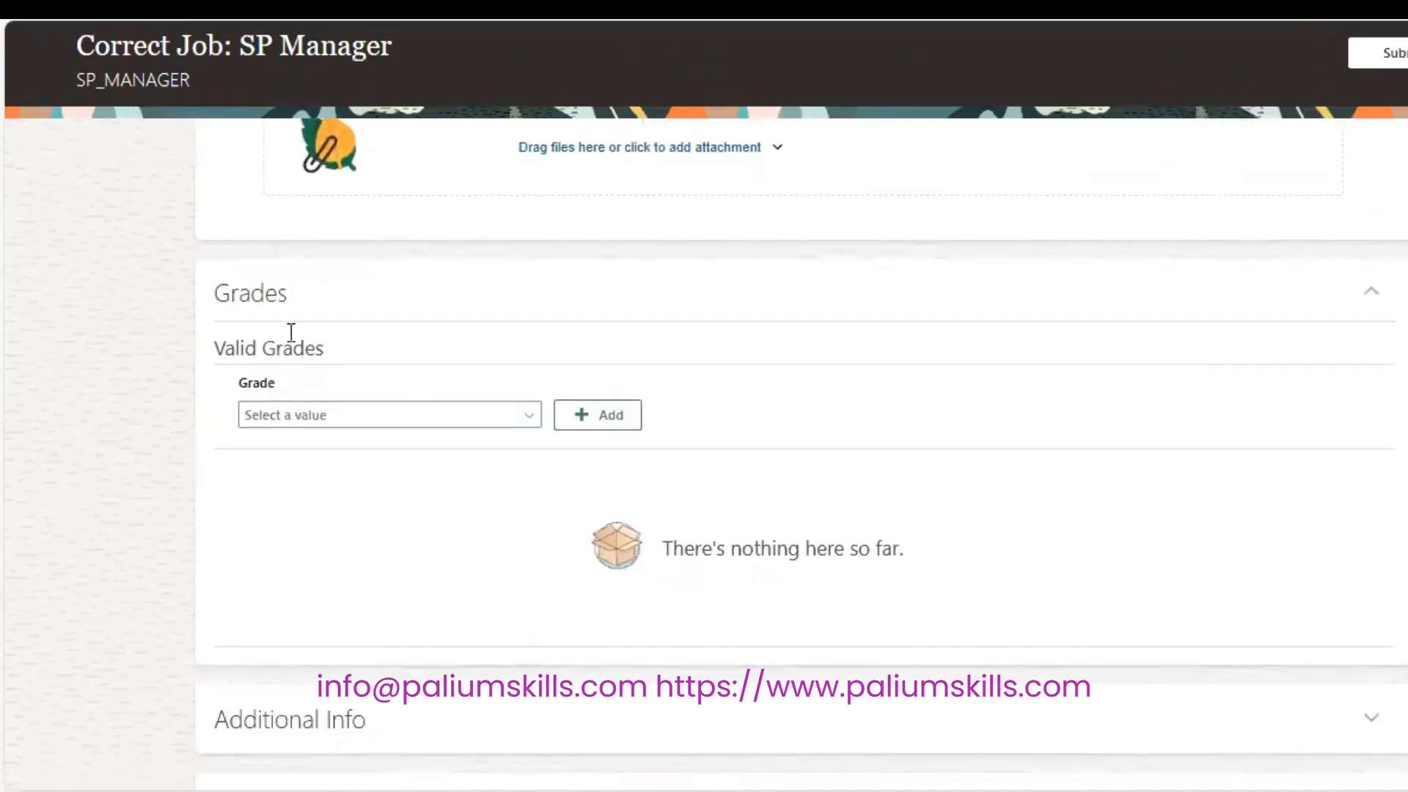
{"action": "triple_click", "coordinate": [234, 341]}
{"action": "left_click", "coordinate": [427, 345]}
{"action": "left_click", "coordinate": [598, 415]}
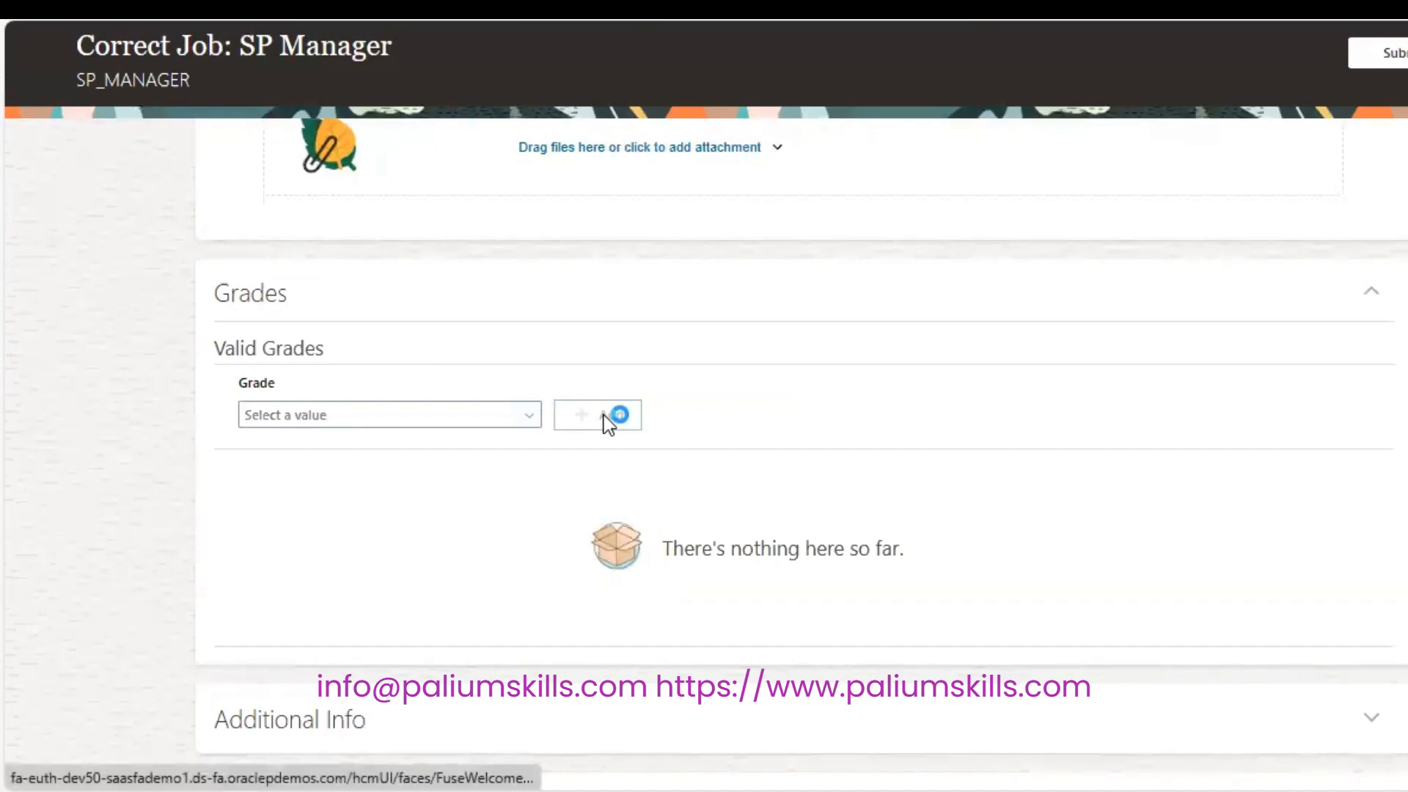
{"action": "left_click", "coordinate": [529, 415]}
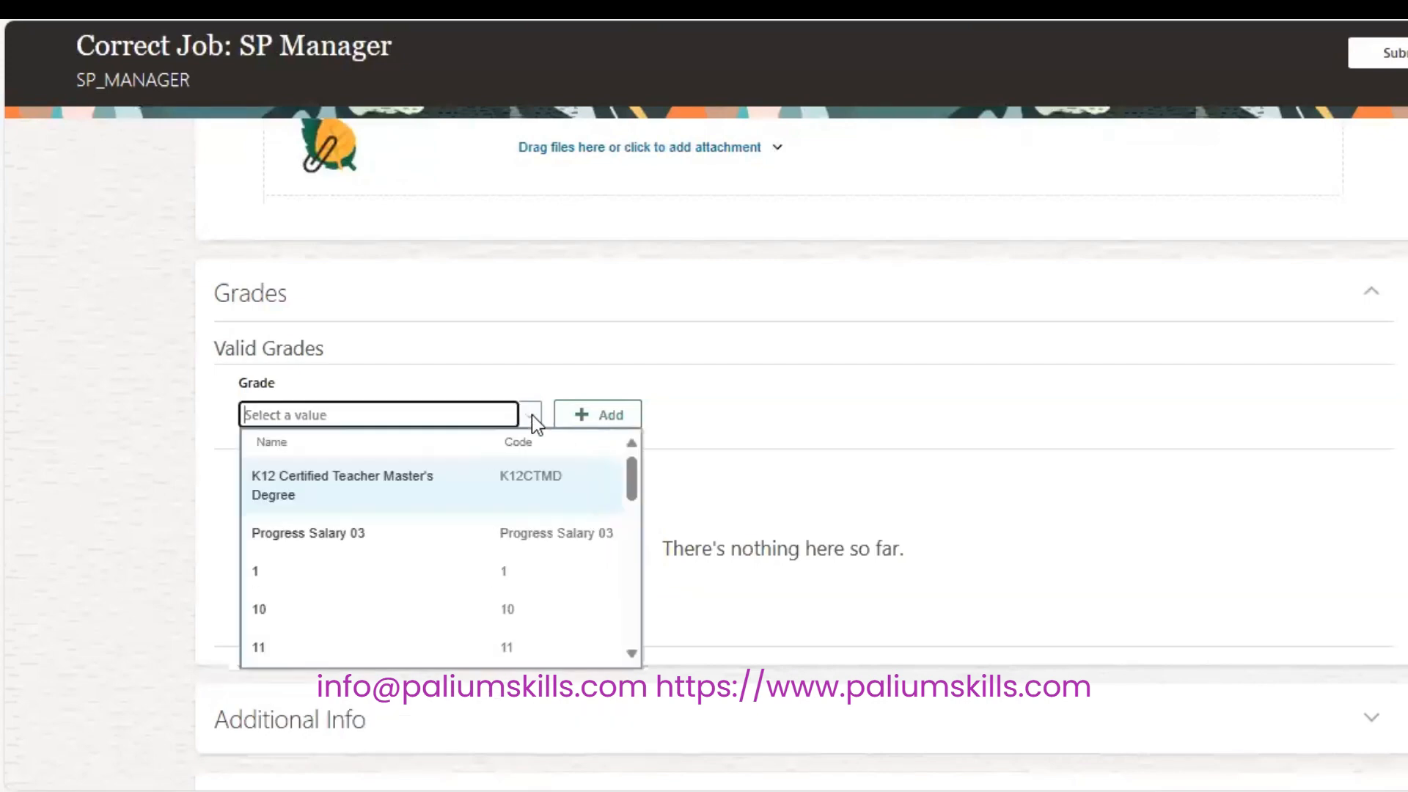
{"action": "left_click_drag", "start_coordinate": [632, 484], "coordinate": [625, 598]}
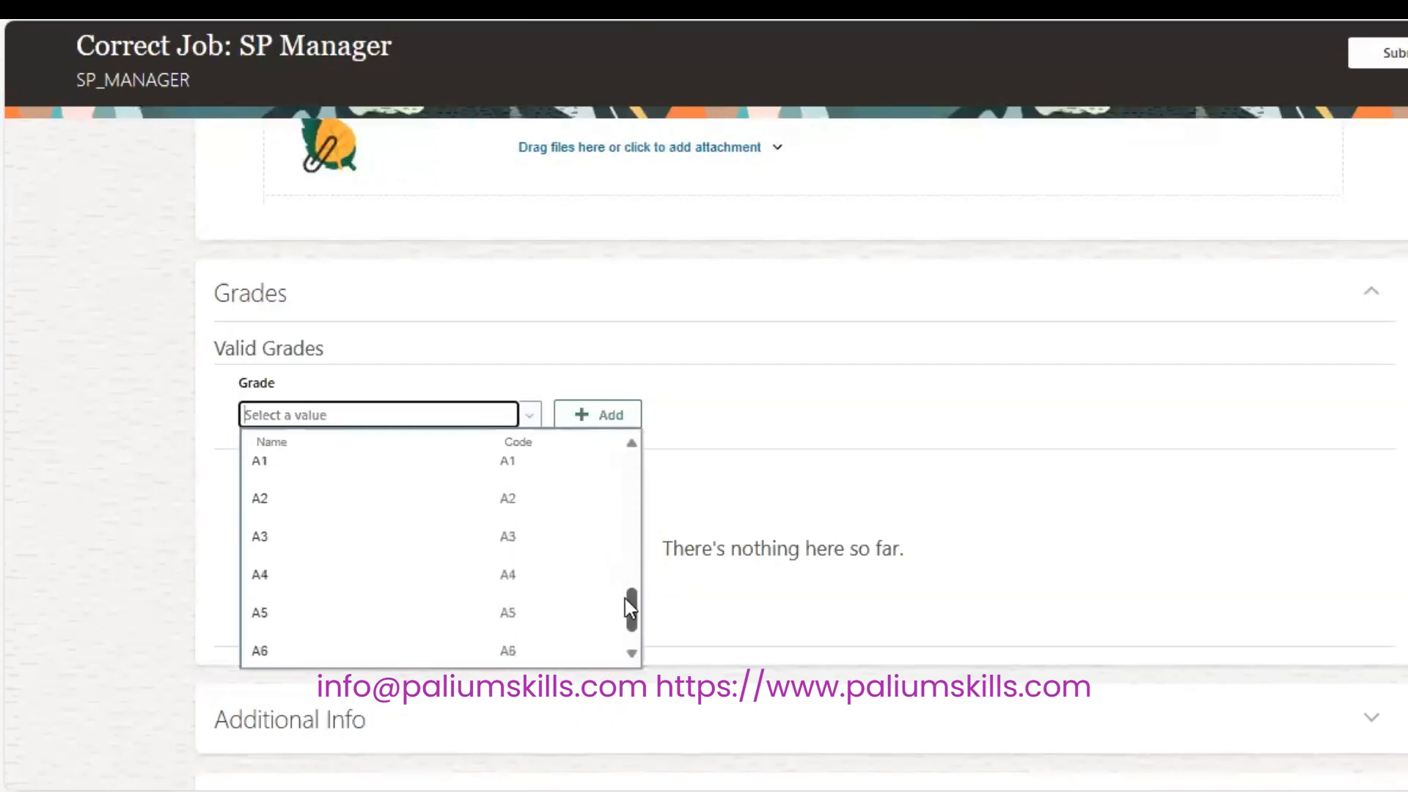
{"action": "left_click", "coordinate": [562, 475]}
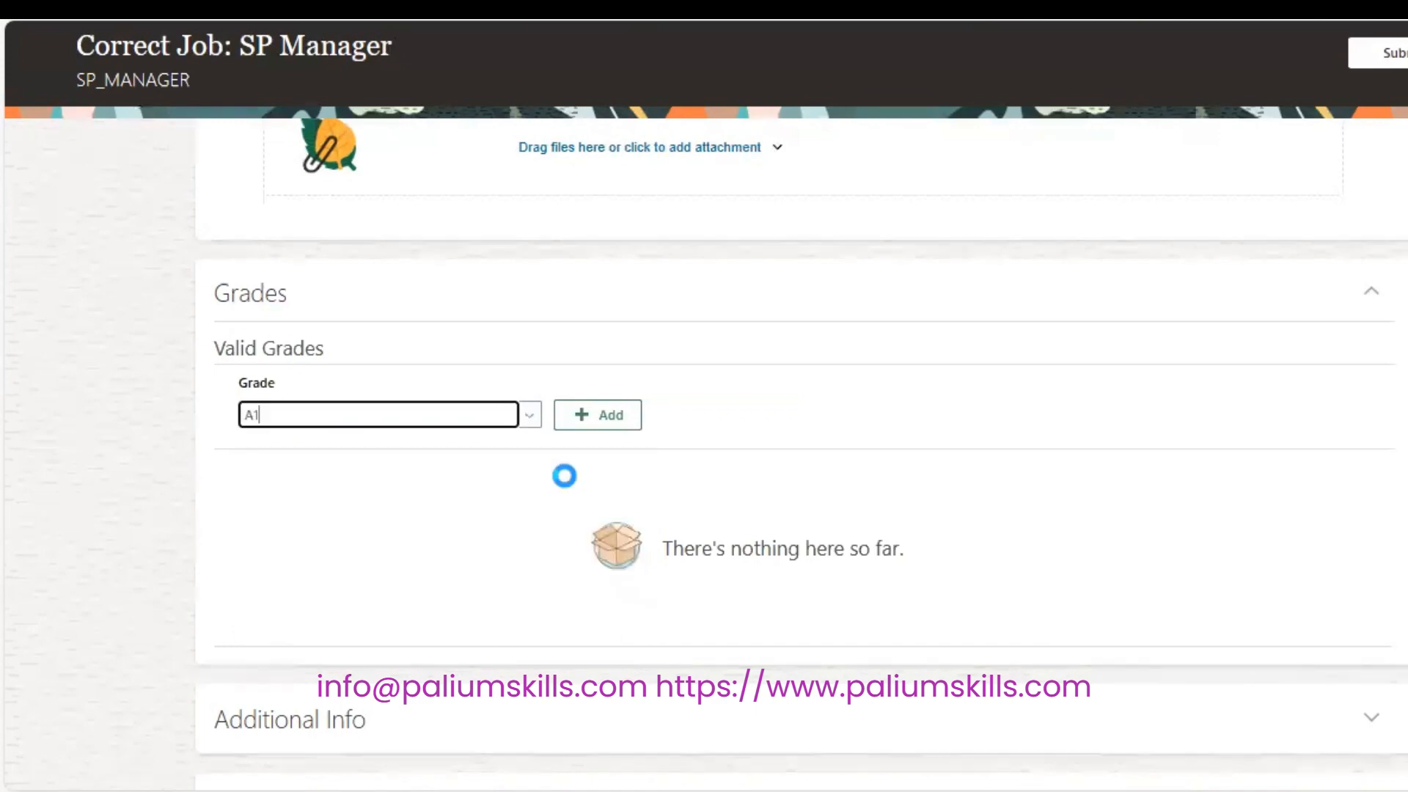
{"action": "left_click", "coordinate": [529, 415]}
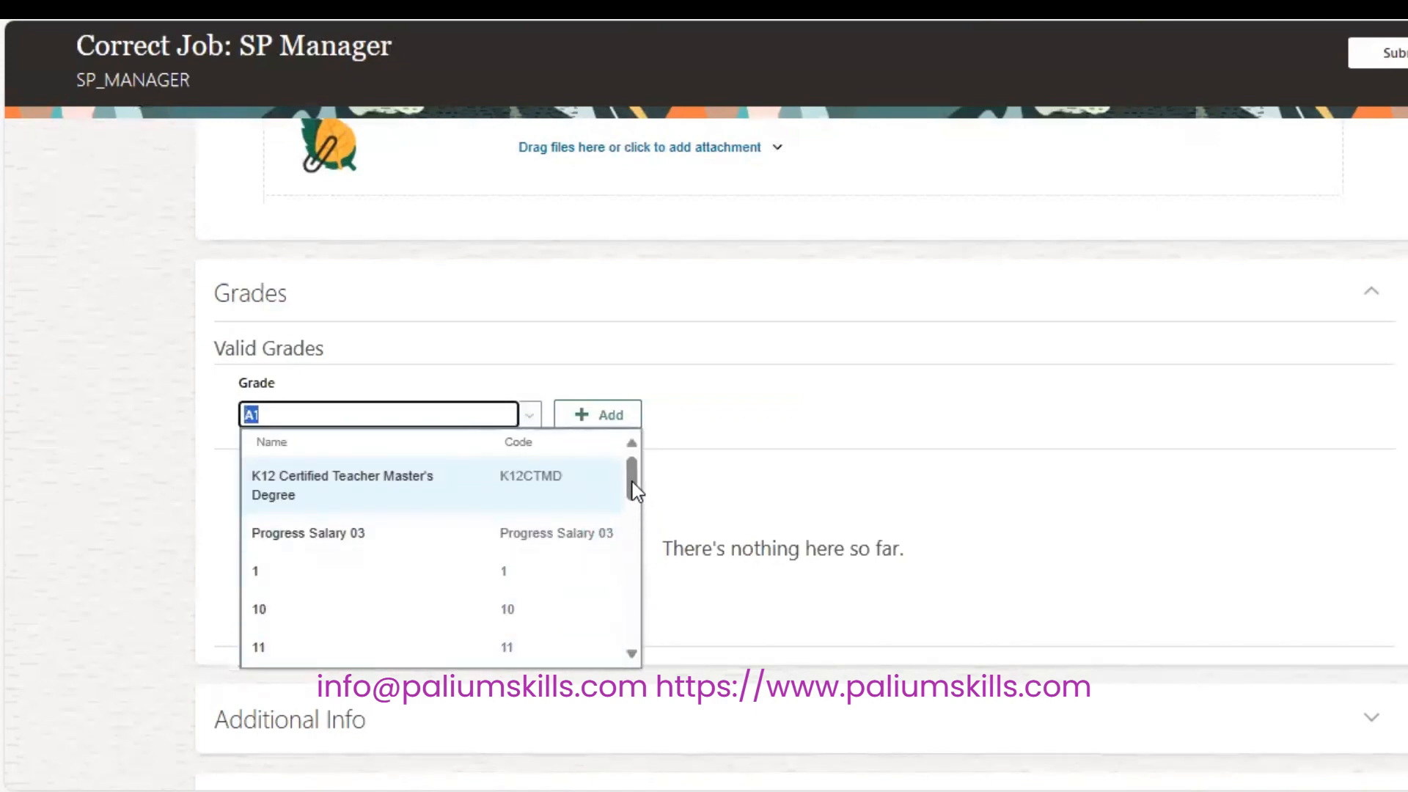
{"action": "left_click", "coordinate": [450, 415]}
{"action": "key", "text": "BackSpace"}
{"action": "left_click", "coordinate": [536, 579]}
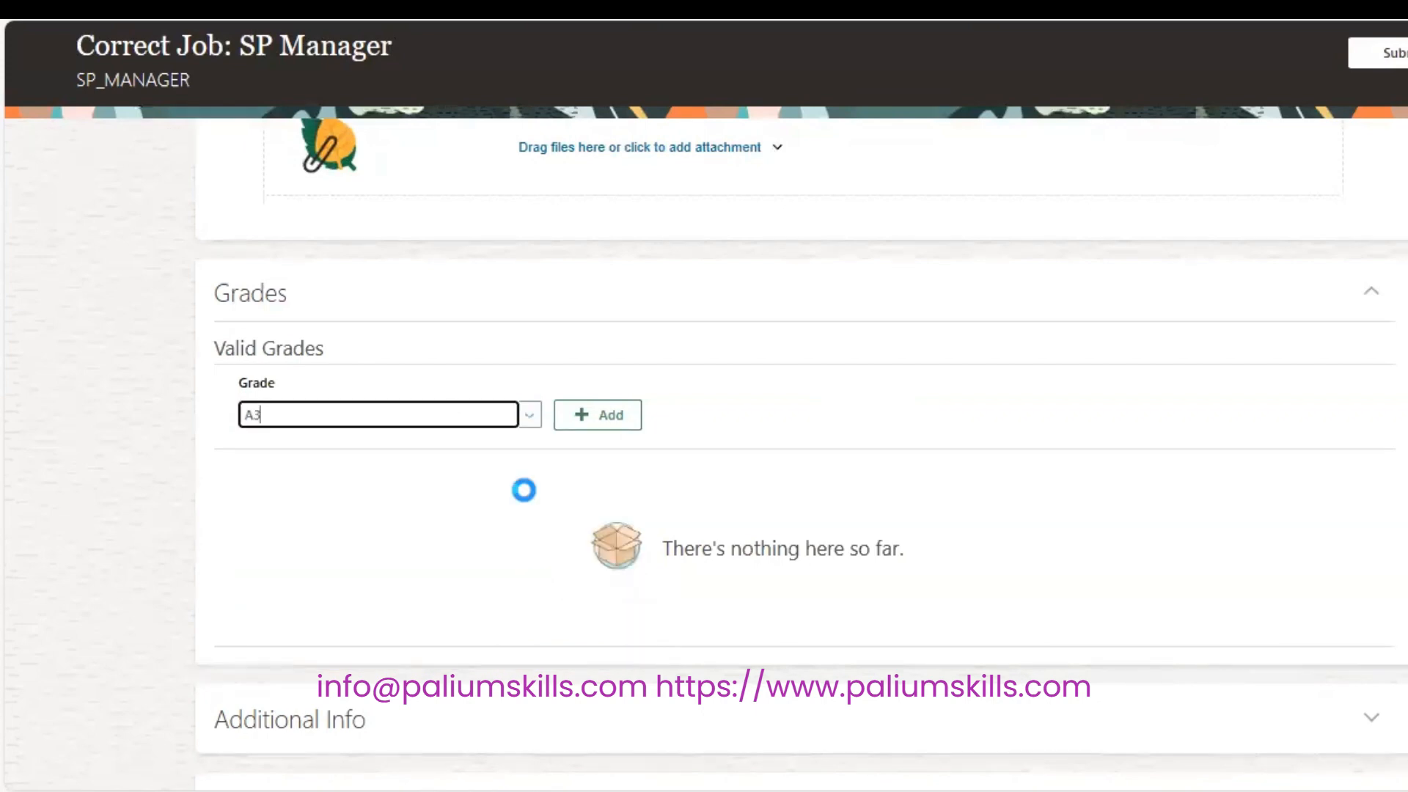
{"action": "left_click", "coordinate": [587, 412]}
Add grades A4 and A5 as valid grades and submit the job correction.
{"action": "left_click", "coordinate": [309, 421]}
{"action": "type", "text": "A4"}
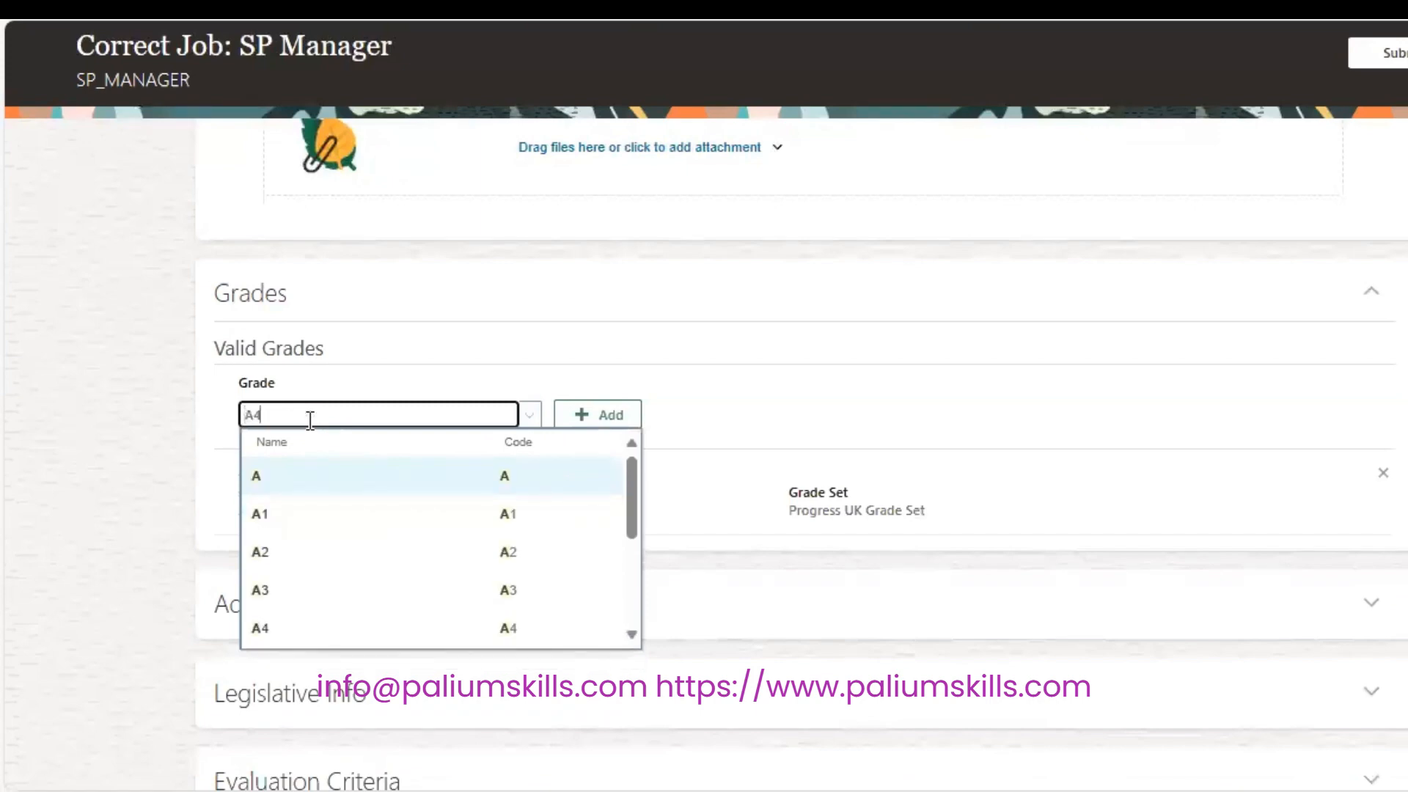
{"action": "left_click", "coordinate": [350, 472]}
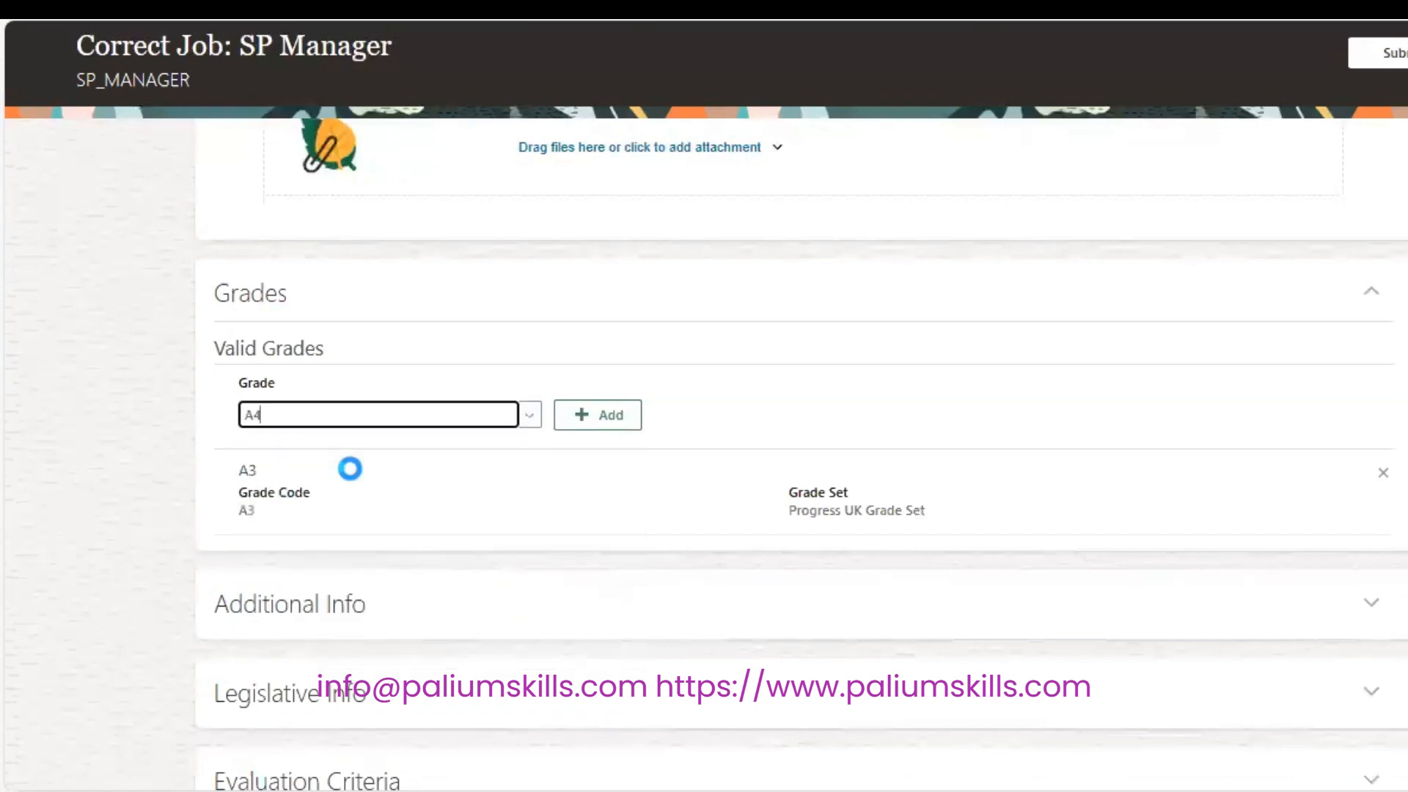
{"action": "left_click", "coordinate": [591, 422]}
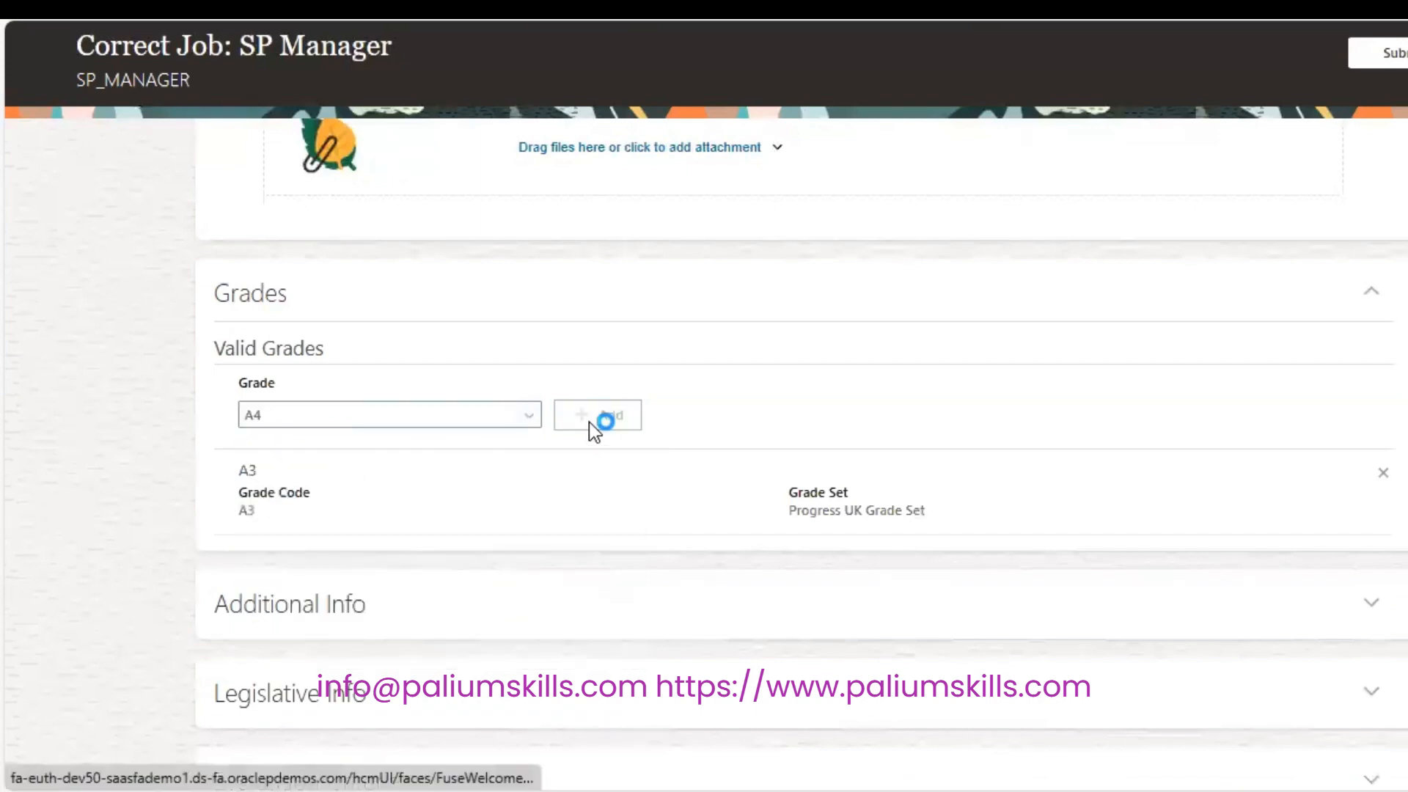
{"action": "left_click", "coordinate": [481, 413]}
{"action": "type", "text": "A5"}
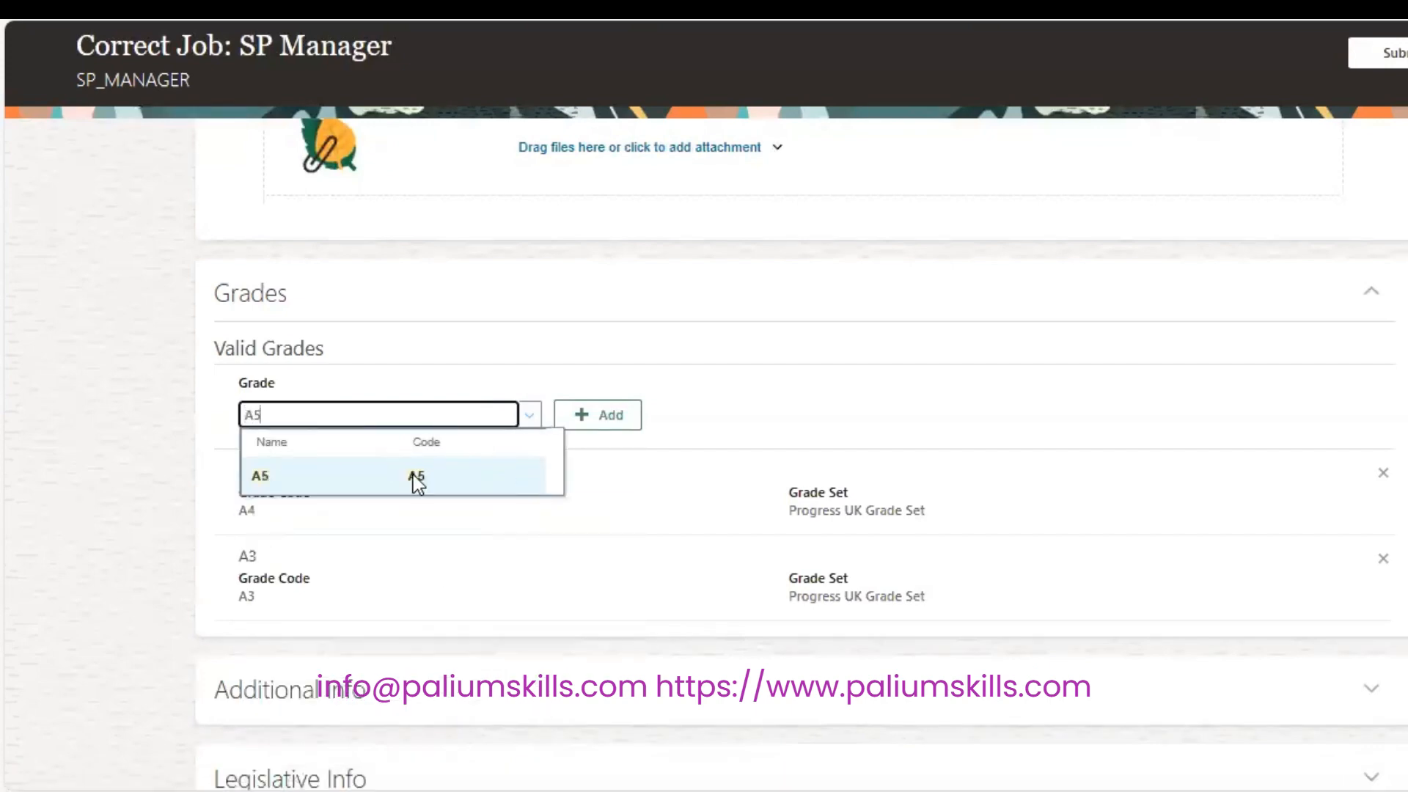
{"action": "left_click", "coordinate": [412, 474]}
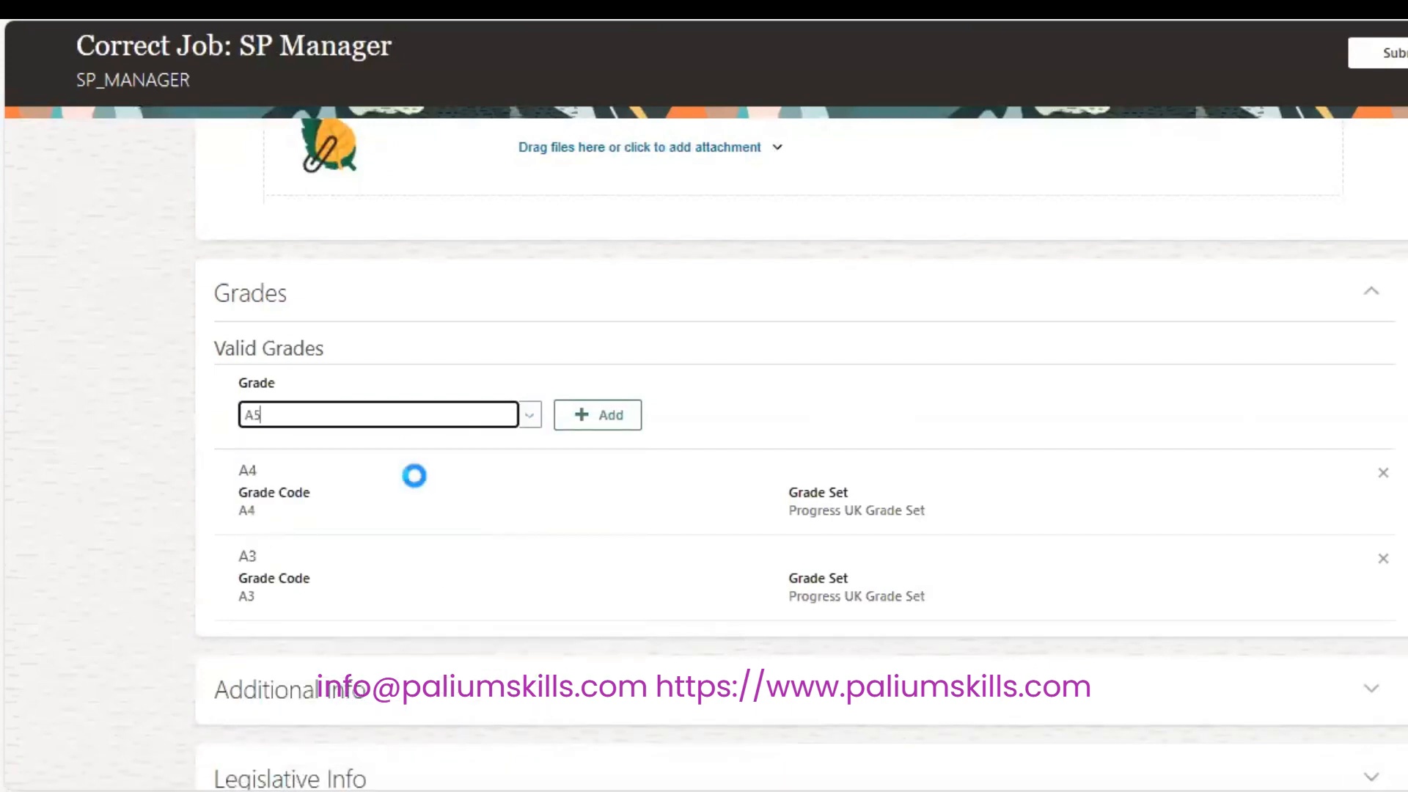
{"action": "left_click", "coordinate": [614, 413]}
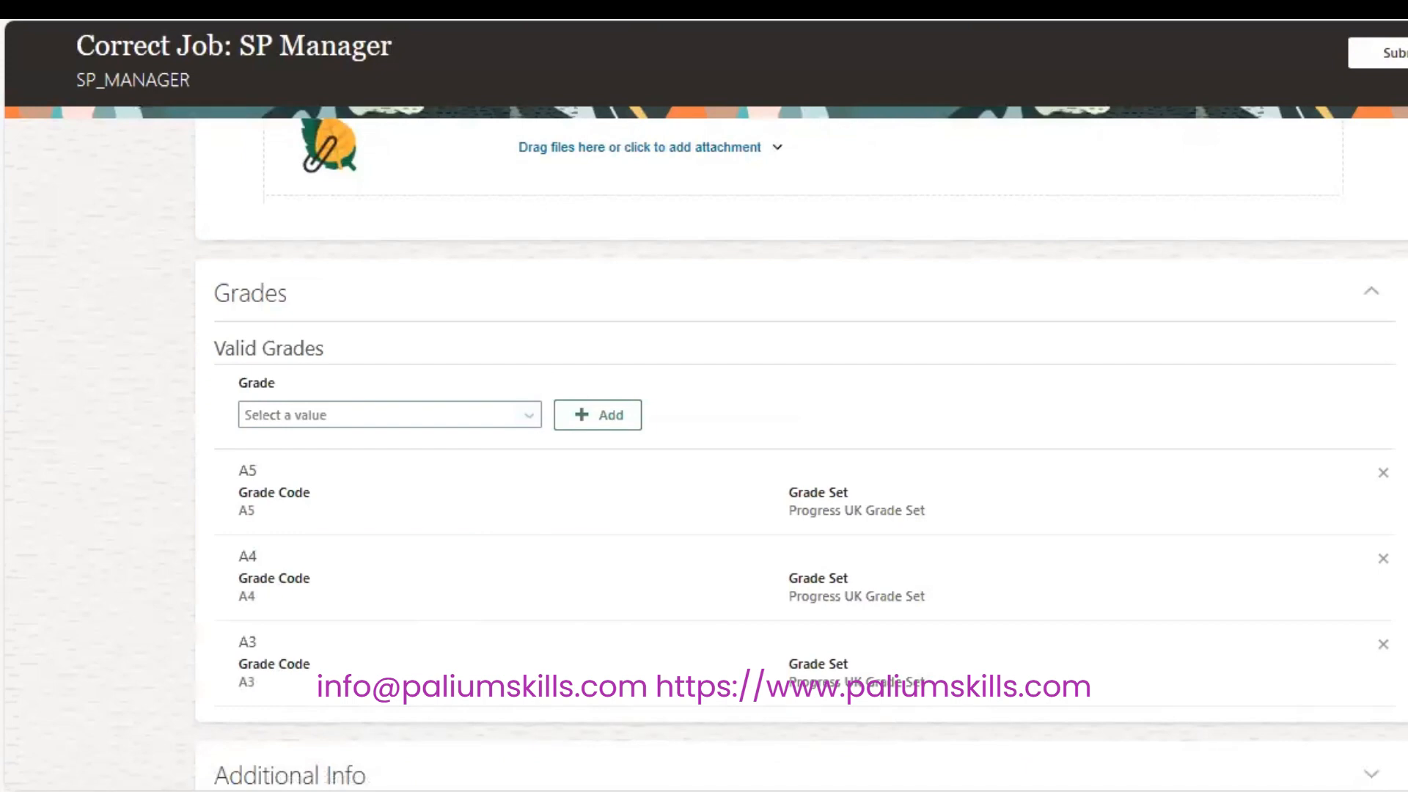
{"action": "scroll", "coordinate": [337, 161], "scroll_direction": "up", "scroll_amount": 8}
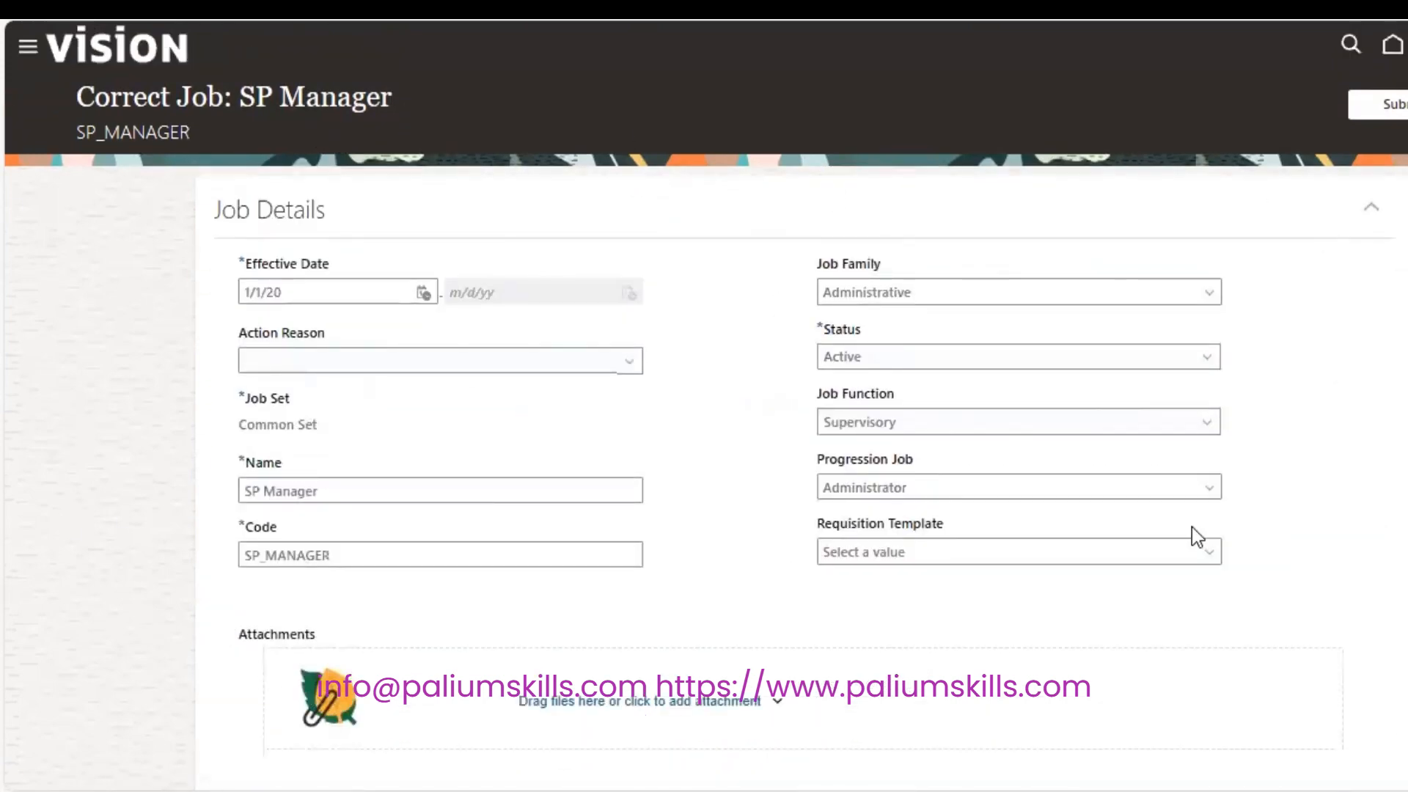
{"action": "left_click", "coordinate": [1393, 104]}
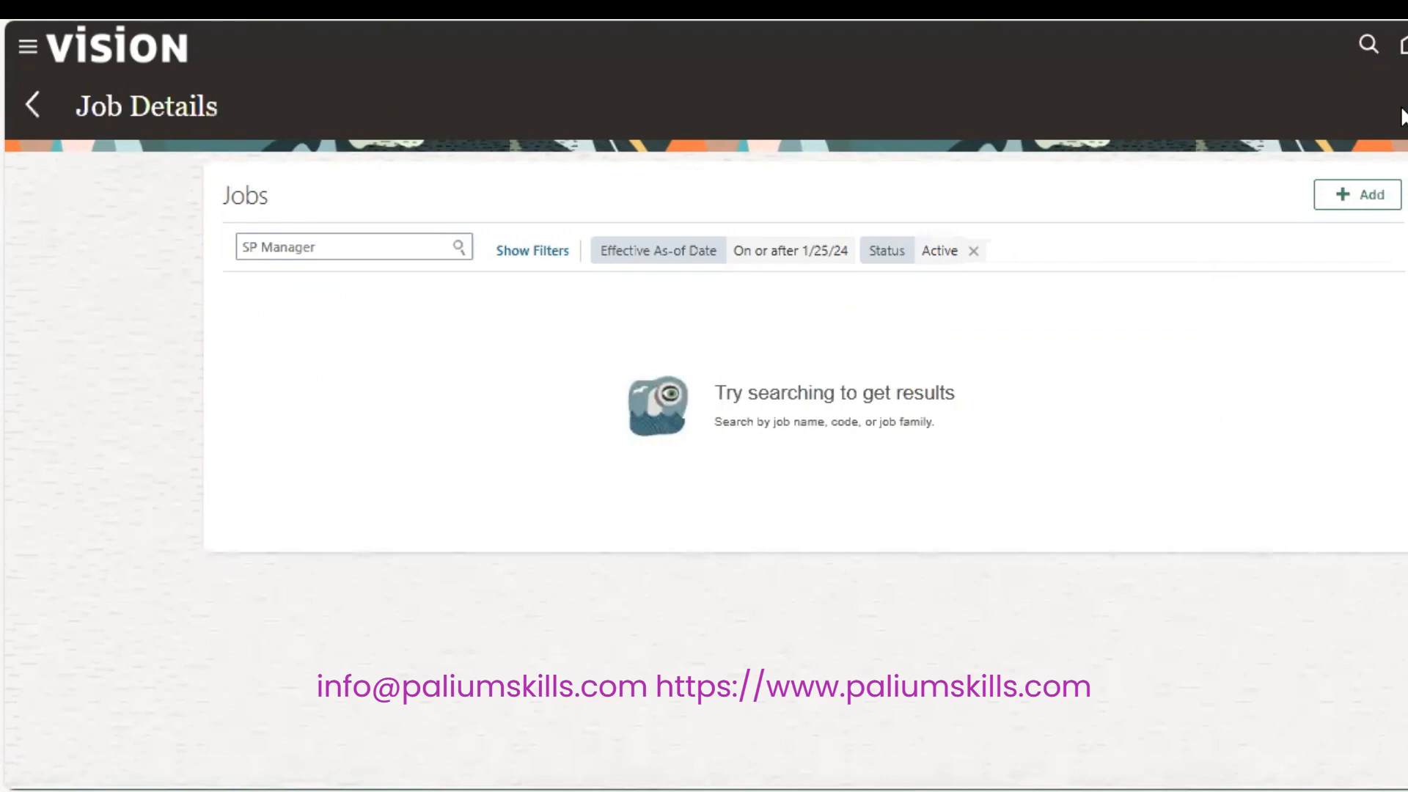
Go back to Workforce Structures, open Manage Grades, and start a new Common Set grade.
{"action": "left_click", "coordinate": [46, 110]}
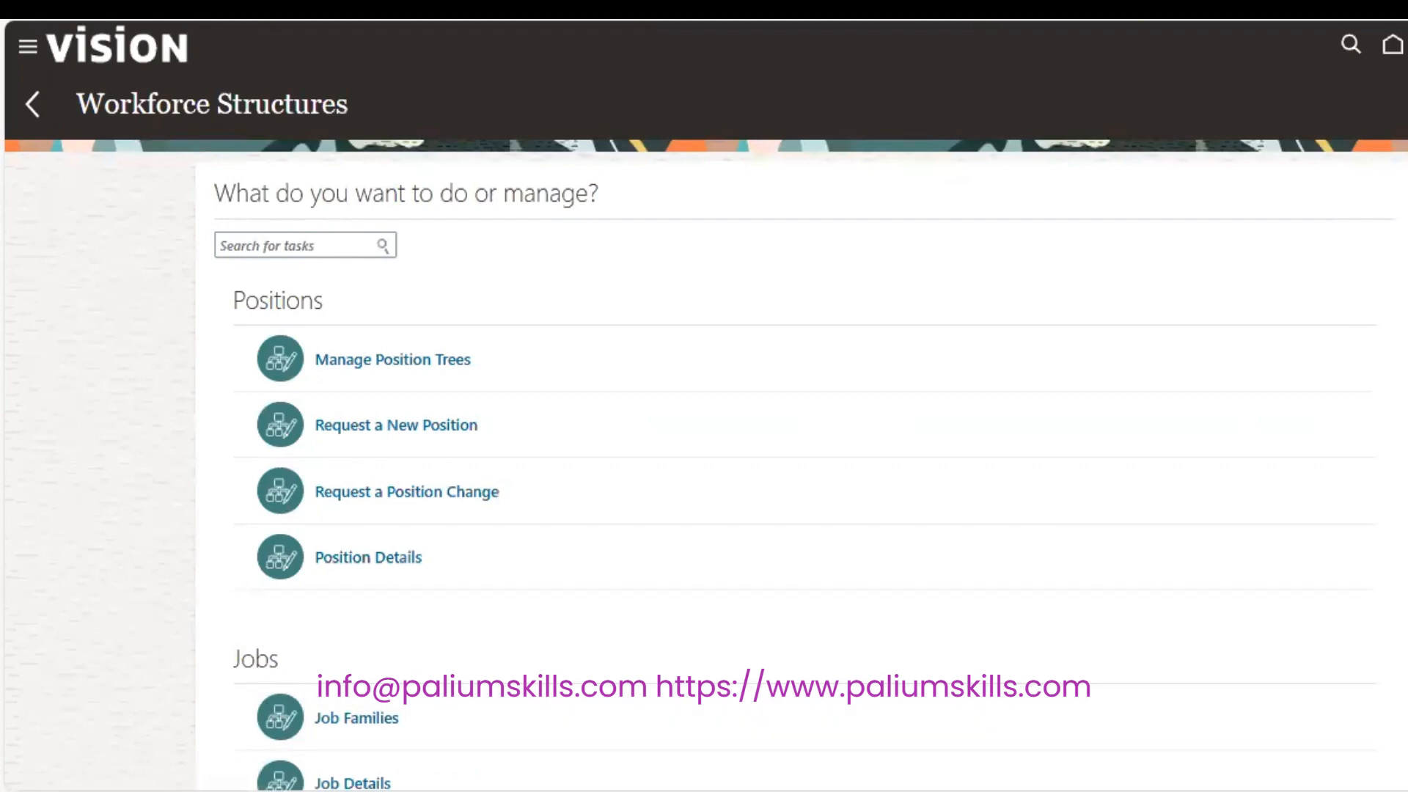
{"action": "scroll", "coordinate": [799, 476], "scroll_direction": "down", "scroll_amount": 5}
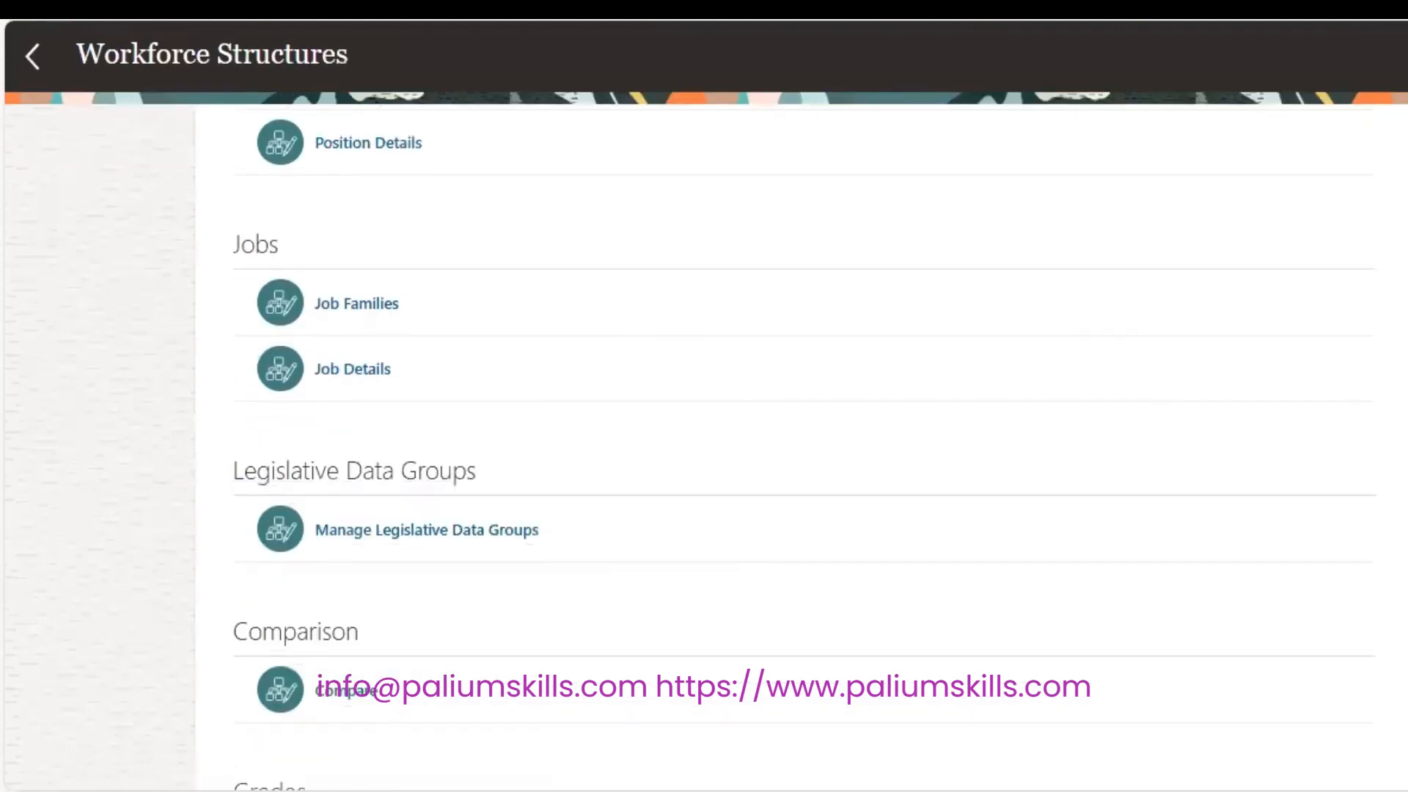
{"action": "scroll", "coordinate": [799, 440], "scroll_direction": "down", "scroll_amount": 2}
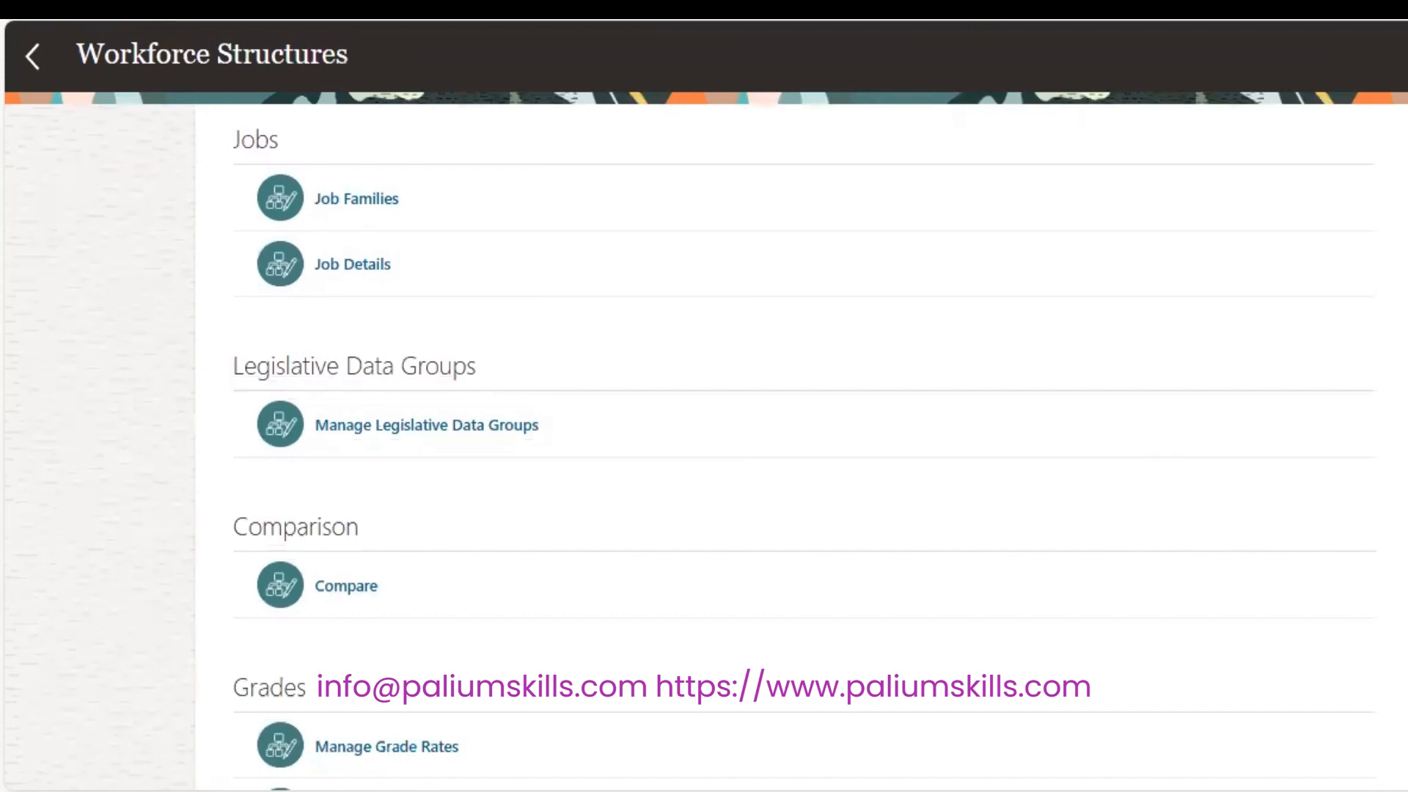
{"action": "scroll", "coordinate": [799, 440], "scroll_direction": "down", "scroll_amount": 5}
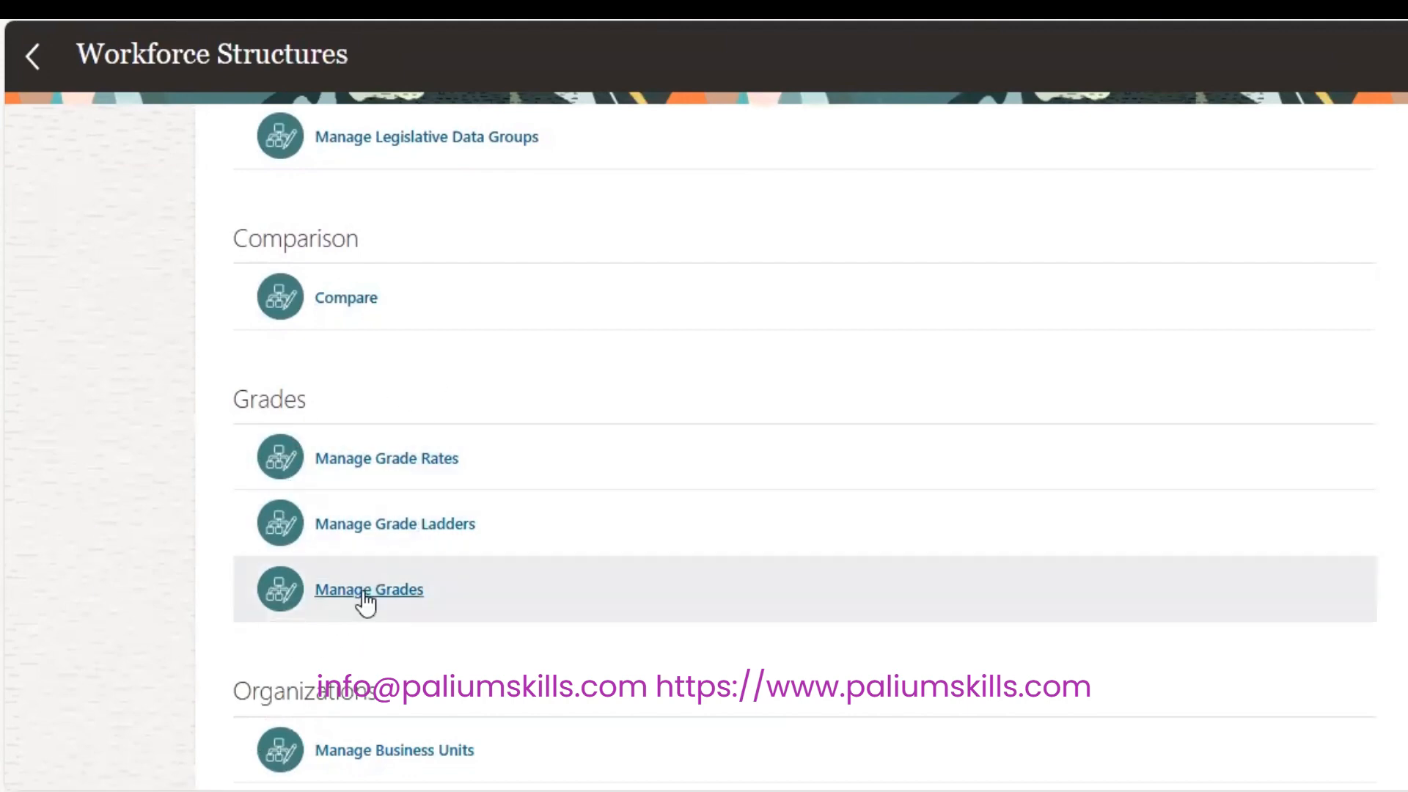
{"action": "left_click", "coordinate": [363, 591]}
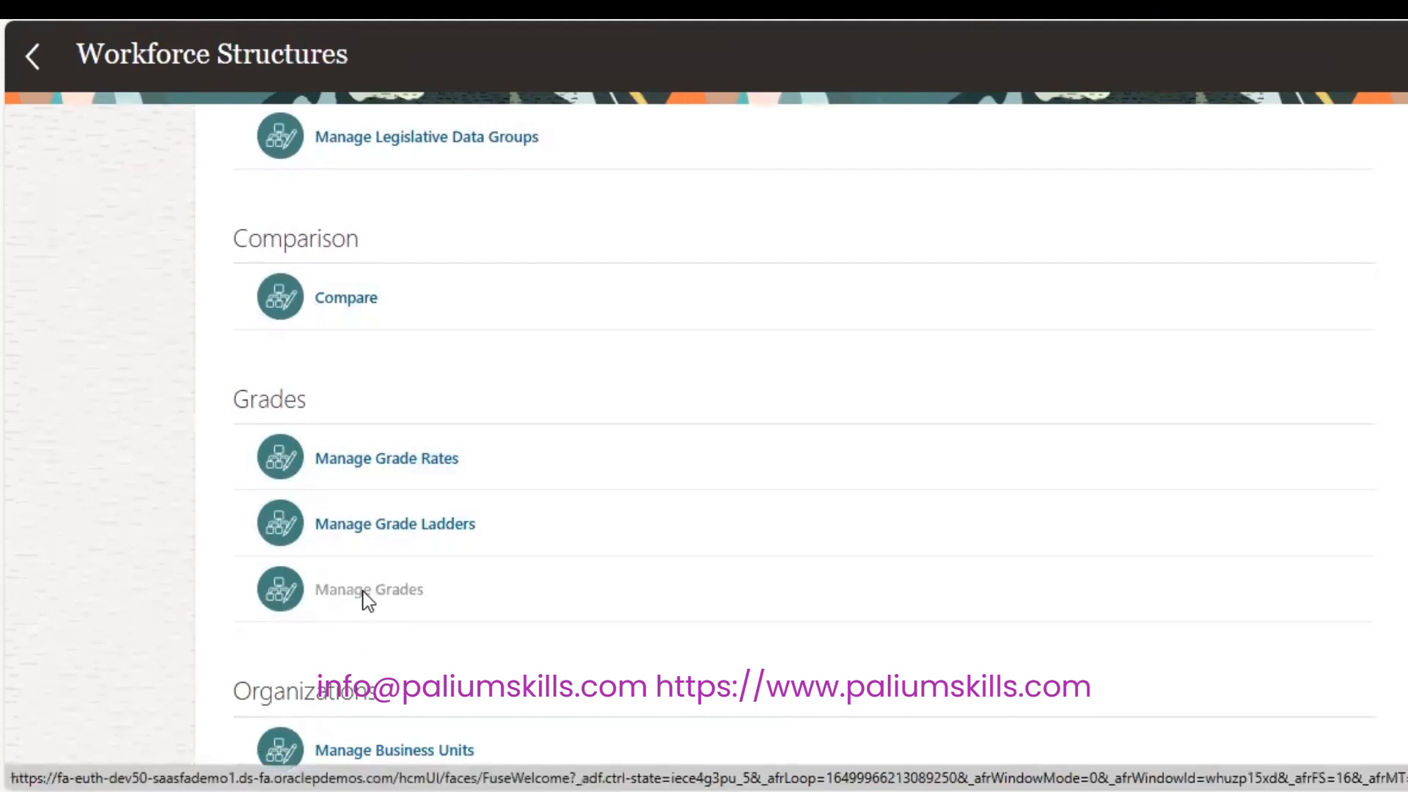
{"action": "left_click", "coordinate": [197, 446]}
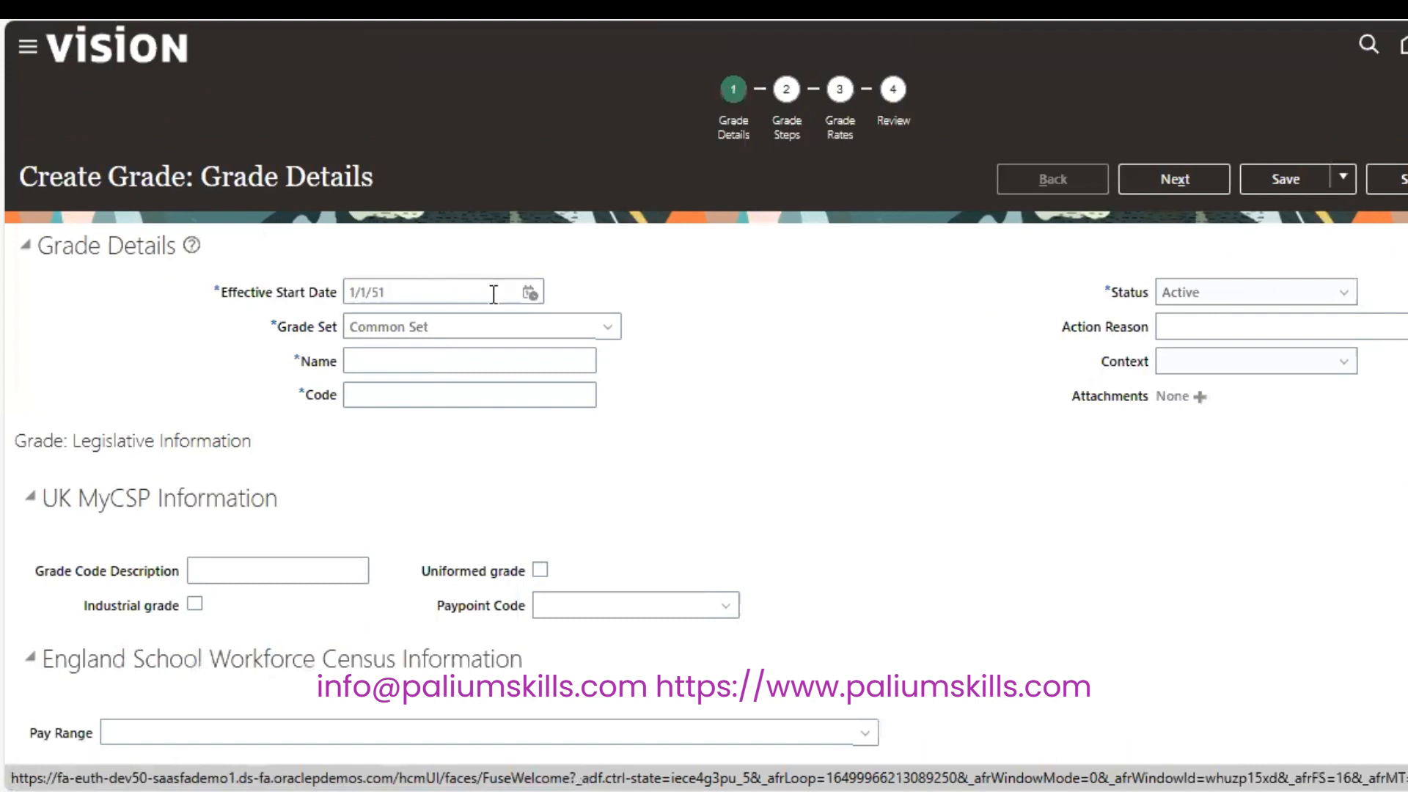
Correct the grade's effective start date year to 2020.
{"action": "left_click", "coordinate": [470, 291]}
{"action": "key", "text": "BackSpace"}
{"action": "key", "text": "BackSpace"}
{"action": "type", "text": "2020"}
{"action": "key", "text": "Tab"}
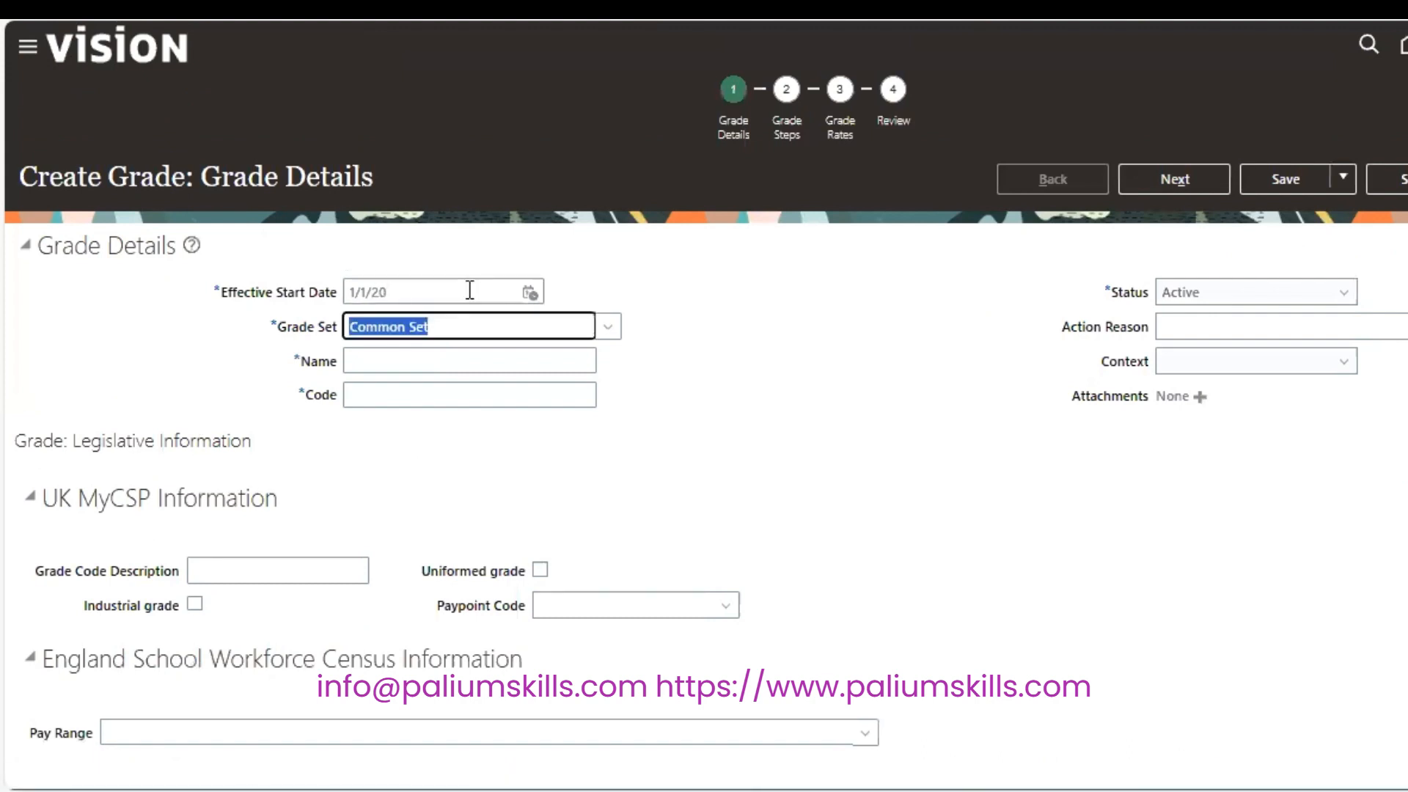
Name the grade SP A1 with code SP_A1, then skip past Grade Steps to Grade Rates.
{"action": "left_click", "coordinate": [491, 361]}
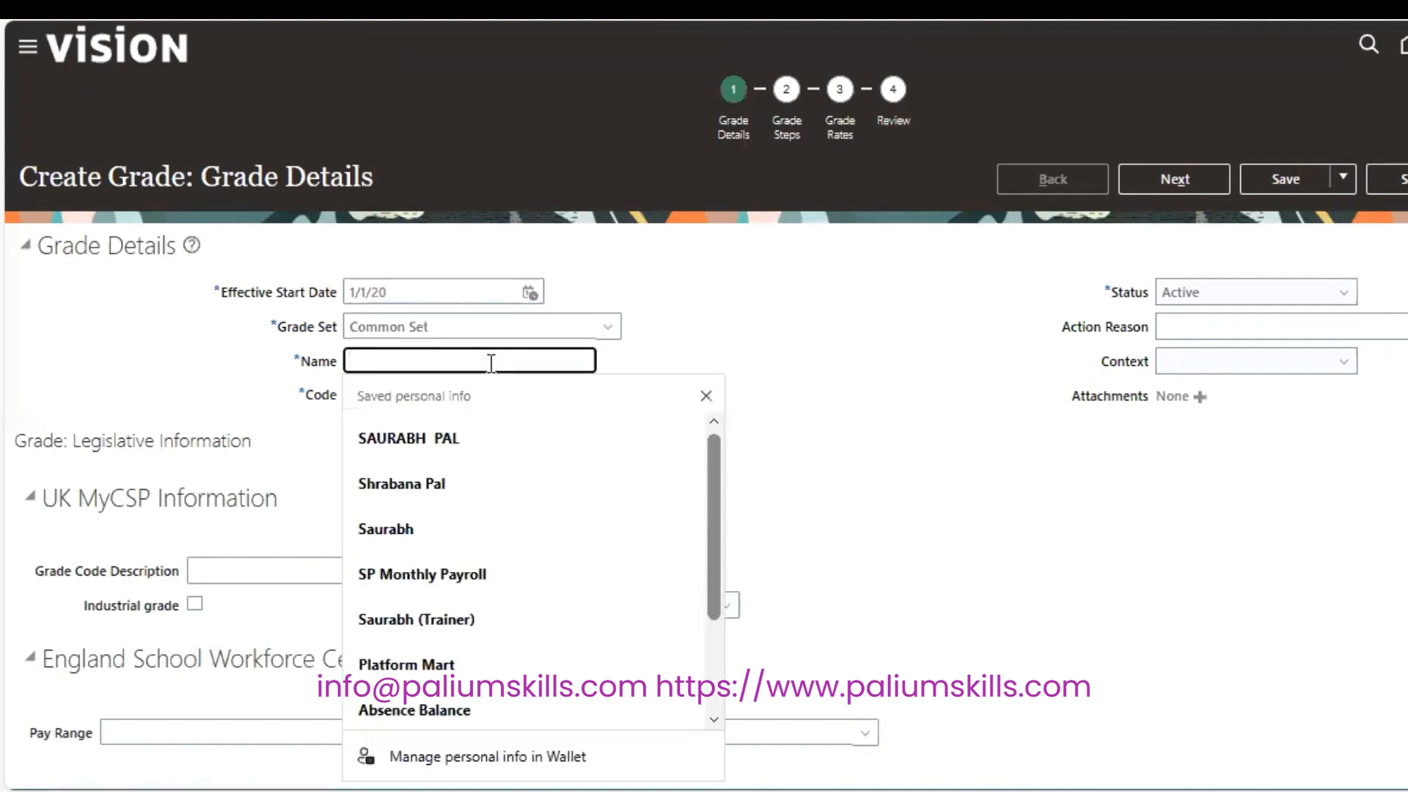
{"action": "type", "text": "SP"}
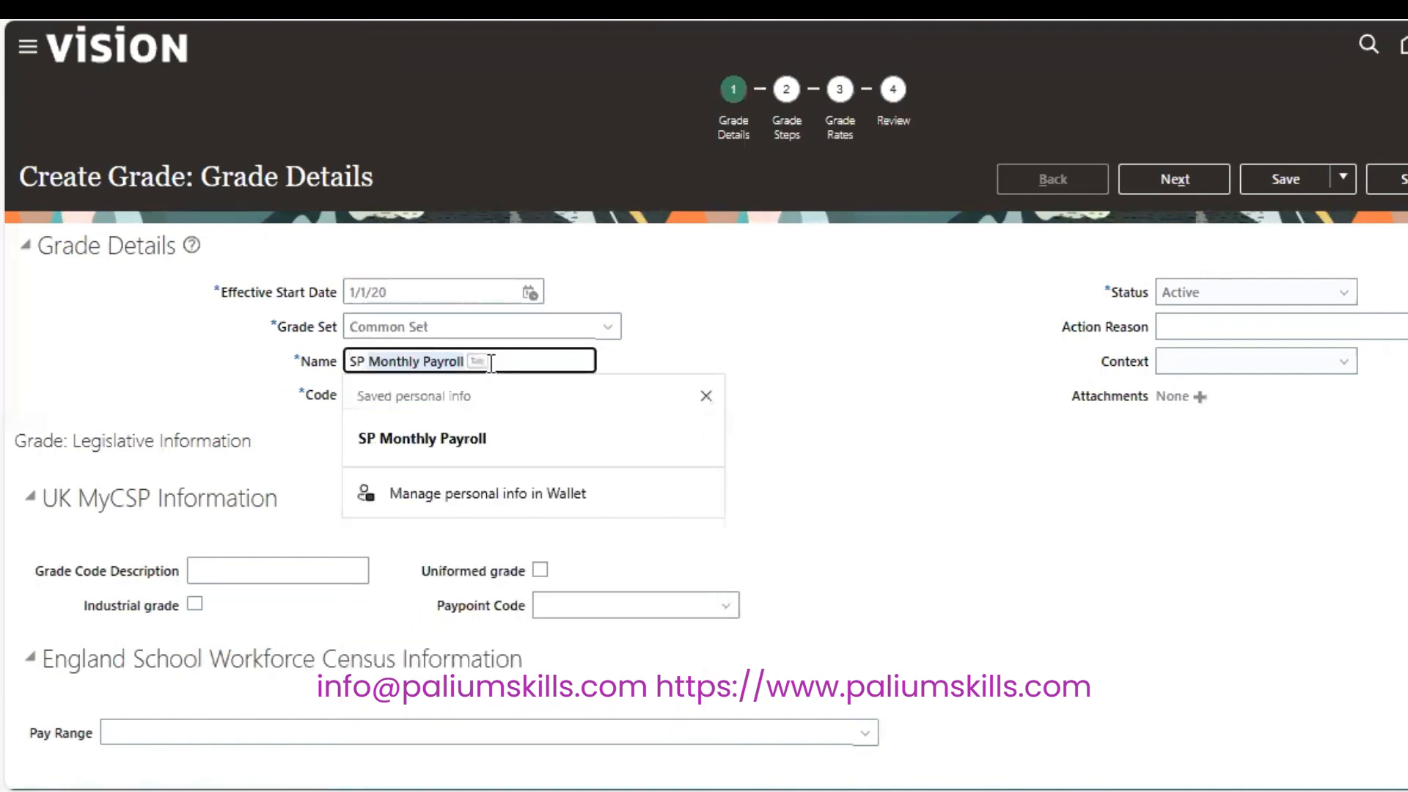
{"action": "type", "text": " A1"}
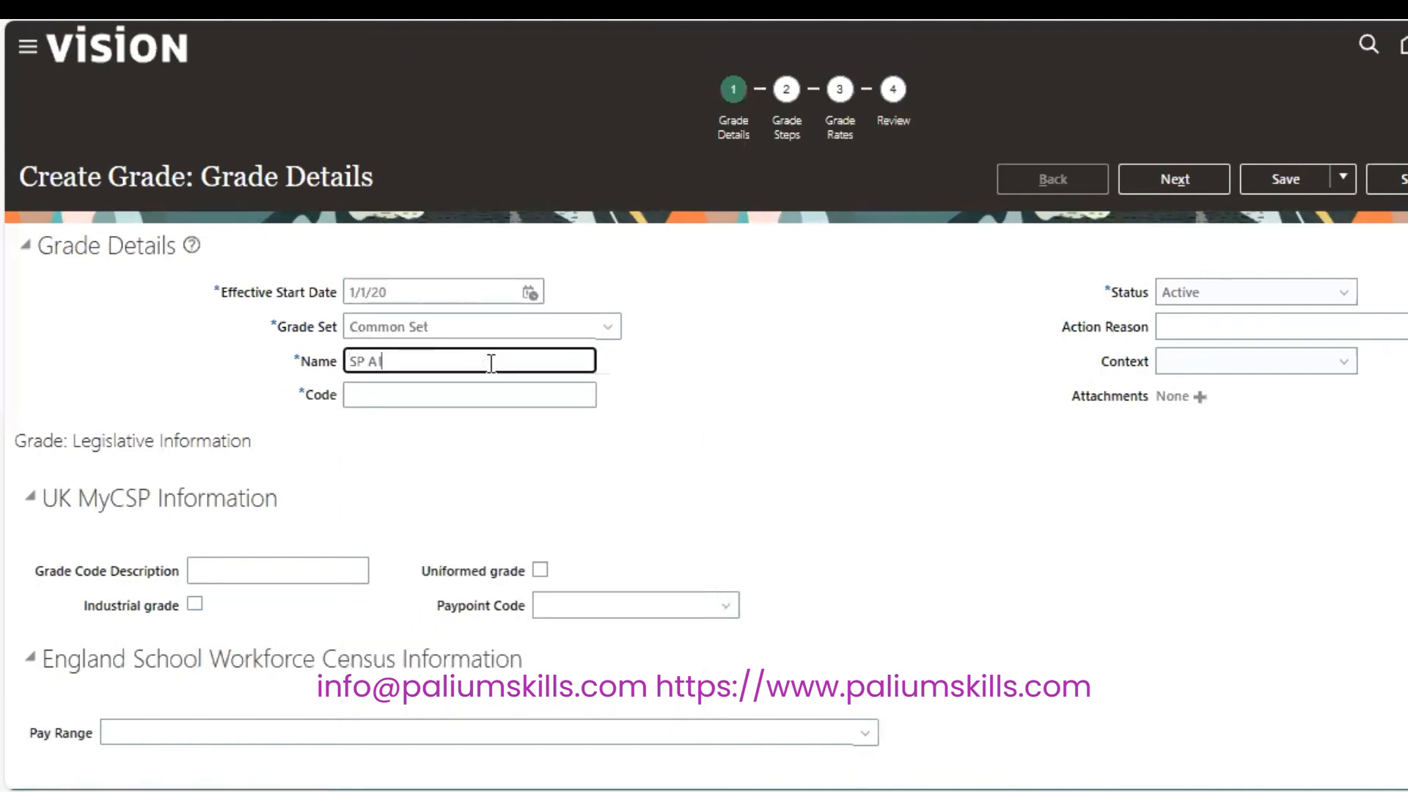
{"action": "key", "text": "Tab"}
{"action": "type", "text": "AP"}
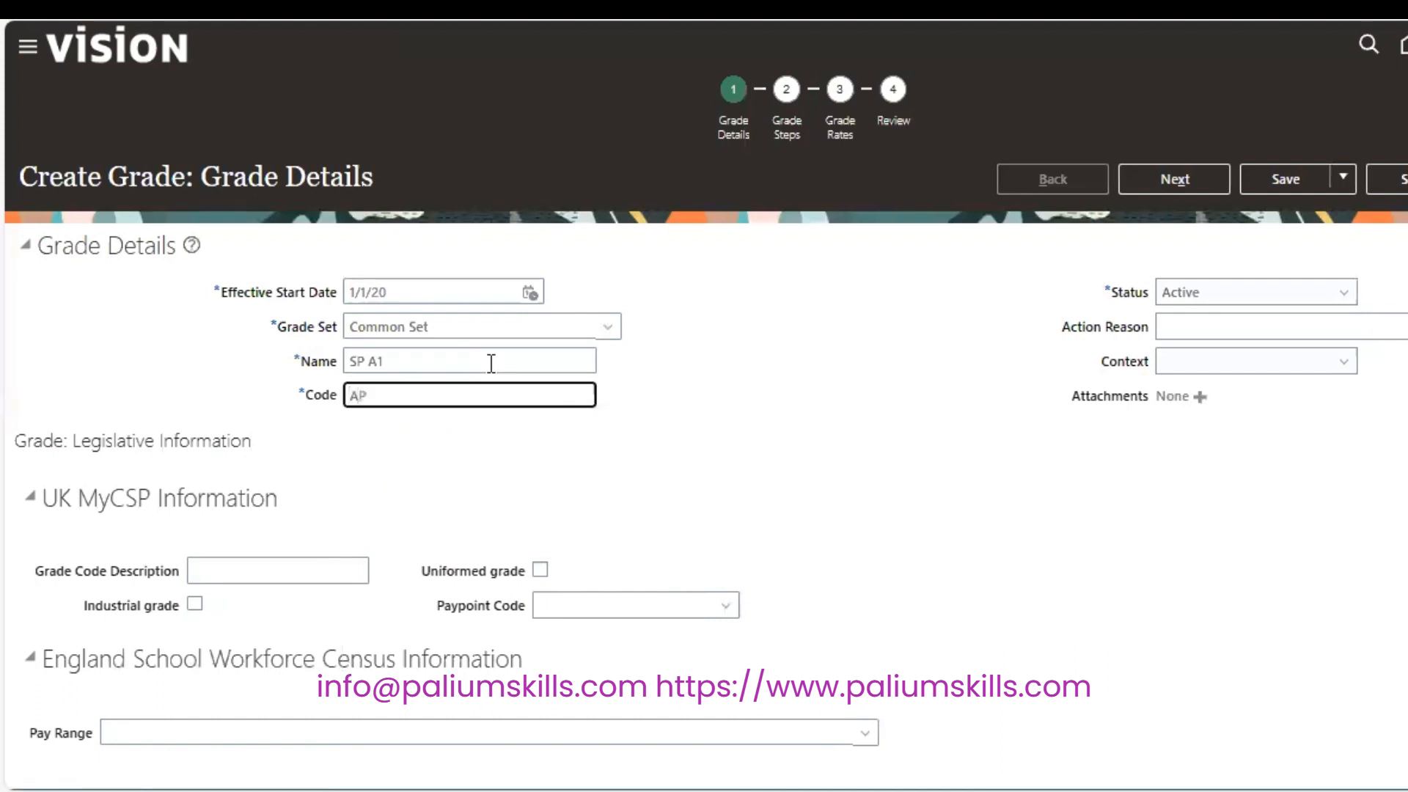
{"action": "key", "text": "BackSpace"}
{"action": "key", "text": "BackSpace"}
{"action": "type", "text": "SP_A1"}
{"action": "key", "text": "Tab"}
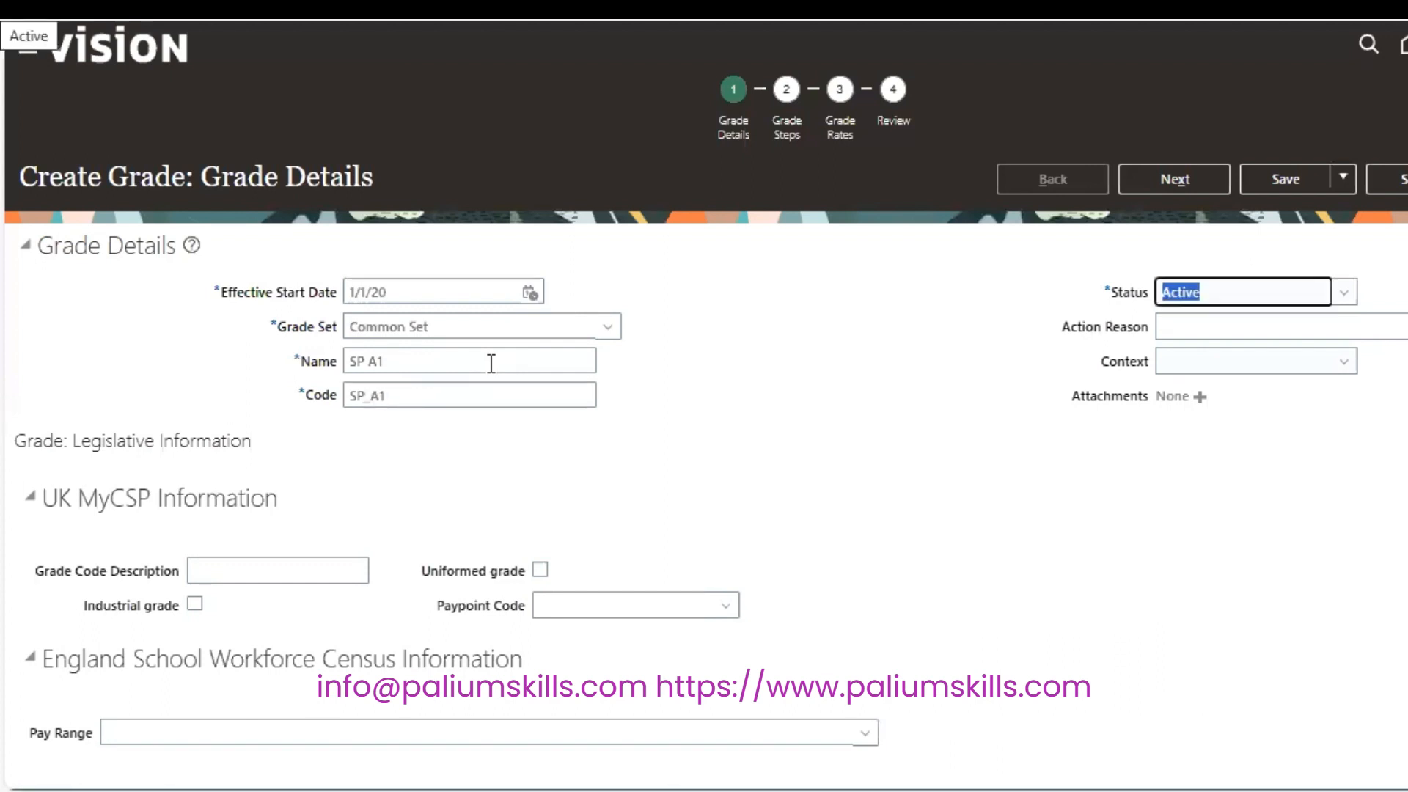
{"action": "left_click", "coordinate": [324, 576]}
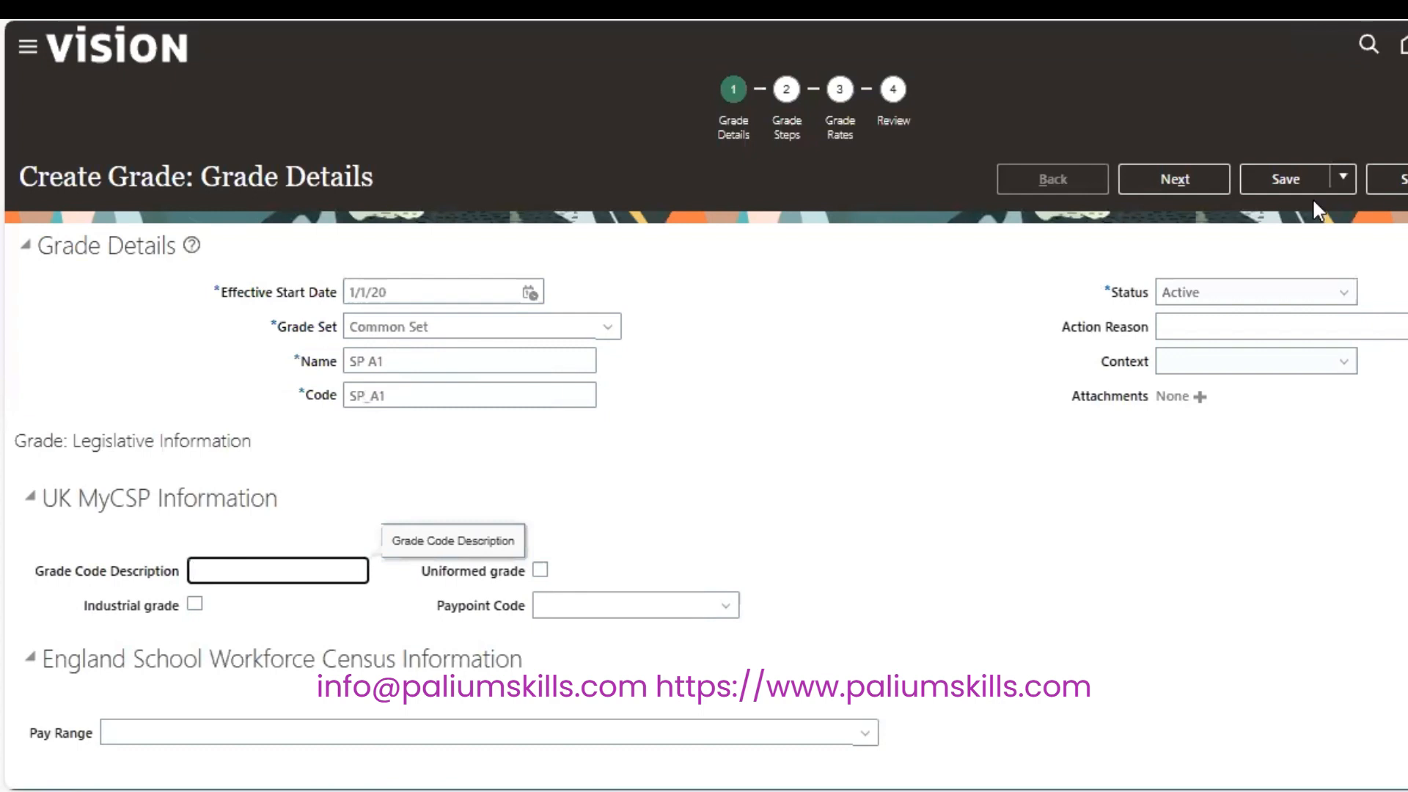
{"action": "left_click", "coordinate": [1178, 178]}
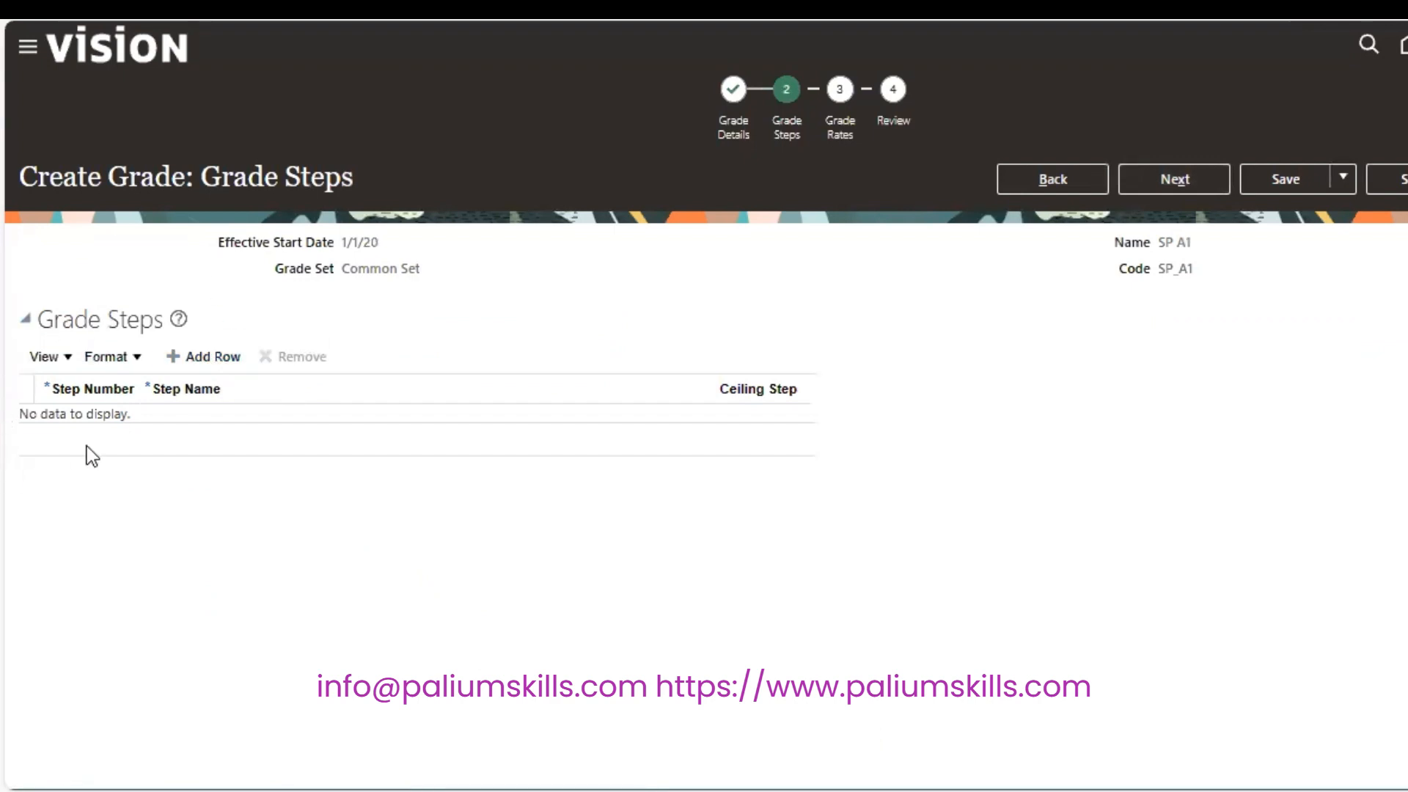
{"action": "left_click", "coordinate": [1177, 183]}
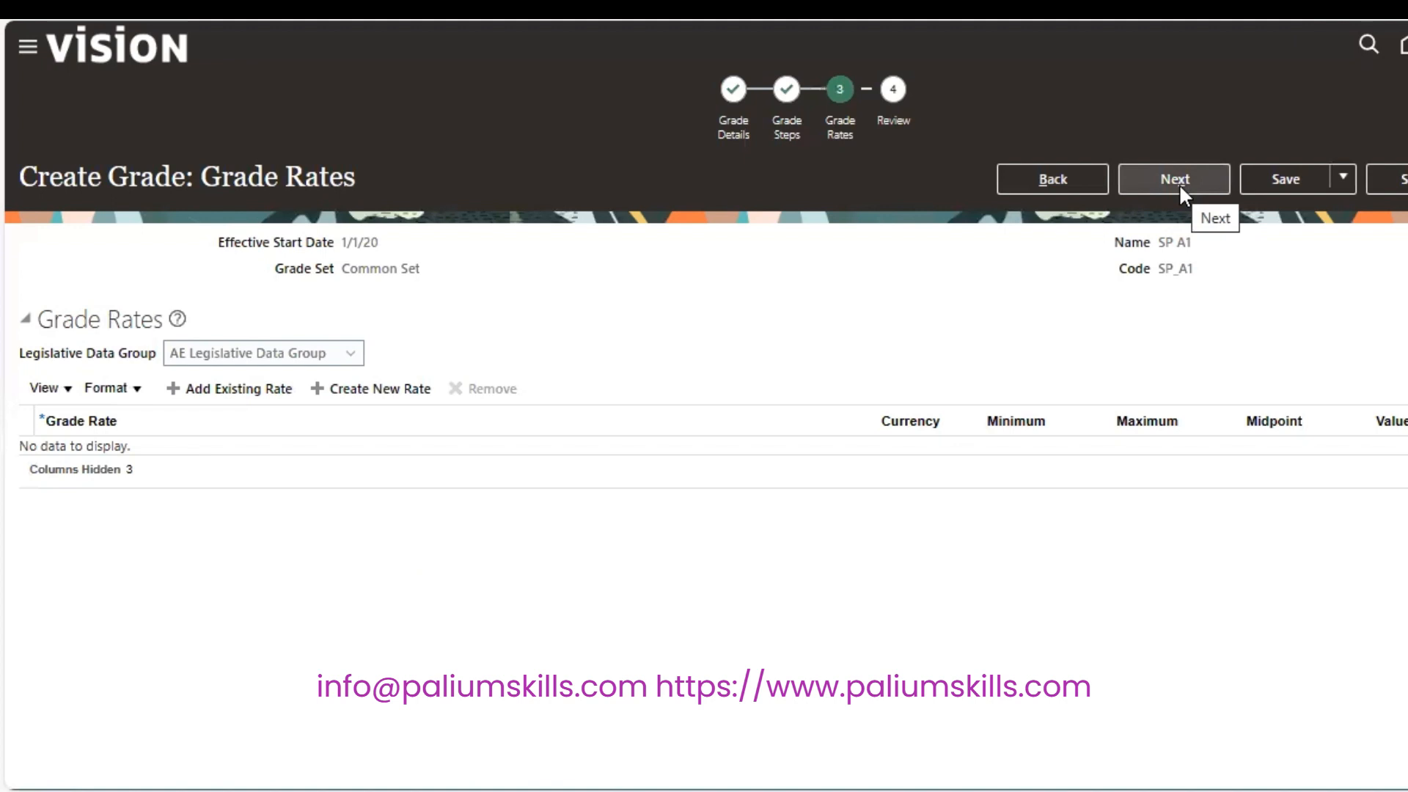
Select US Legislative Data Group as the grade rate's legislative data group.
{"action": "left_click", "coordinate": [353, 355]}
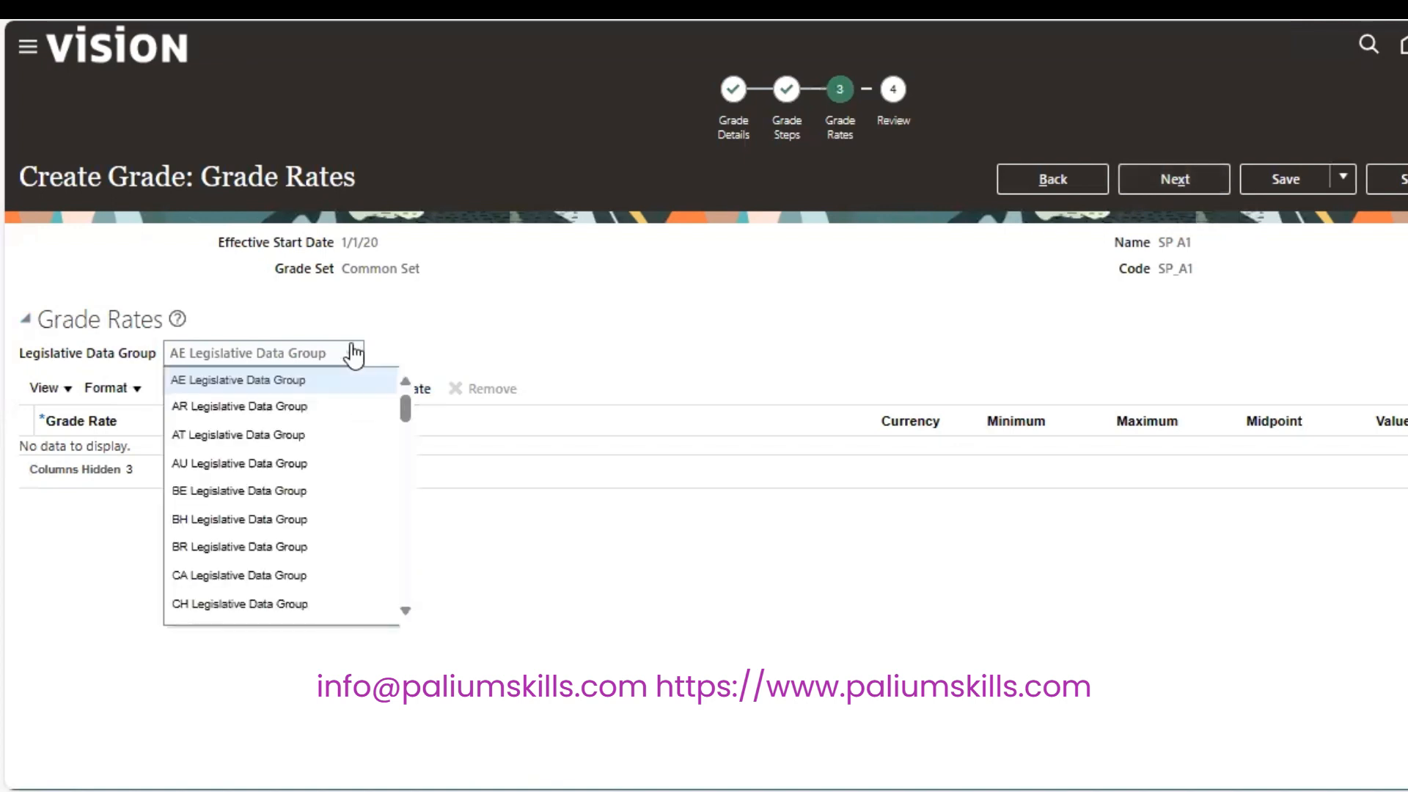
{"action": "left_click_drag", "start_coordinate": [408, 413], "coordinate": [412, 598]}
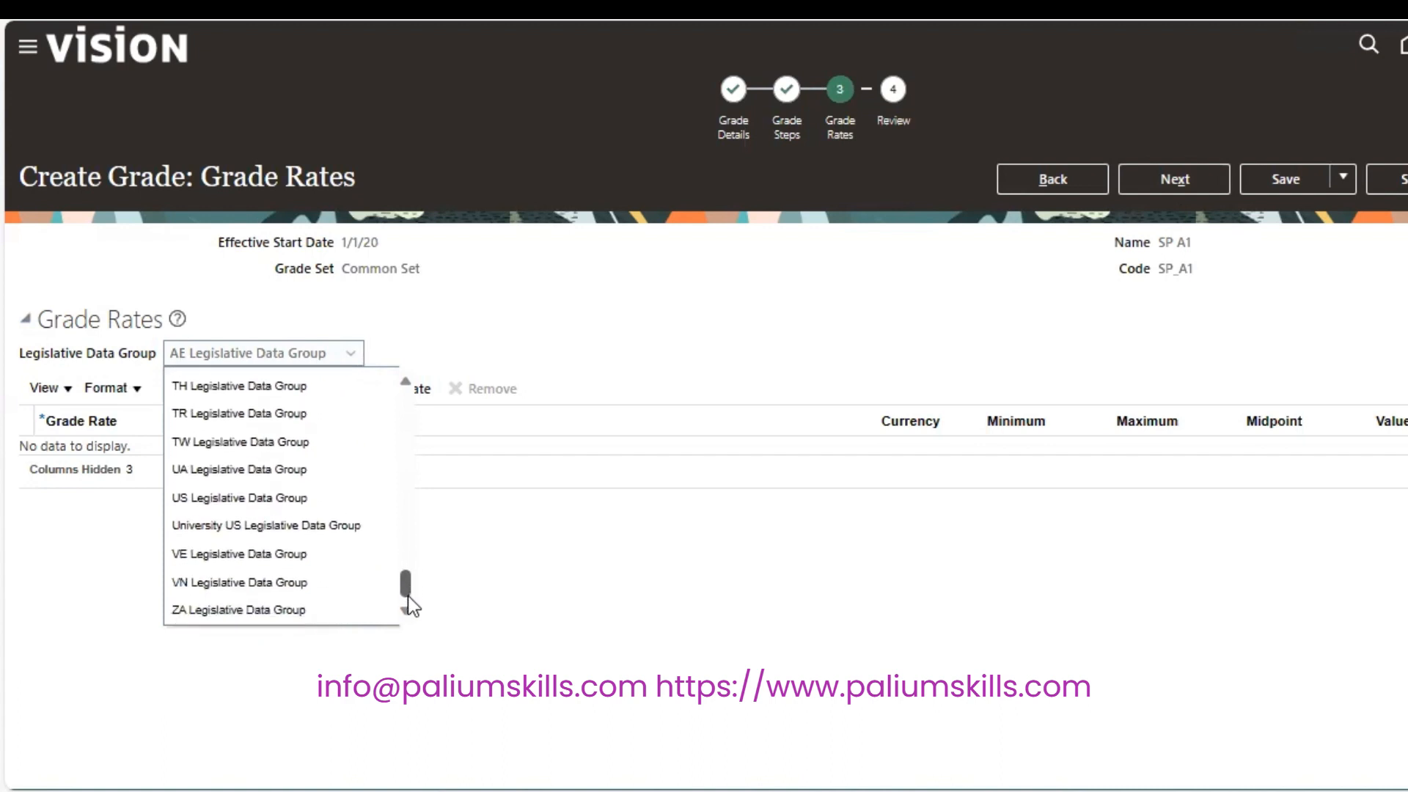
{"action": "left_click", "coordinate": [307, 498]}
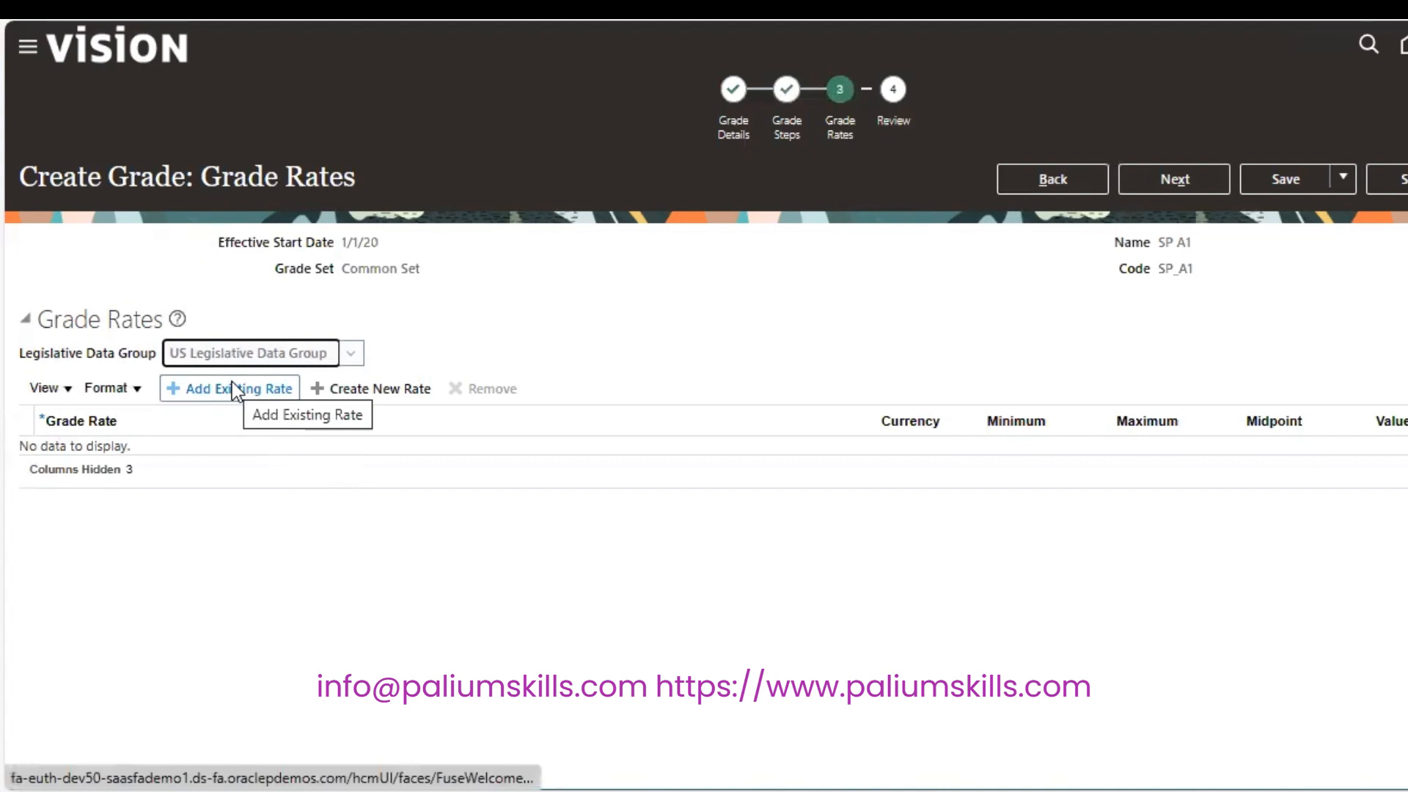
{"action": "left_click", "coordinate": [384, 395]}
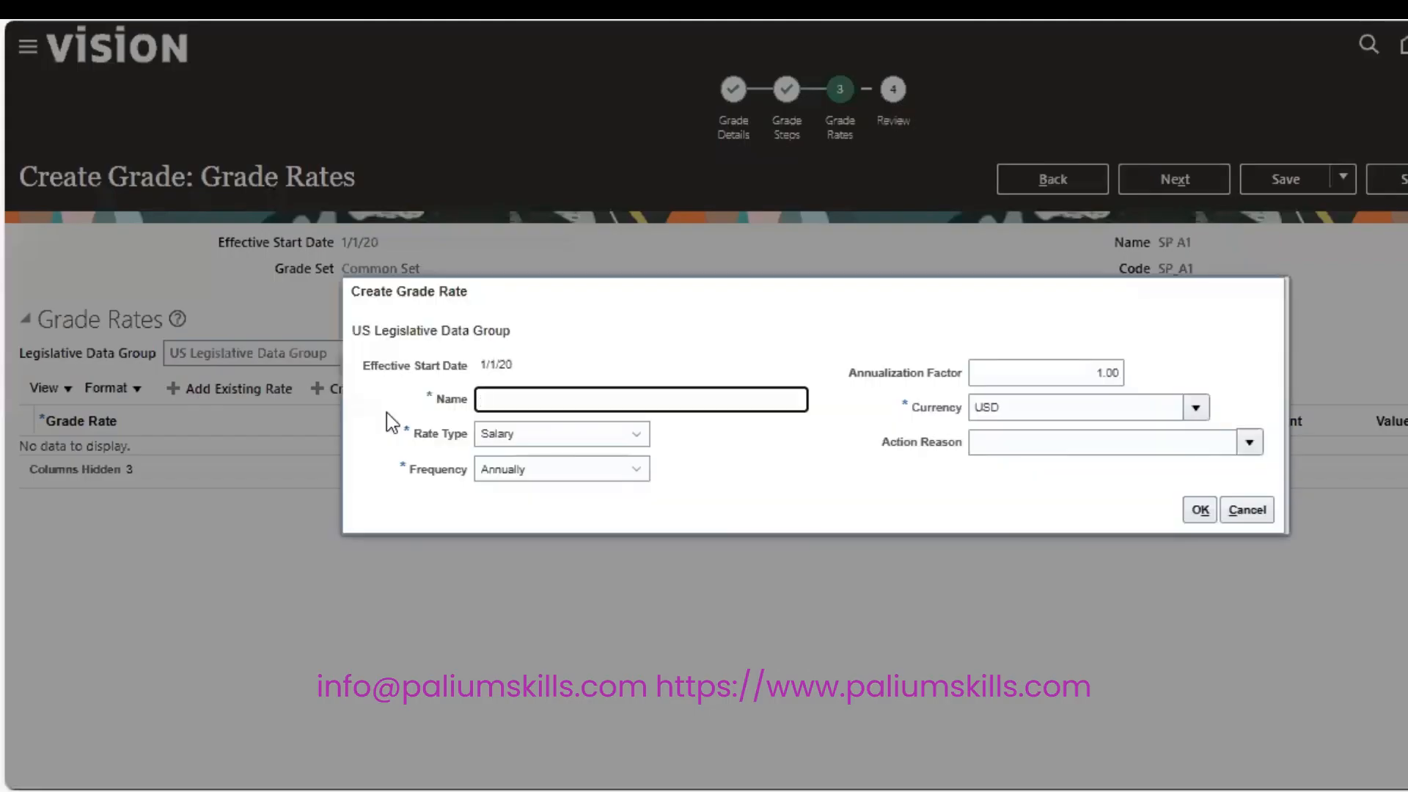
{"action": "left_click", "coordinate": [629, 401]}
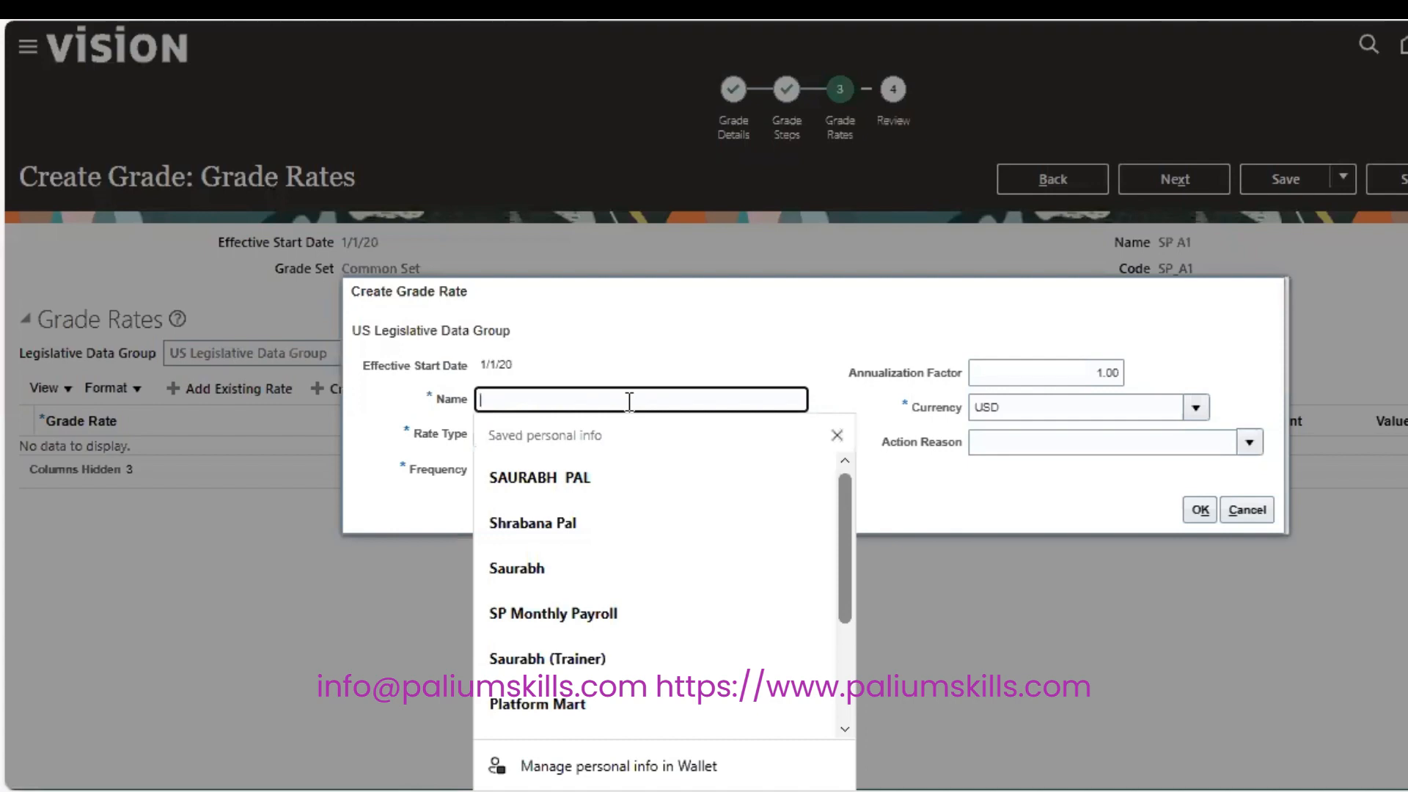
{"action": "type", "text": "SP"}
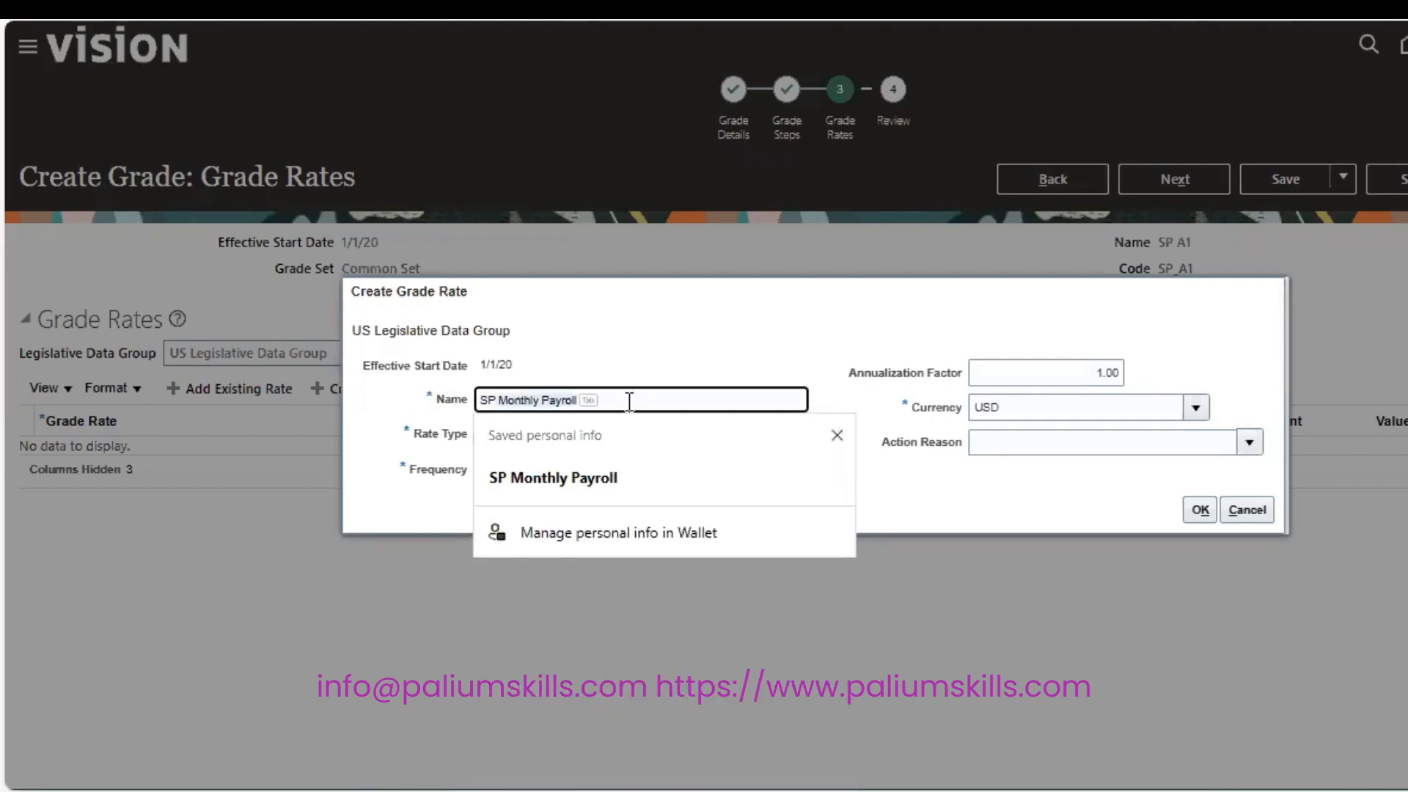
{"action": "key", "text": "BackSpace"}
{"action": "key", "text": "BackSpace"}
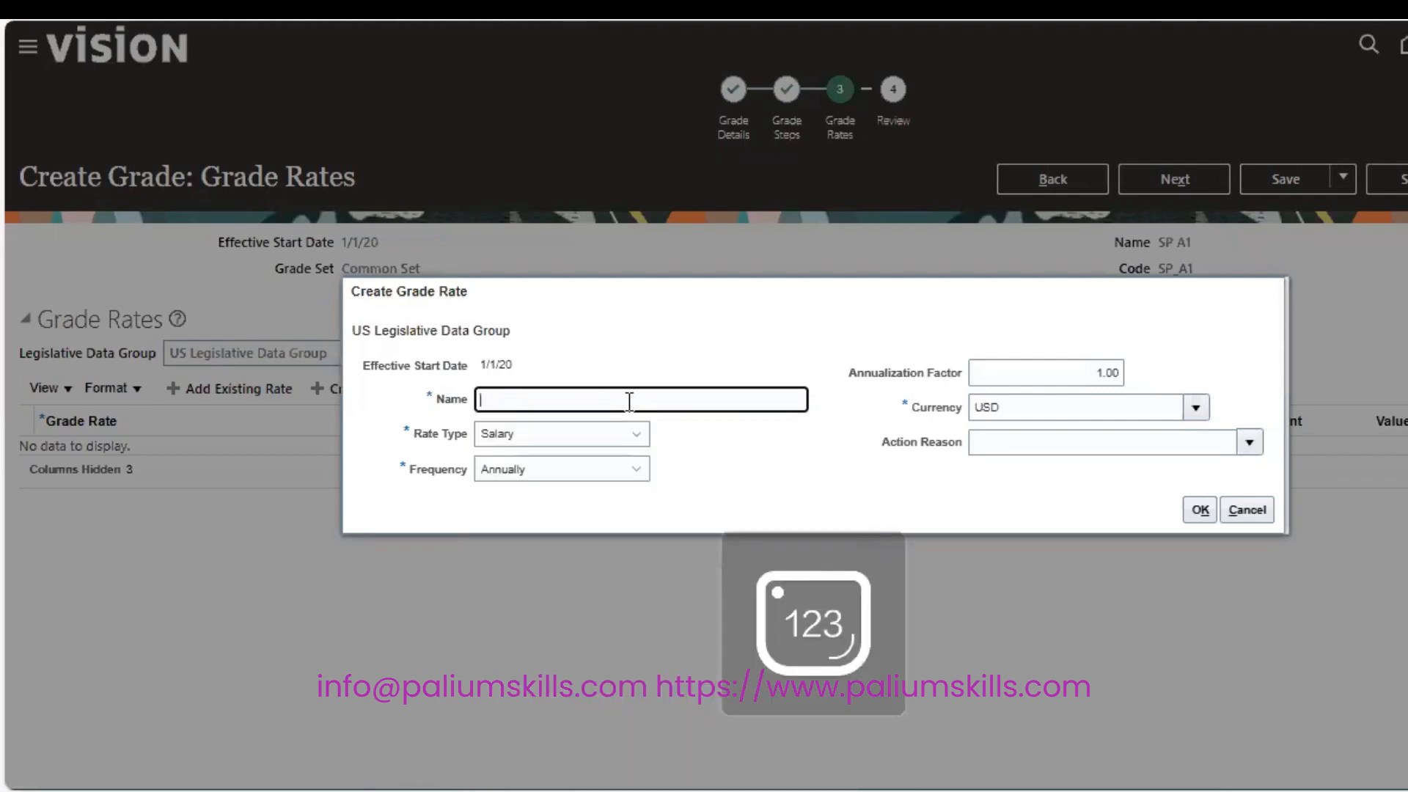
{"action": "left_click", "coordinate": [1226, 506]}
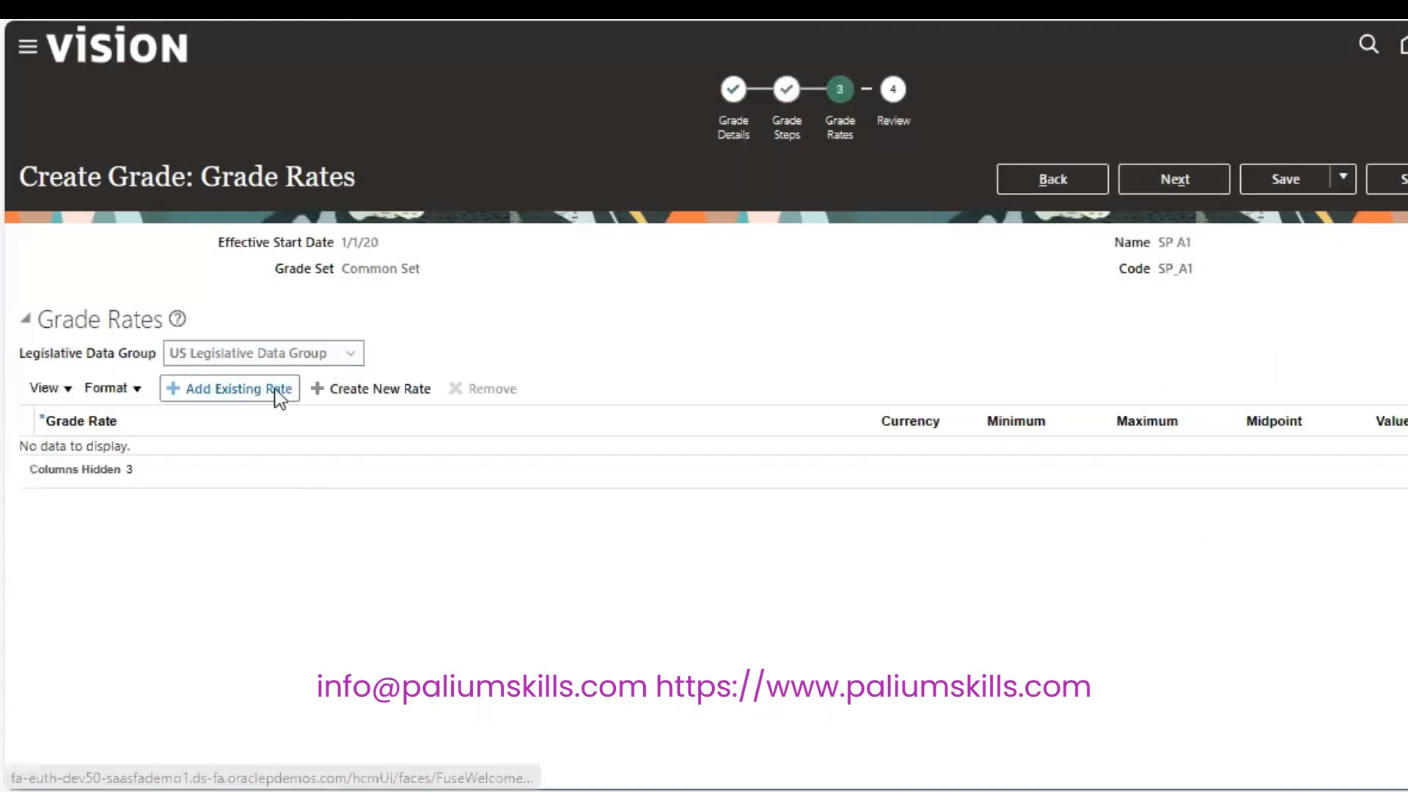
{"action": "left_click", "coordinate": [272, 393]}
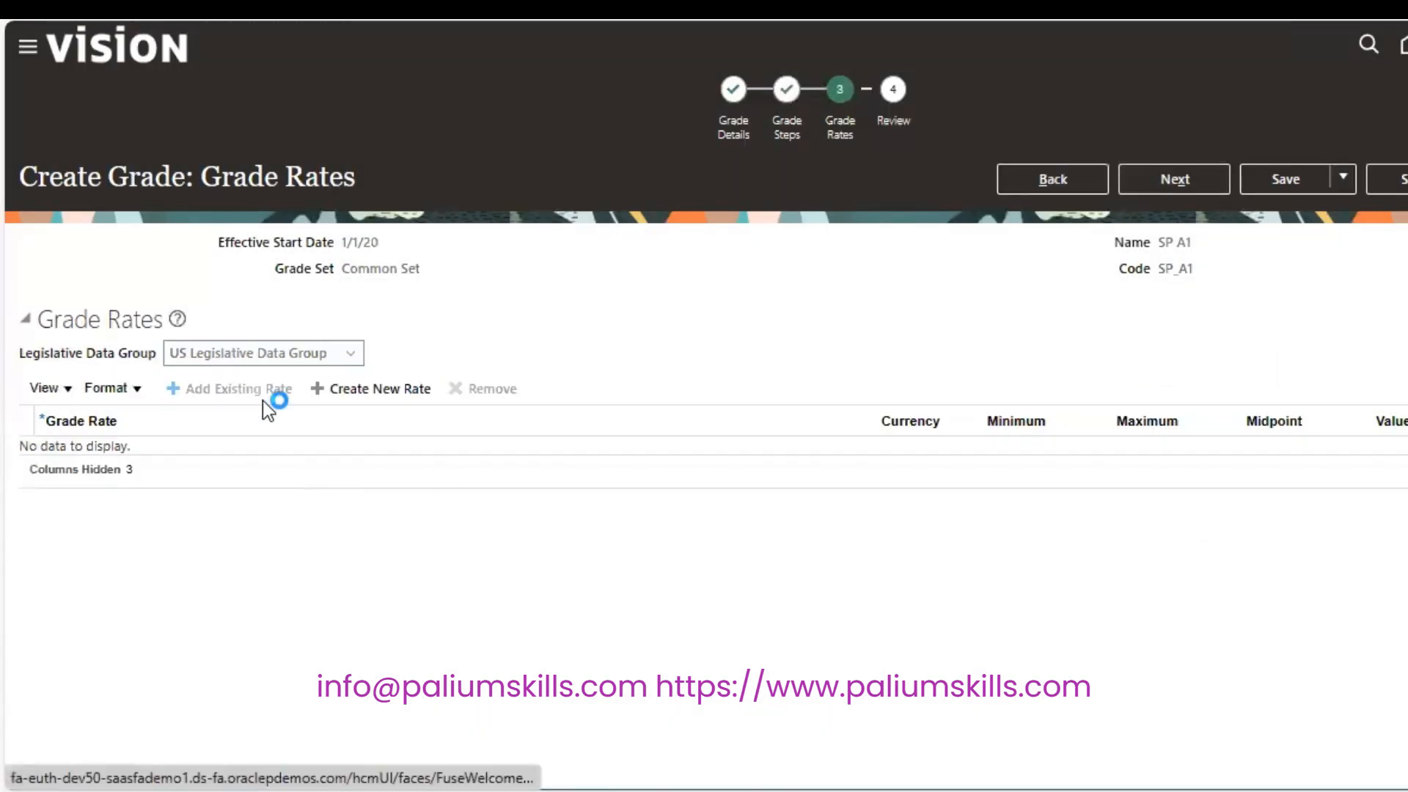
Search rates for 'US' and add the existing US Annual Salary Grade Rate.
{"action": "left_click", "coordinate": [357, 460]}
{"action": "left_click", "coordinate": [57, 491]}
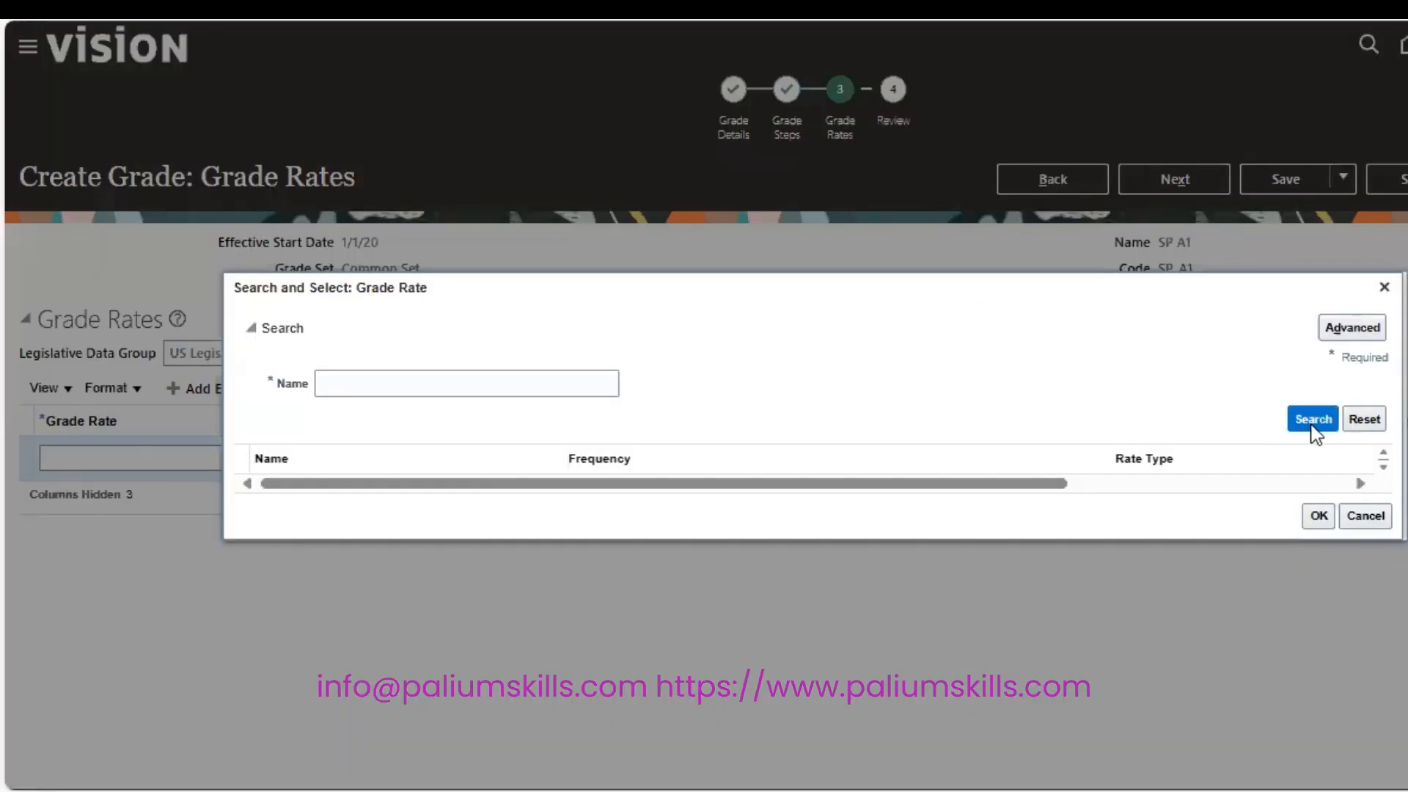
{"action": "left_click", "coordinate": [1312, 423]}
{"action": "left_click", "coordinate": [557, 382]}
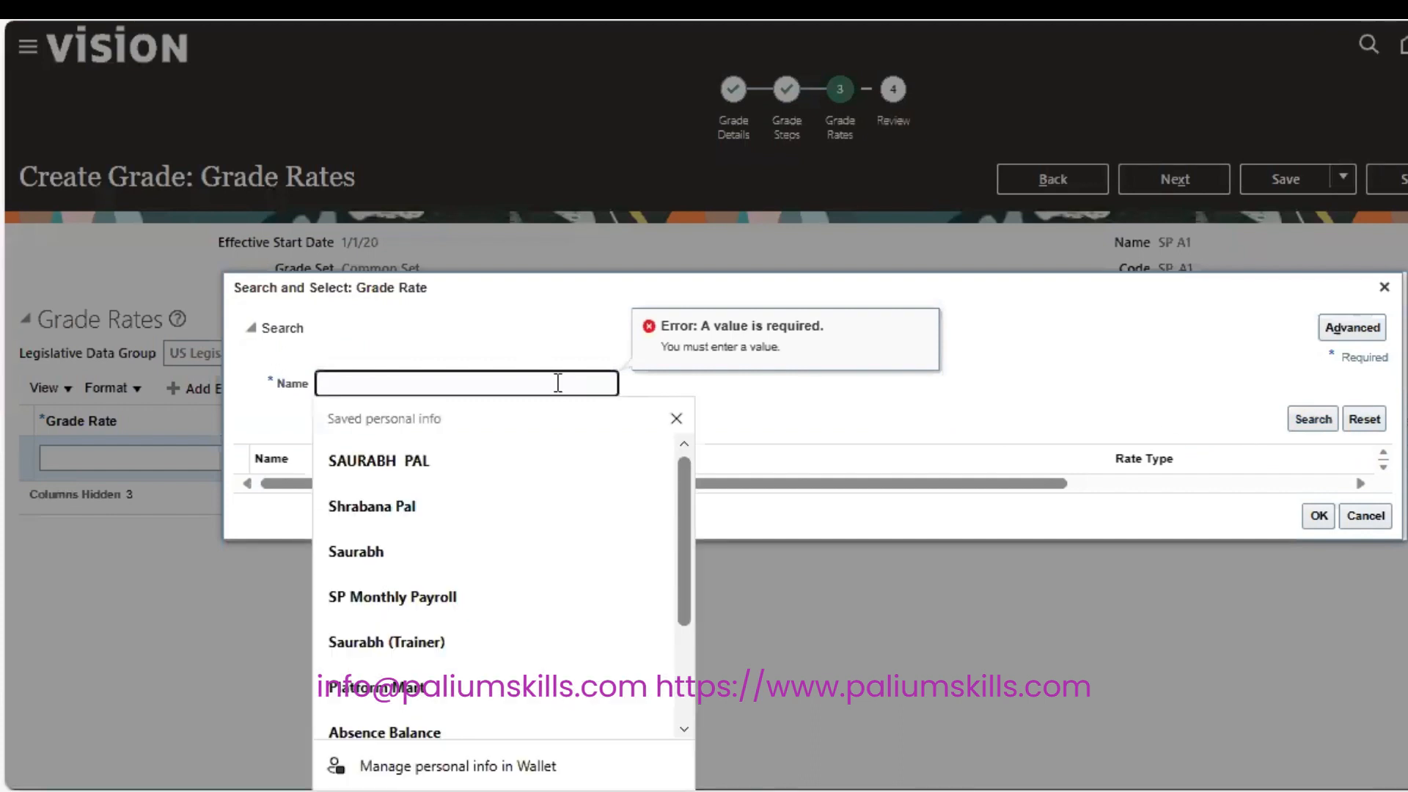
{"action": "type", "text": "US"}
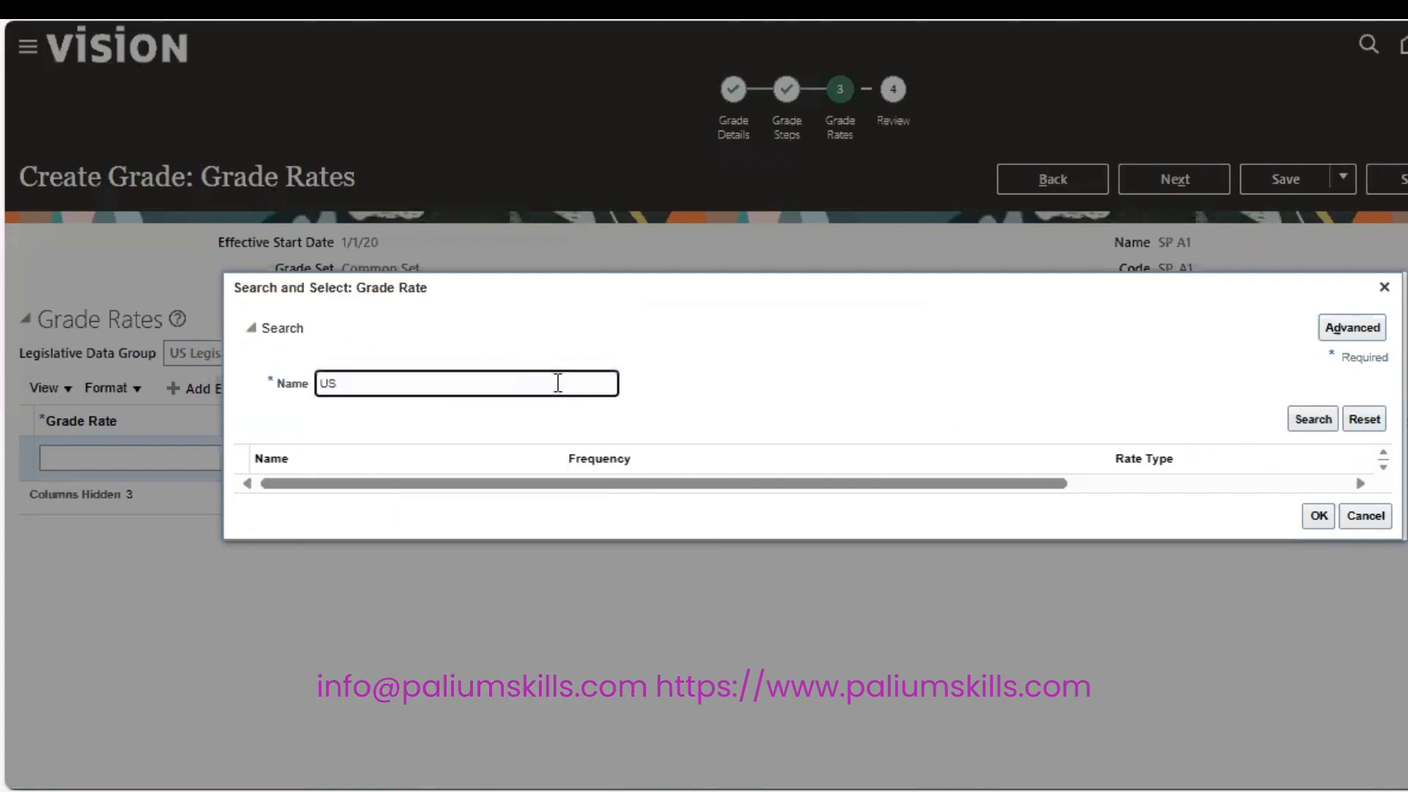
{"action": "key", "text": "Return"}
{"action": "left_click", "coordinate": [555, 488]}
{"action": "left_click", "coordinate": [1317, 548]}
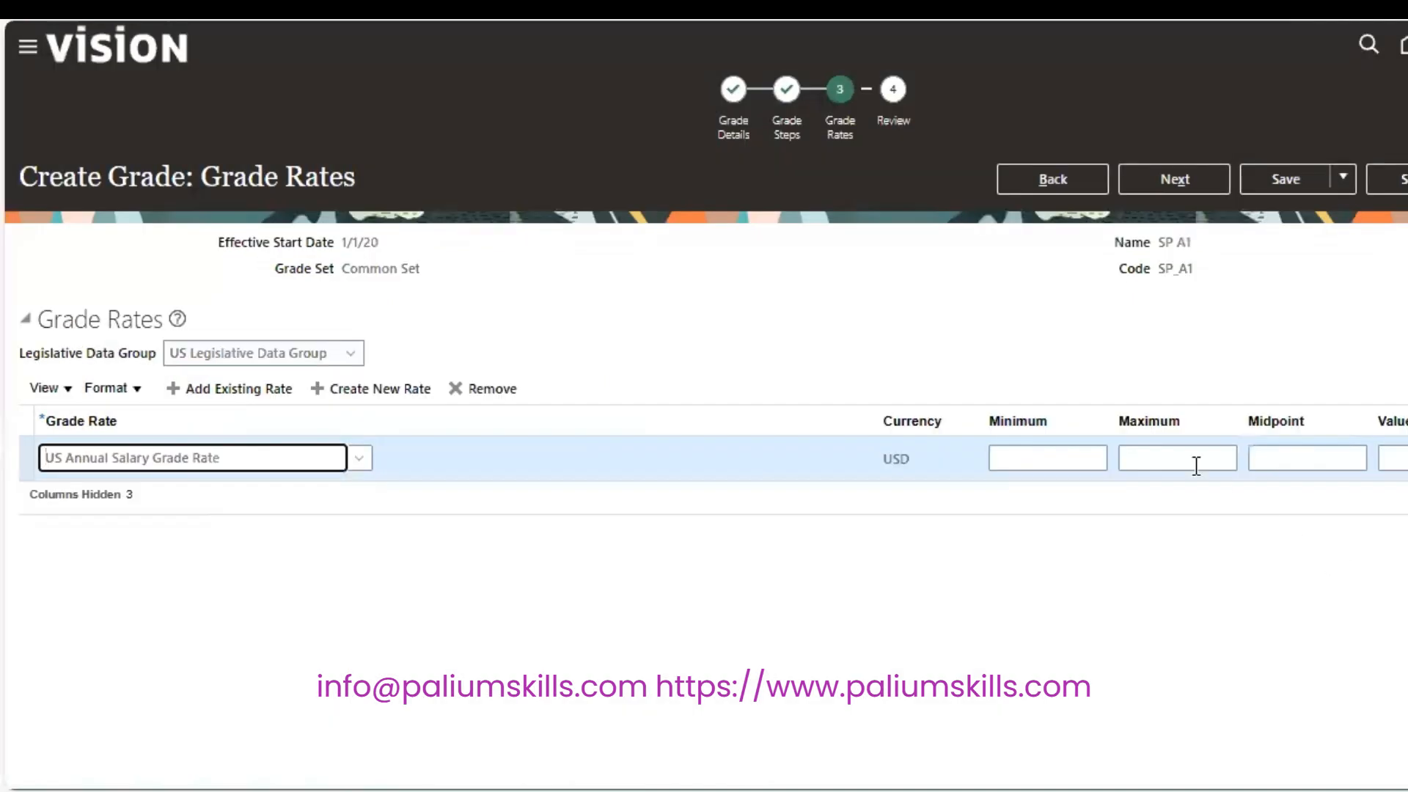
Set the rate's minimum to 80,000 and maximum to 100,000, then advance to Review.
{"action": "left_click", "coordinate": [1104, 455]}
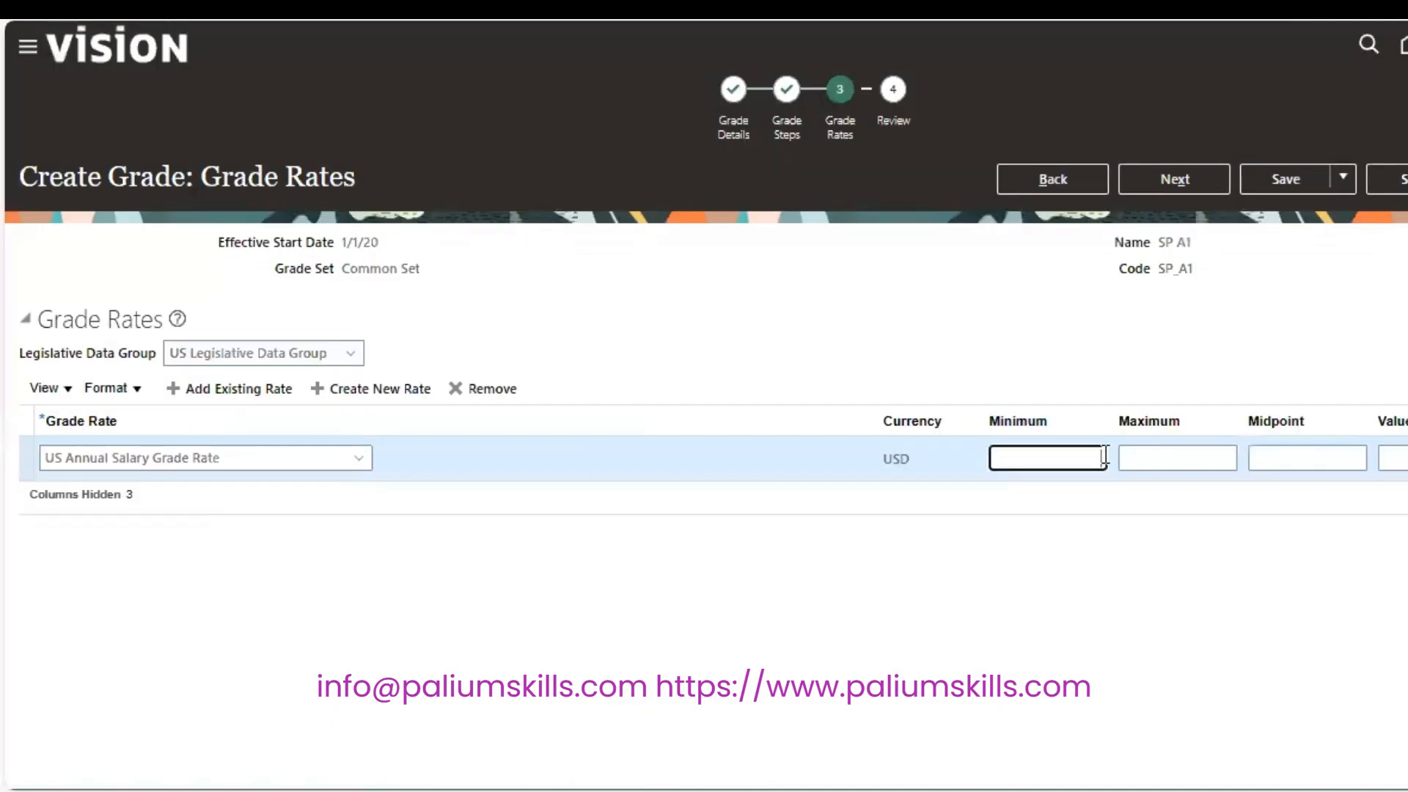
{"action": "type", "text": "10000"}
{"action": "key", "text": "Tab"}
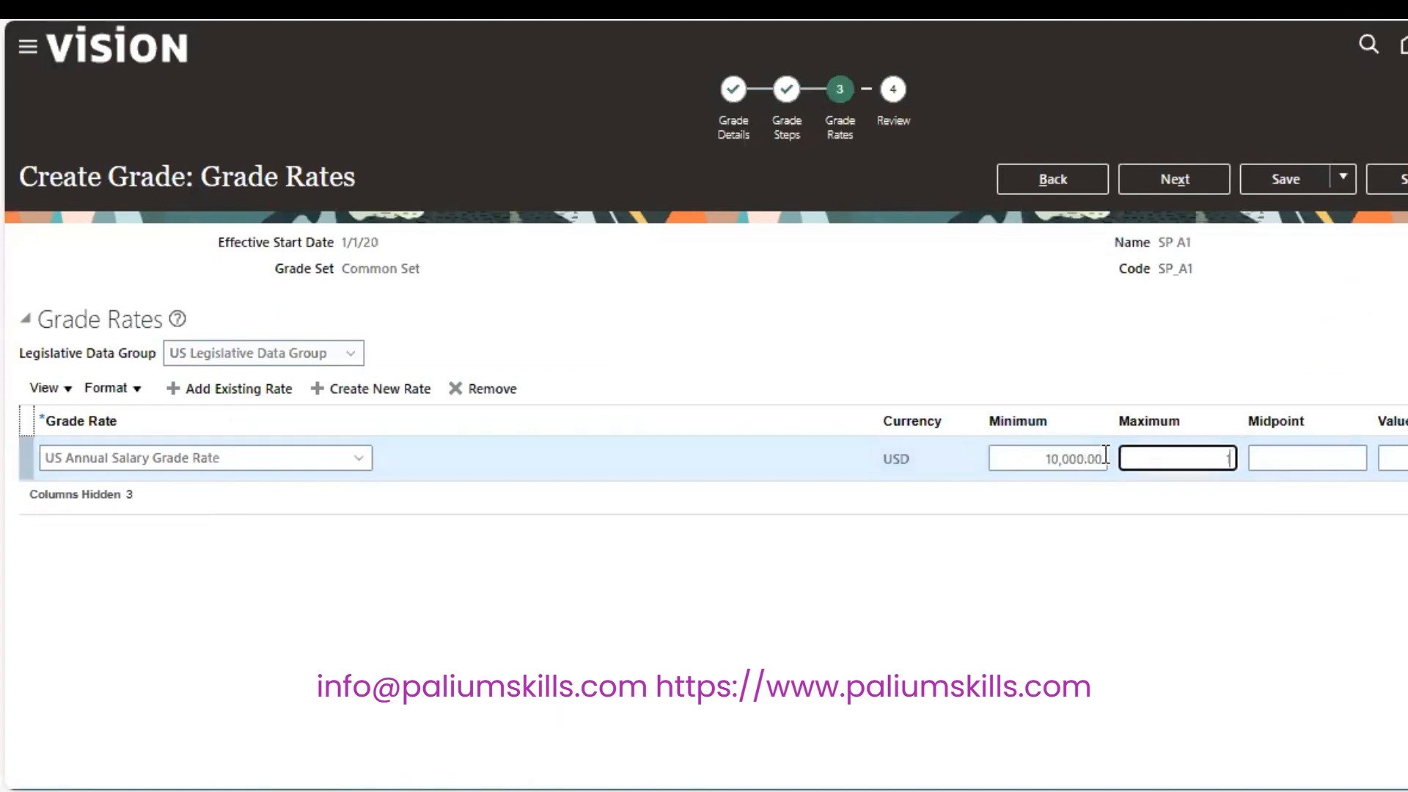
{"action": "key", "text": "shift+Tab"}
{"action": "key", "text": "Home"}
{"action": "type", "text": "800"}
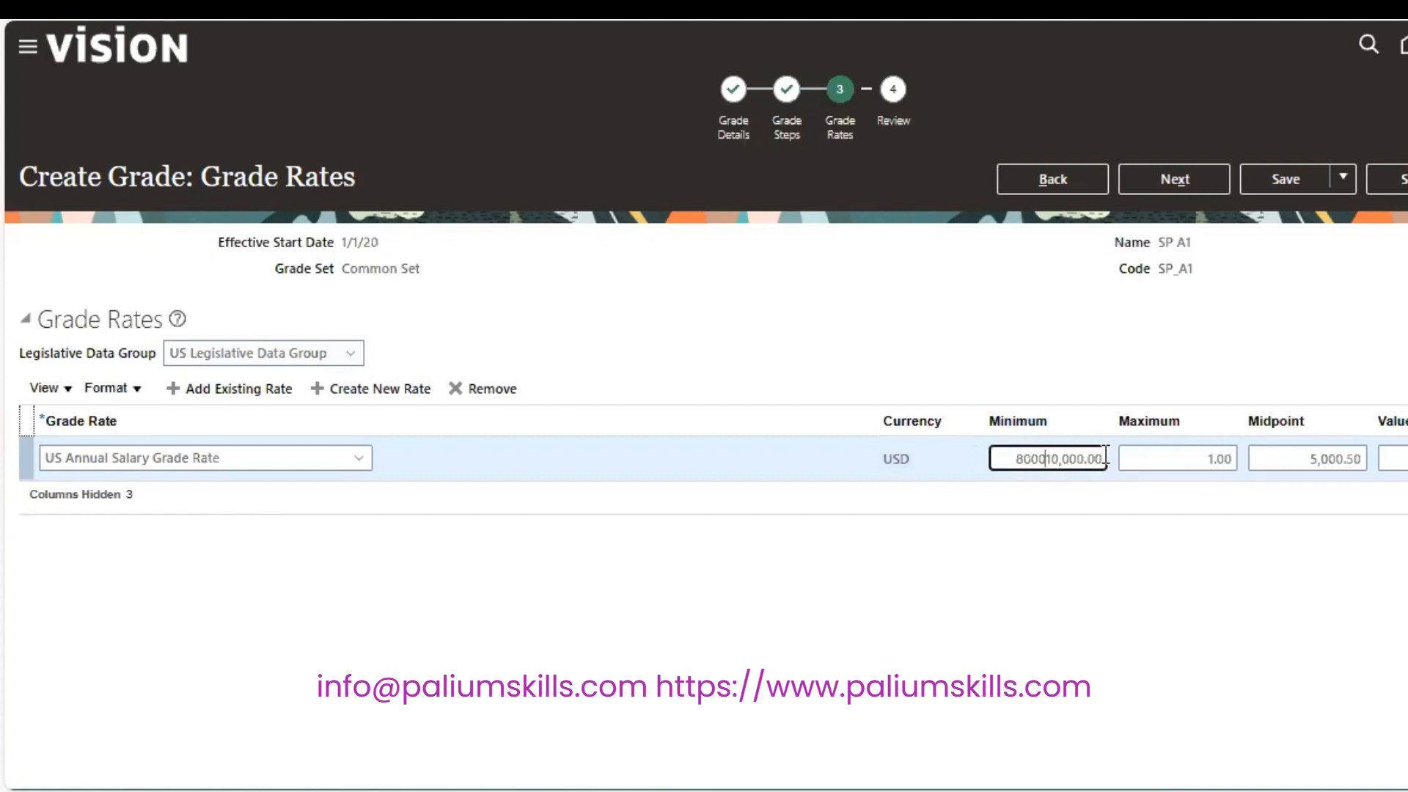
{"action": "key", "text": "Delete"}
{"action": "key", "text": "Delete"}
{"action": "key", "text": "Delete"}
{"action": "key", "text": "Delete"}
{"action": "key", "text": "Tab"}
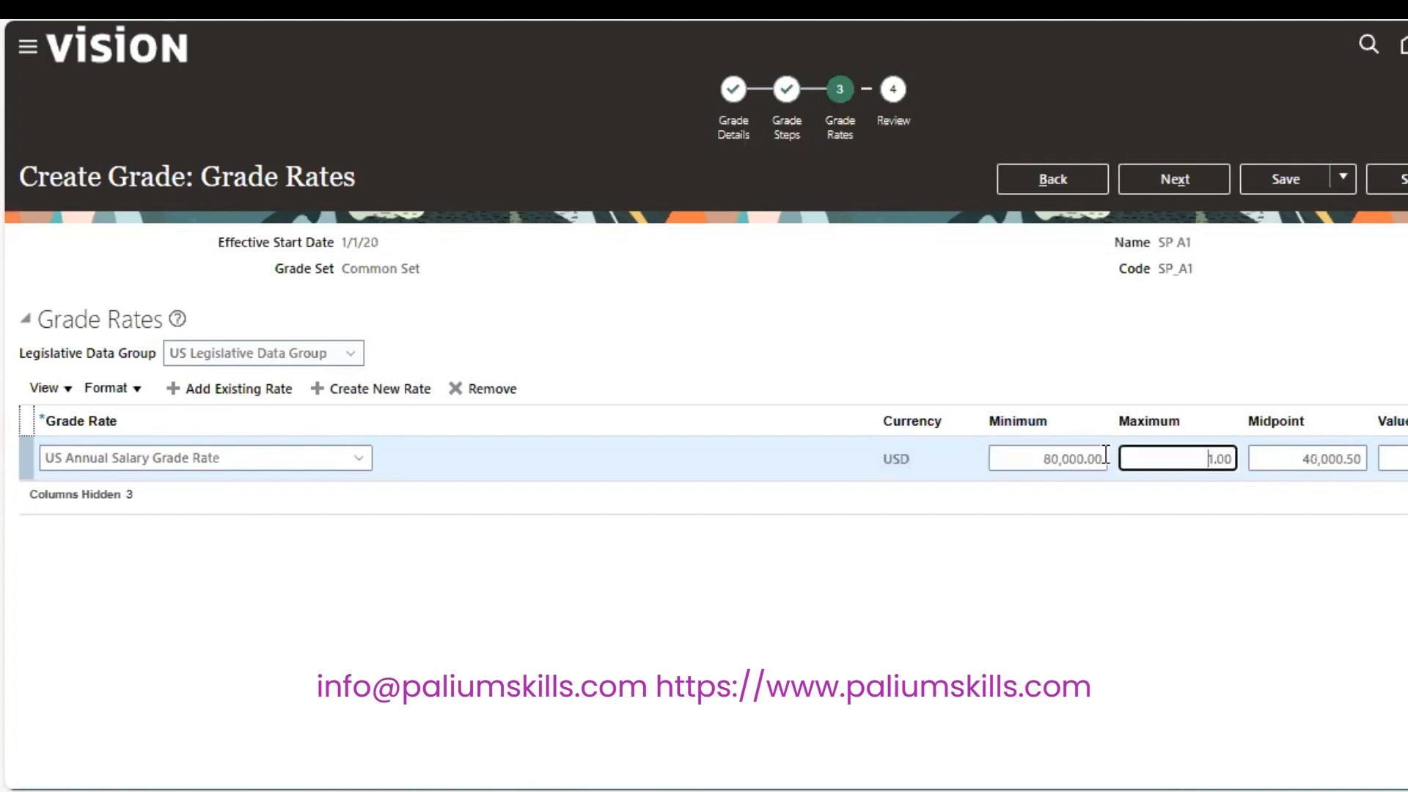
{"action": "key", "text": "Delete"}
{"action": "key", "text": "Delete"}
{"action": "type", "text": "1000"}
{"action": "key", "text": "Tab"}
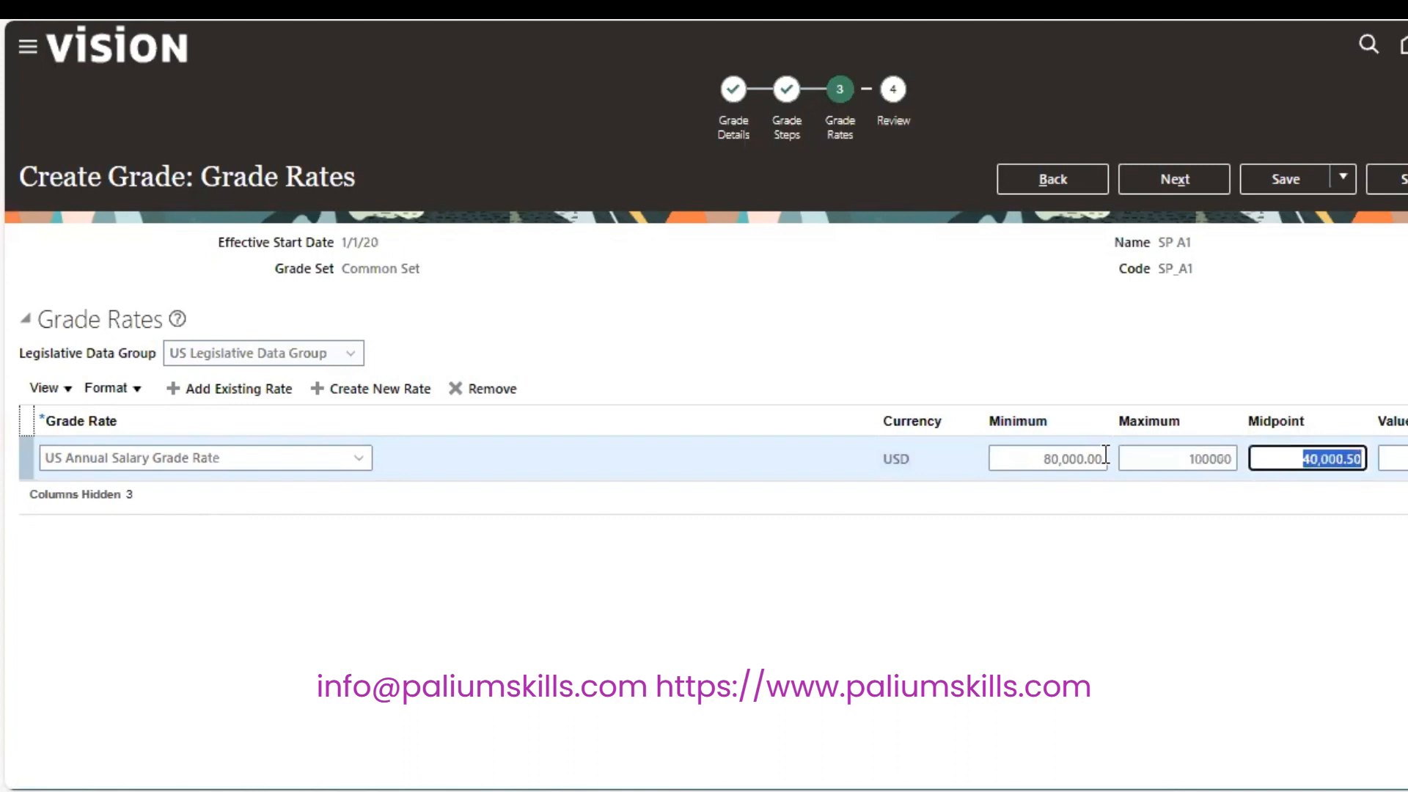
{"action": "left_click", "coordinate": [1171, 184]}
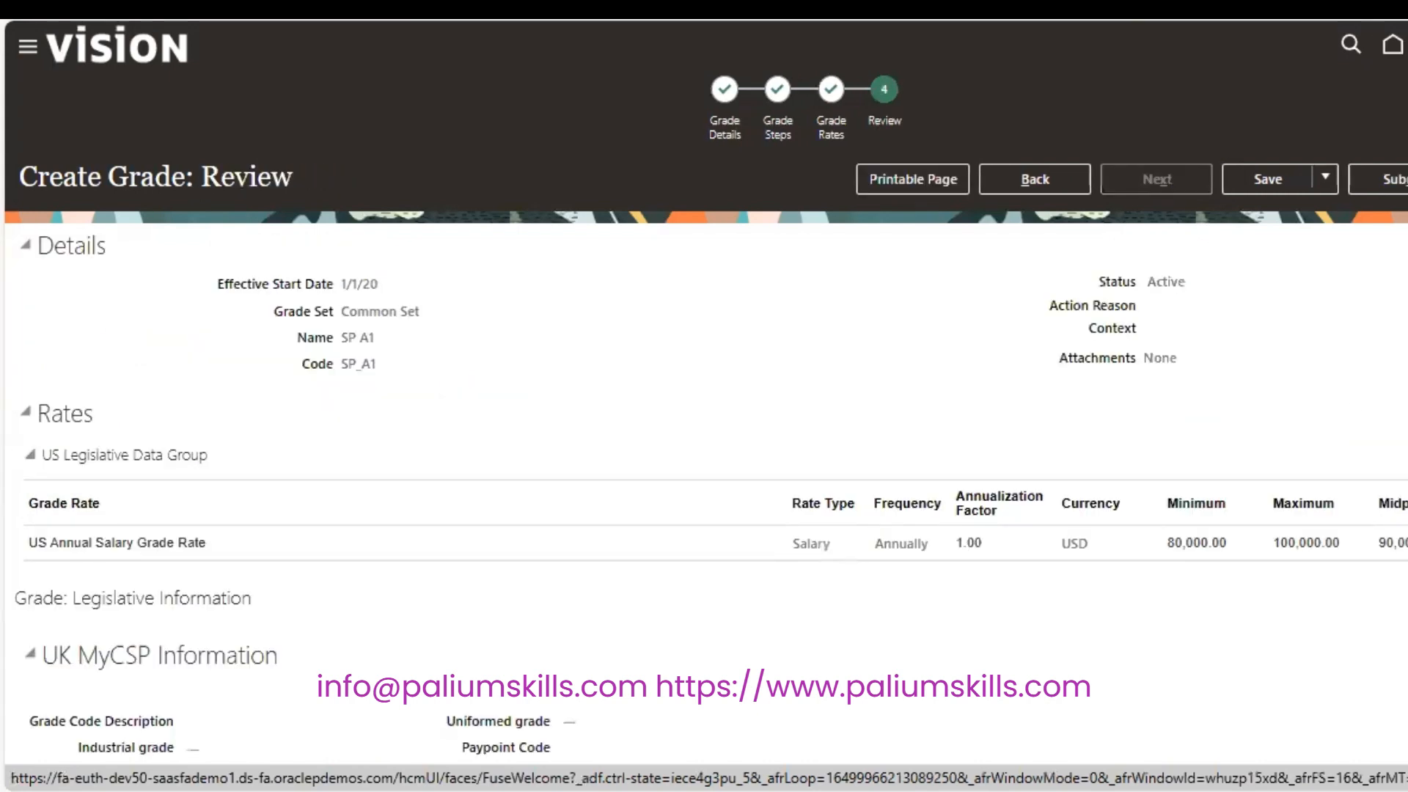
Submit grade SP A1 for approval and acknowledge the submission confirmation.
{"action": "scroll", "coordinate": [706, 404], "scroll_direction": "down", "scroll_amount": 4}
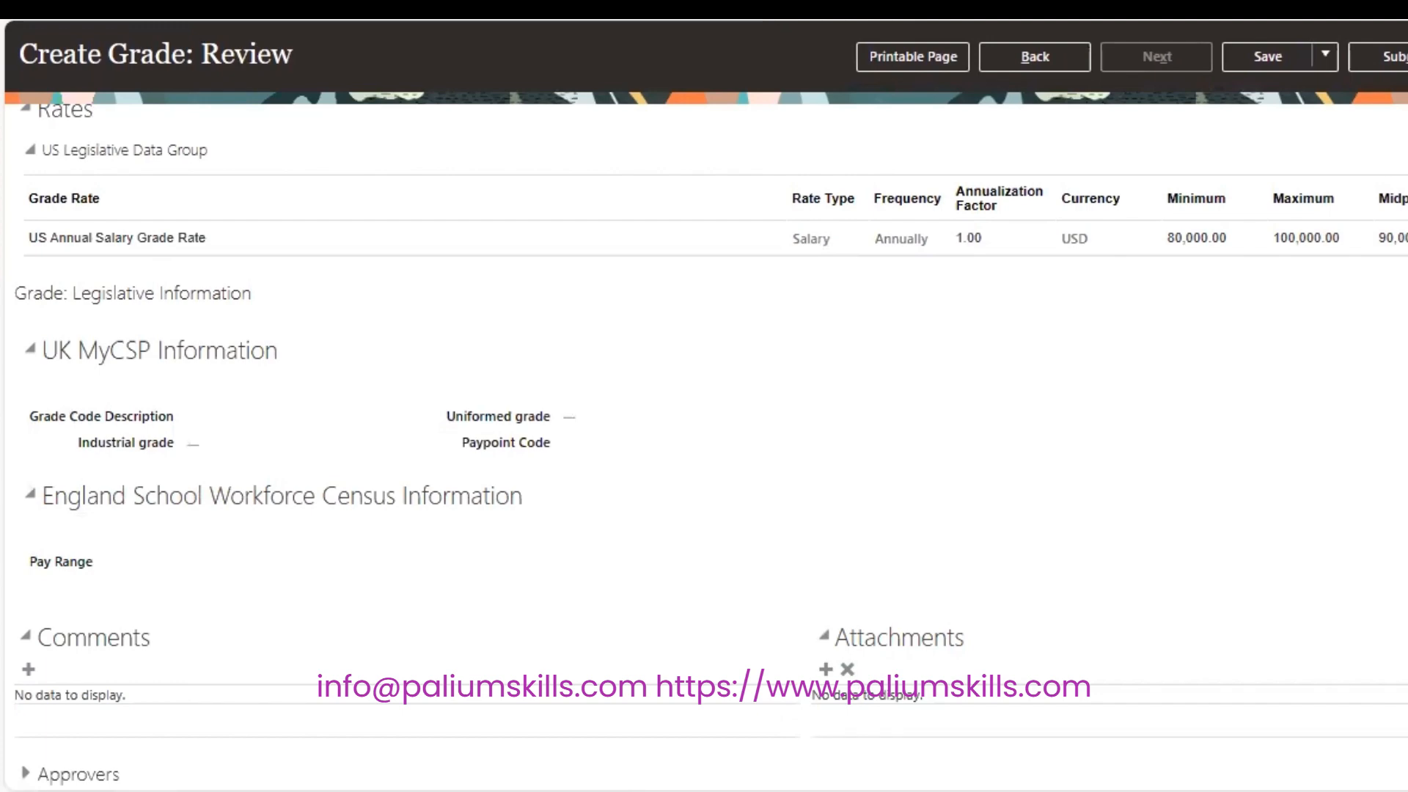
{"action": "scroll", "coordinate": [706, 404], "scroll_direction": "up", "scroll_amount": 4}
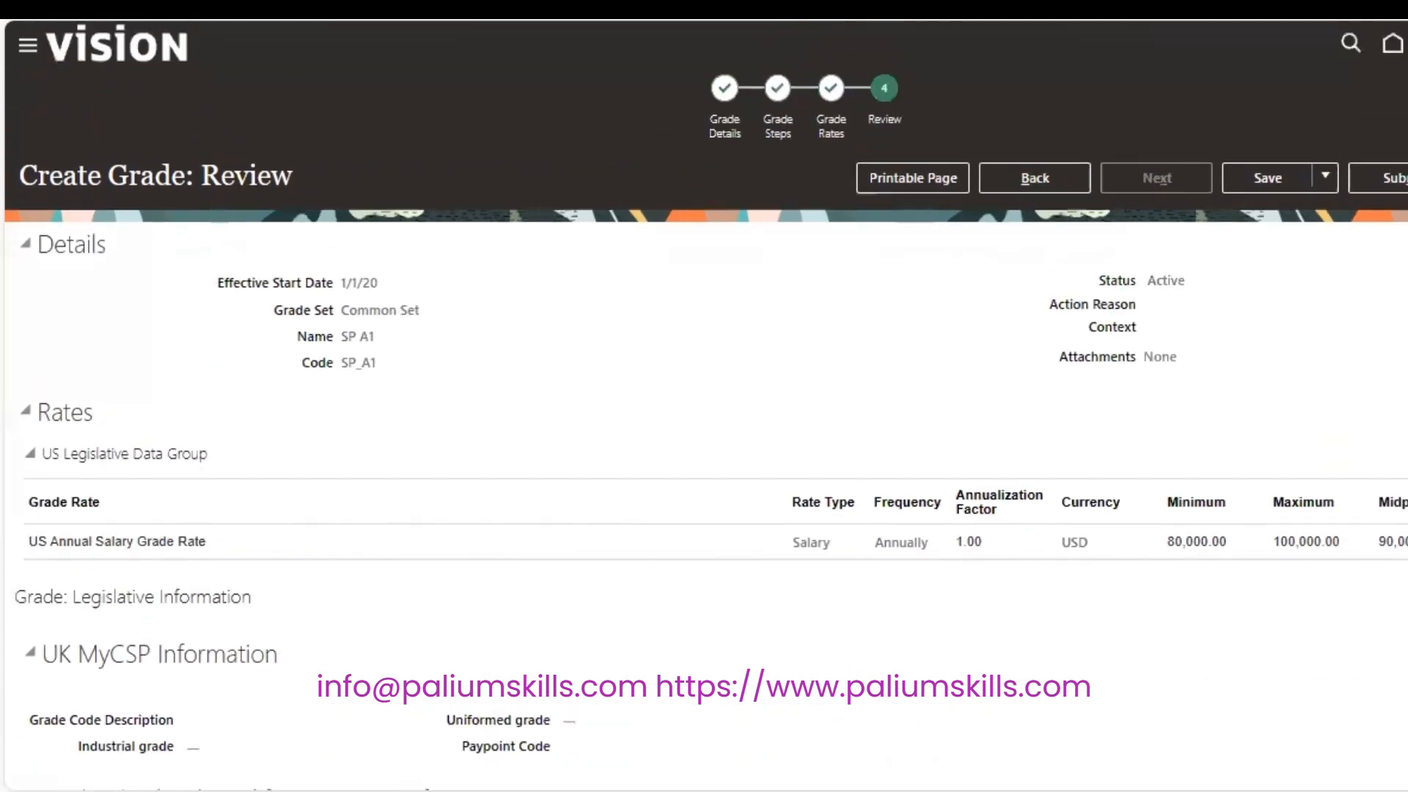
{"action": "left_click", "coordinate": [1393, 183]}
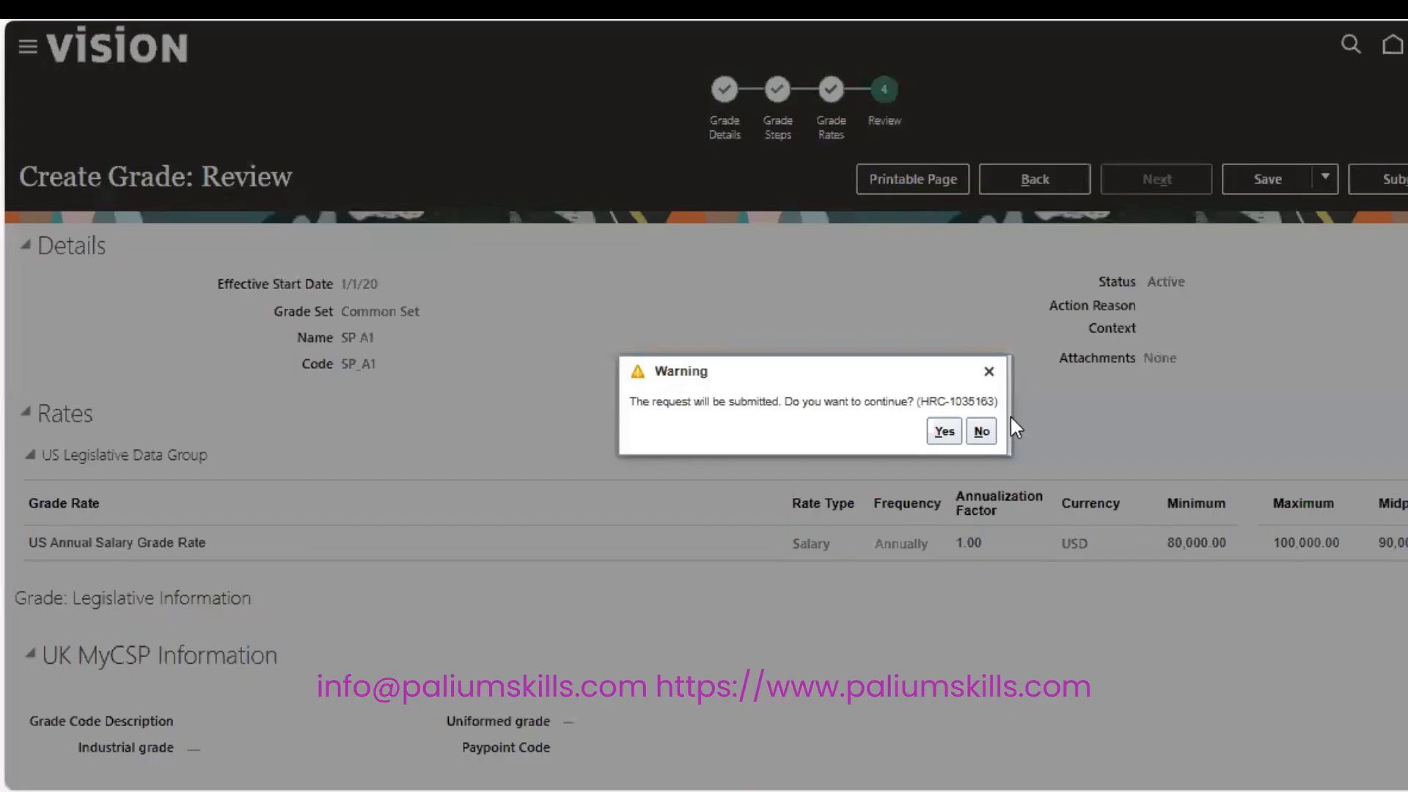
{"action": "left_click", "coordinate": [952, 431]}
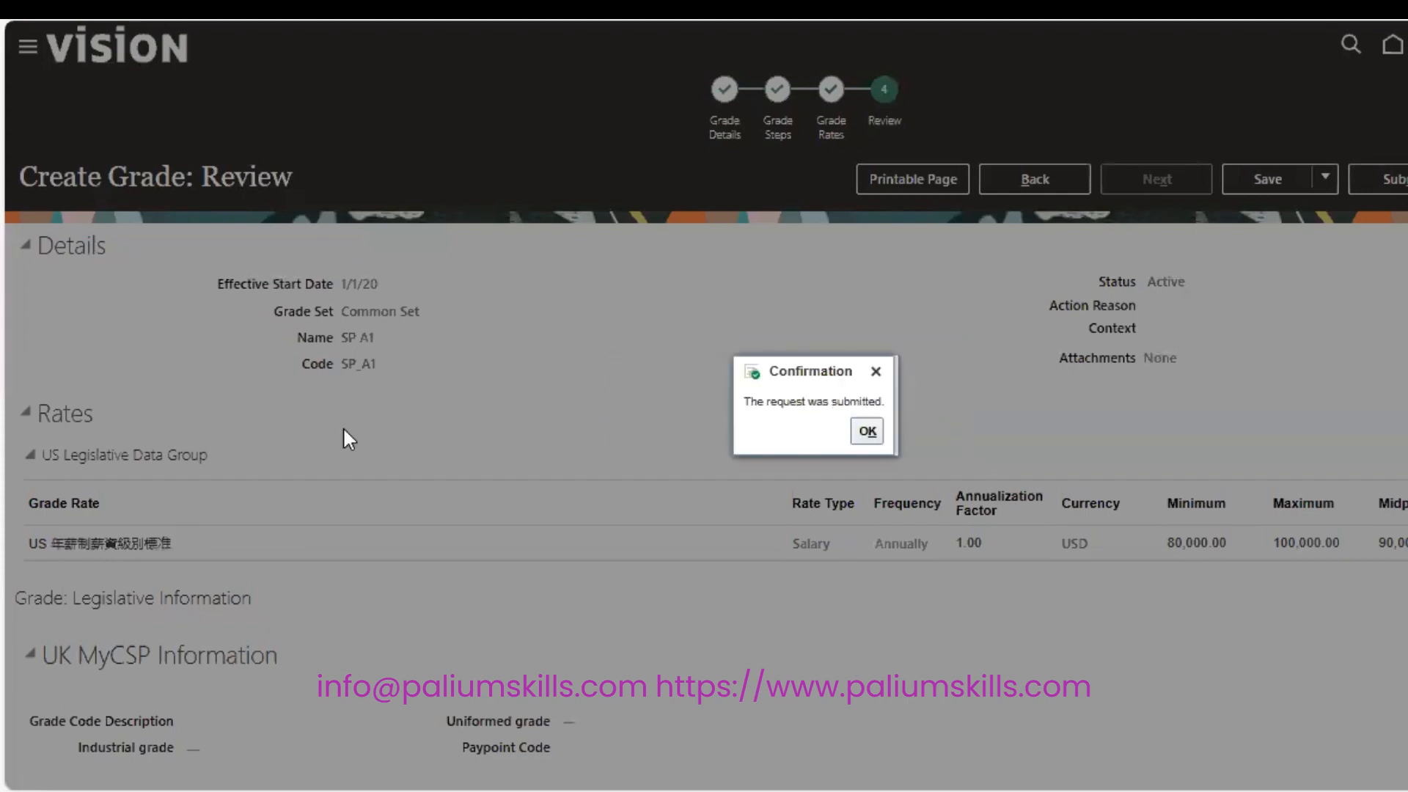
{"action": "left_click", "coordinate": [857, 437]}
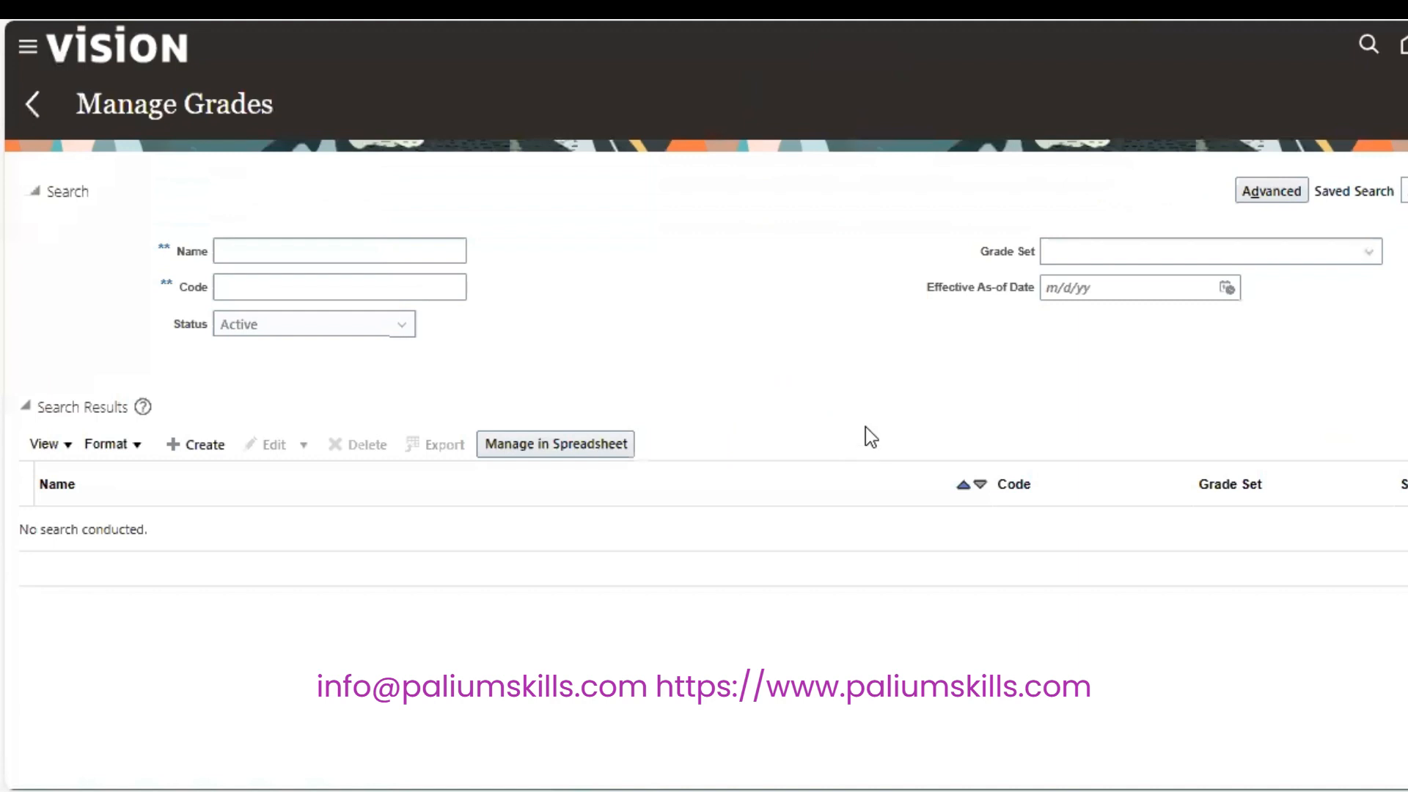
Search Manage Grades for grades named SP.
{"action": "left_click", "coordinate": [401, 262]}
{"action": "type", "text": "SP"}
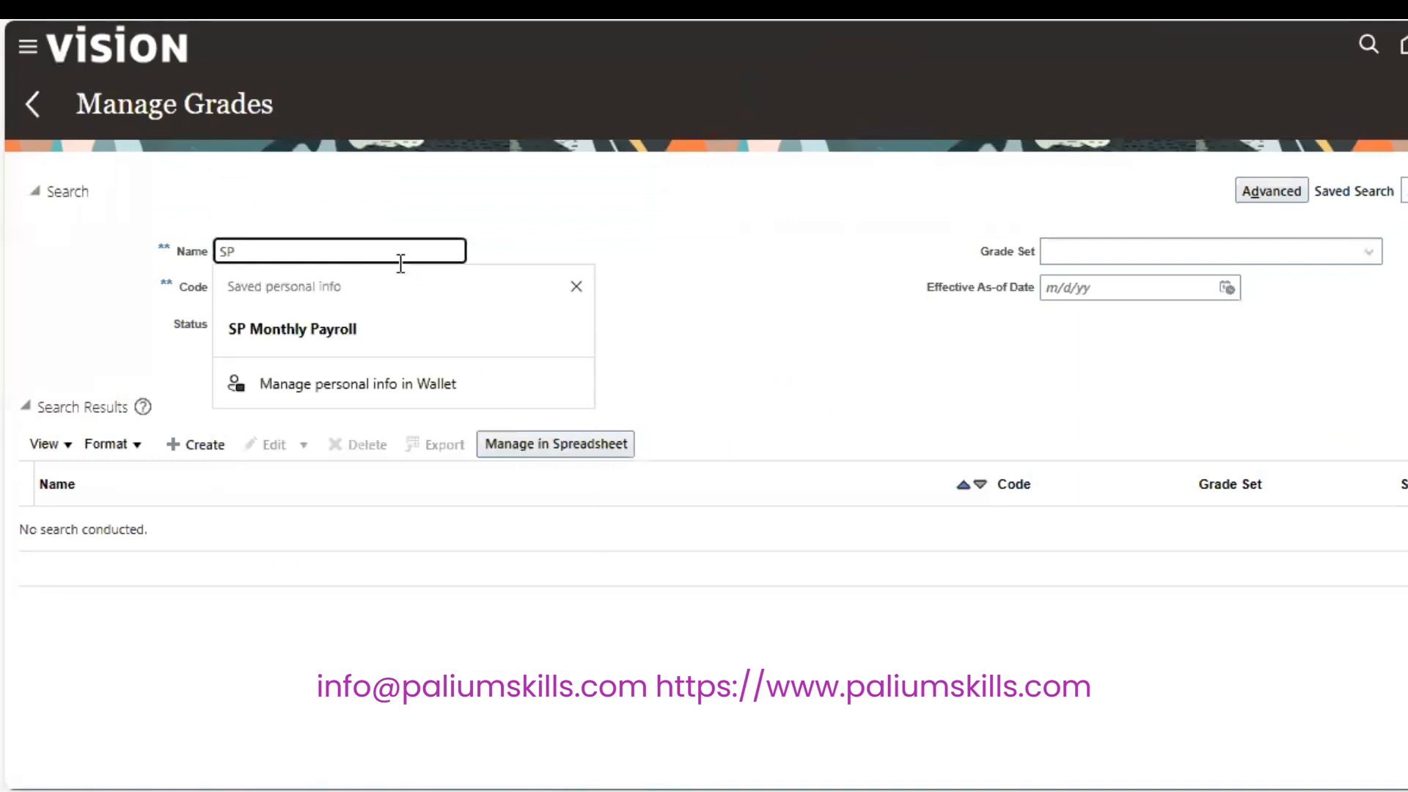
{"action": "key", "text": "Return"}
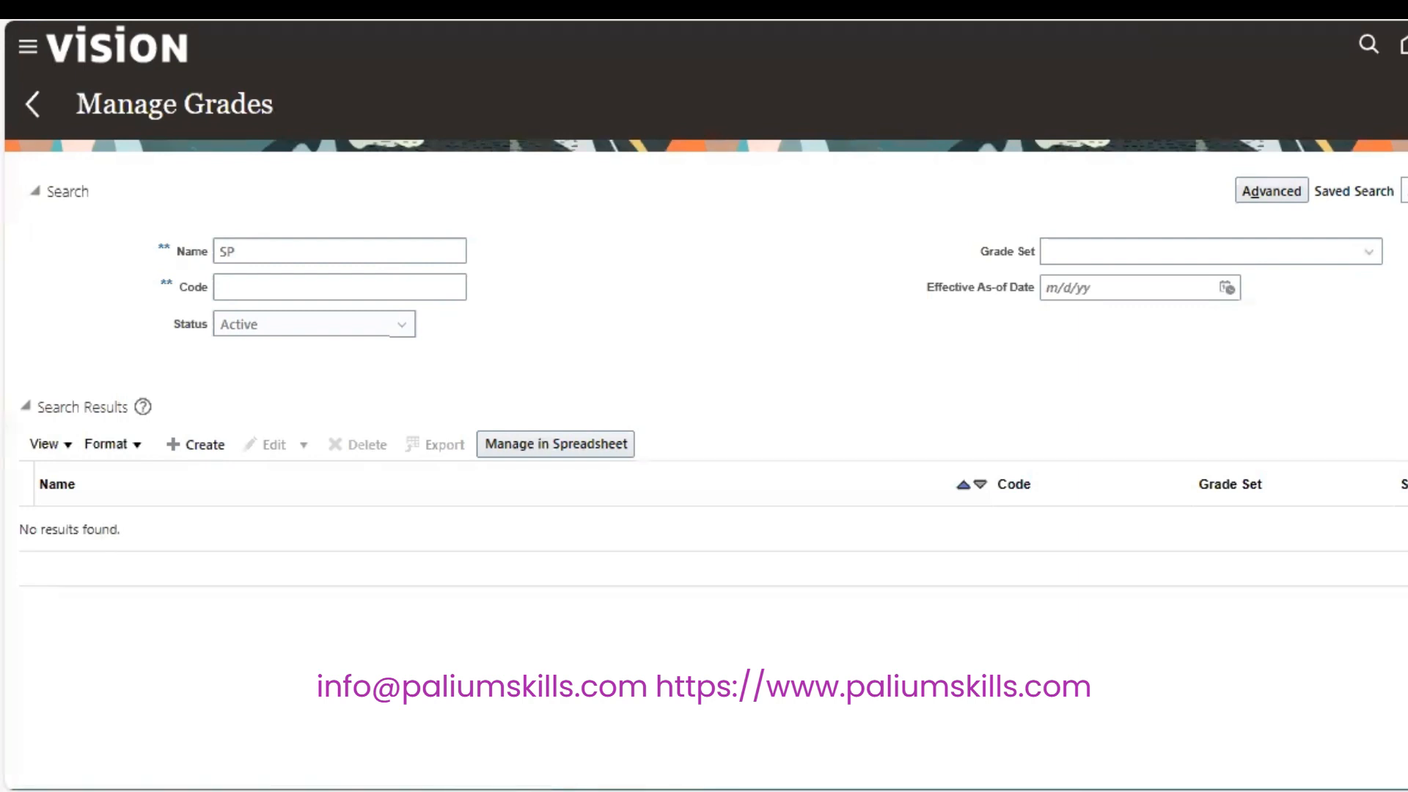
{"action": "left_click", "coordinate": [400, 257]}
{"action": "type", "text": "SP"}
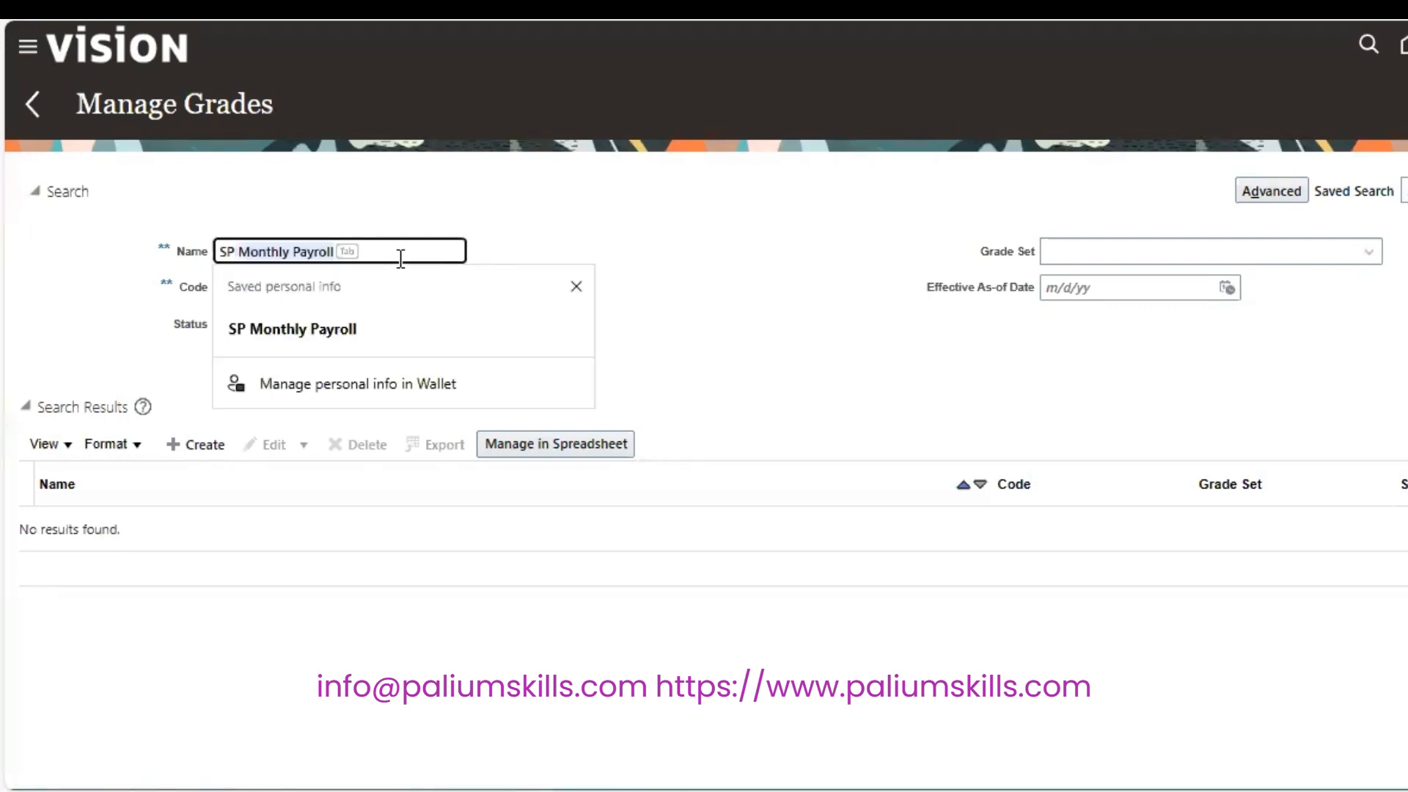
{"action": "key", "text": "BackSpace"}
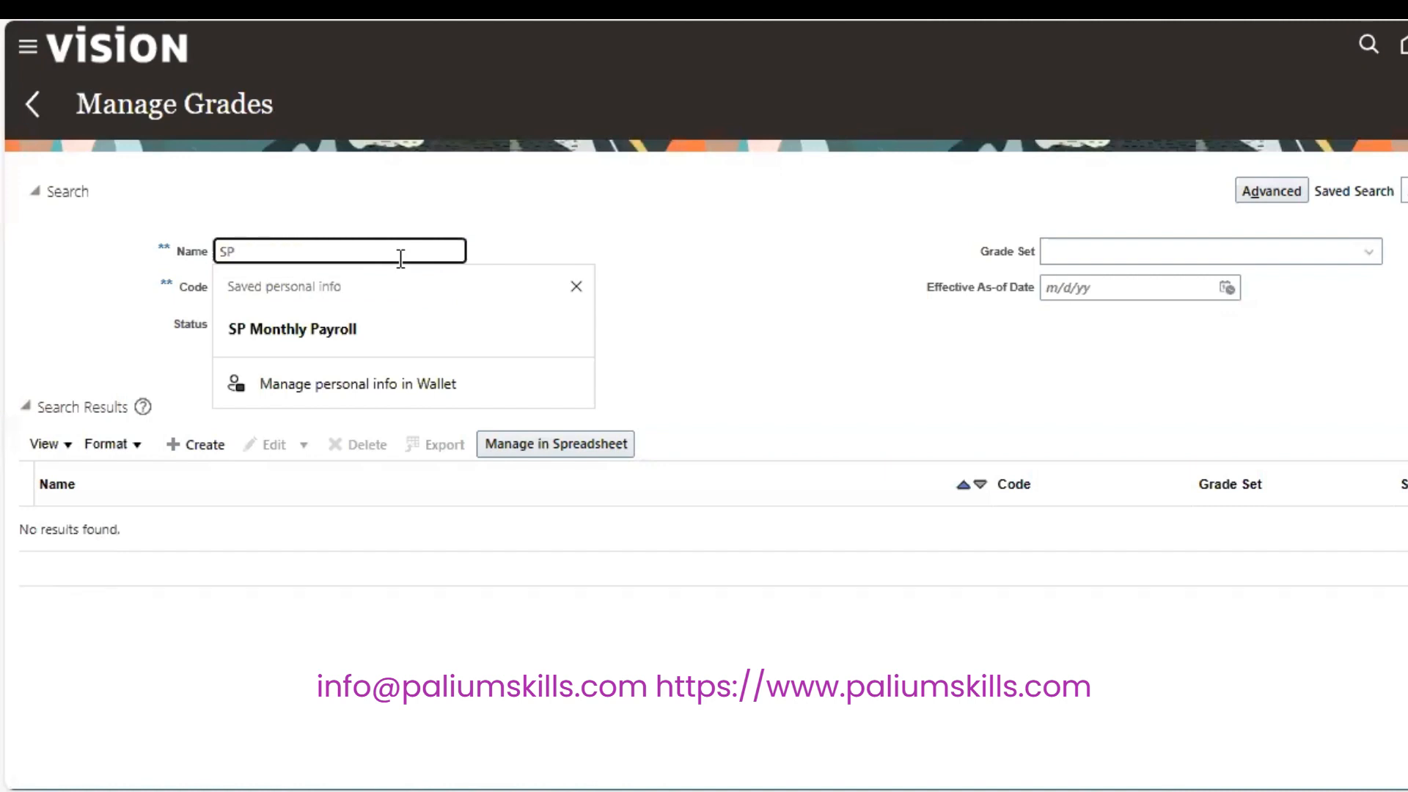
{"action": "left_click", "coordinate": [605, 254]}
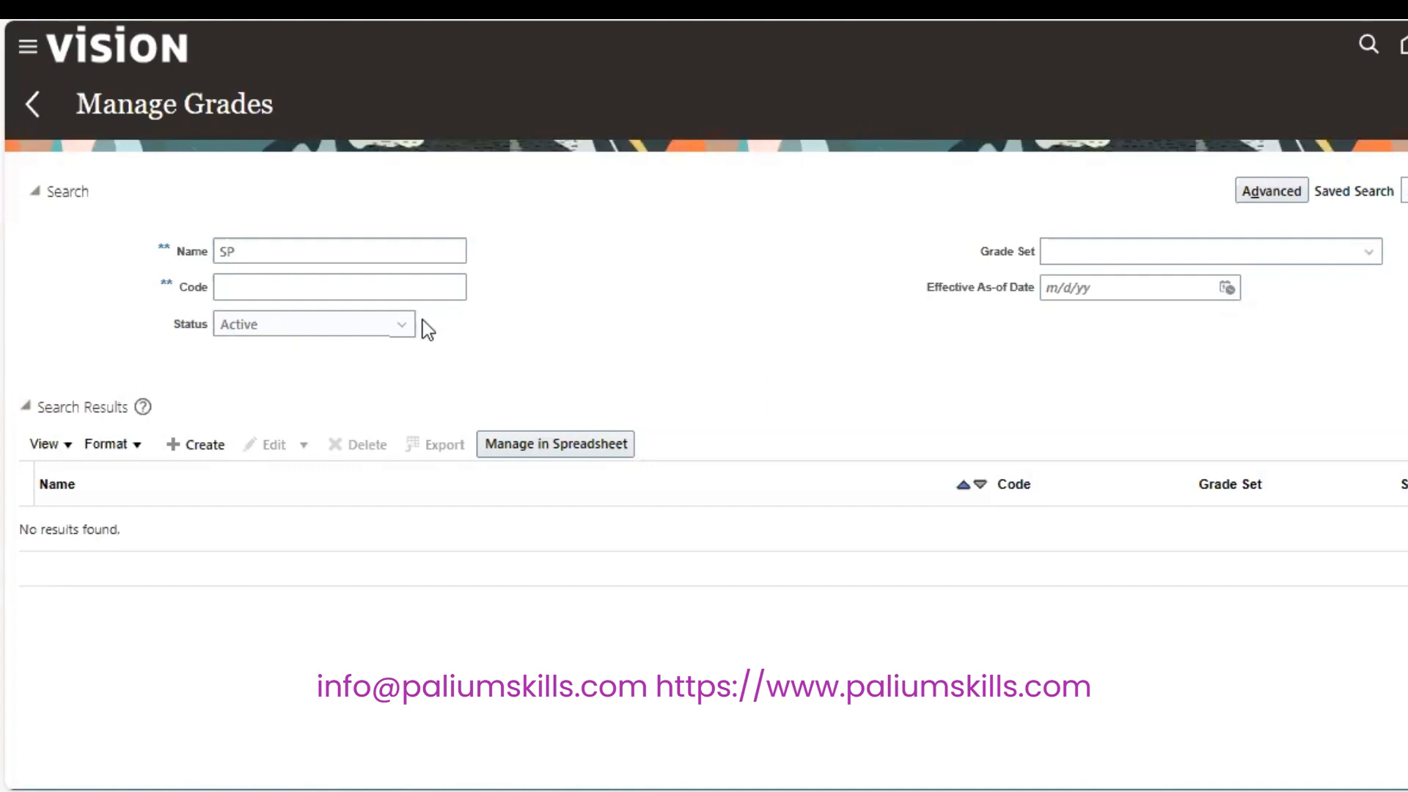
Clear the Status filter and search for SP A1, then trim the name back to SP.
{"action": "left_click", "coordinate": [402, 325]}
{"action": "left_click", "coordinate": [385, 354]}
{"action": "left_click", "coordinate": [266, 250]}
{"action": "type", "text": "SP "}
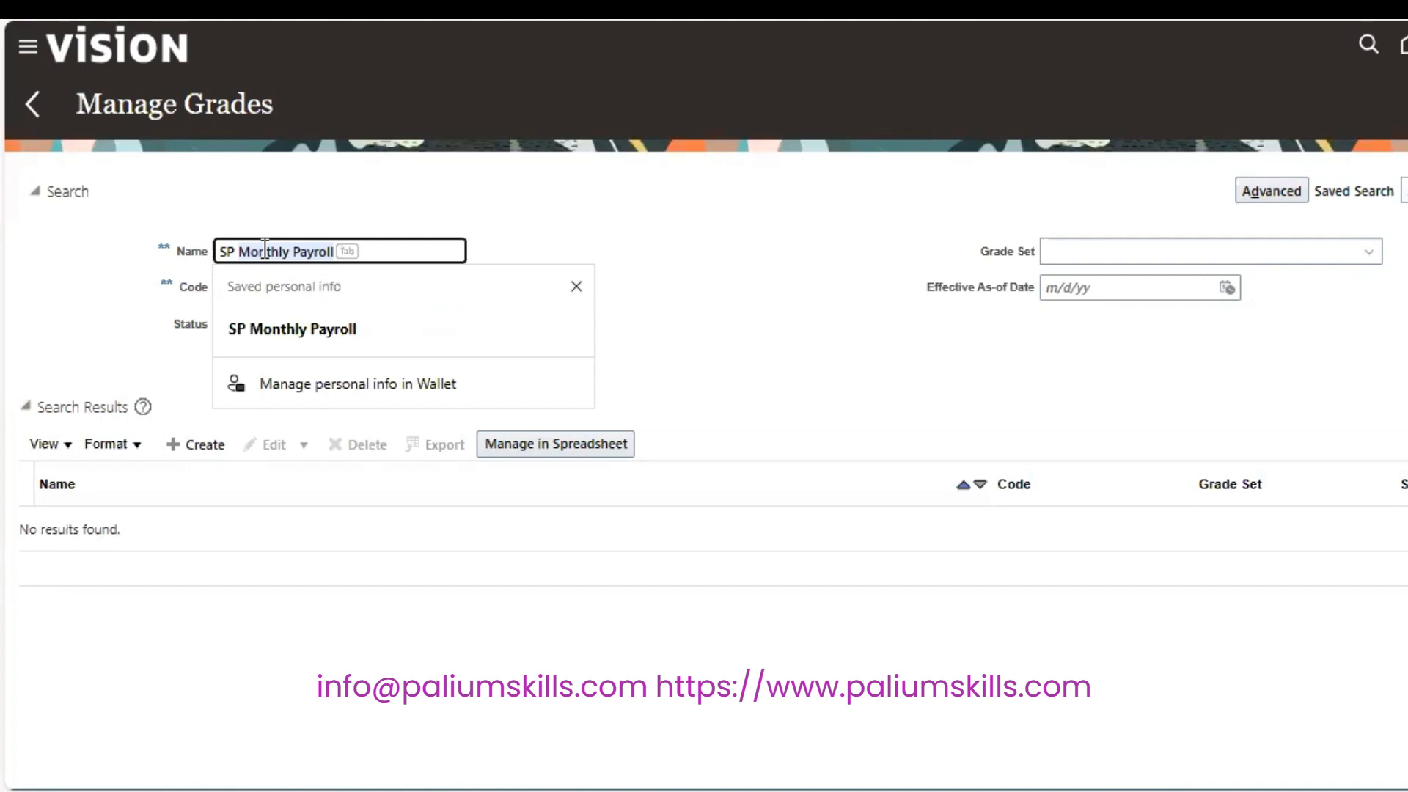
{"action": "type", "text": "A1"}
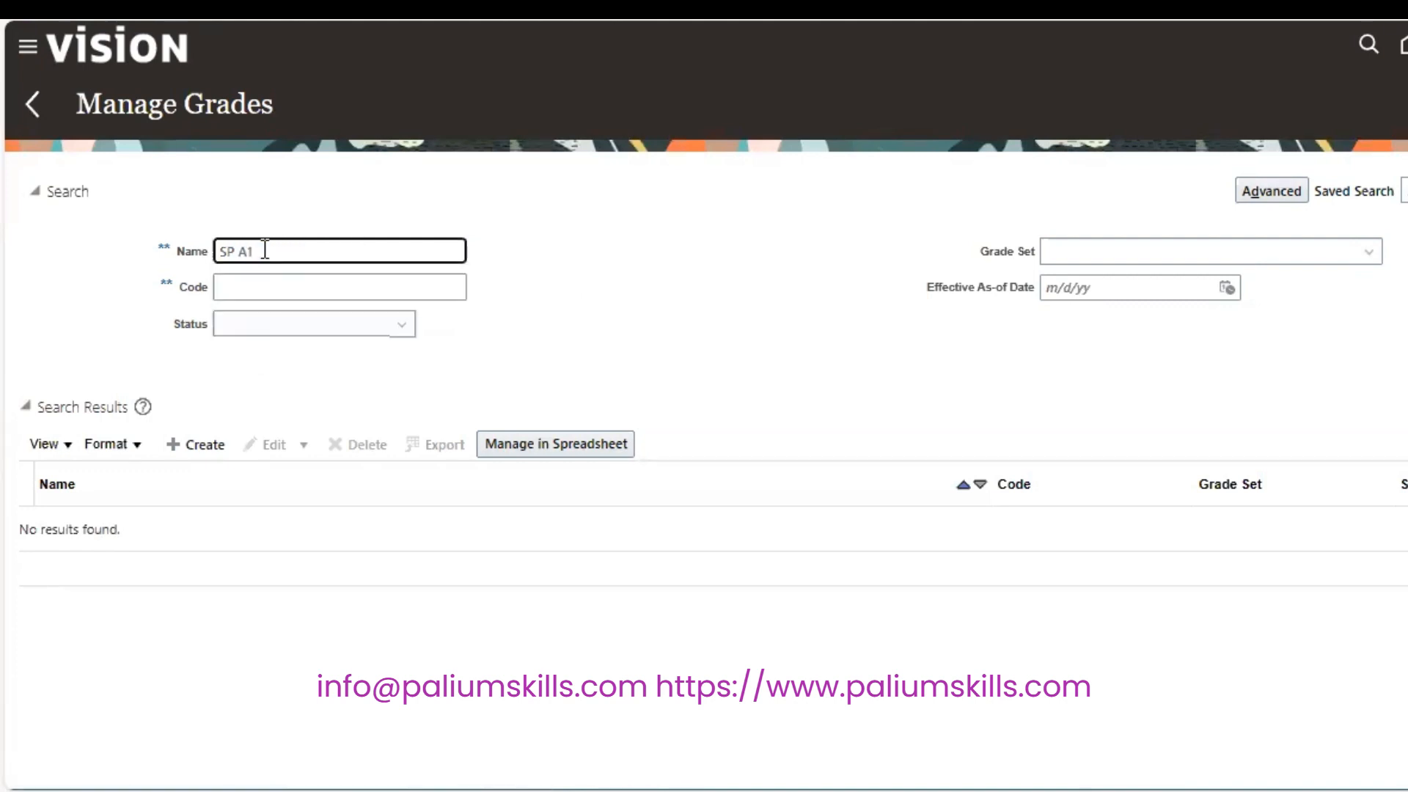
{"action": "left_click", "coordinate": [1406, 361]}
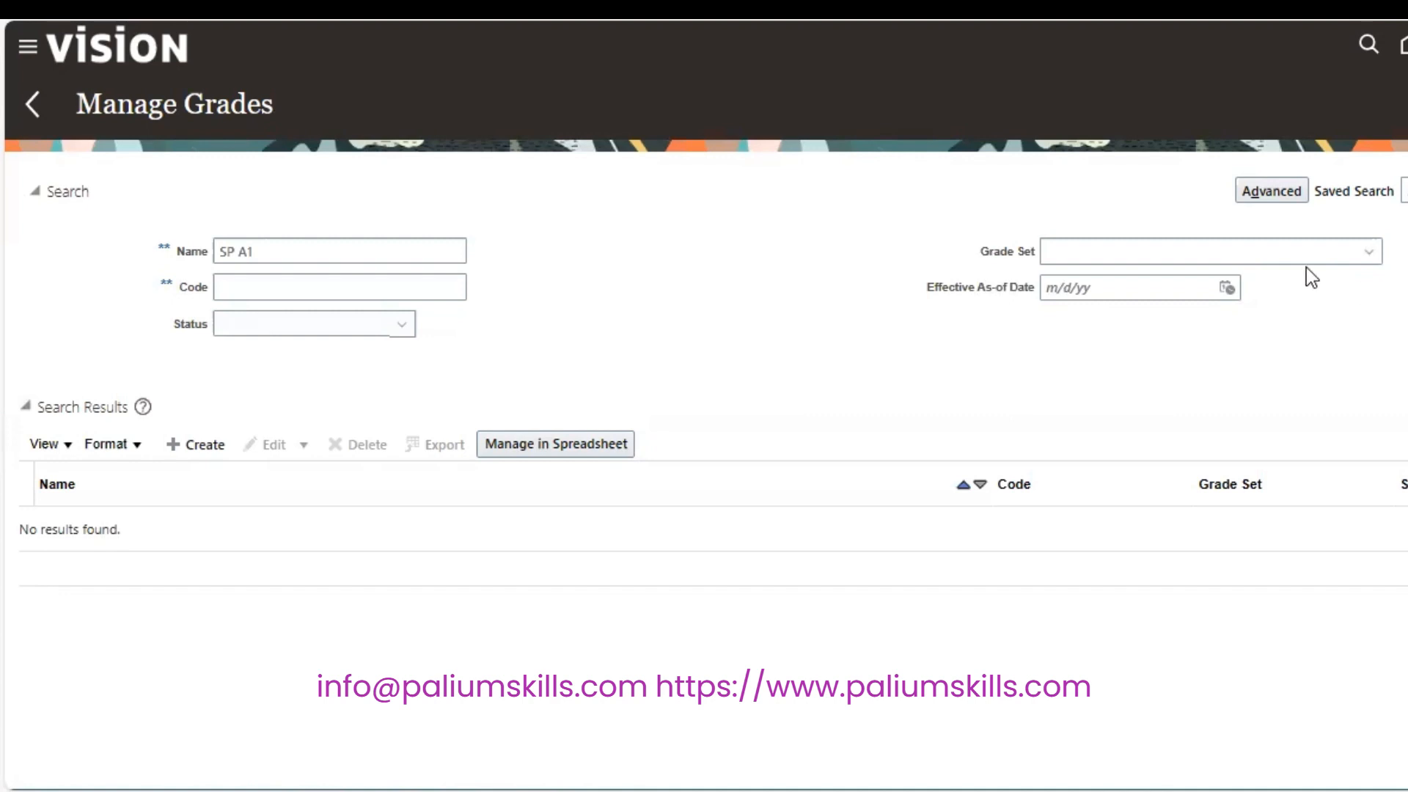
{"action": "left_click", "coordinate": [291, 244]}
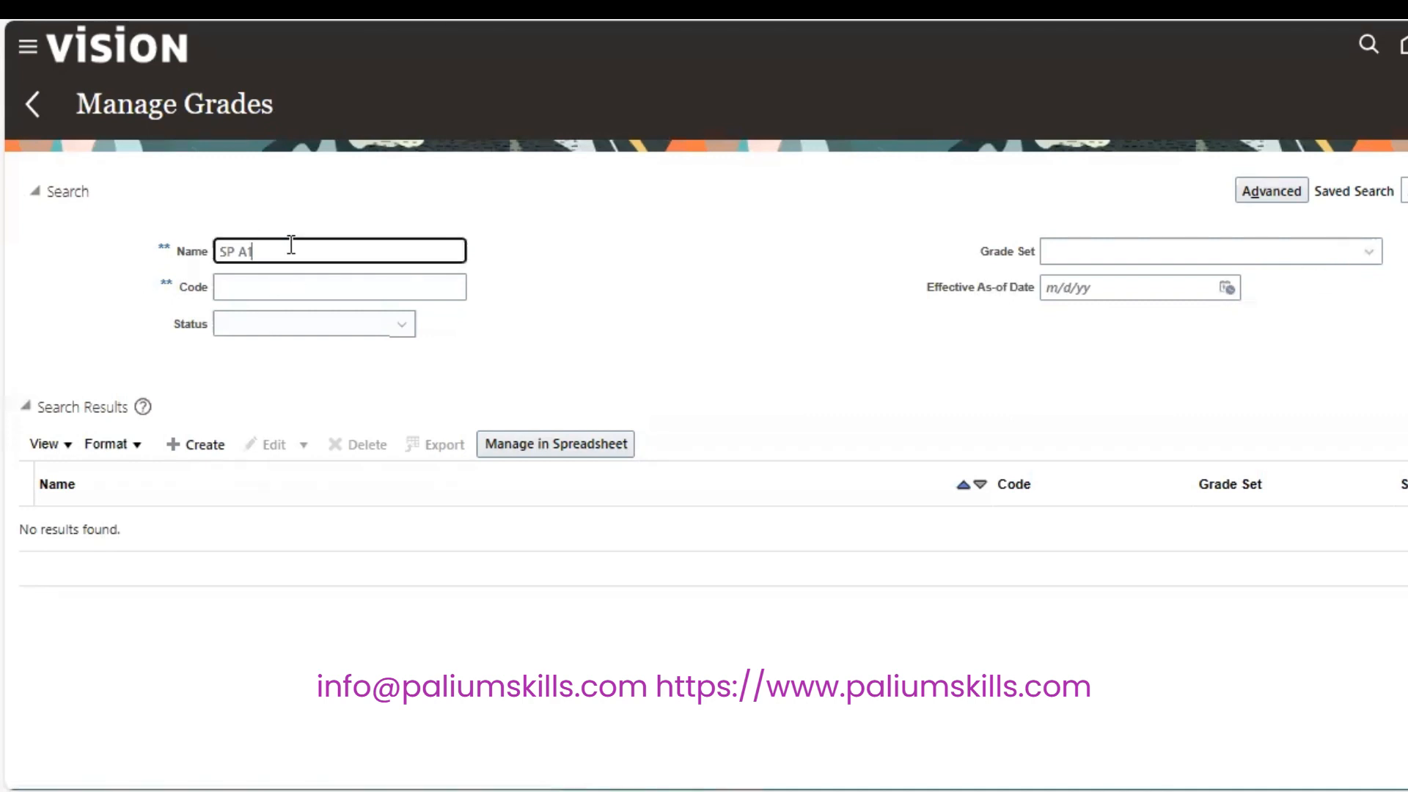
{"action": "key", "text": "BackSpace"}
{"action": "key", "text": "BackSpace"}
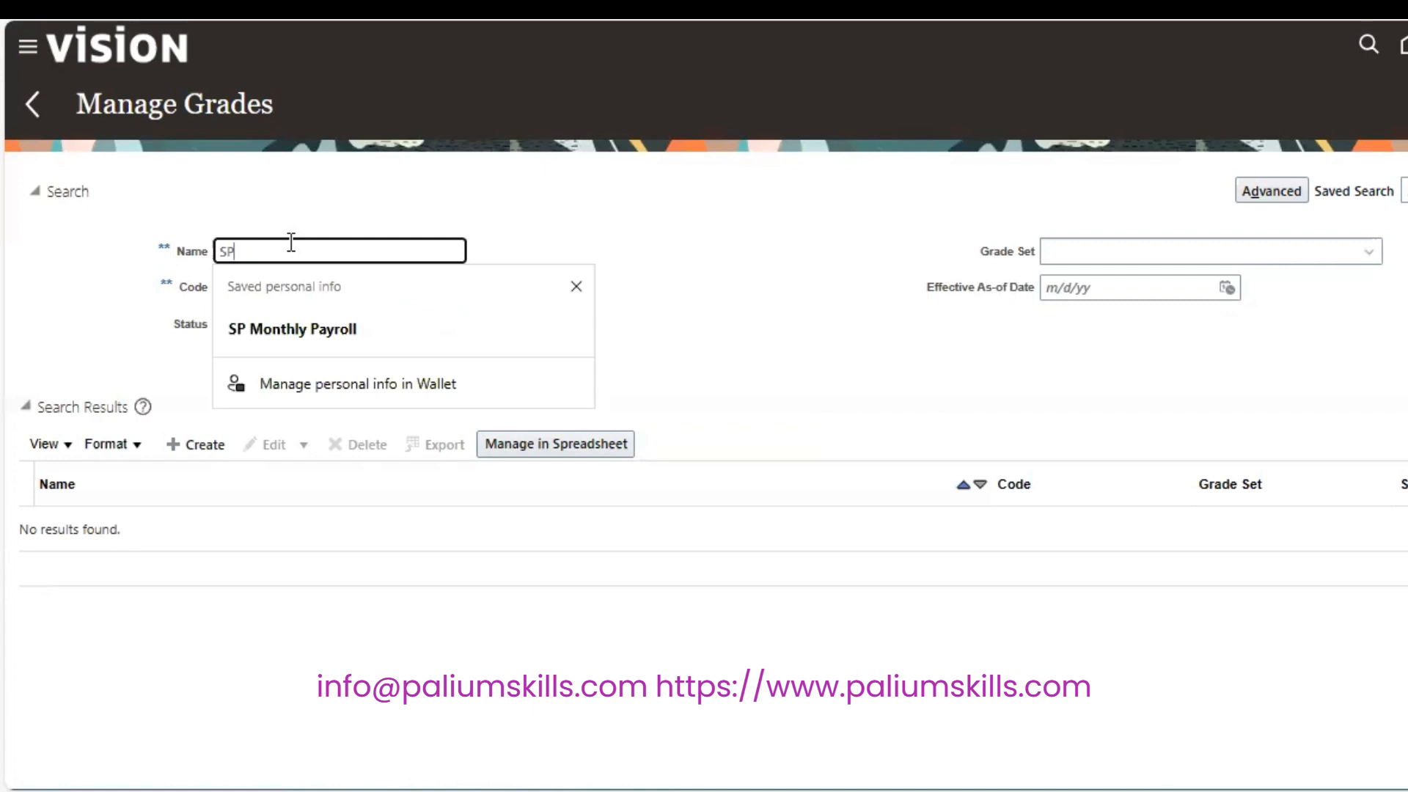
{"action": "key", "text": "Tab"}
Enter SP as the grade code search criterion.
{"action": "type", "text": "S"}
{"action": "key", "text": "BackSpace"}
{"action": "type", "text": "SP"}
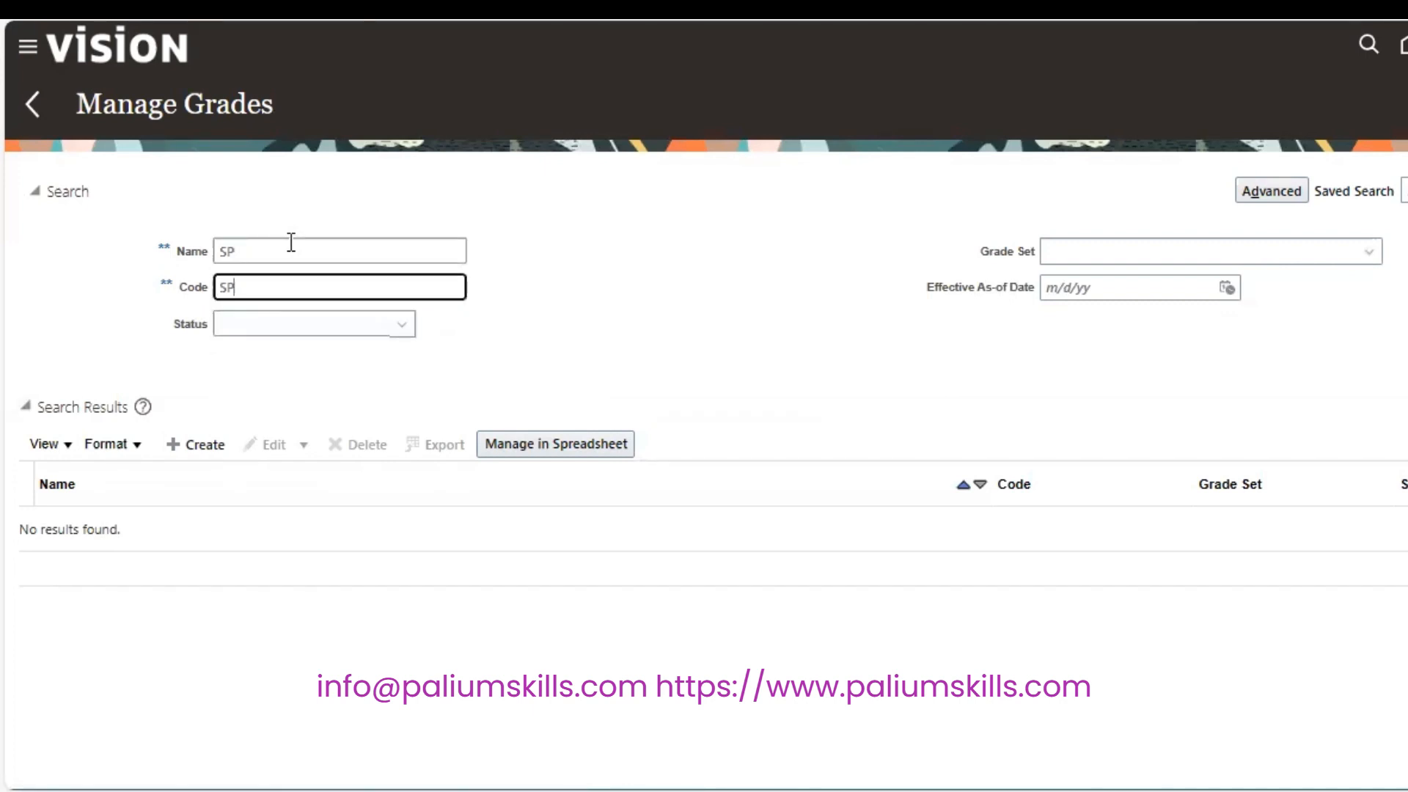
{"action": "left_click", "coordinate": [1406, 365]}
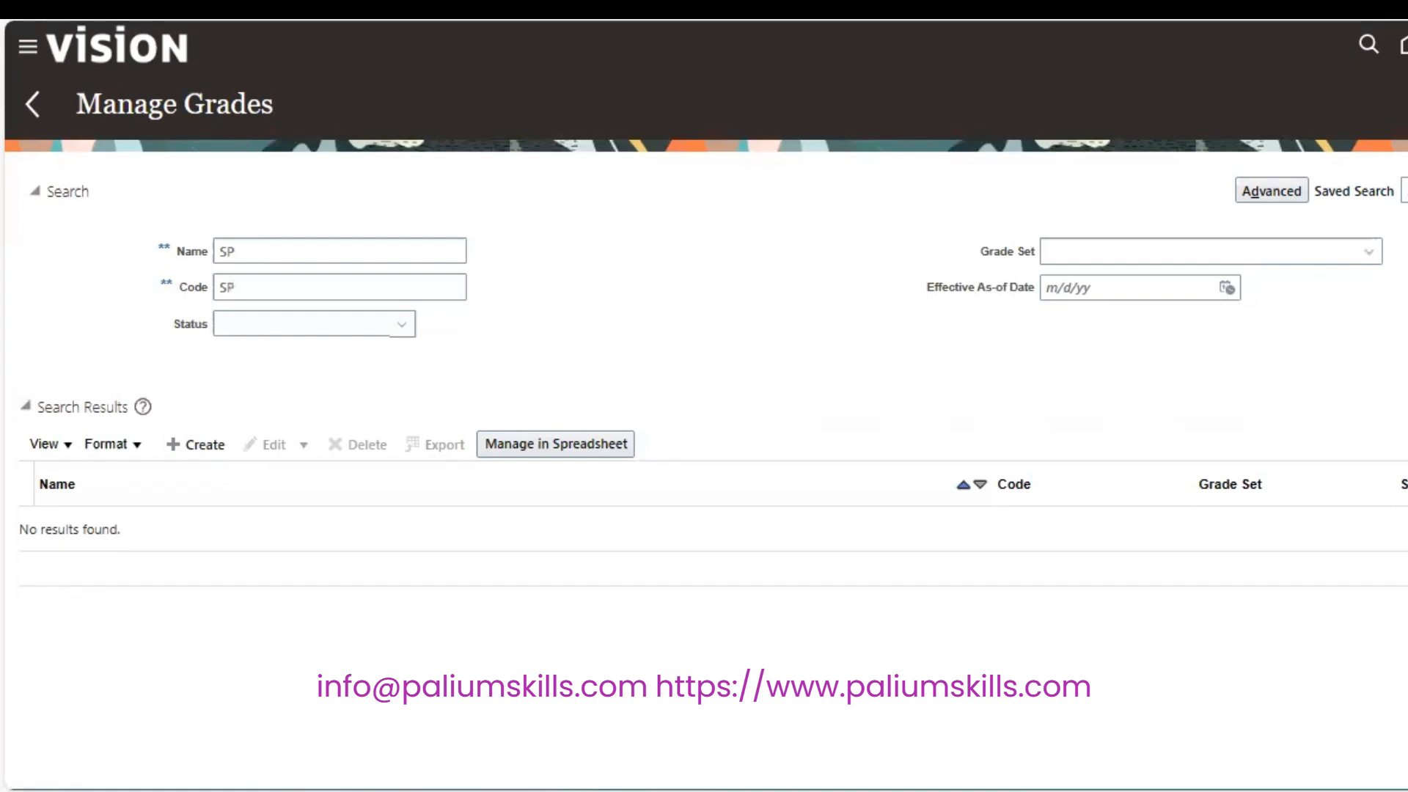
Adjust the name criterion, then return to the Workforce Structures task page.
{"action": "left_click", "coordinate": [308, 242]}
{"action": "key", "text": "BackSpace"}
{"action": "key", "text": "BackSpace"}
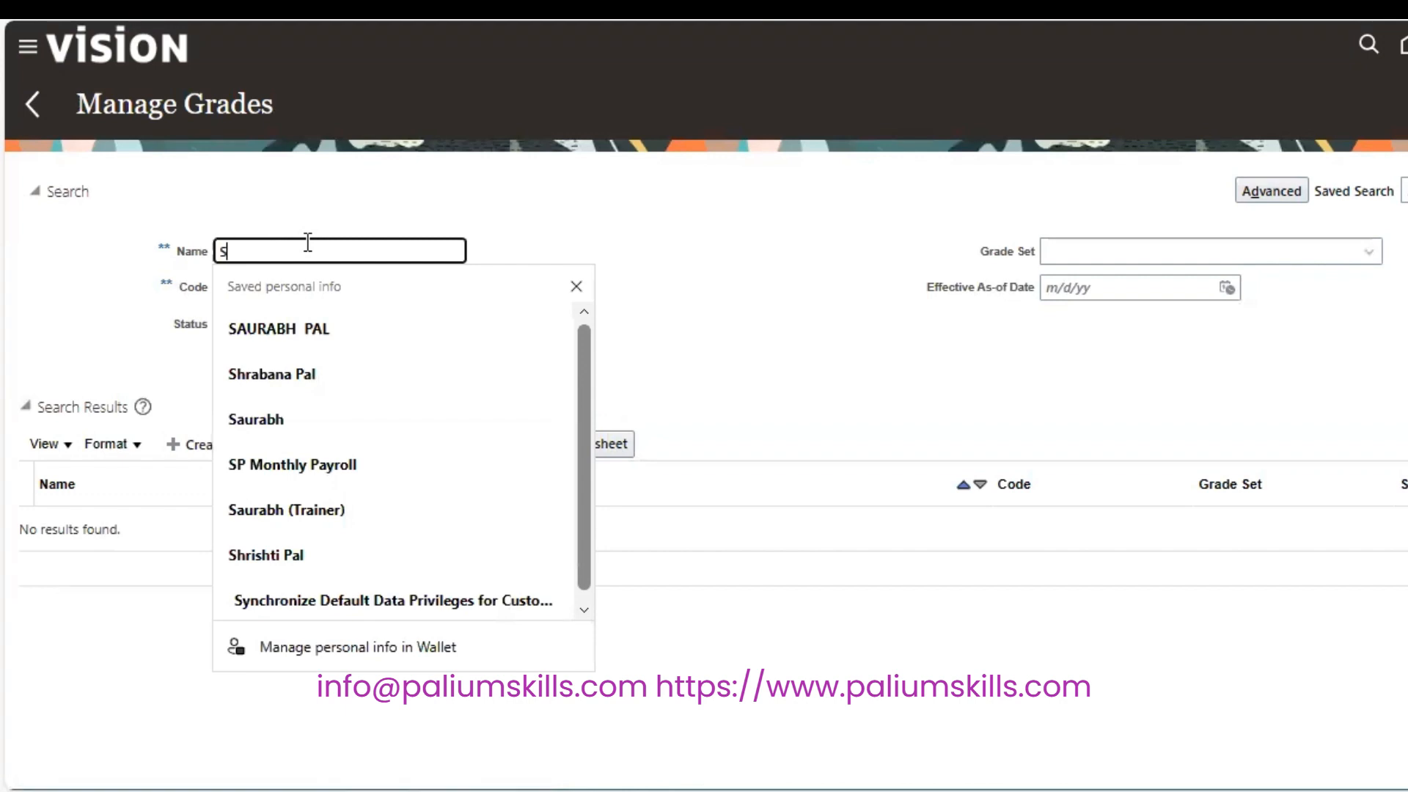
{"action": "type", "text": "P"}
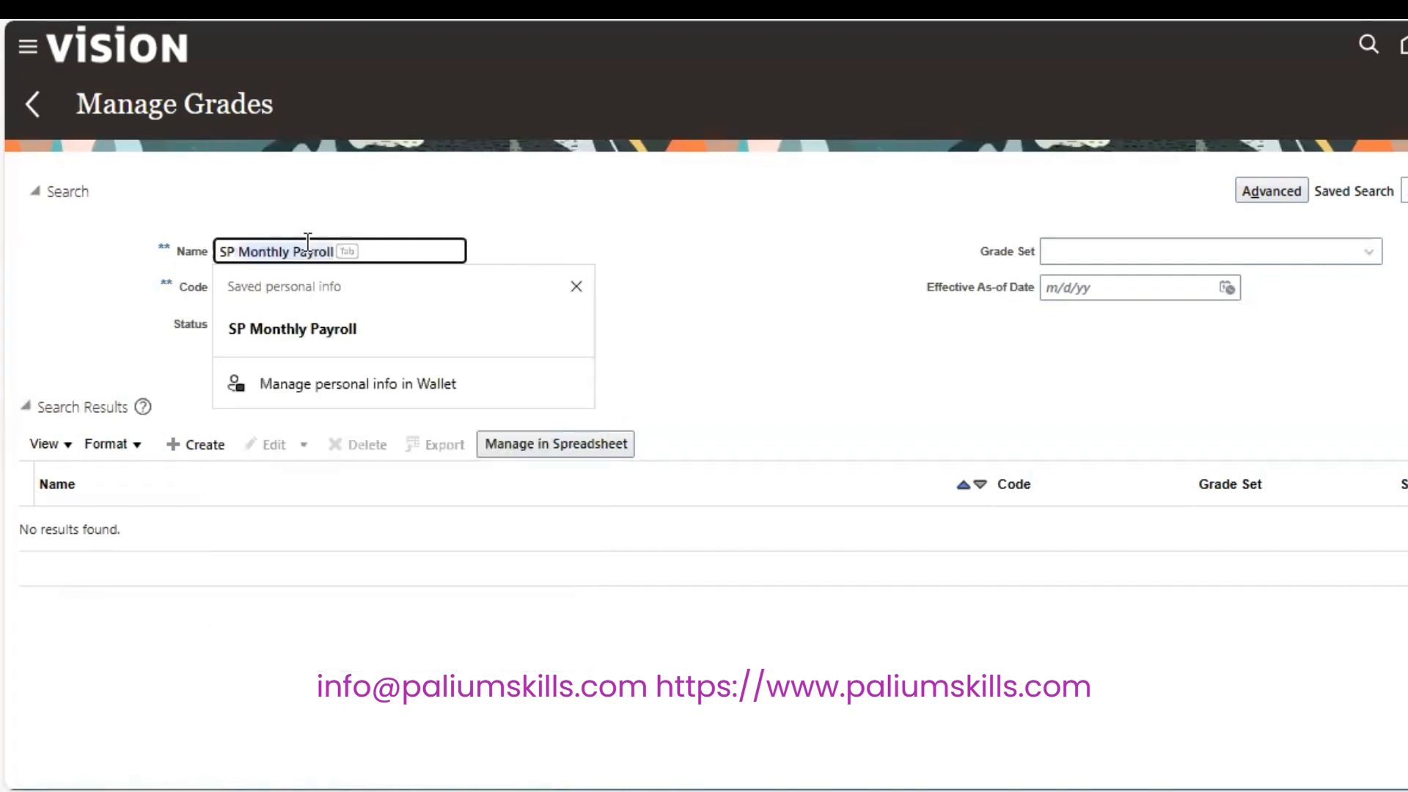
{"action": "type", "text": "="}
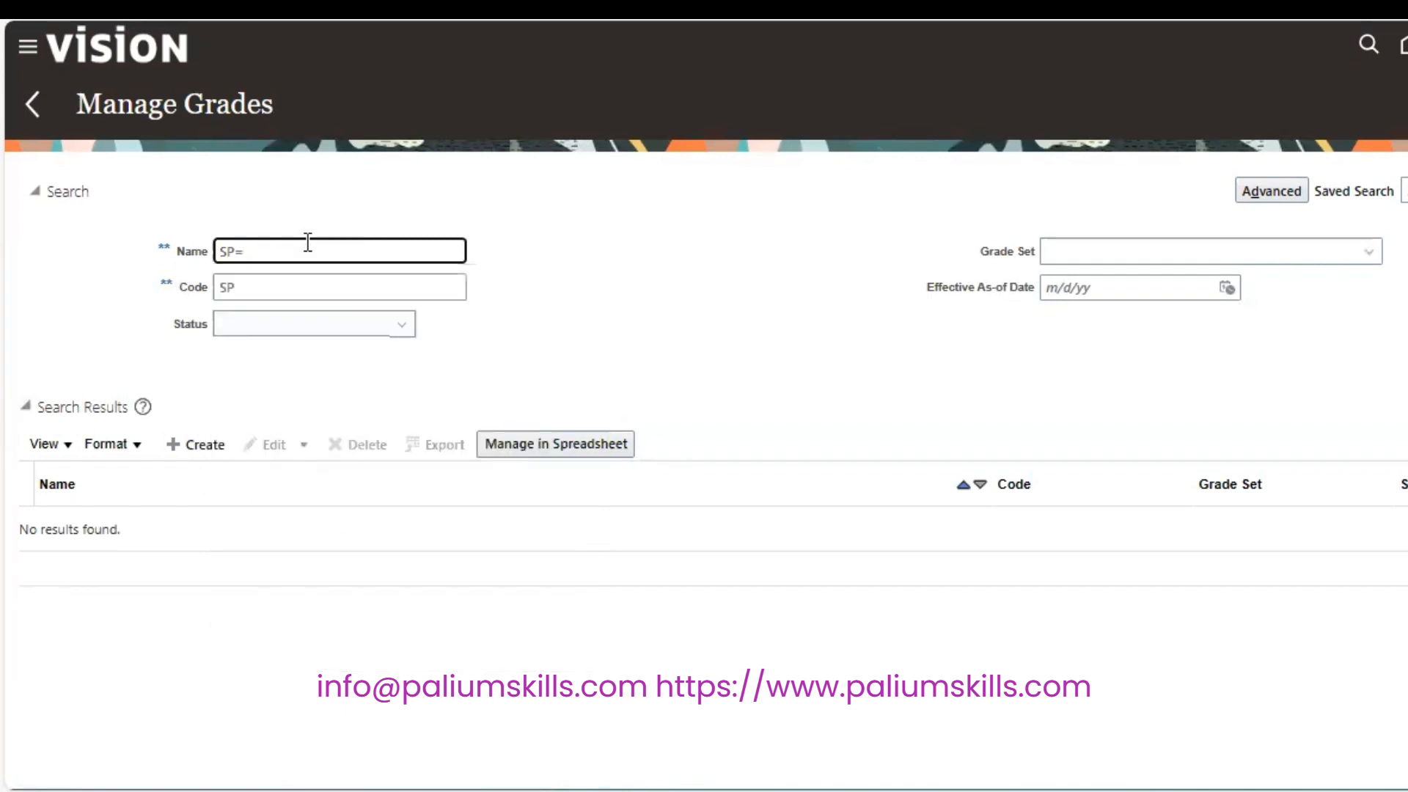
{"action": "key", "text": "BackSpace"}
{"action": "key", "text": "BackSpace"}
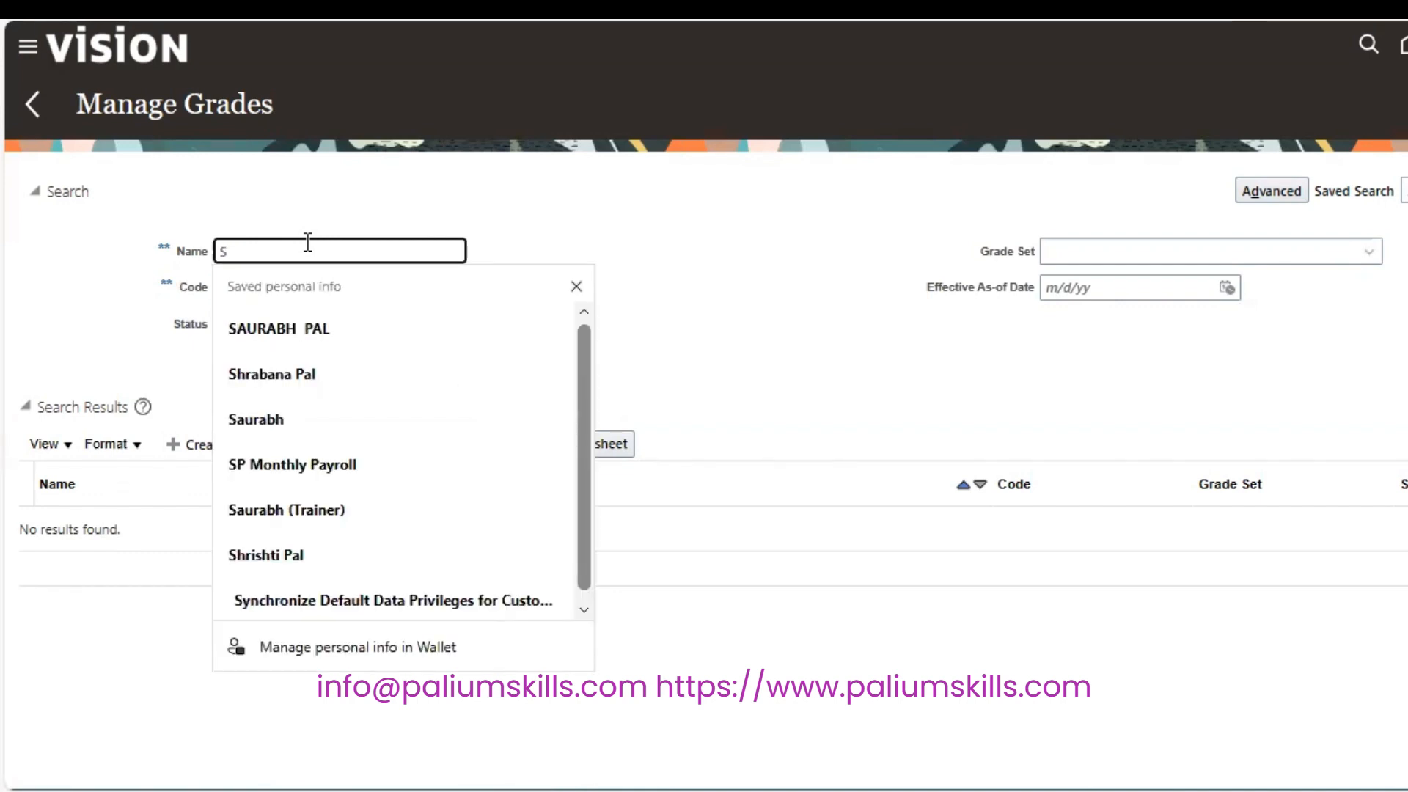
{"action": "left_click", "coordinate": [396, 167]}
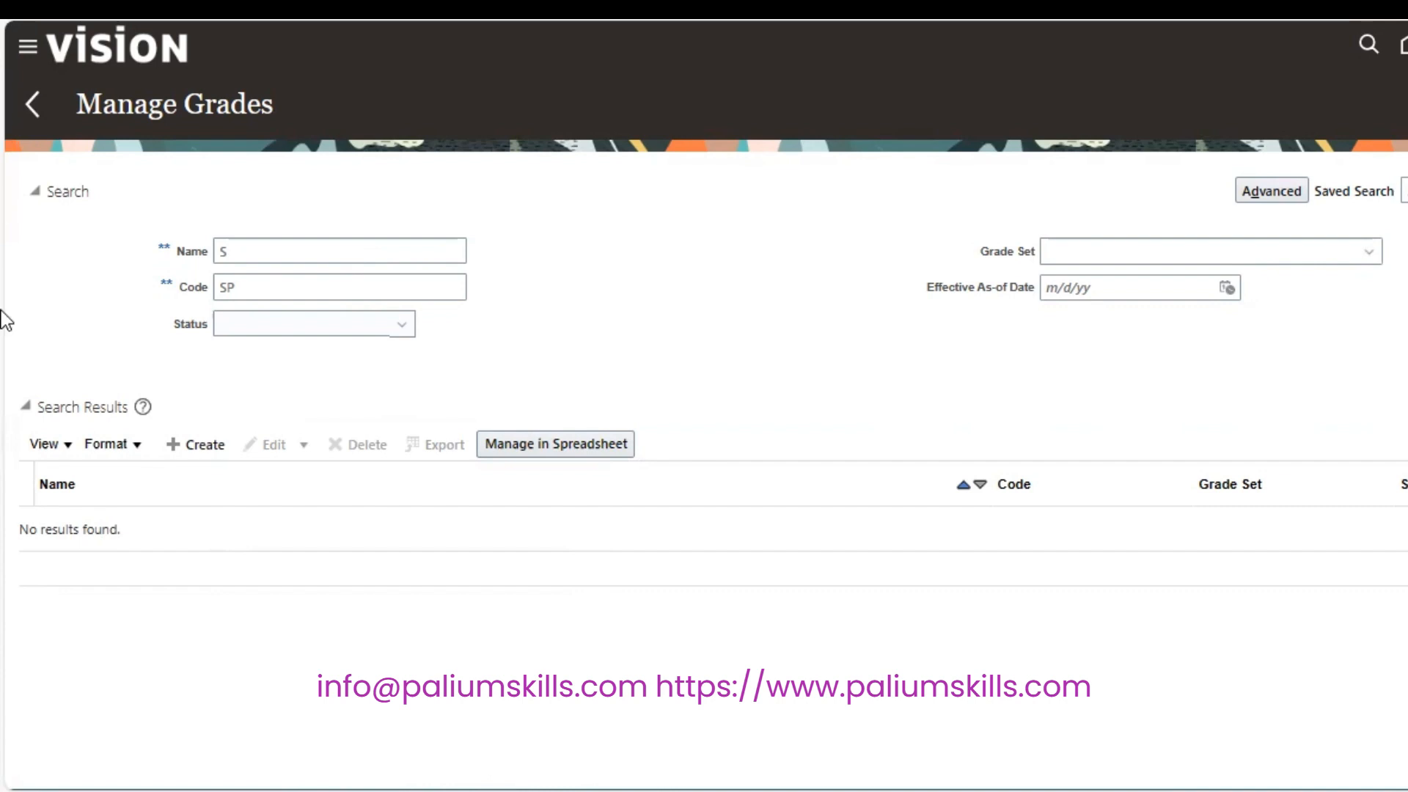
{"action": "left_click", "coordinate": [32, 105]}
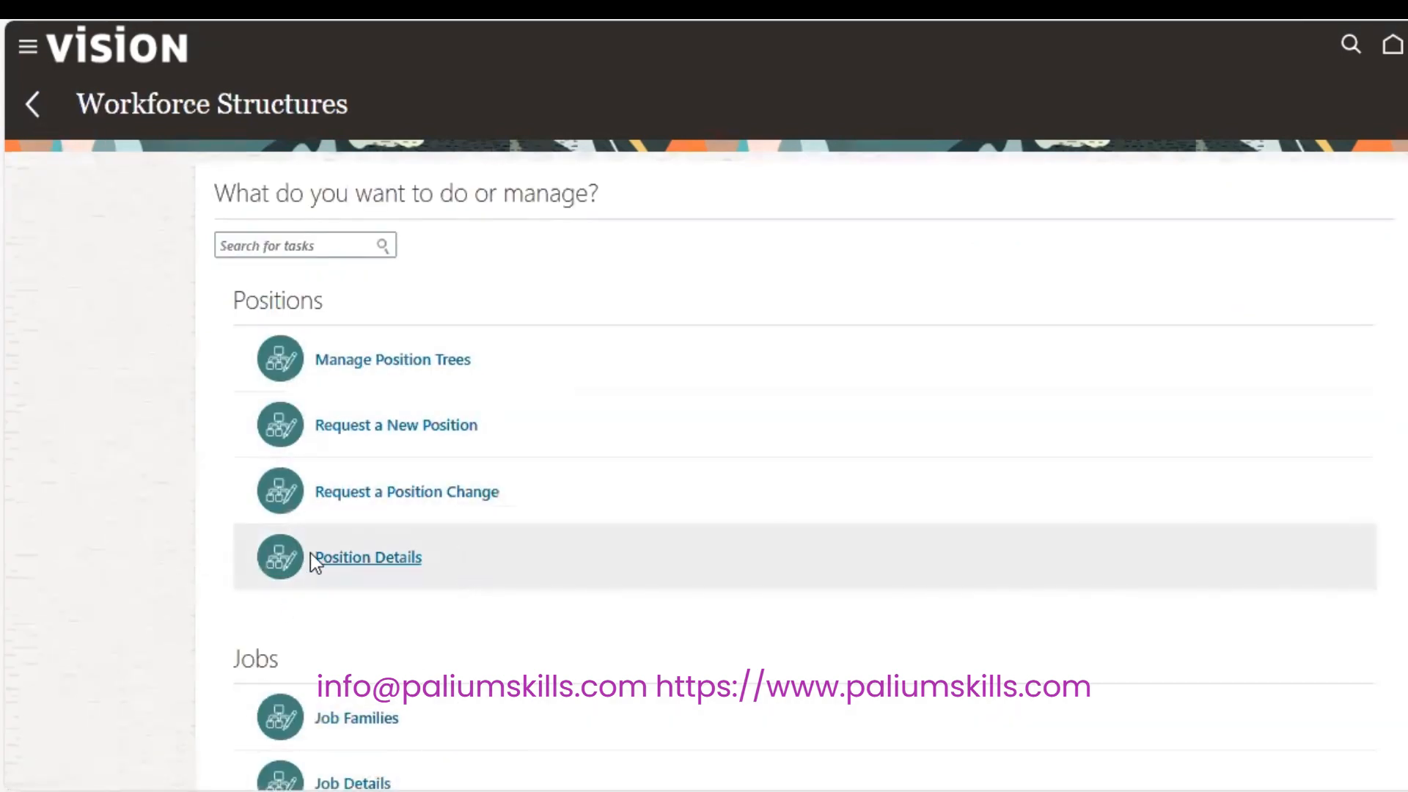
Open Position Details and add a new position request.
{"action": "left_click", "coordinate": [372, 557]}
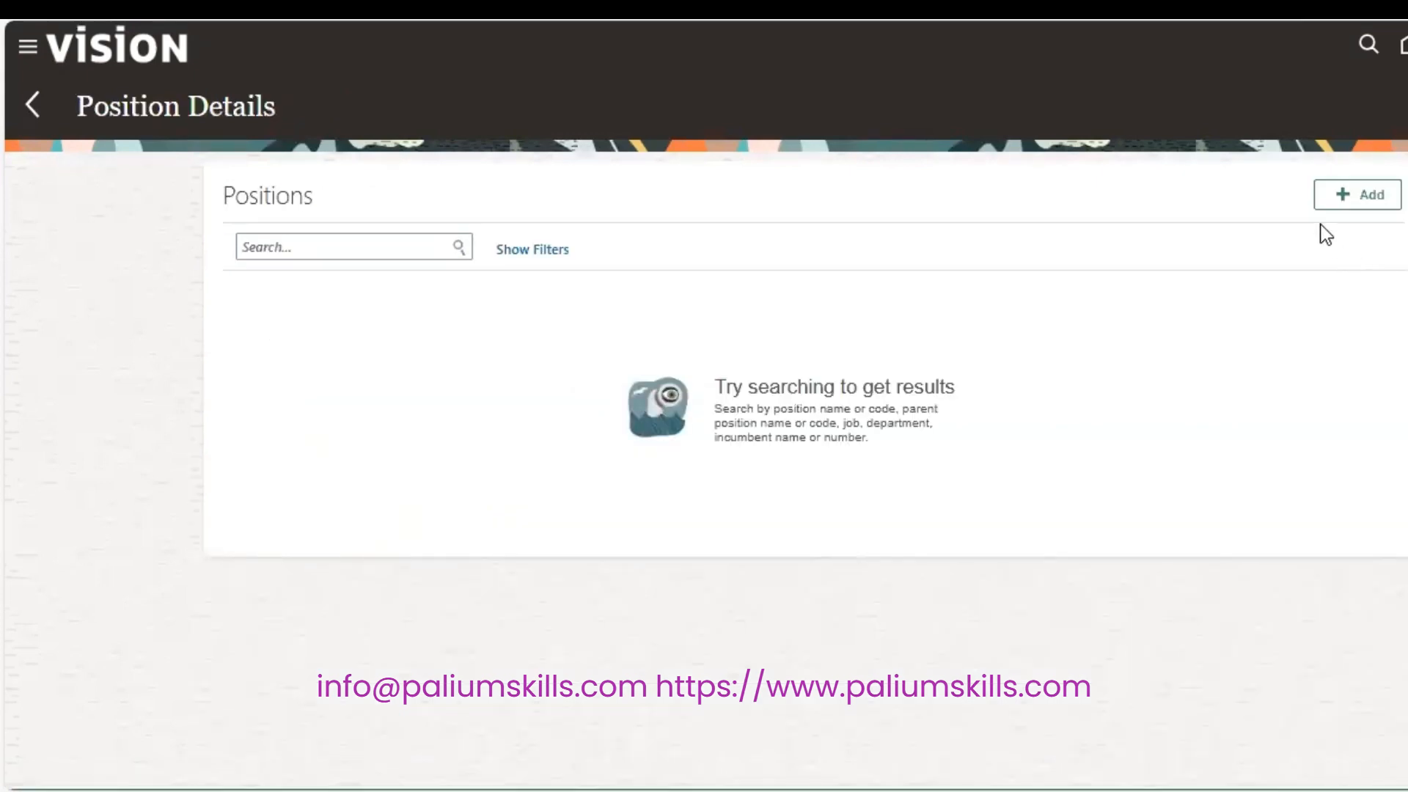
{"action": "left_click", "coordinate": [1331, 204]}
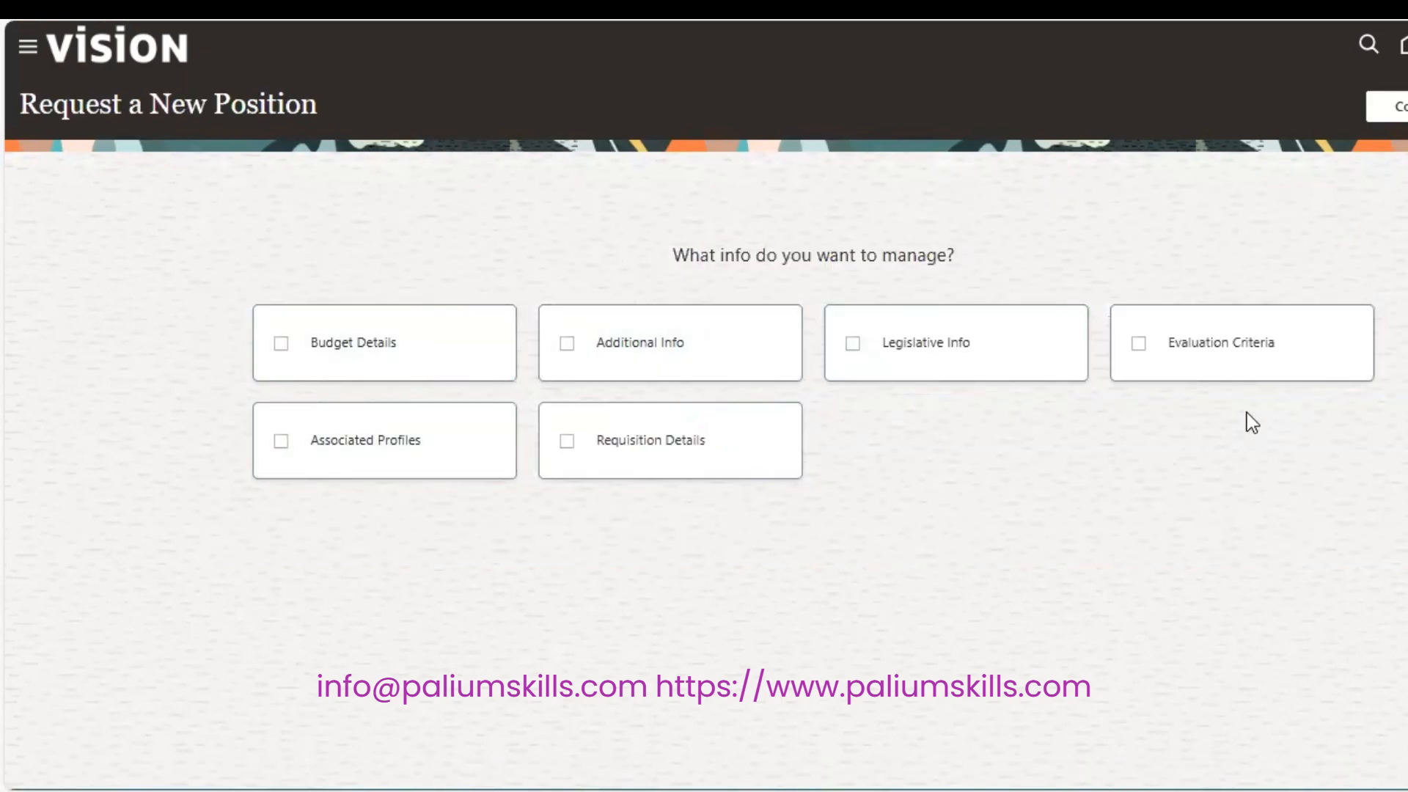
Skip extra info sections, set the position start date to 1/1/20, and continue to Position Details.
{"action": "left_click", "coordinate": [1390, 108]}
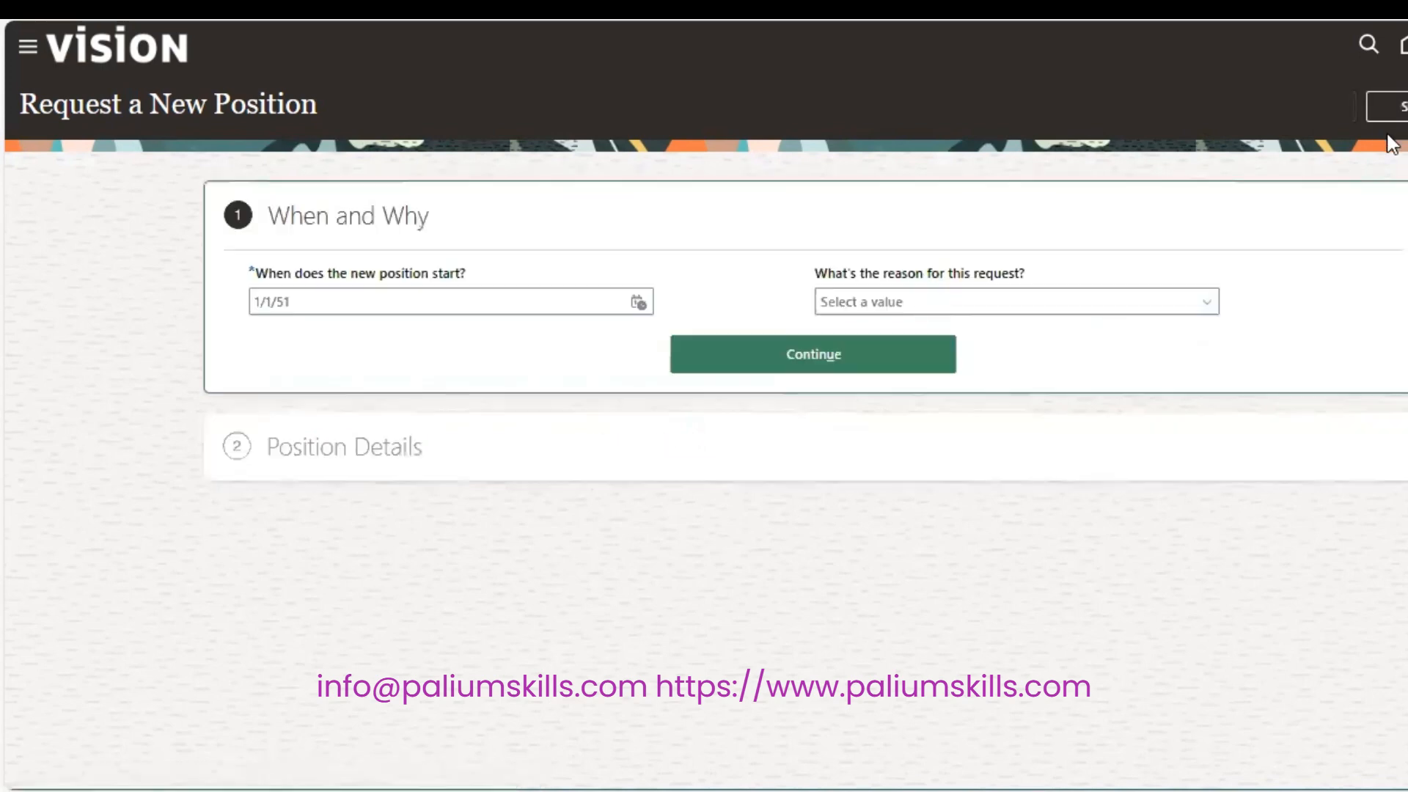
{"action": "left_click", "coordinate": [498, 311]}
{"action": "key", "text": "BackSpace"}
{"action": "key", "text": "BackSpace"}
{"action": "type", "text": "2"}
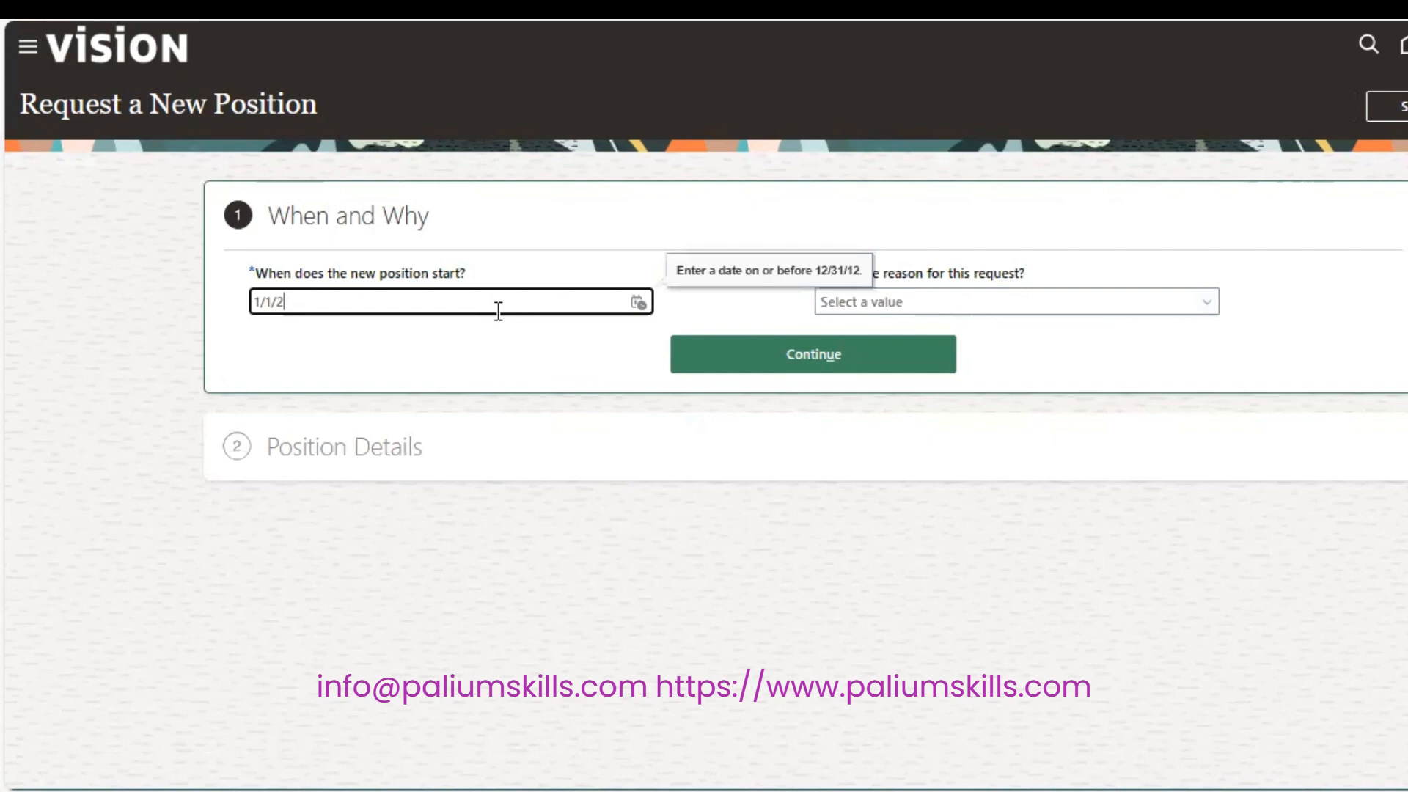
{"action": "type", "text": "020"}
{"action": "key", "text": "Tab"}
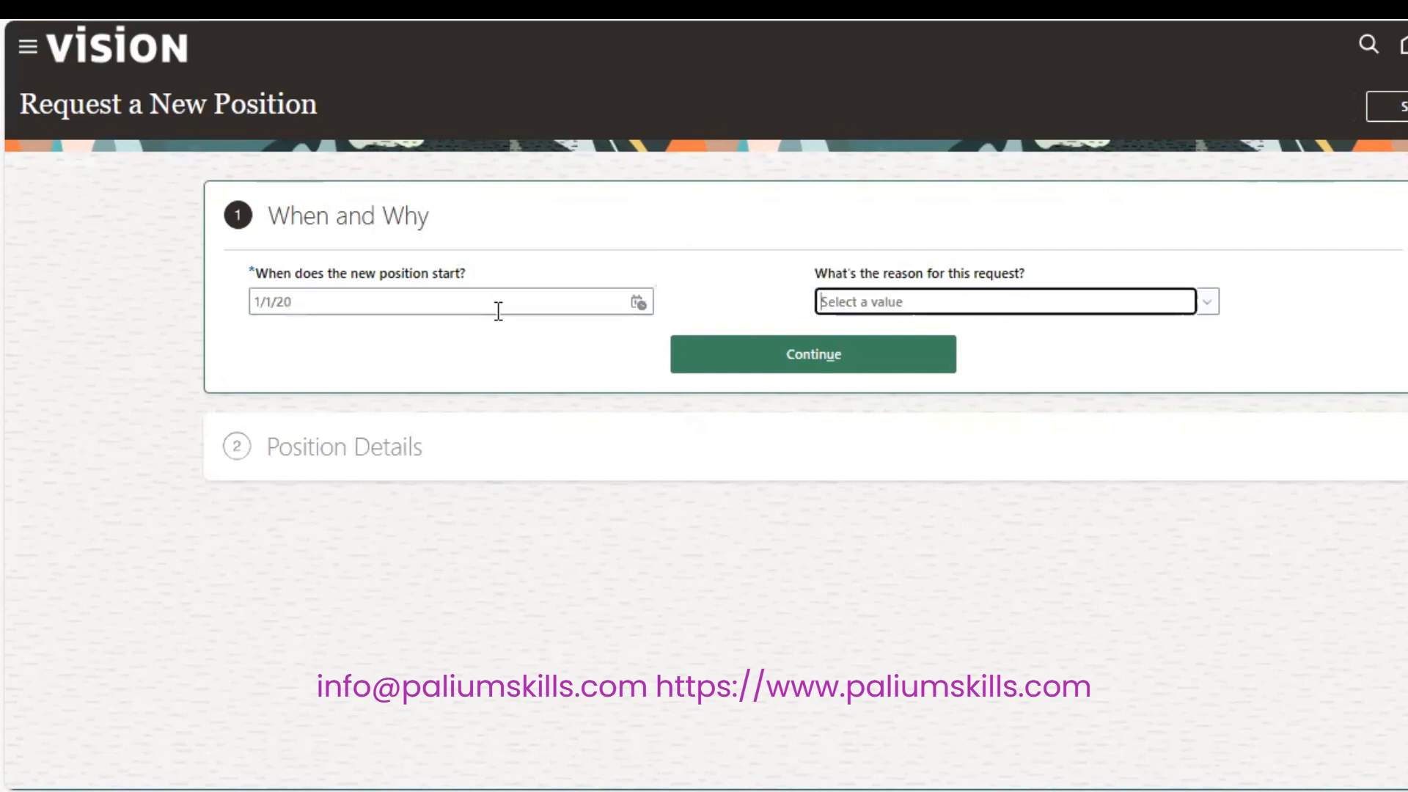
{"action": "left_click", "coordinate": [831, 356]}
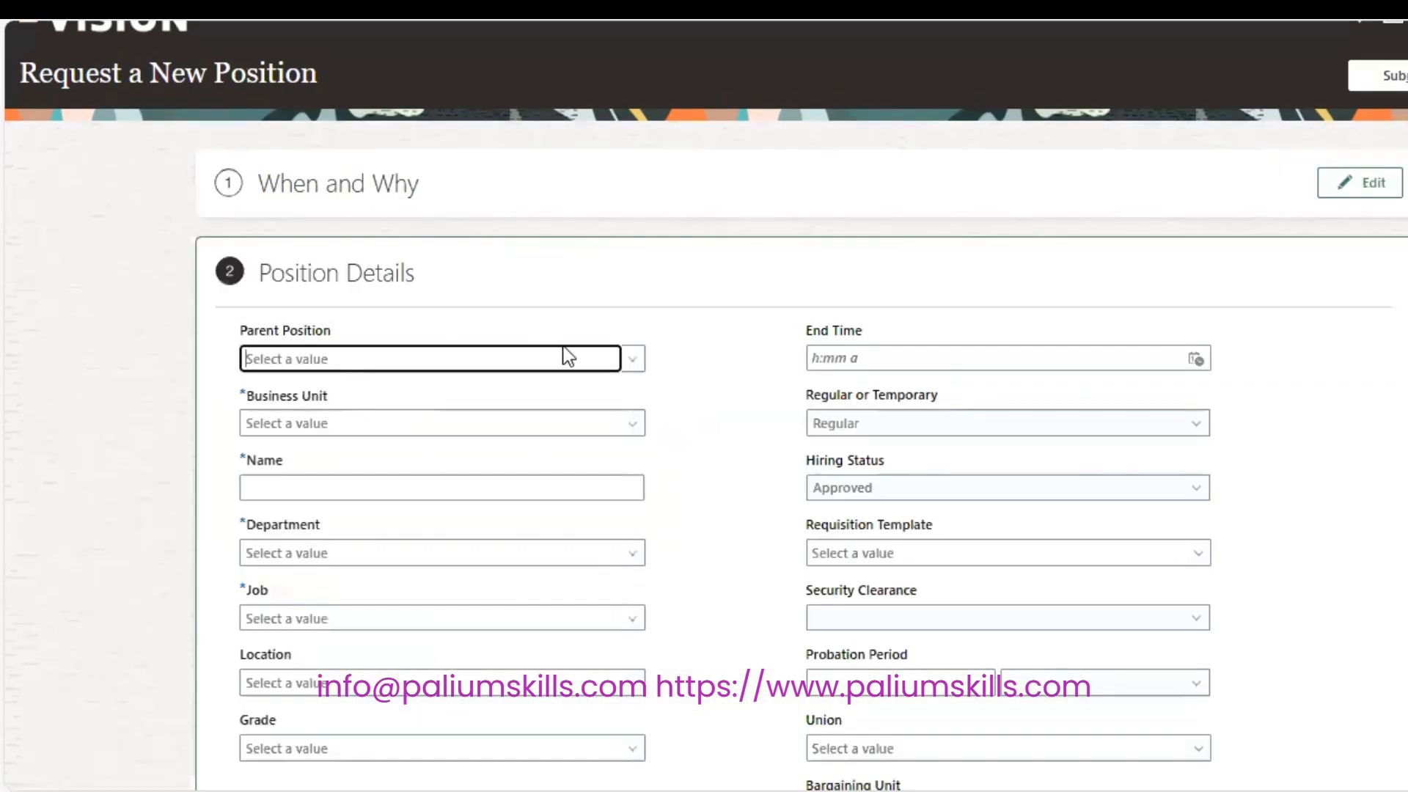
{"action": "left_click", "coordinate": [505, 425]}
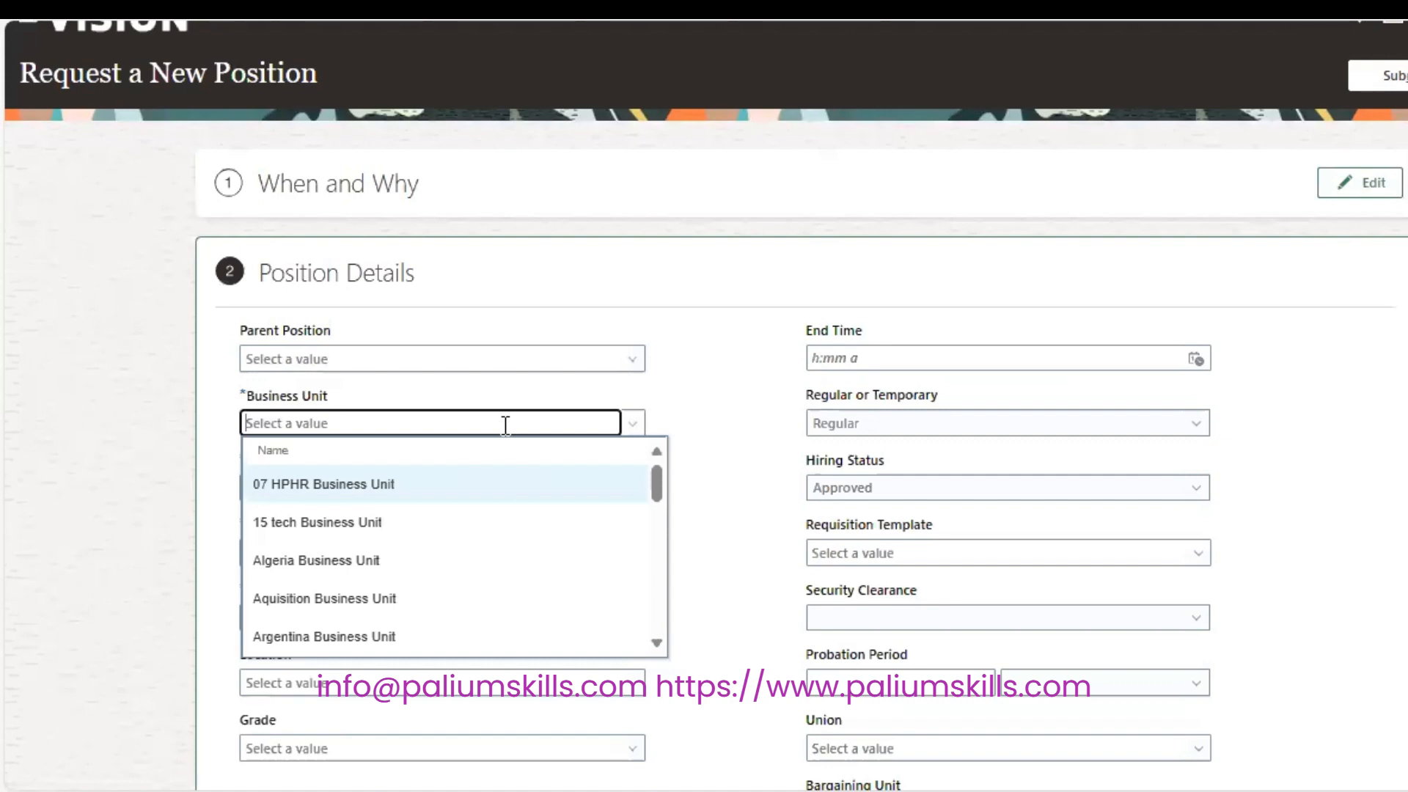
Set business unit US1 Business Unit, name SP HR Manager, and department SP Human Resources.
{"action": "type", "text": "US1"}
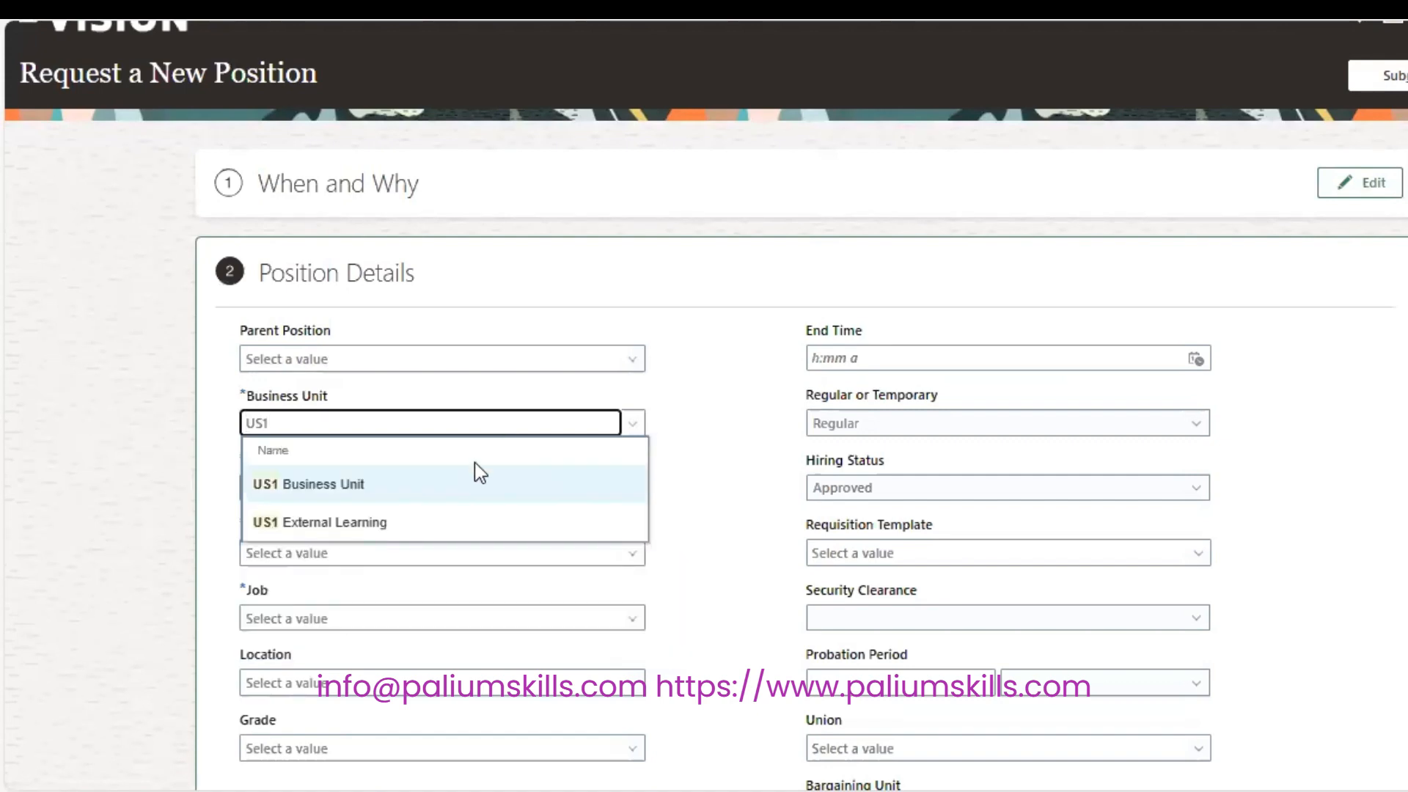
{"action": "left_click", "coordinate": [464, 485]}
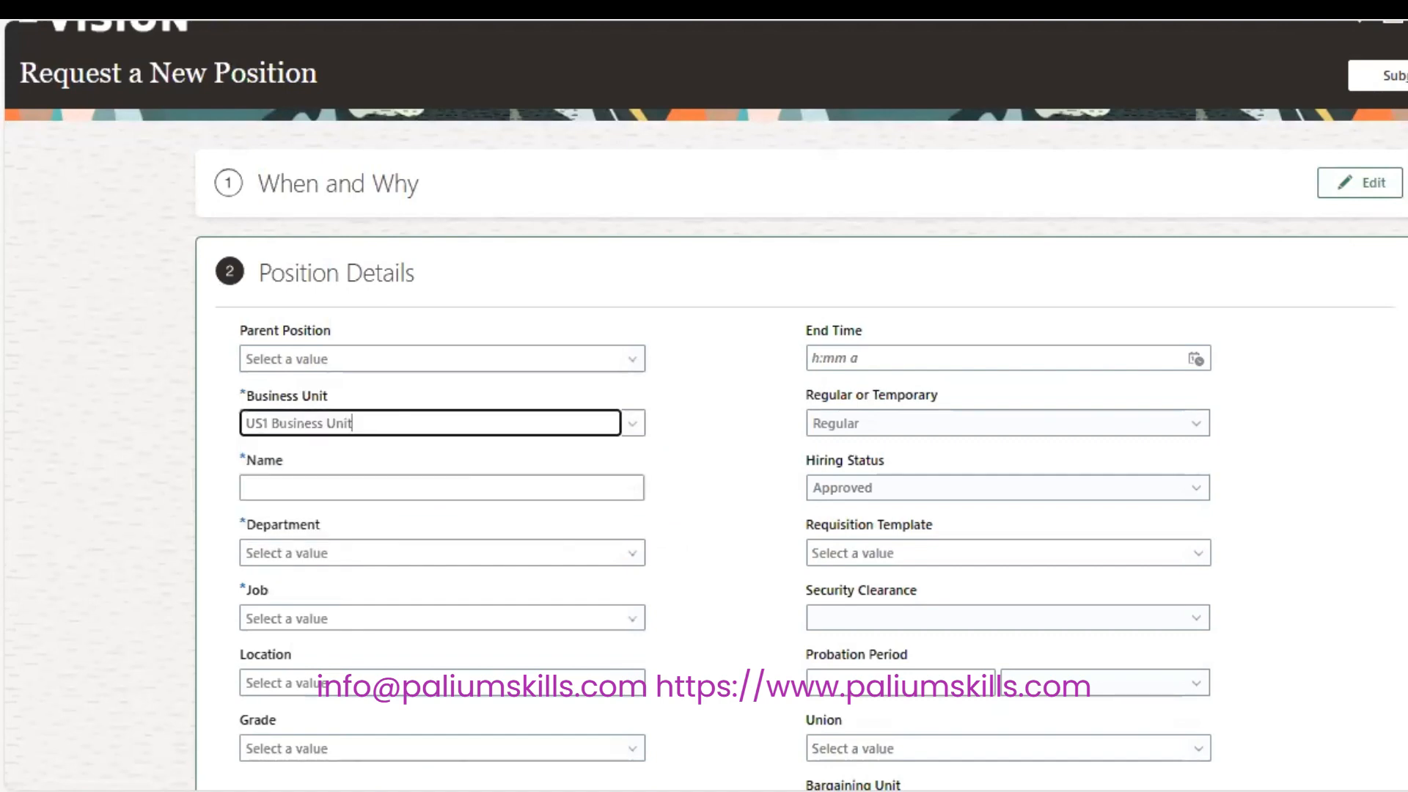
{"action": "scroll", "coordinate": [495, 367], "scroll_direction": "down", "scroll_amount": 3}
{"action": "left_click", "coordinate": [403, 318]}
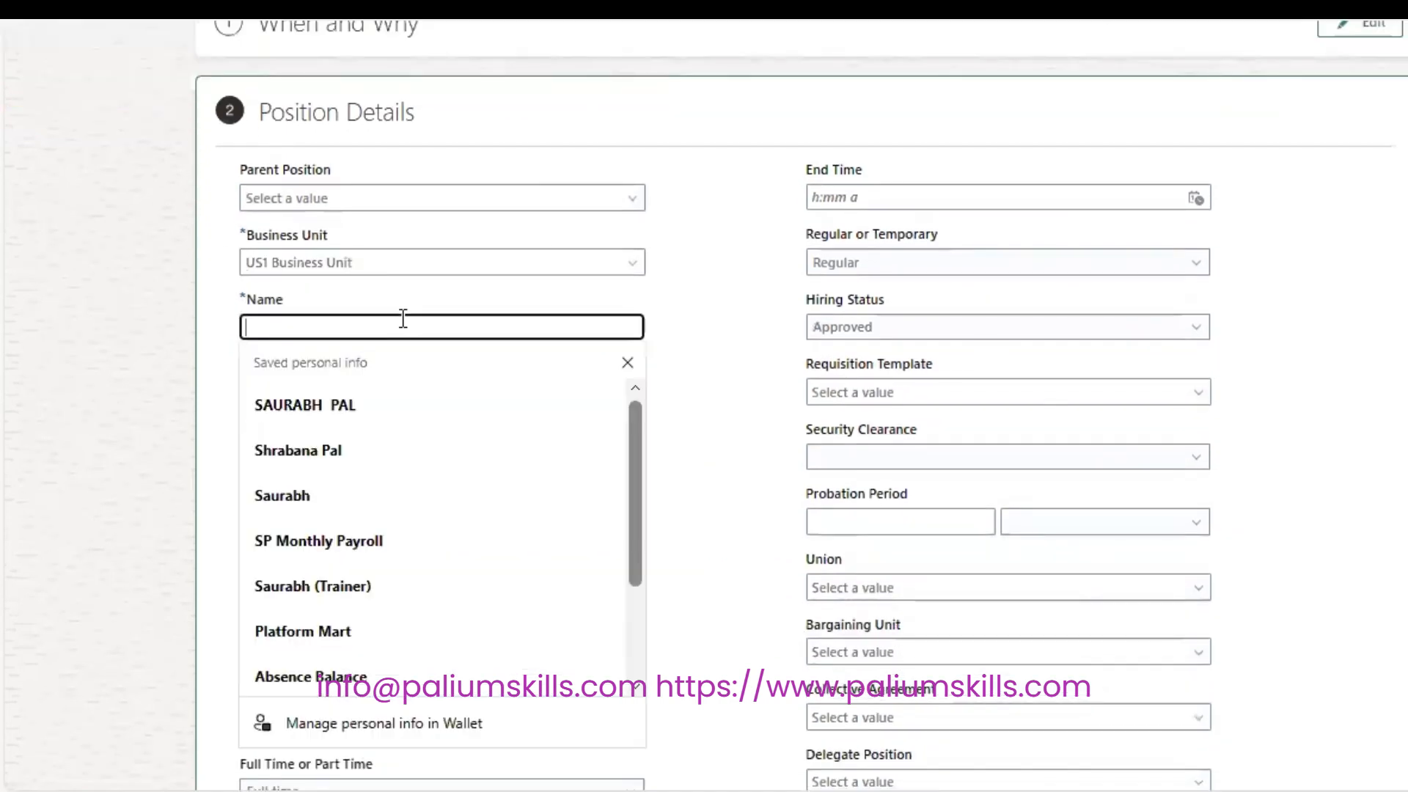
{"action": "type", "text": "SP"}
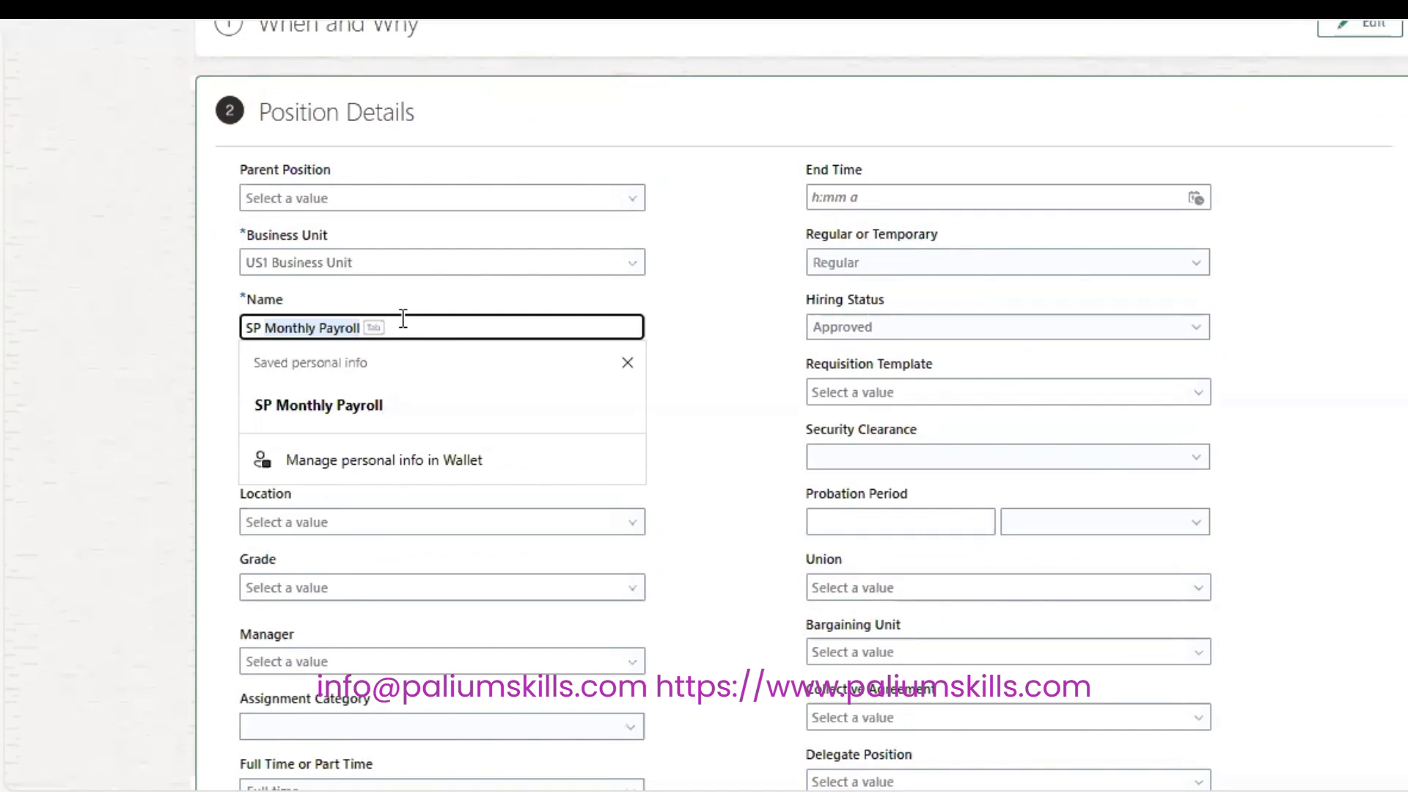
{"action": "type", "text": " HR Manager"}
{"action": "key", "text": "Tab"}
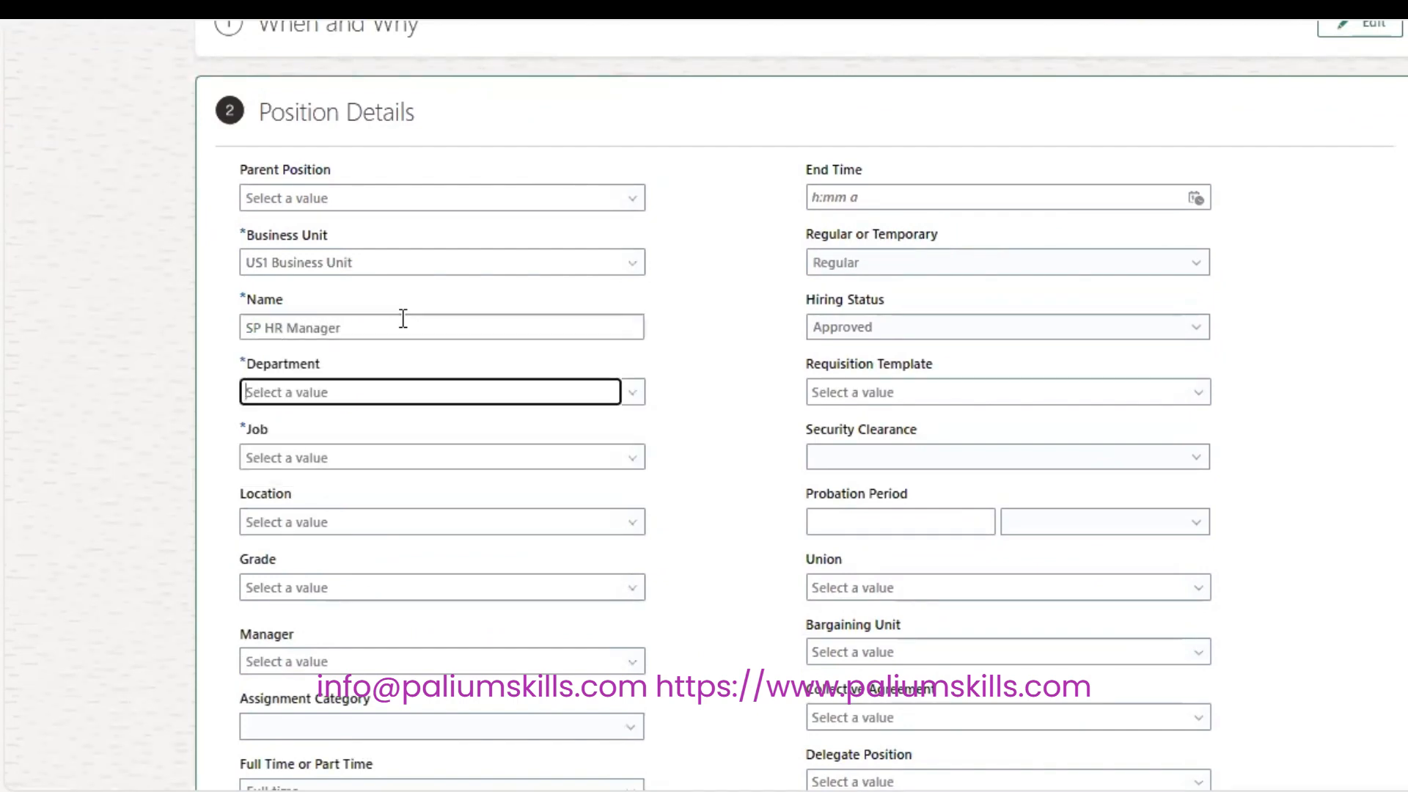
{"action": "type", "text": "SP"}
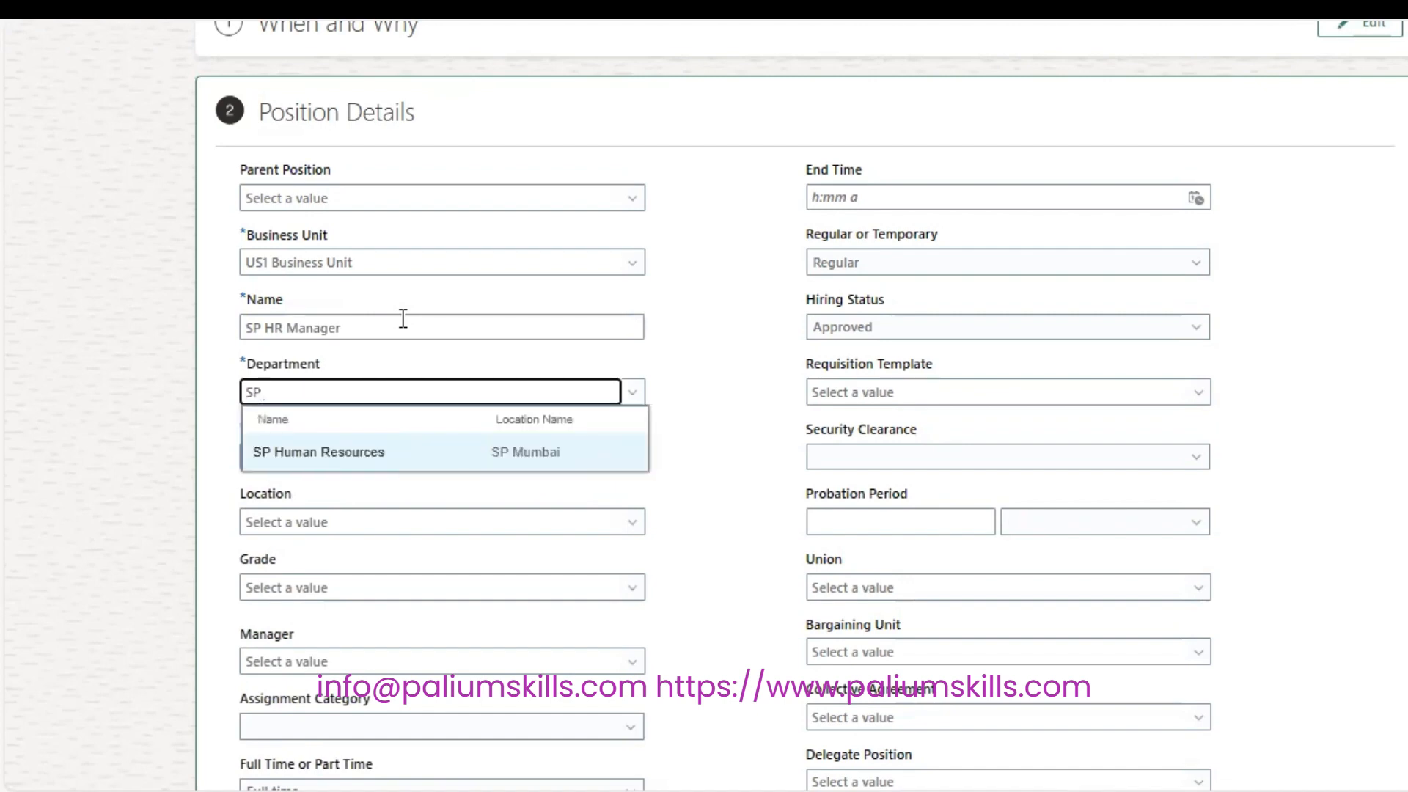
{"action": "left_click", "coordinate": [364, 454]}
Choose job SP Manager, keep location SP Mumbai, and set grade SP A1.
{"action": "left_click", "coordinate": [364, 459]}
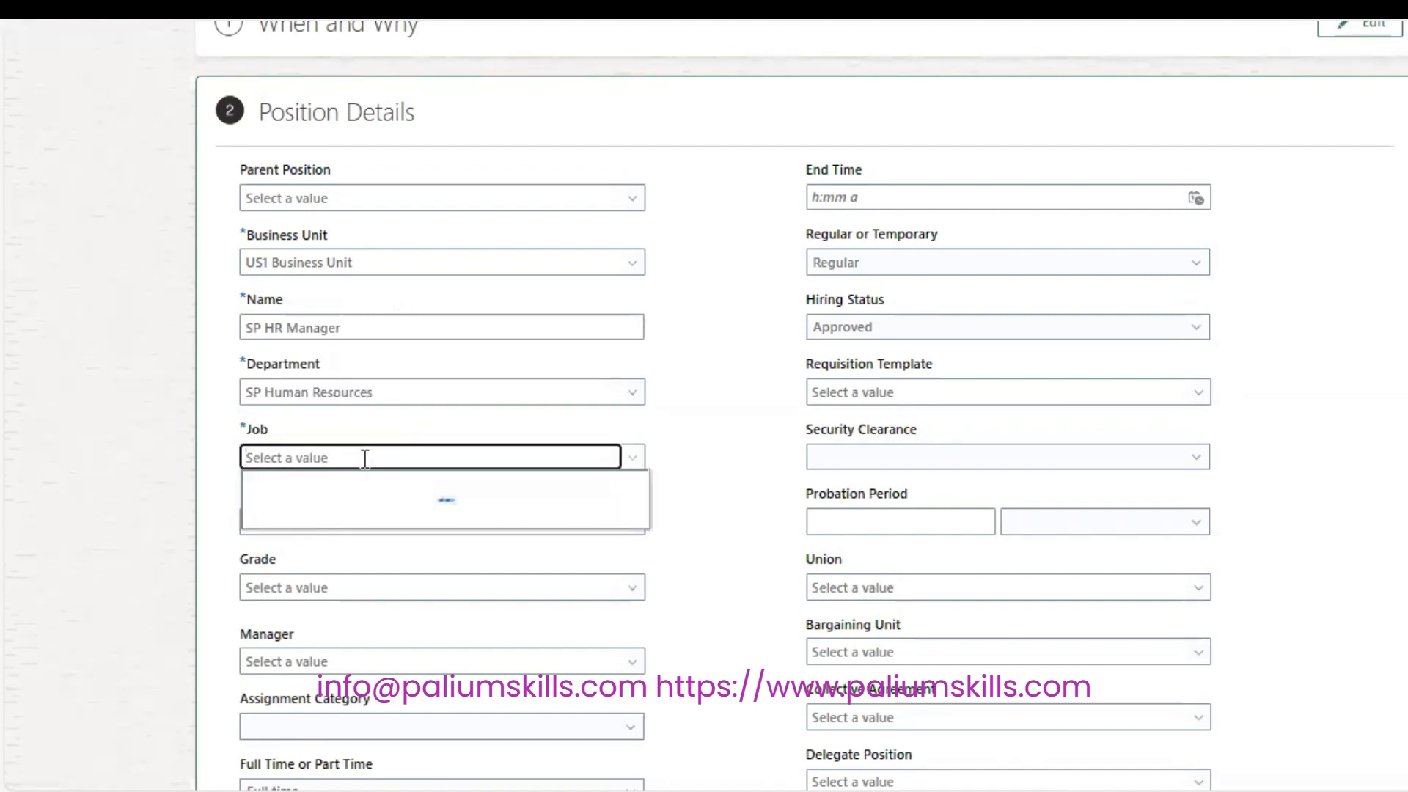
{"action": "type", "text": "SP"}
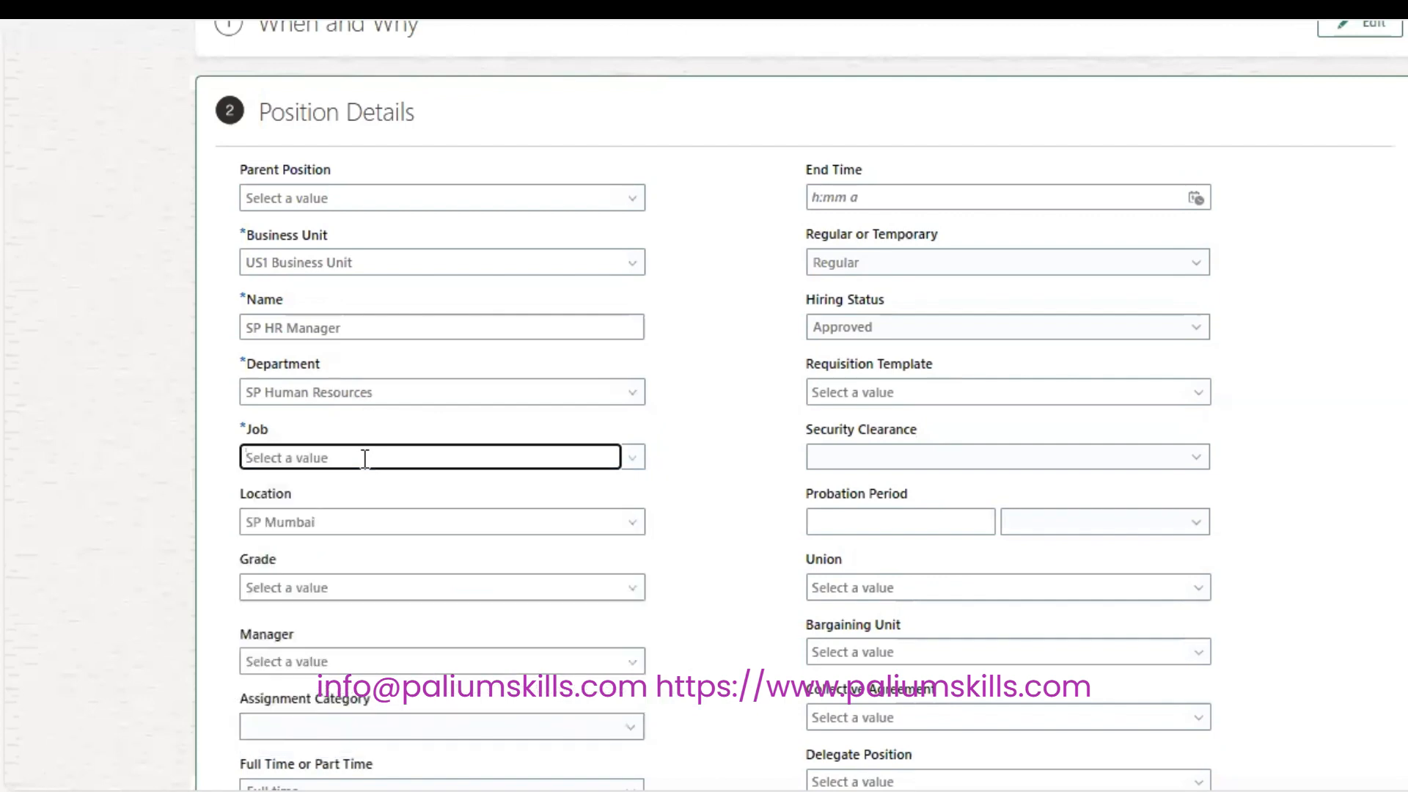
{"action": "type", "text": "SP"}
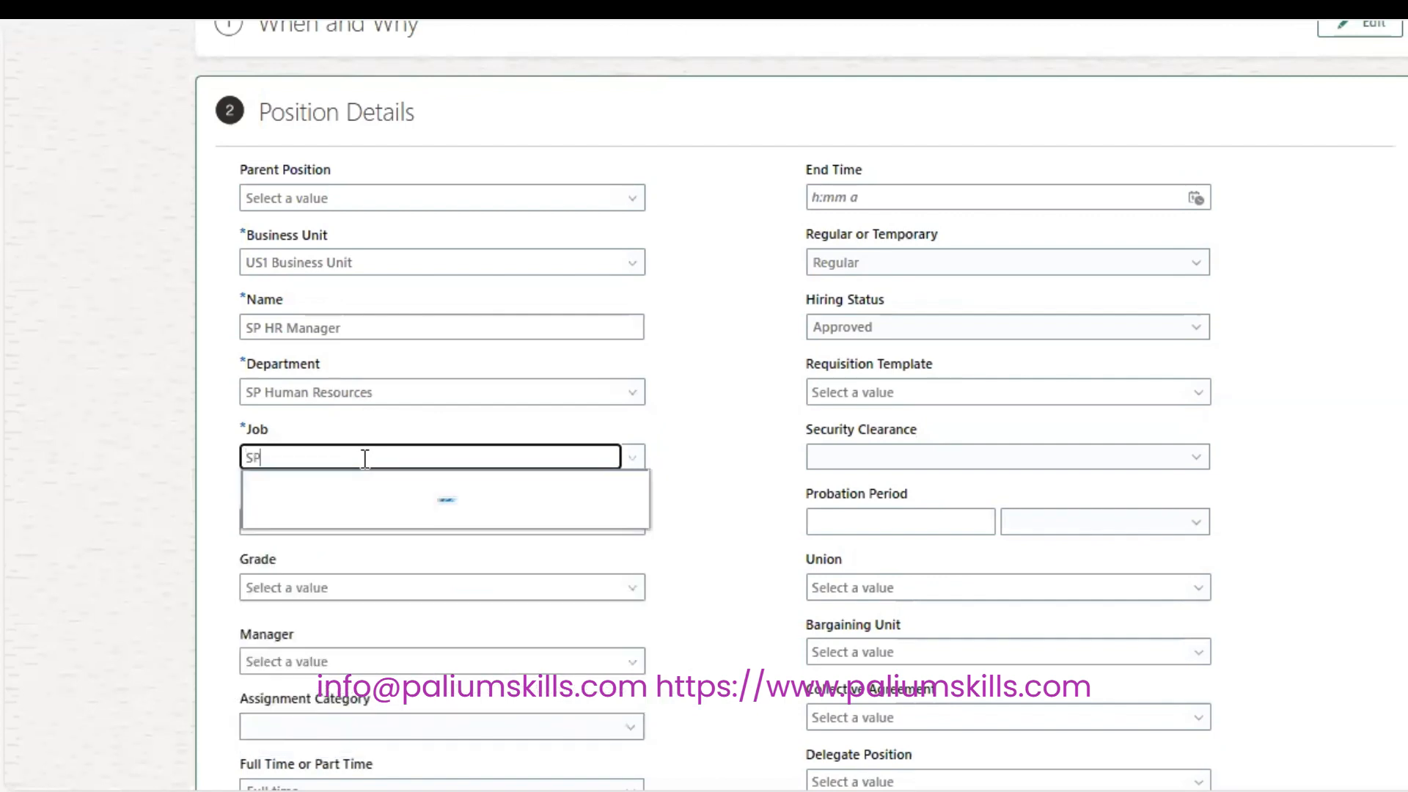
{"action": "left_click", "coordinate": [365, 518]}
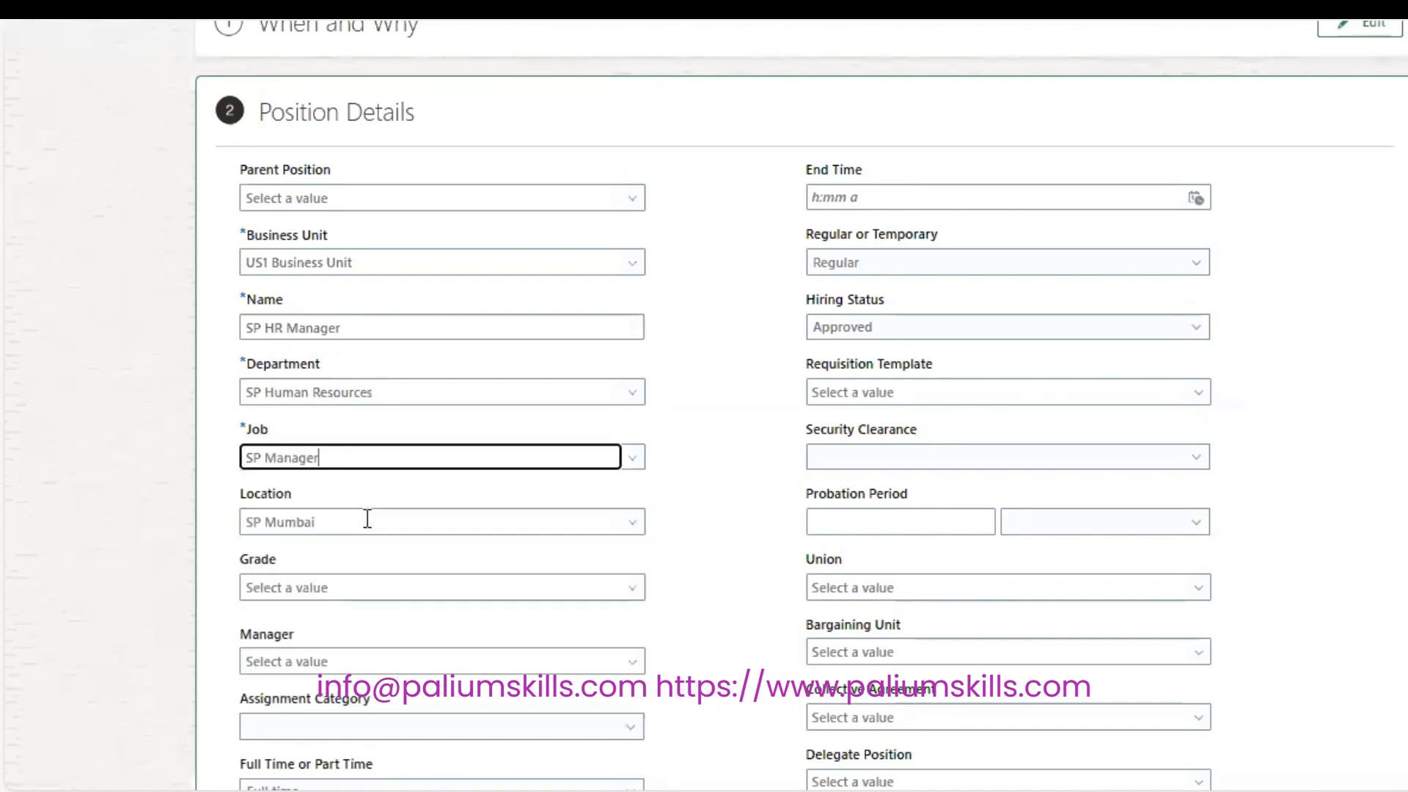
{"action": "left_click", "coordinate": [367, 518]}
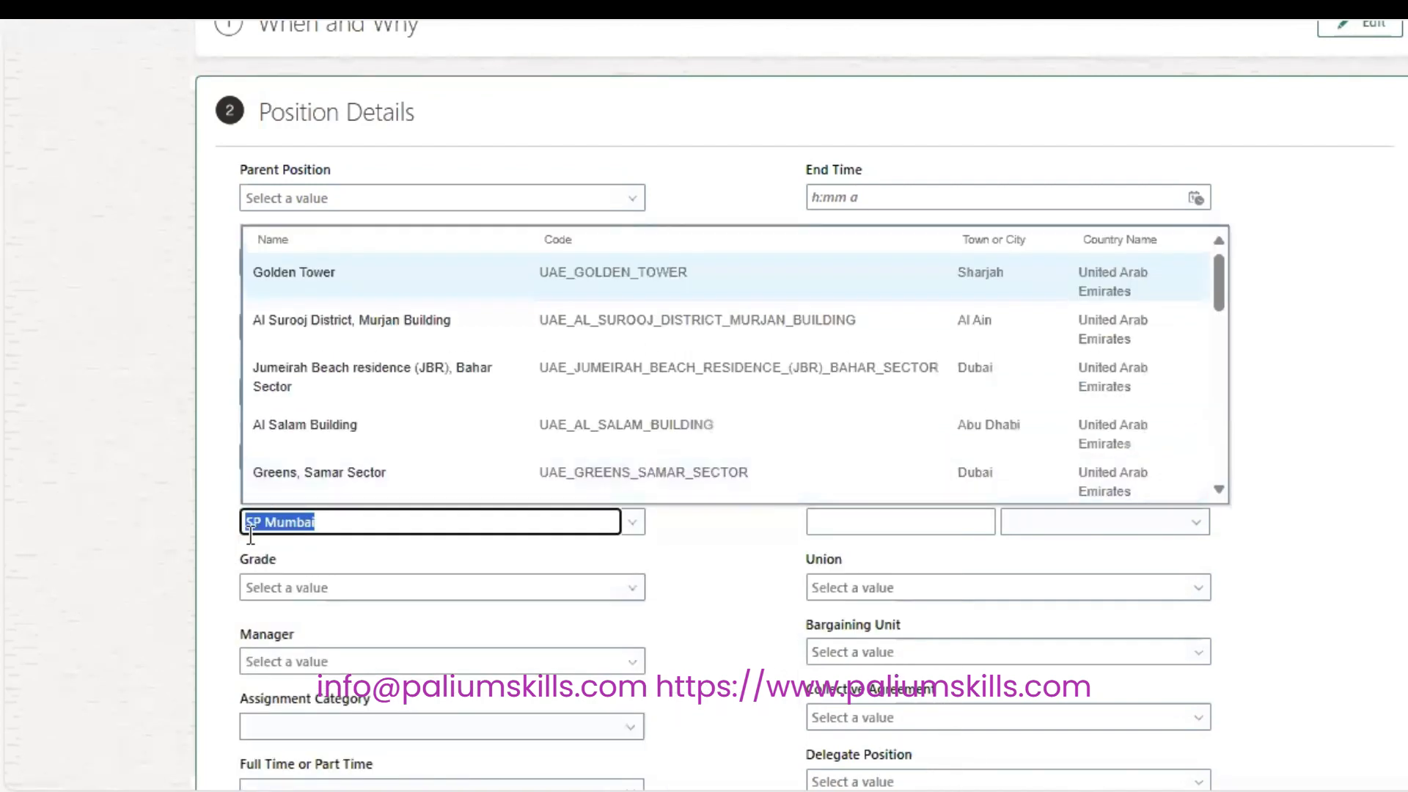
{"action": "left_click", "coordinate": [219, 522]}
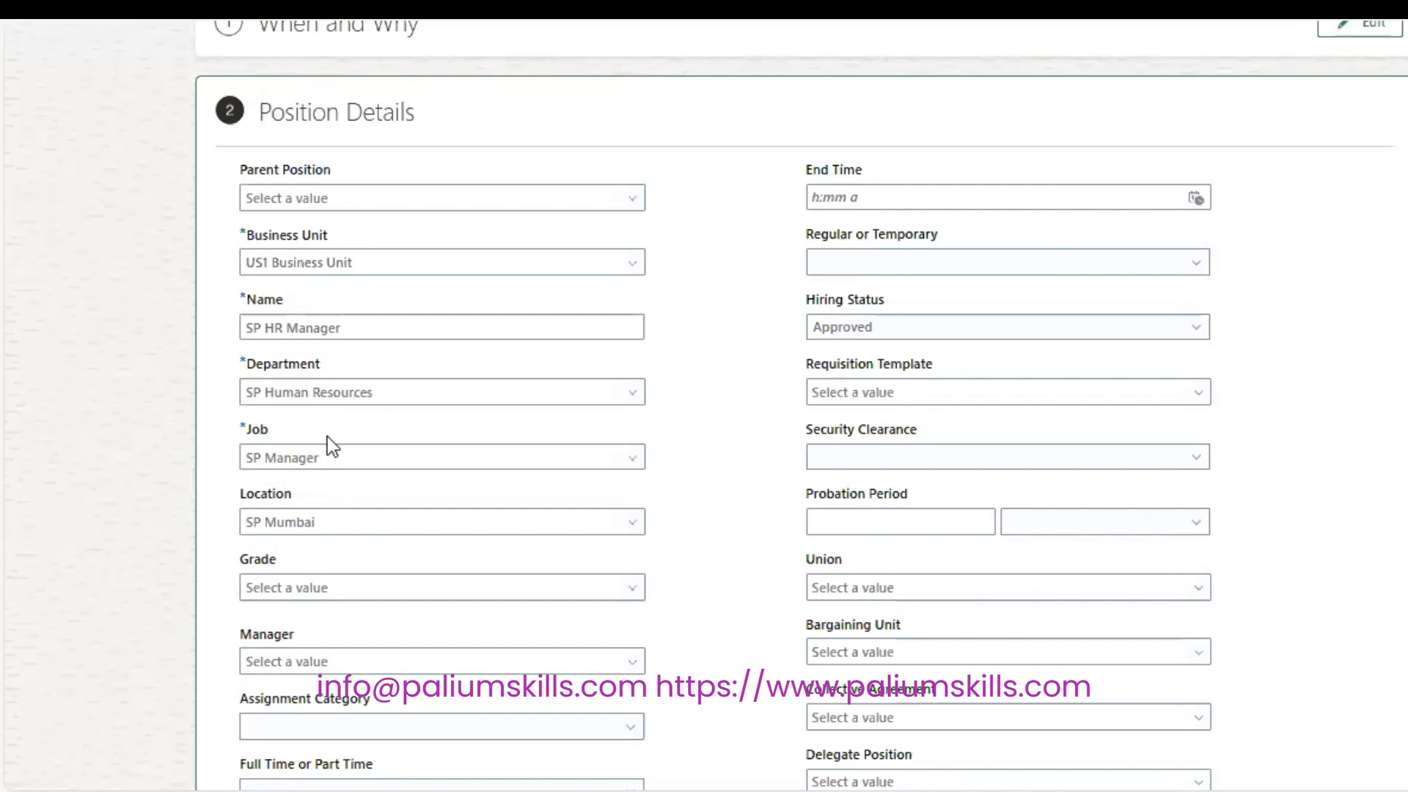
{"action": "left_click", "coordinate": [315, 588]}
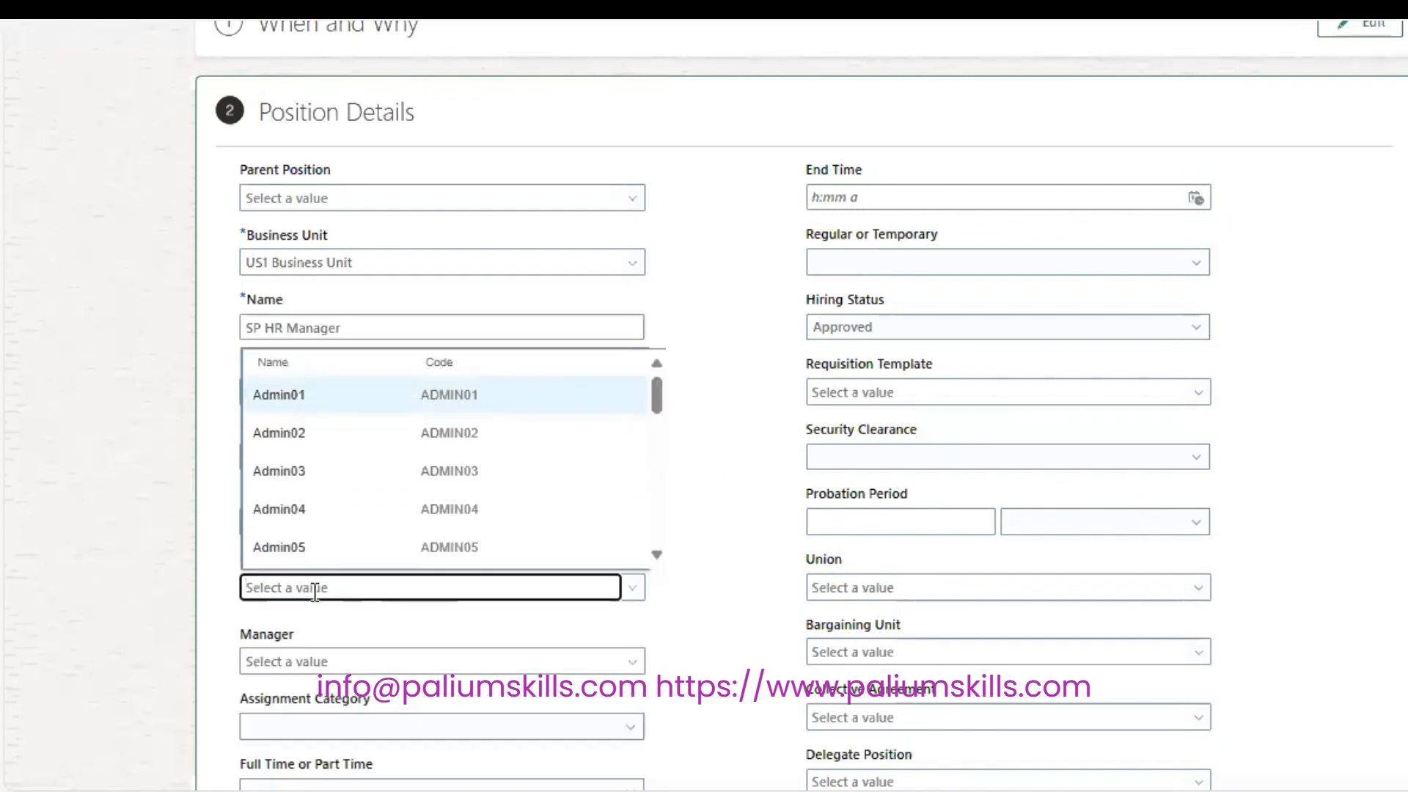
{"action": "type", "text": "SP"}
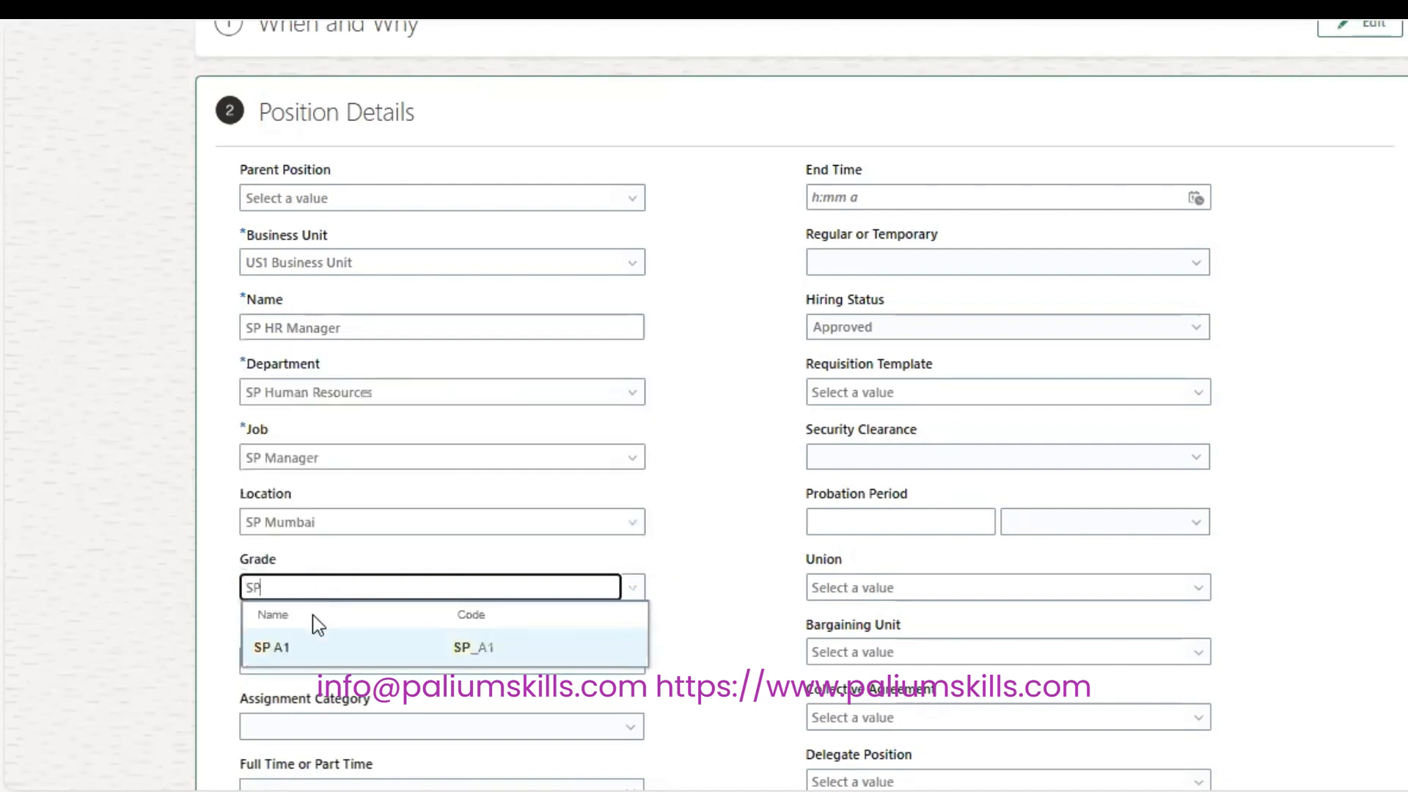
{"action": "left_click", "coordinate": [352, 650]}
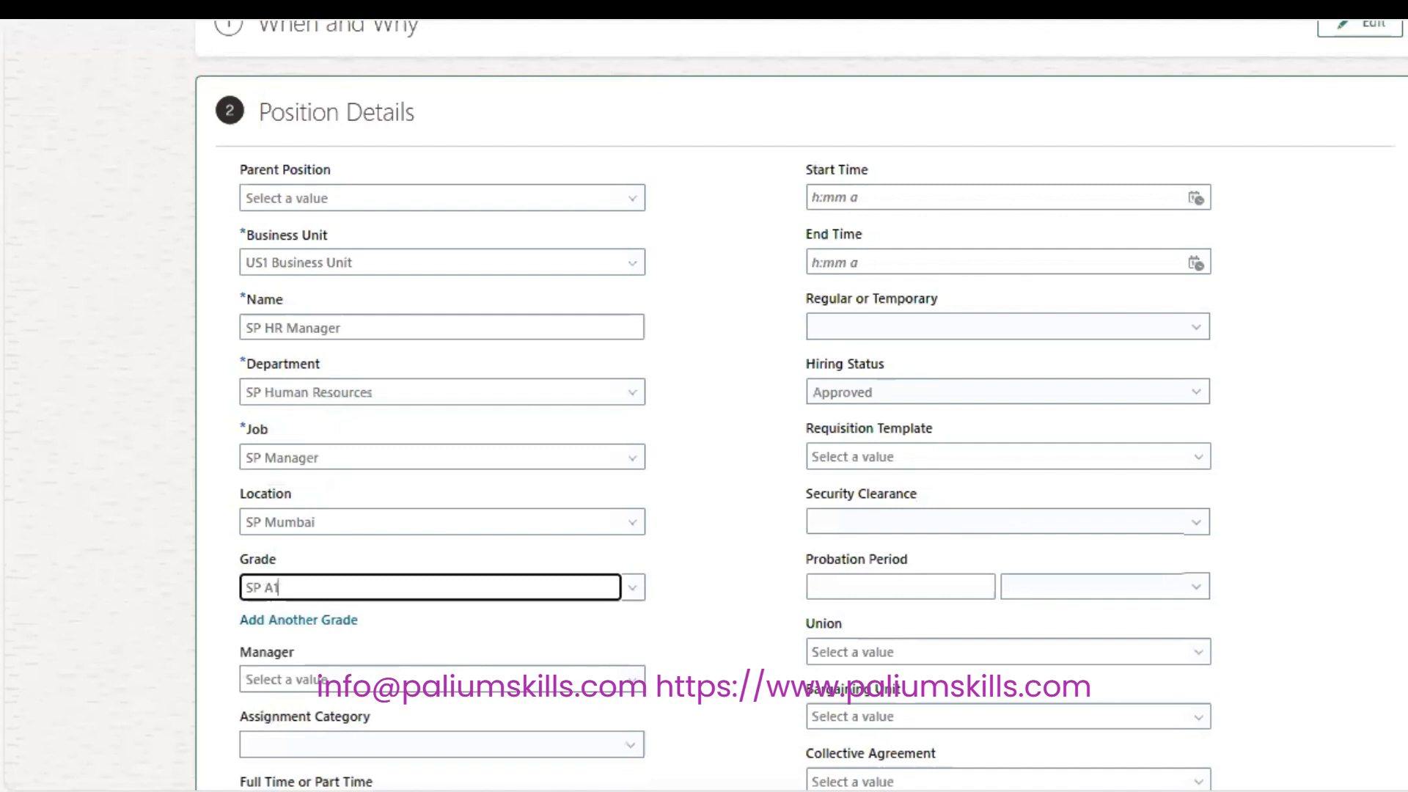
Add a second grade, Admin01, to the position.
{"action": "scroll", "coordinate": [157, 327], "scroll_direction": "down", "scroll_amount": 3}
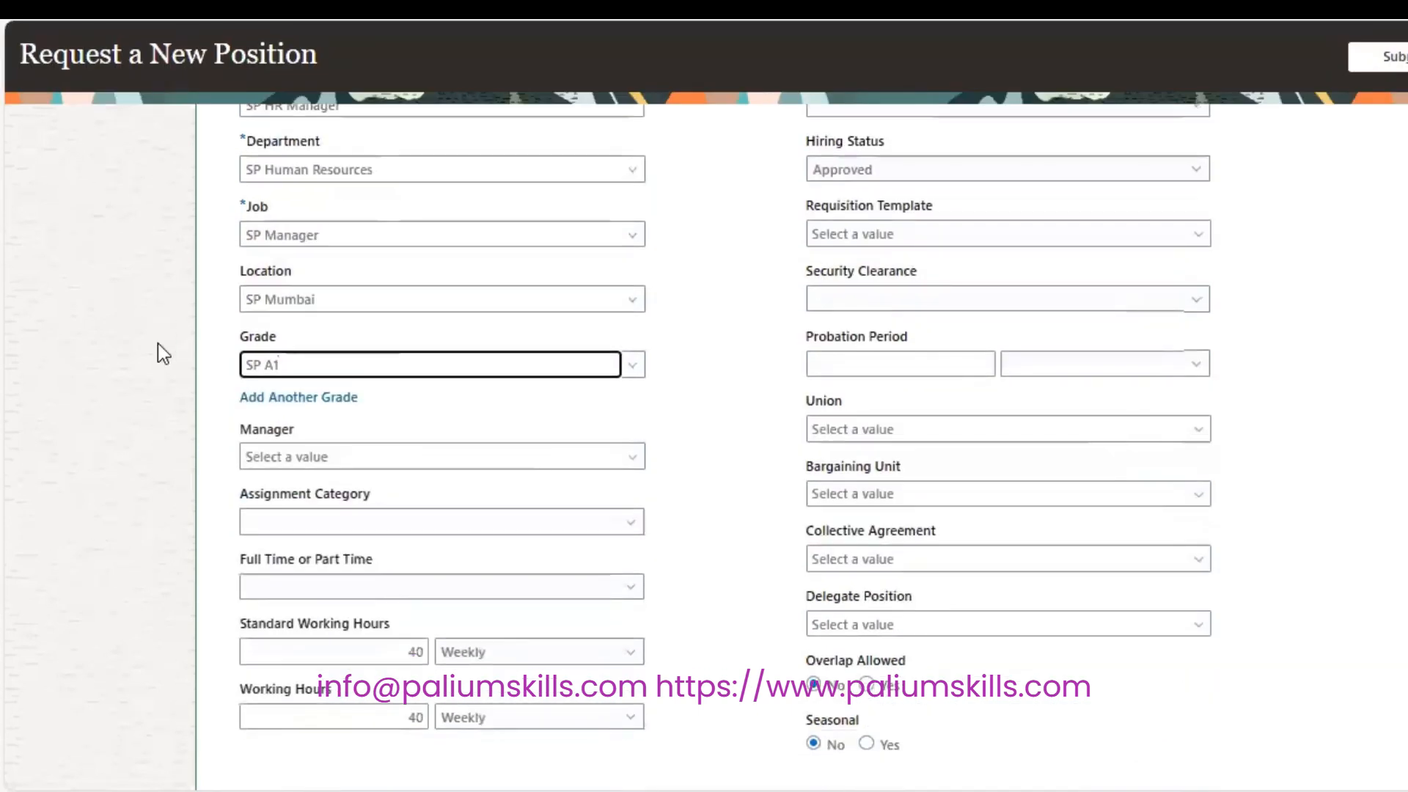
{"action": "left_click", "coordinate": [286, 400]}
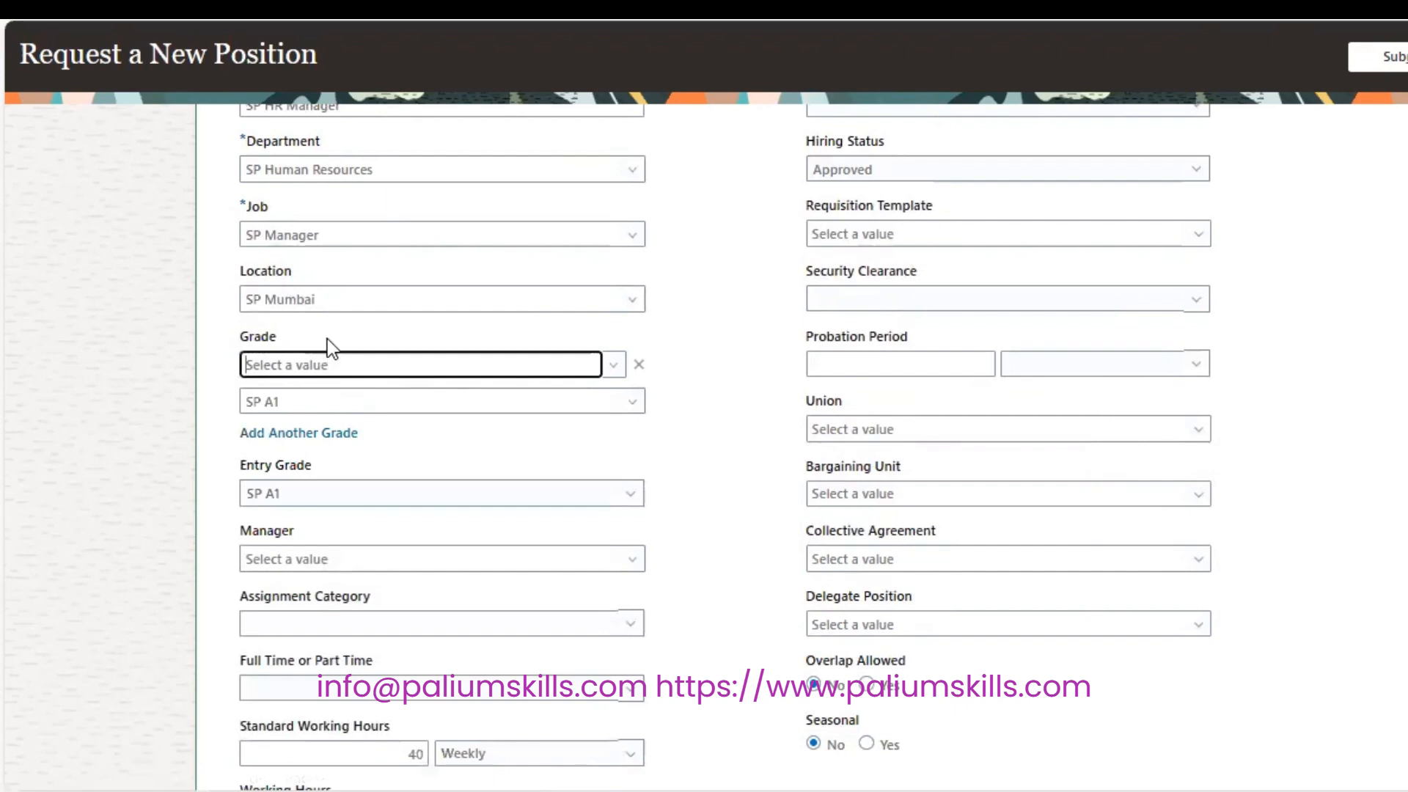
{"action": "type", "text": "A"}
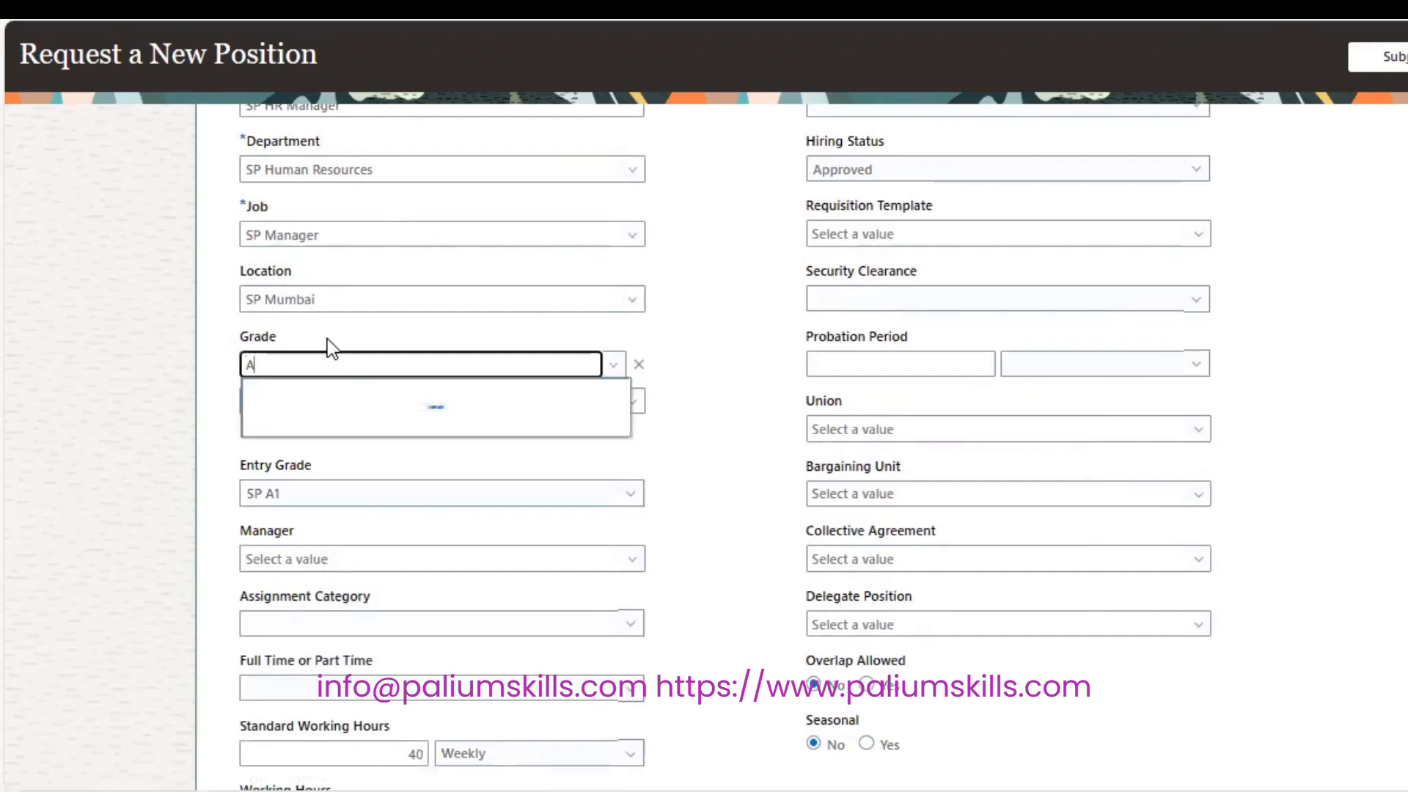
{"action": "type", "text": "2"}
{"action": "key", "text": "BackSpace"}
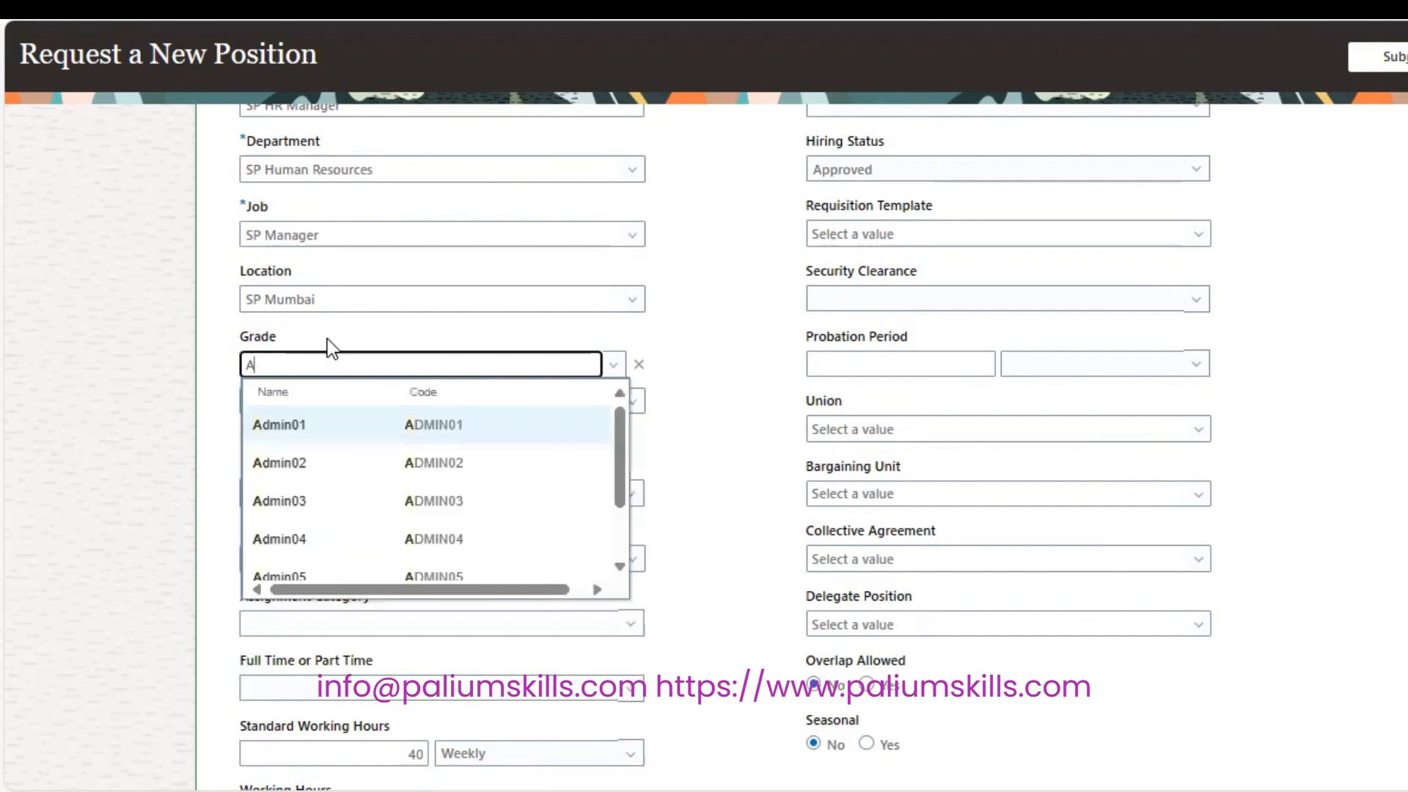
{"action": "left_click_drag", "start_coordinate": [621, 461], "coordinate": [607, 390]}
{"action": "left_click", "coordinate": [541, 442]}
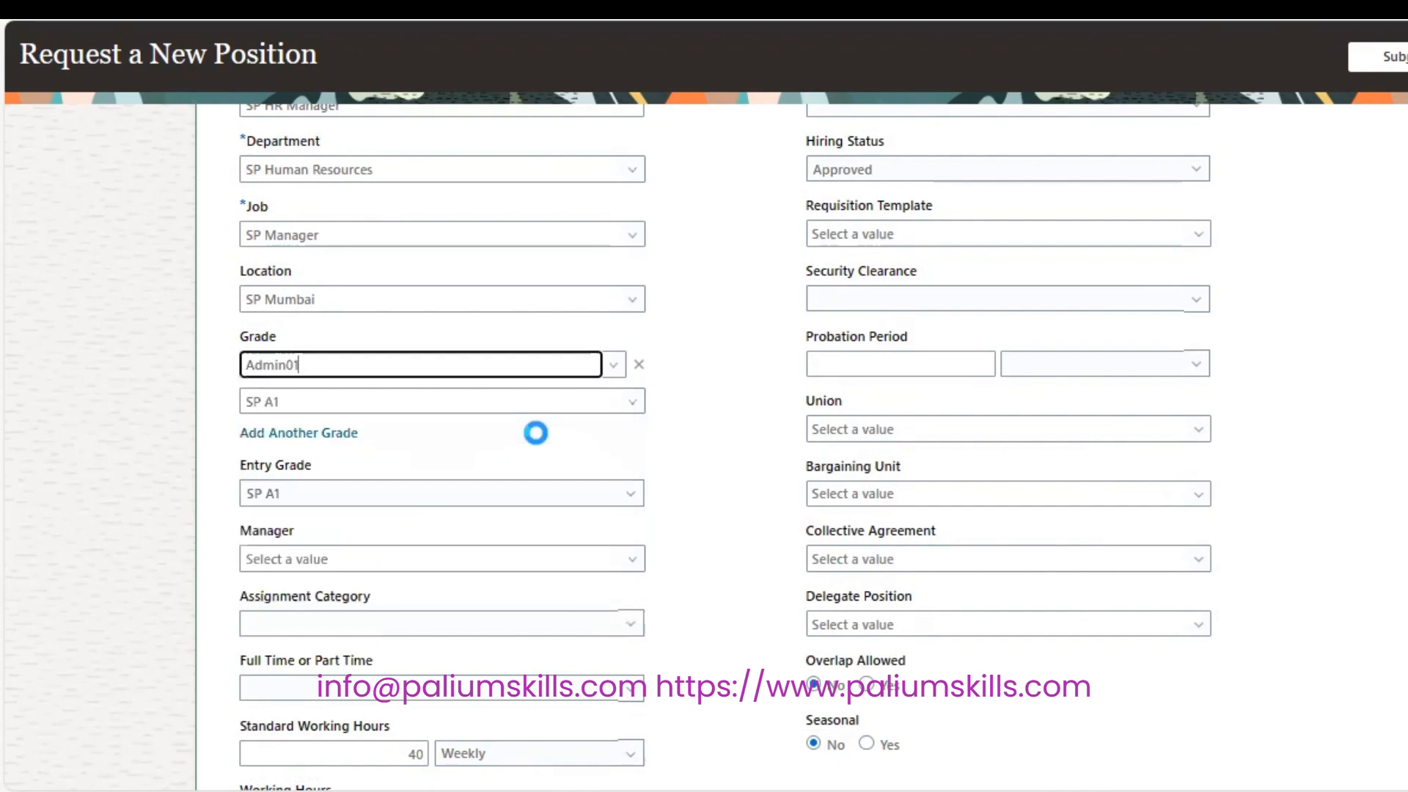
{"action": "left_click", "coordinate": [522, 450]}
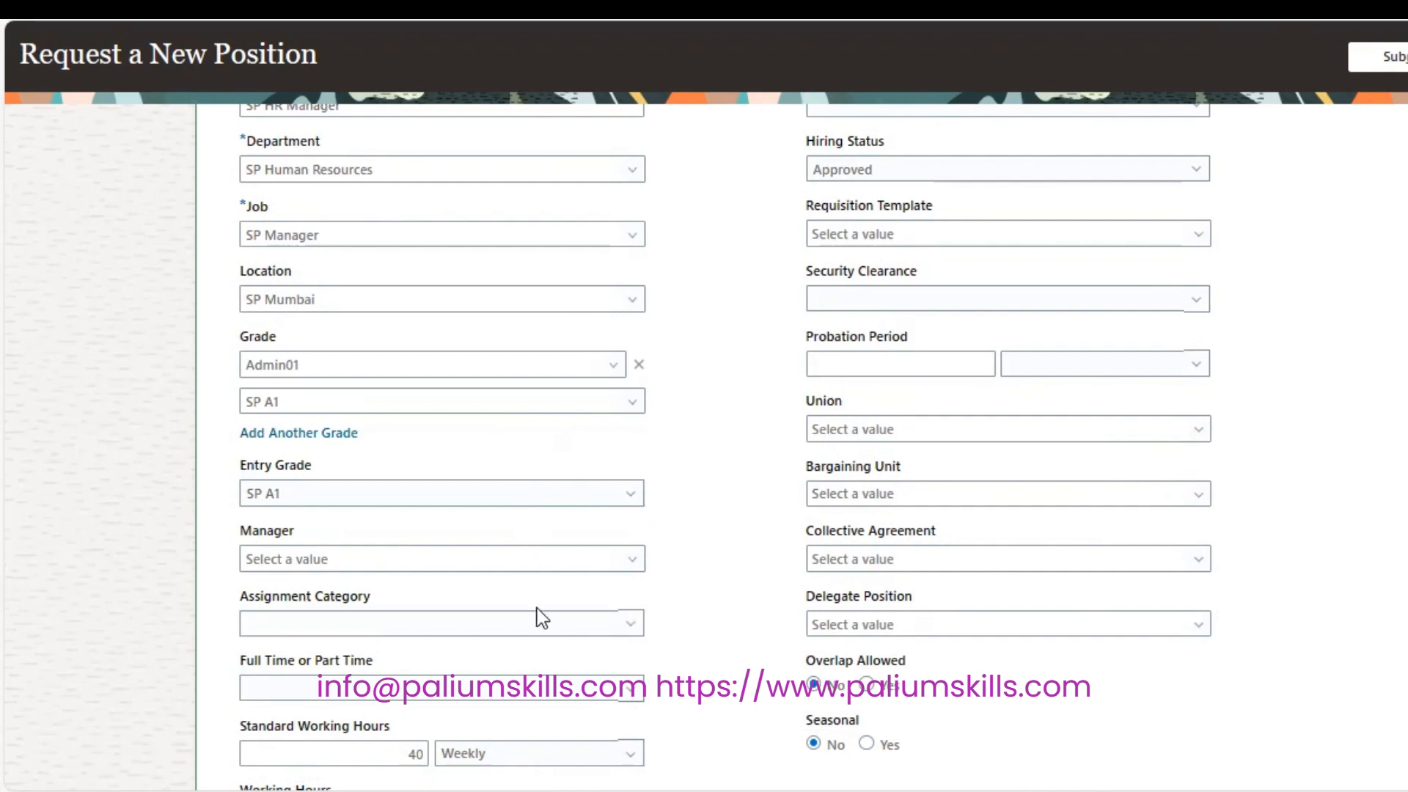
Set assignment category to Full-time regular and Full Time or Part Time to Full time.
{"action": "left_click", "coordinate": [552, 629]}
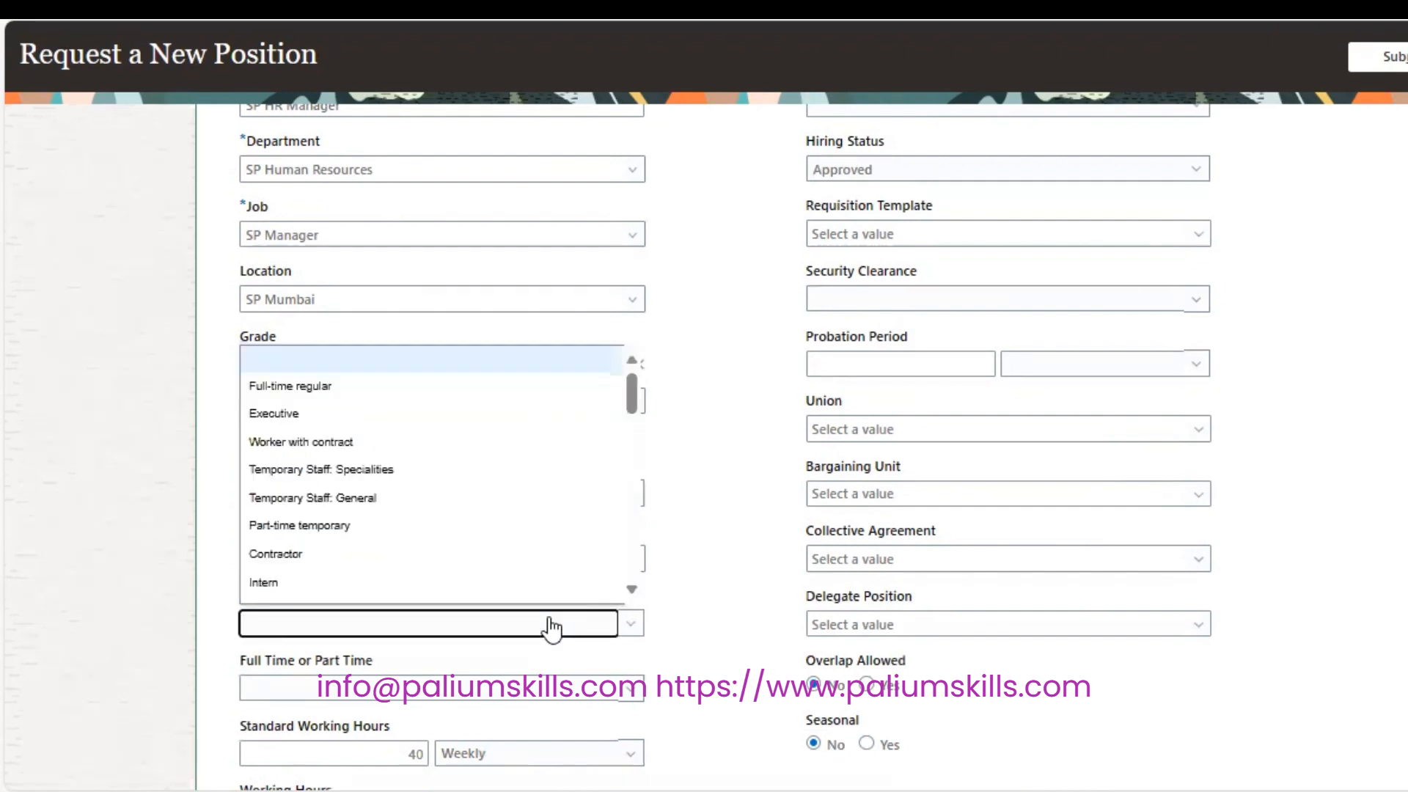
{"action": "left_click", "coordinate": [540, 381]}
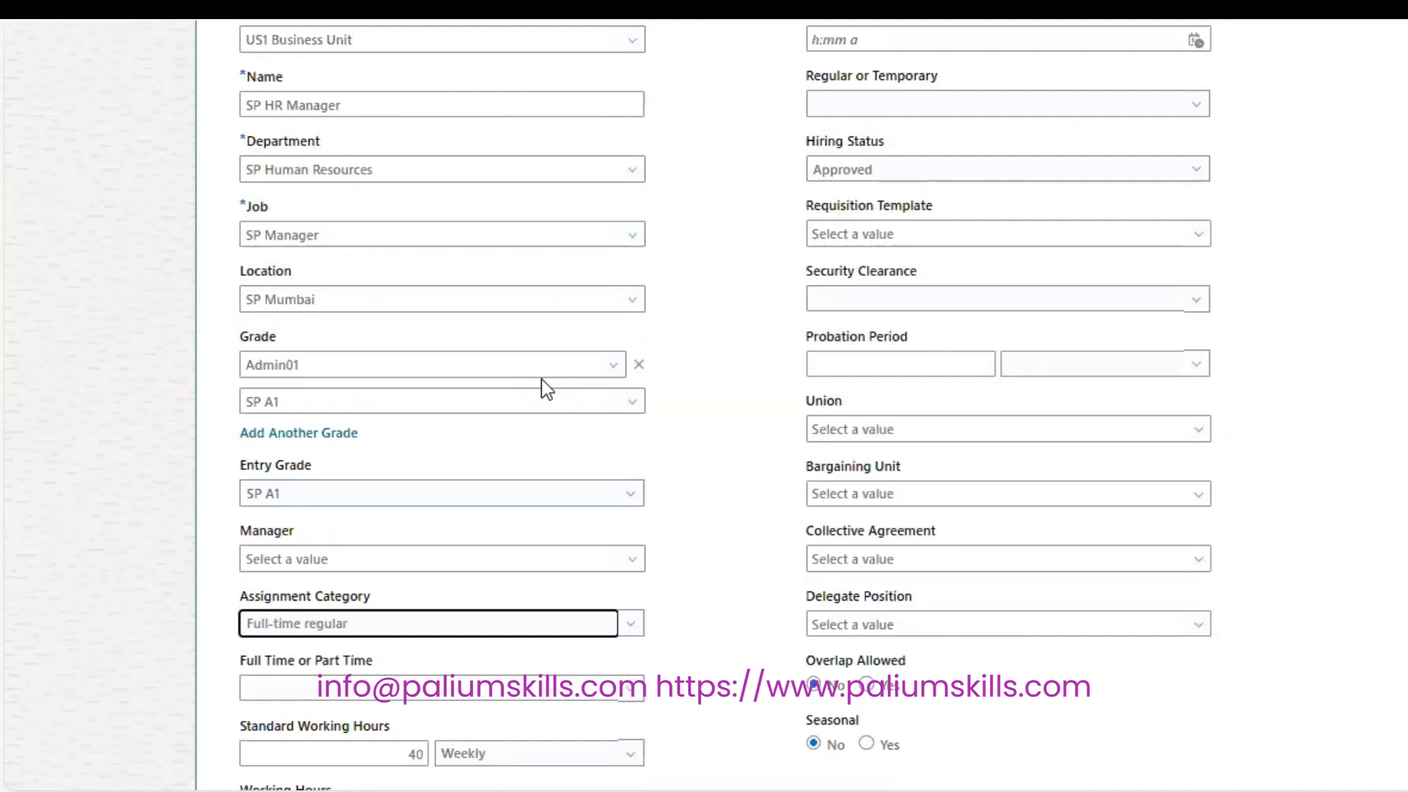
{"action": "scroll", "coordinate": [962, 603], "scroll_direction": "down", "scroll_amount": 4}
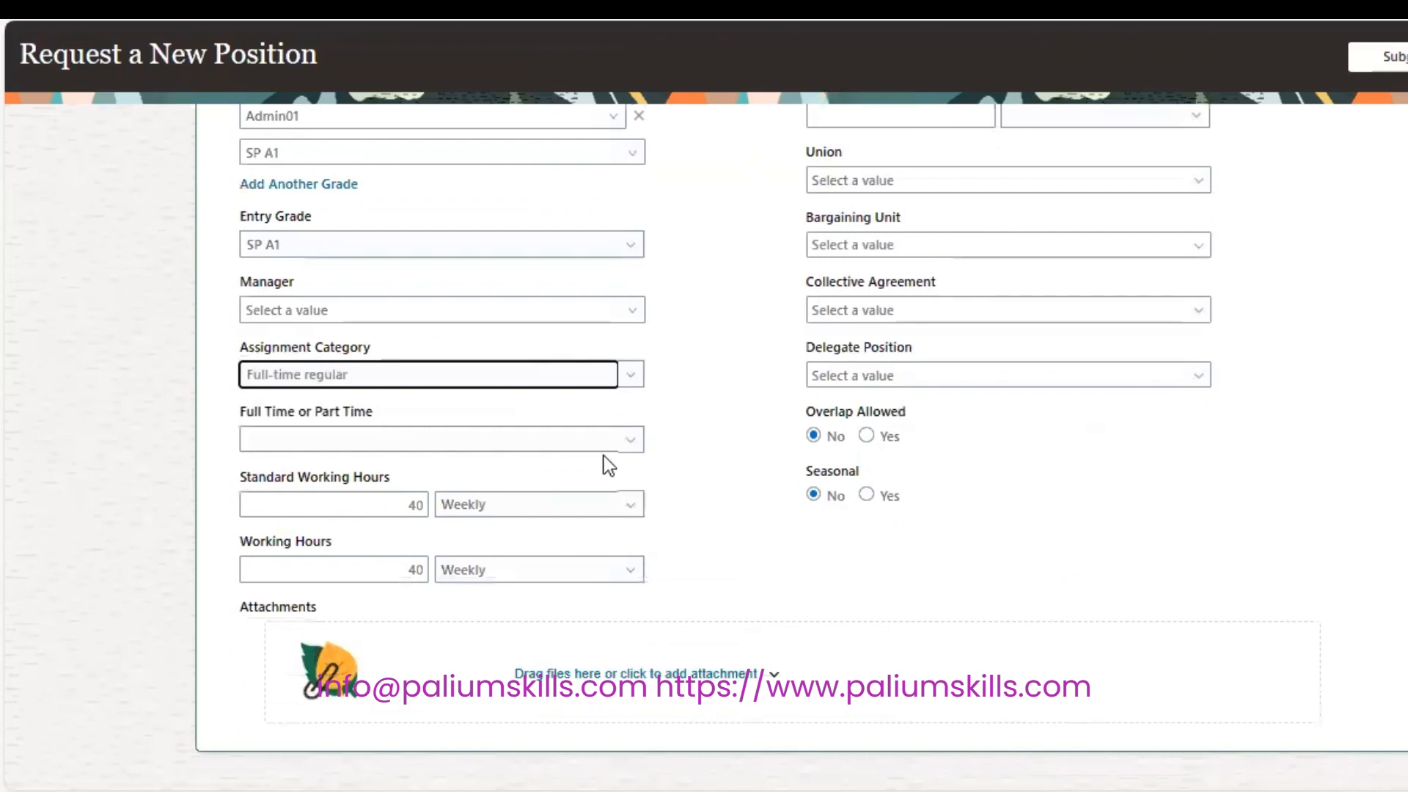
{"action": "left_click", "coordinate": [628, 440]}
{"action": "left_click", "coordinate": [550, 488]}
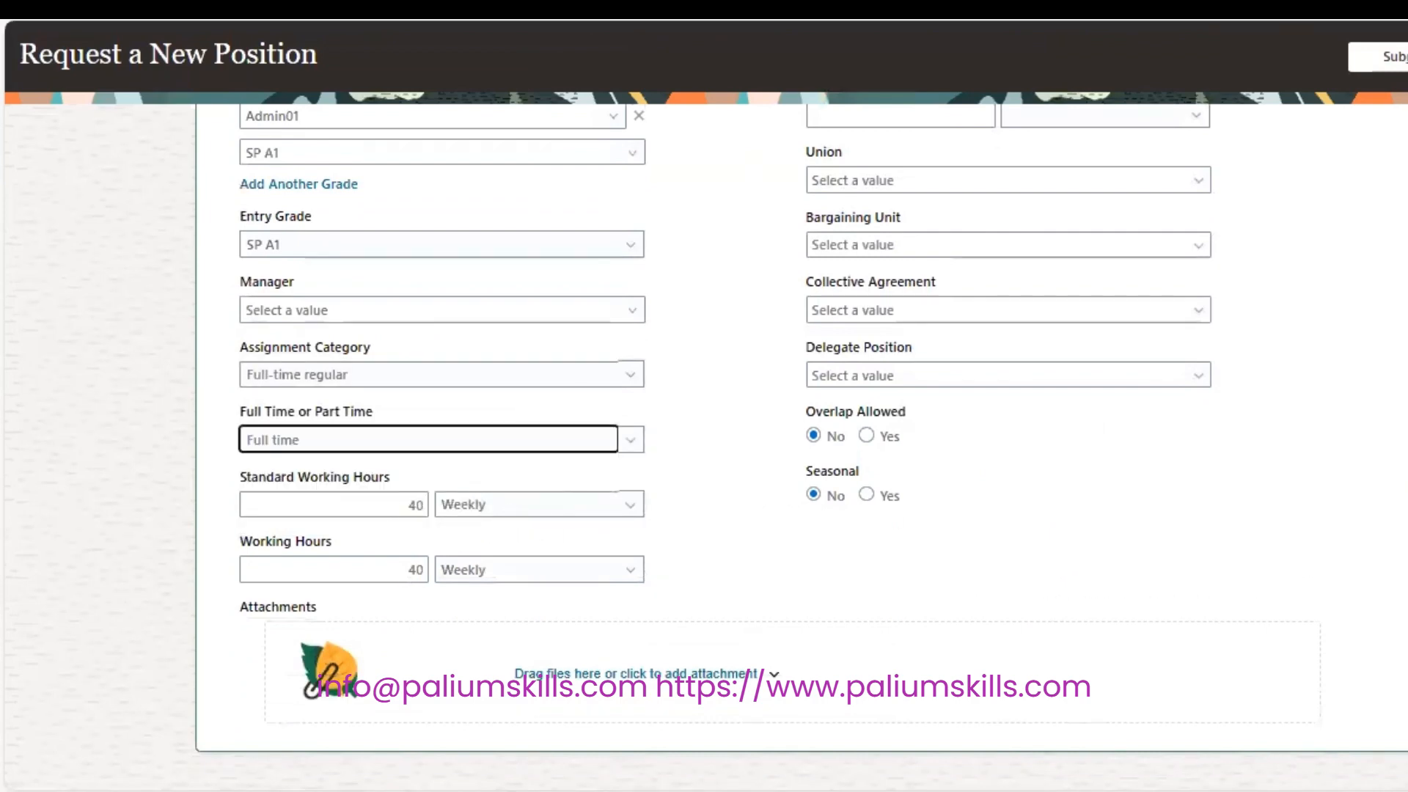
{"action": "scroll", "coordinate": [799, 447], "scroll_direction": "up", "scroll_amount": 10}
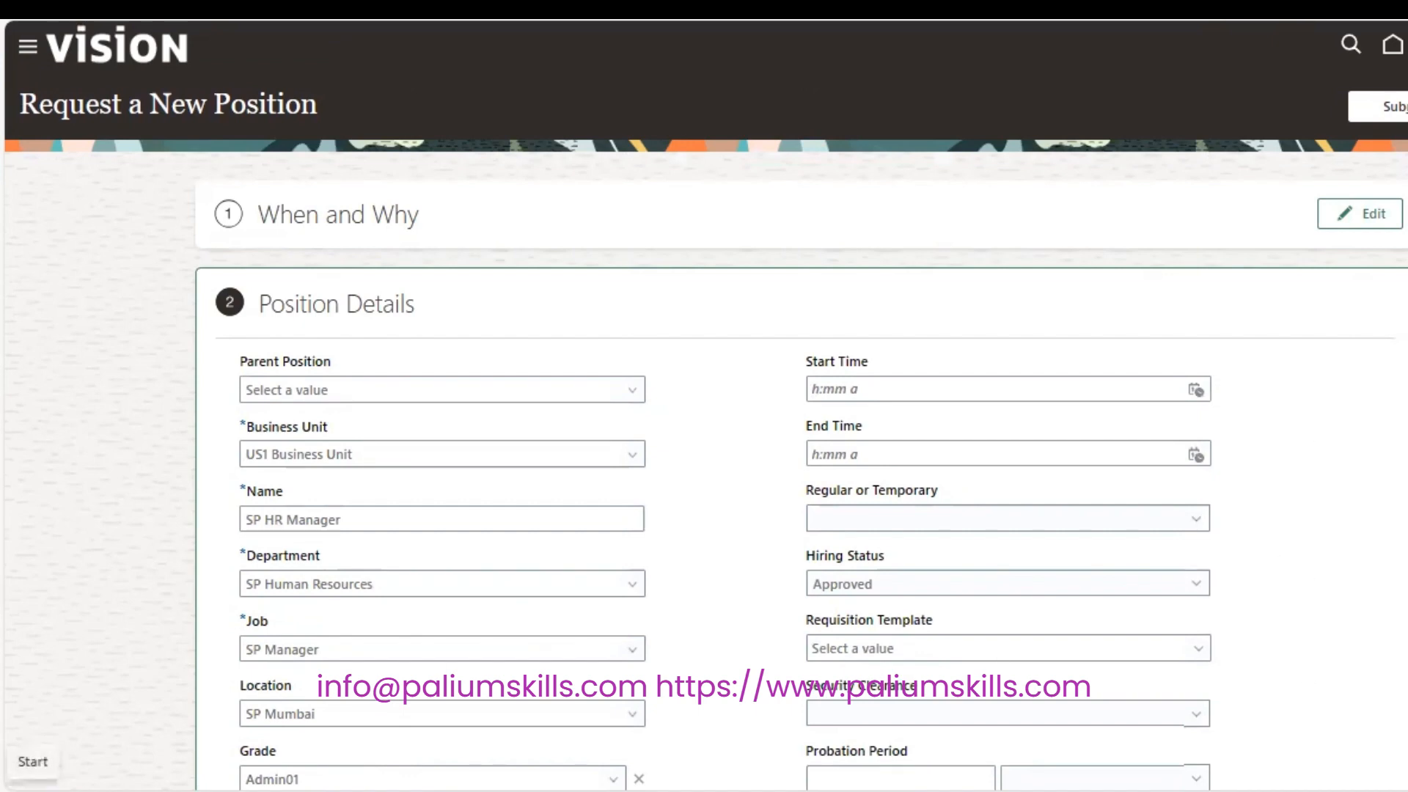
Set Regular or Temporary to Regular.
{"action": "scroll", "coordinate": [1287, 671], "scroll_direction": "down", "scroll_amount": 3}
{"action": "scroll", "coordinate": [1192, 283], "scroll_direction": "down", "scroll_amount": 1}
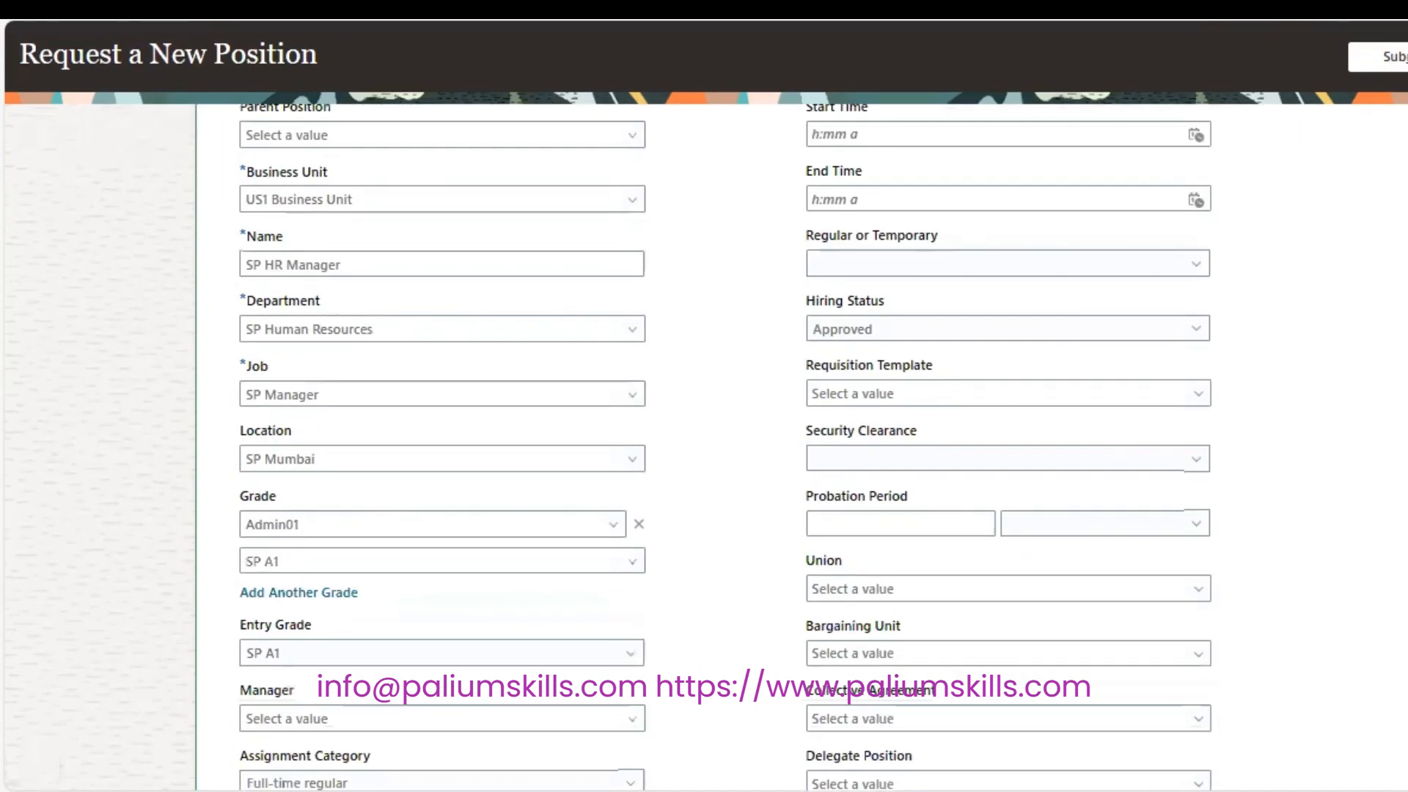
{"action": "left_click", "coordinate": [1192, 283]}
{"action": "left_click", "coordinate": [1113, 314]}
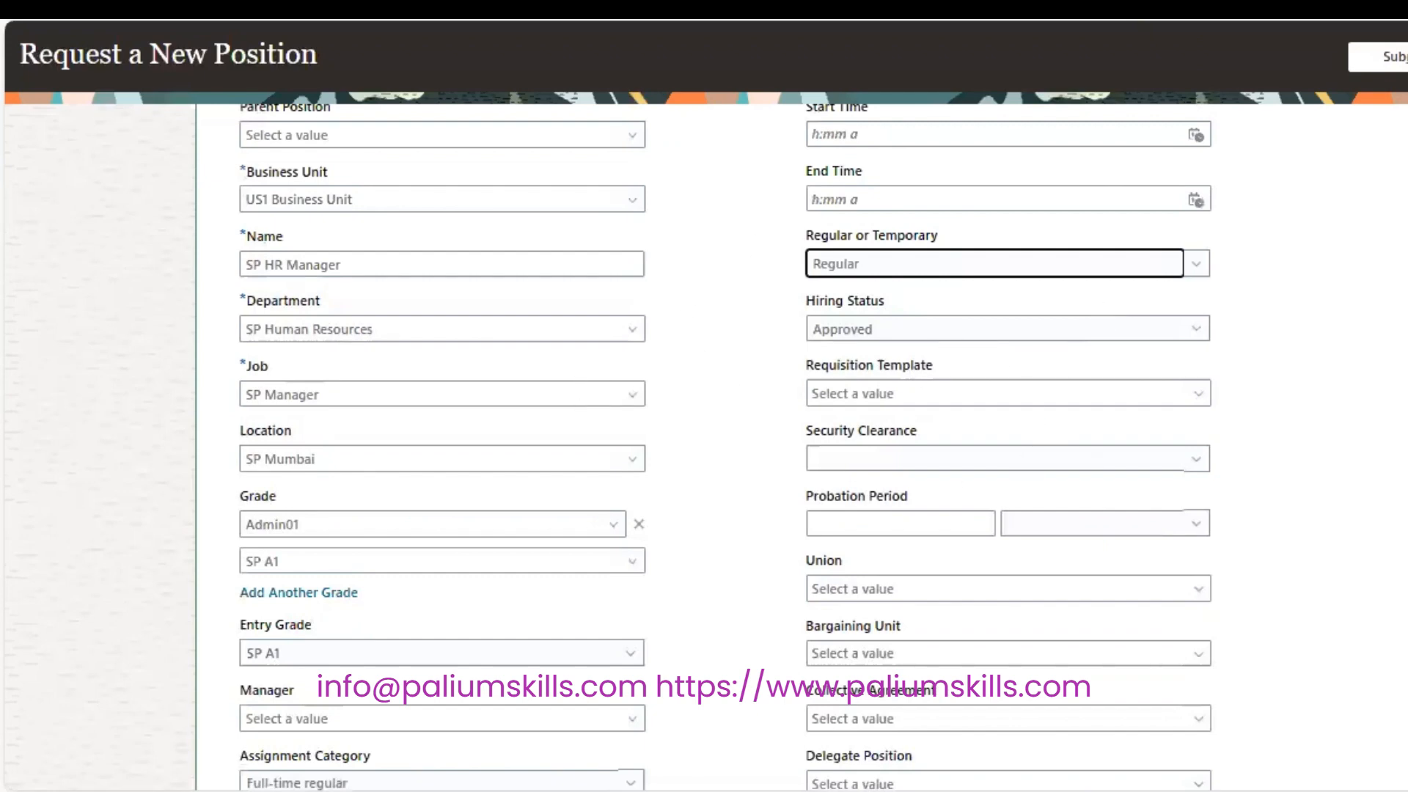
Review the remaining details, including Hiring Status Approved and 40 weekly working hours.
{"action": "scroll", "coordinate": [946, 330], "scroll_direction": "down", "scroll_amount": 4}
{"action": "scroll", "coordinate": [724, 447], "scroll_direction": "down", "scroll_amount": 2}
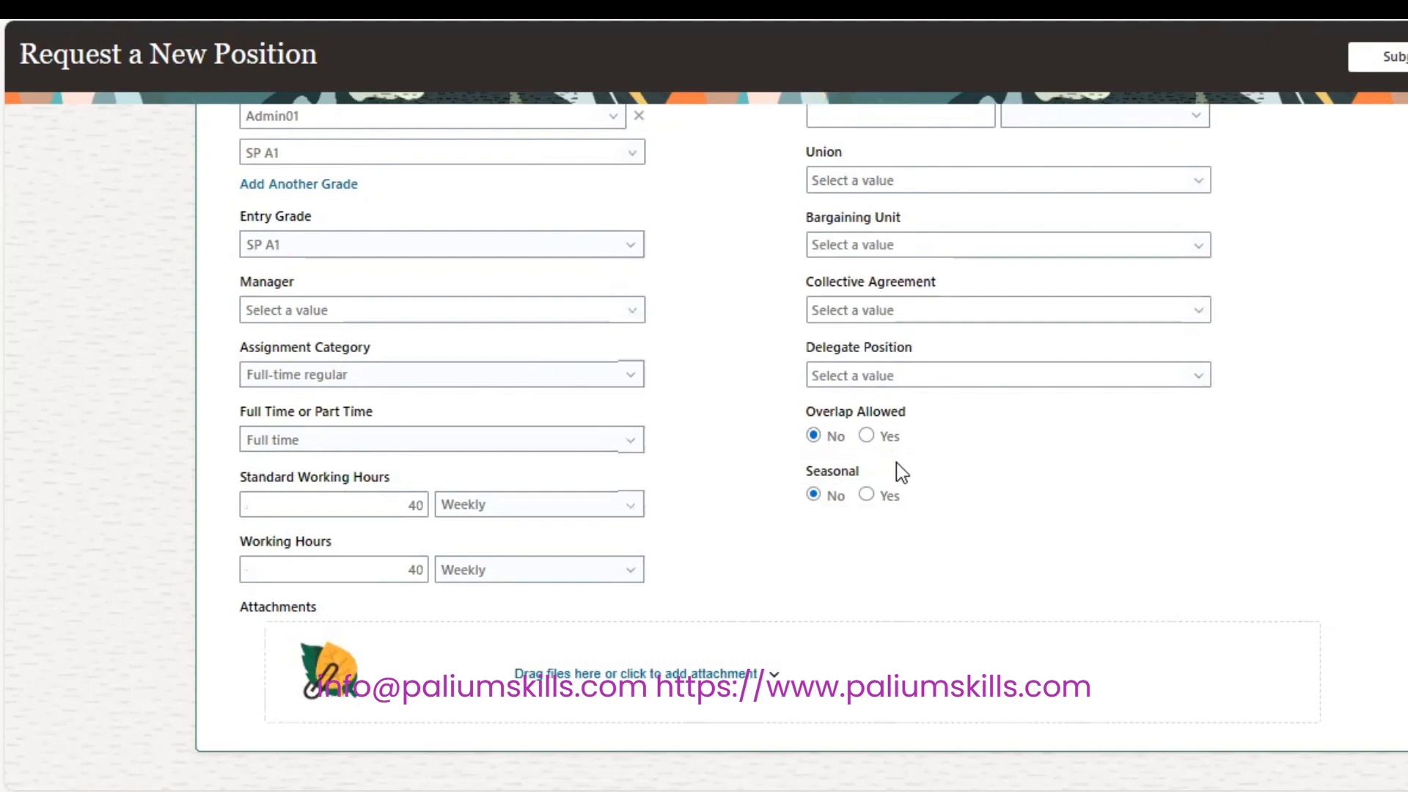
{"action": "scroll", "coordinate": [704, 440], "scroll_direction": "up", "scroll_amount": 5}
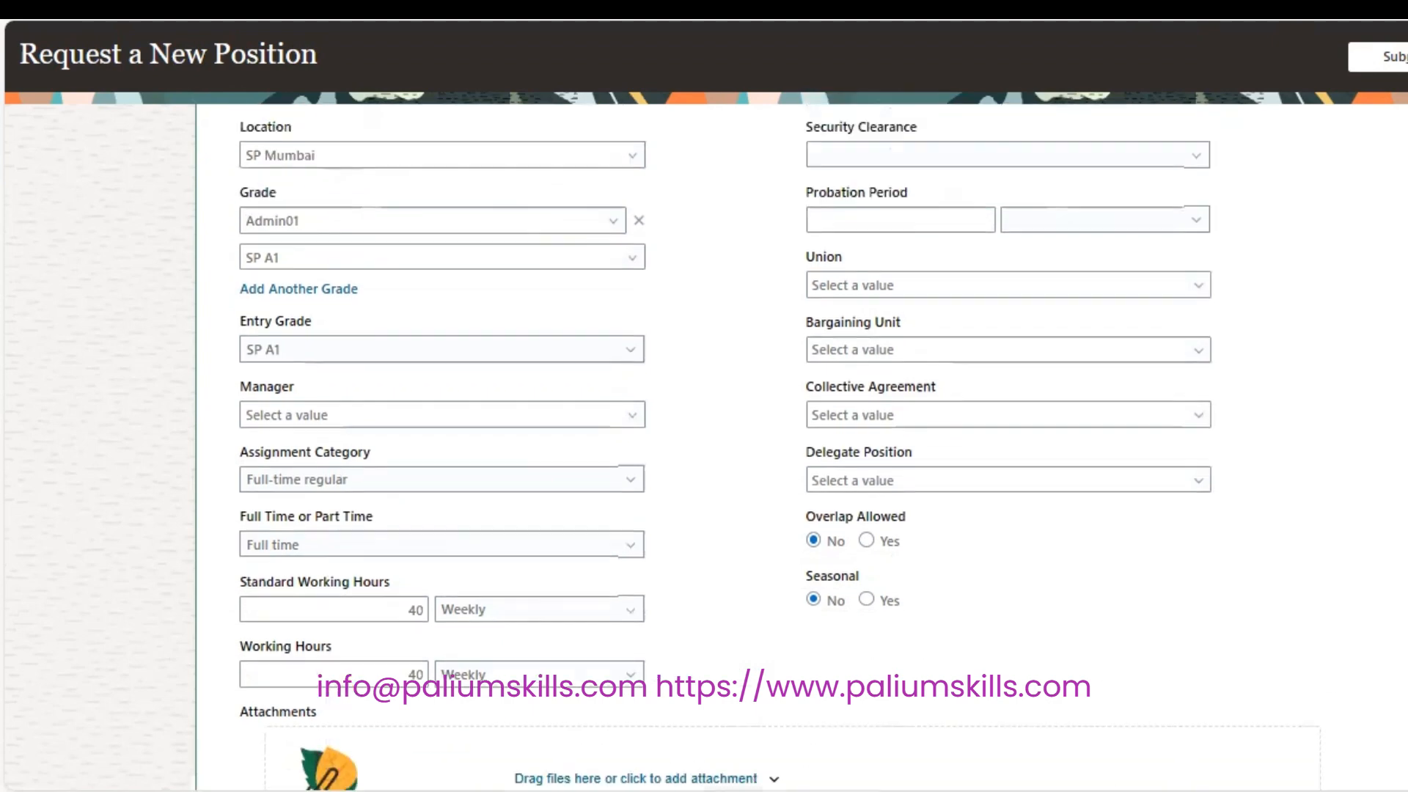
{"action": "scroll", "coordinate": [704, 440], "scroll_direction": "up", "scroll_amount": 1}
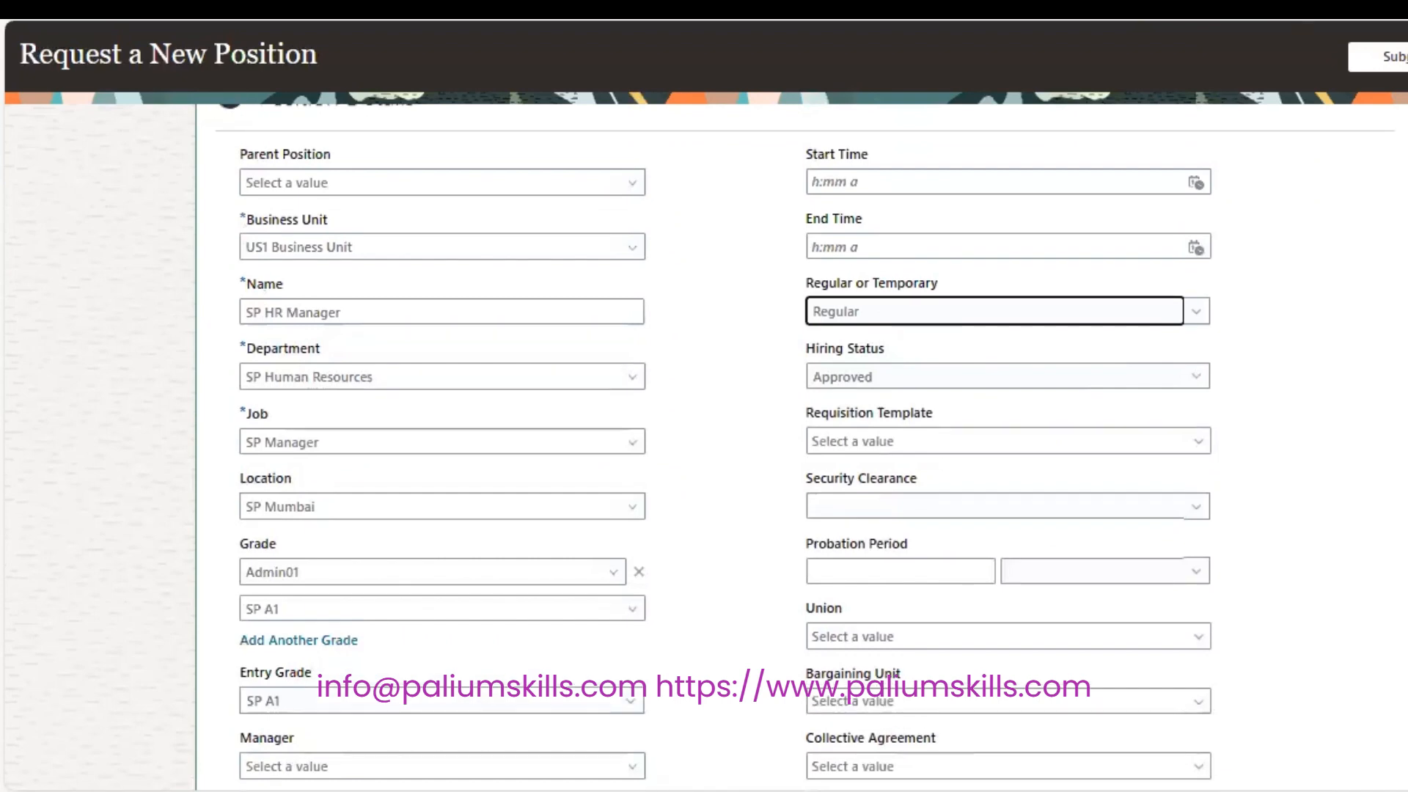
{"action": "scroll", "coordinate": [703, 440], "scroll_direction": "down", "scroll_amount": 5}
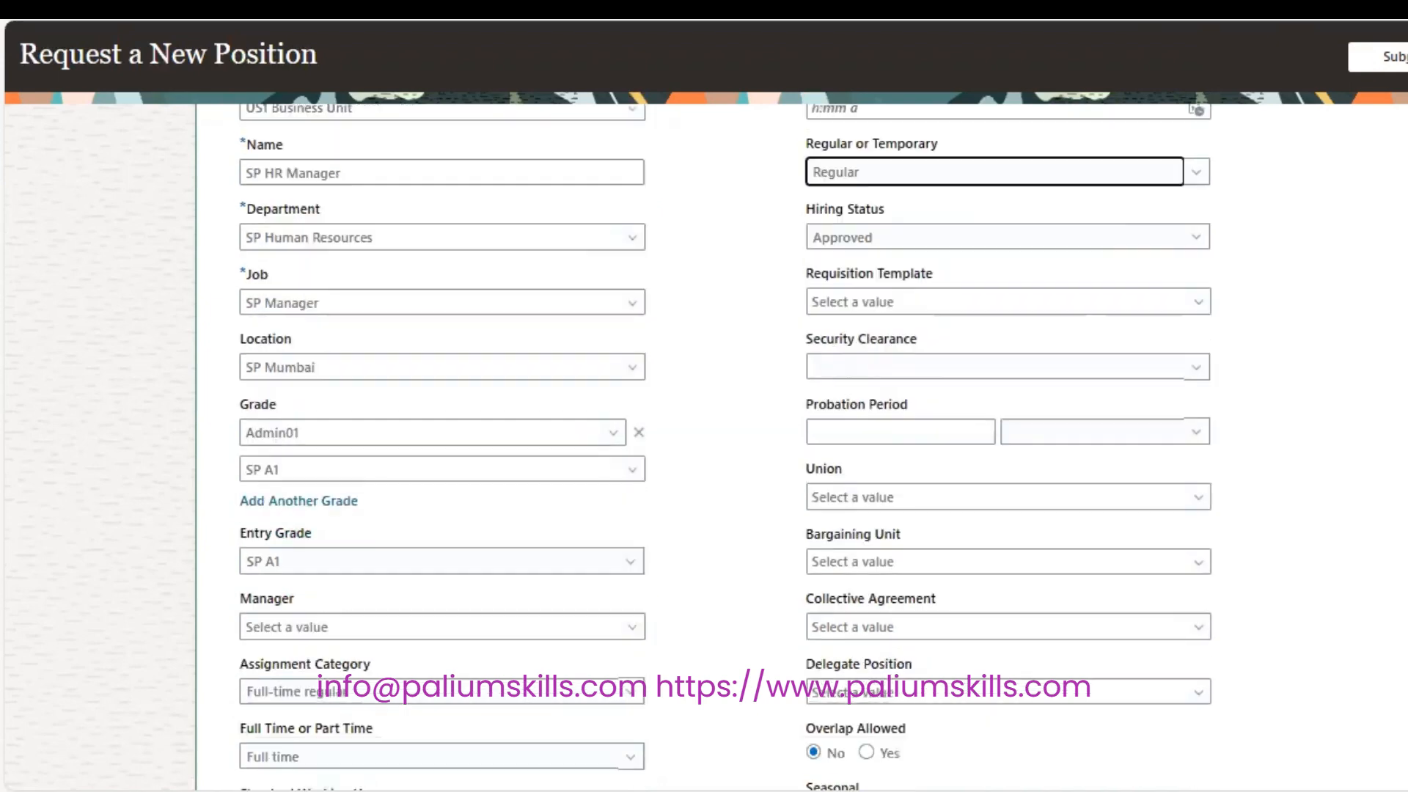
{"action": "scroll", "coordinate": [703, 440], "scroll_direction": "down", "scroll_amount": 2}
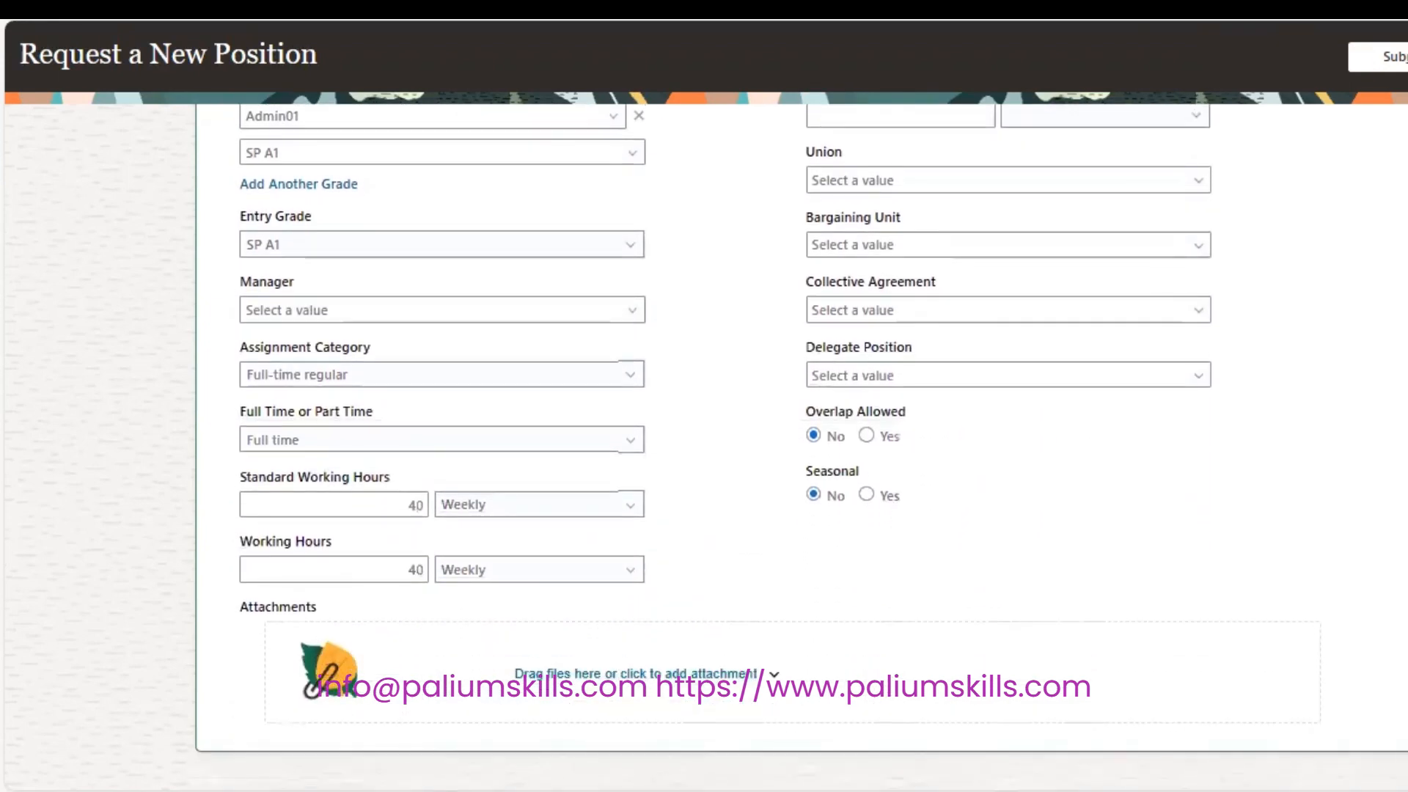
{"action": "scroll", "coordinate": [704, 440], "scroll_direction": "up", "scroll_amount": 3}
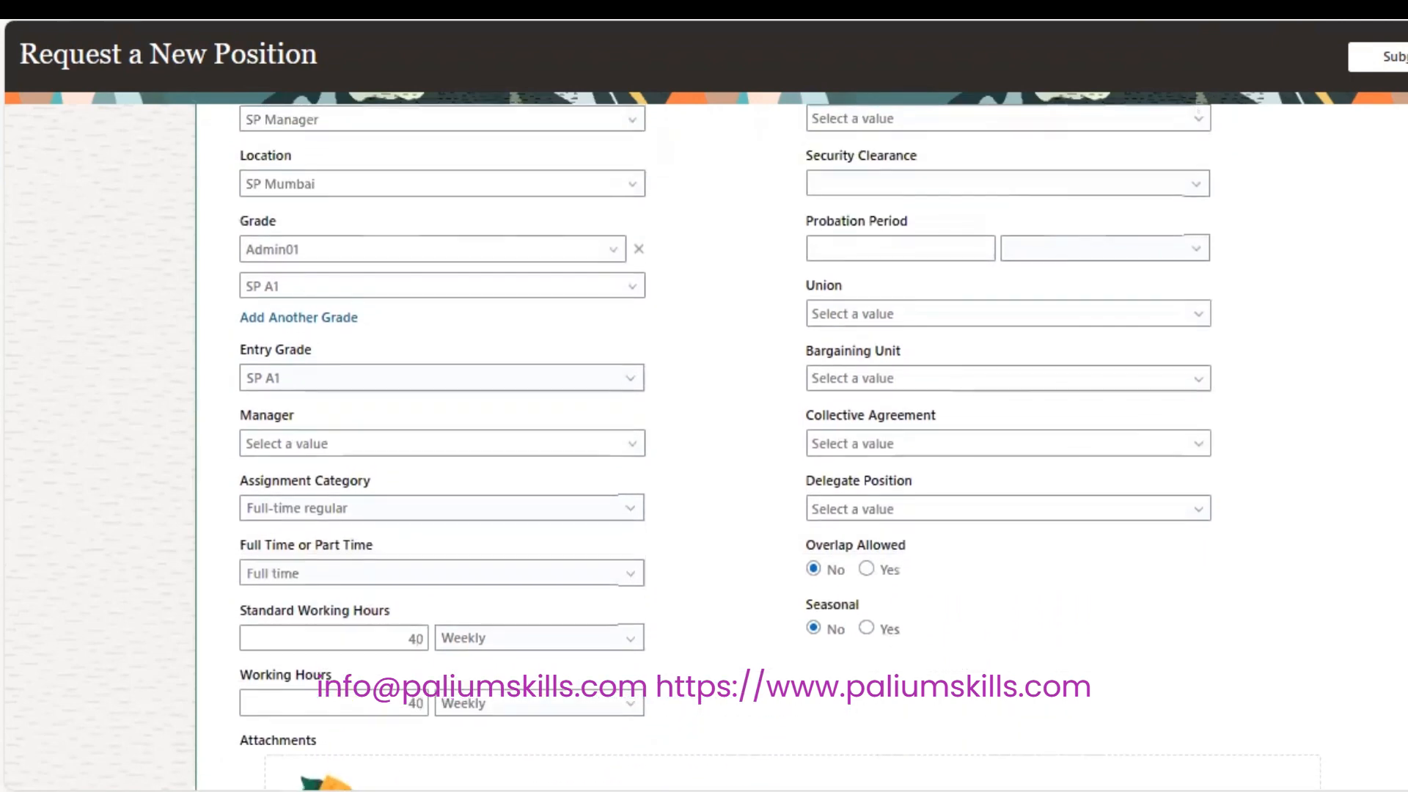
{"action": "scroll", "coordinate": [799, 448], "scroll_direction": "up", "scroll_amount": 1}
{"action": "scroll", "coordinate": [799, 448], "scroll_direction": "up", "scroll_amount": 2}
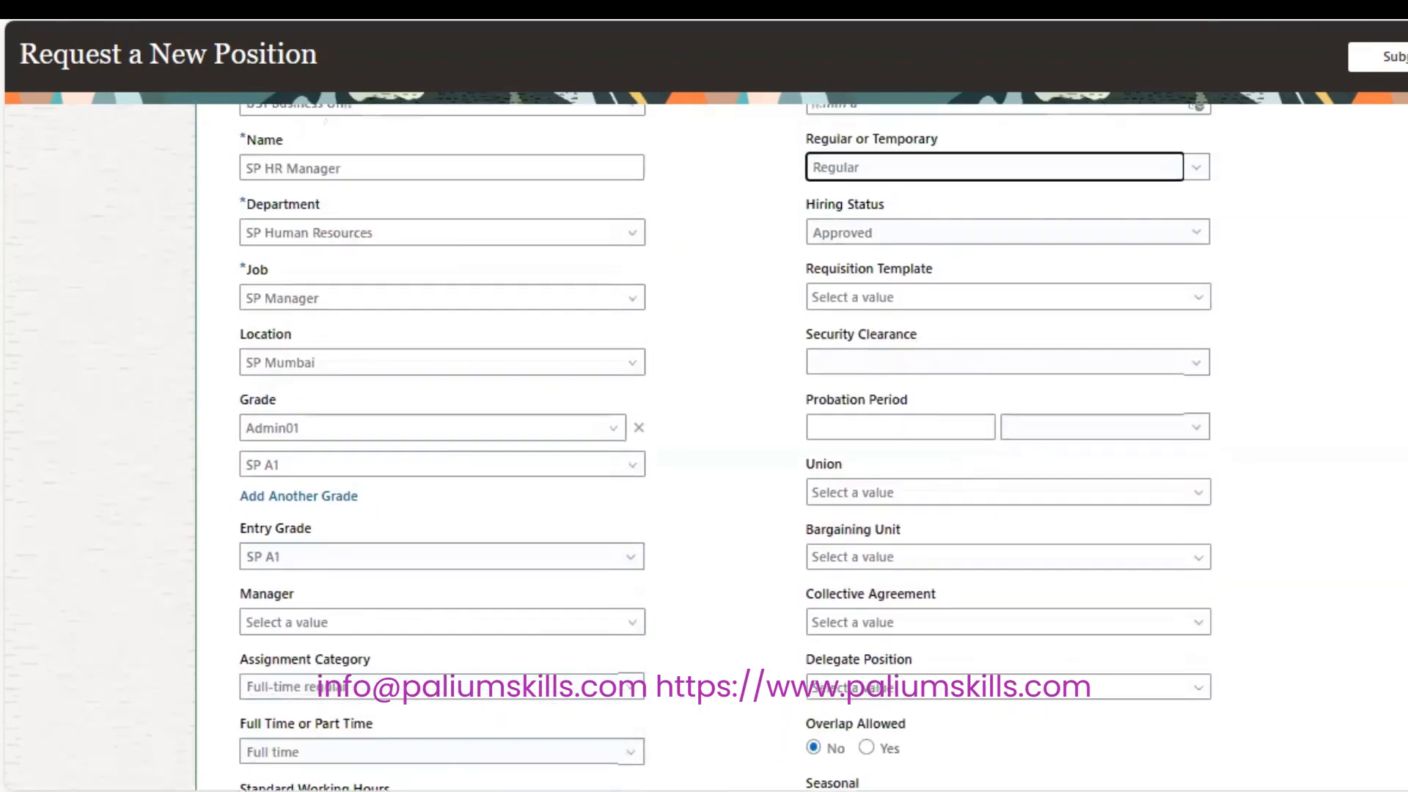
{"action": "scroll", "coordinate": [704, 447], "scroll_direction": "up", "scroll_amount": 5}
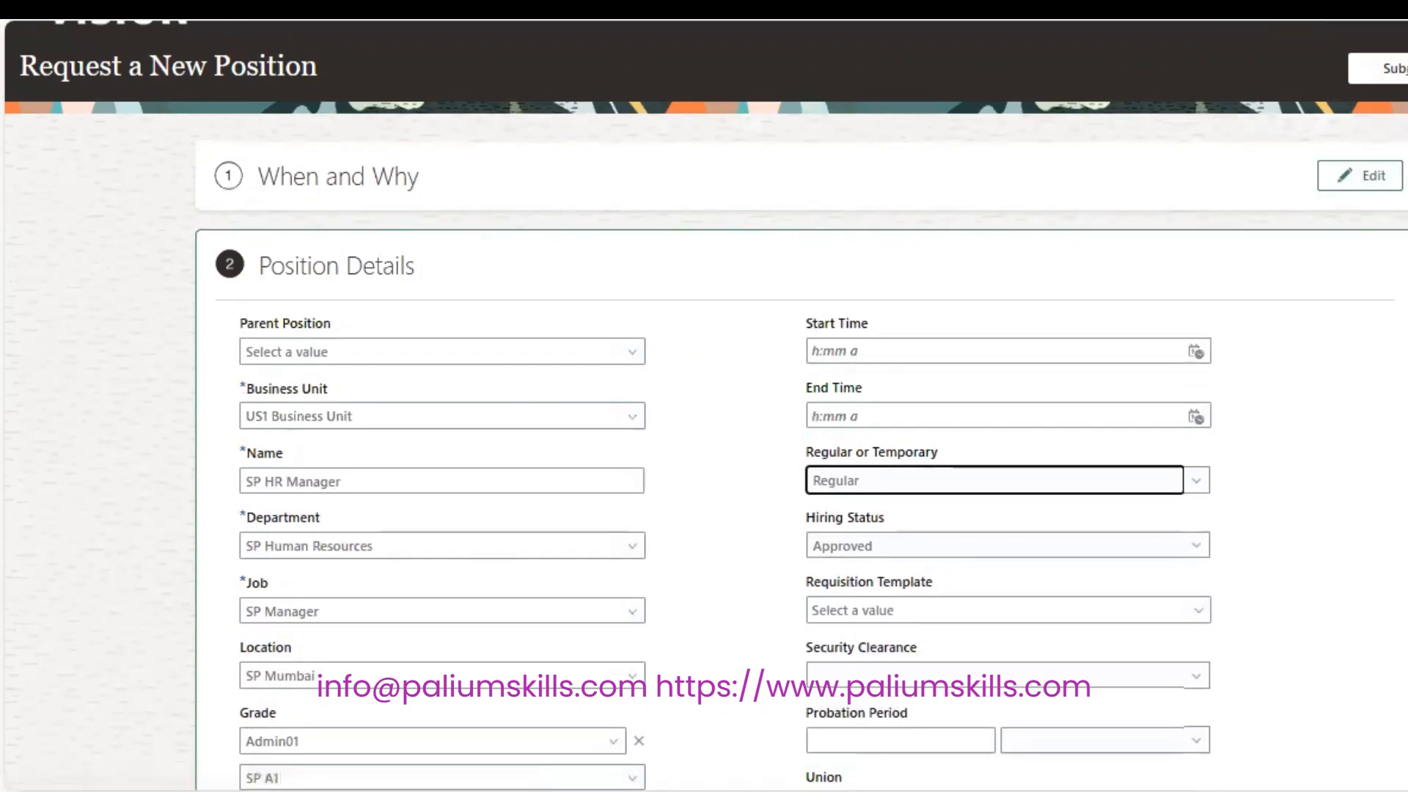
{"action": "scroll", "coordinate": [704, 440], "scroll_direction": "down", "scroll_amount": 7}
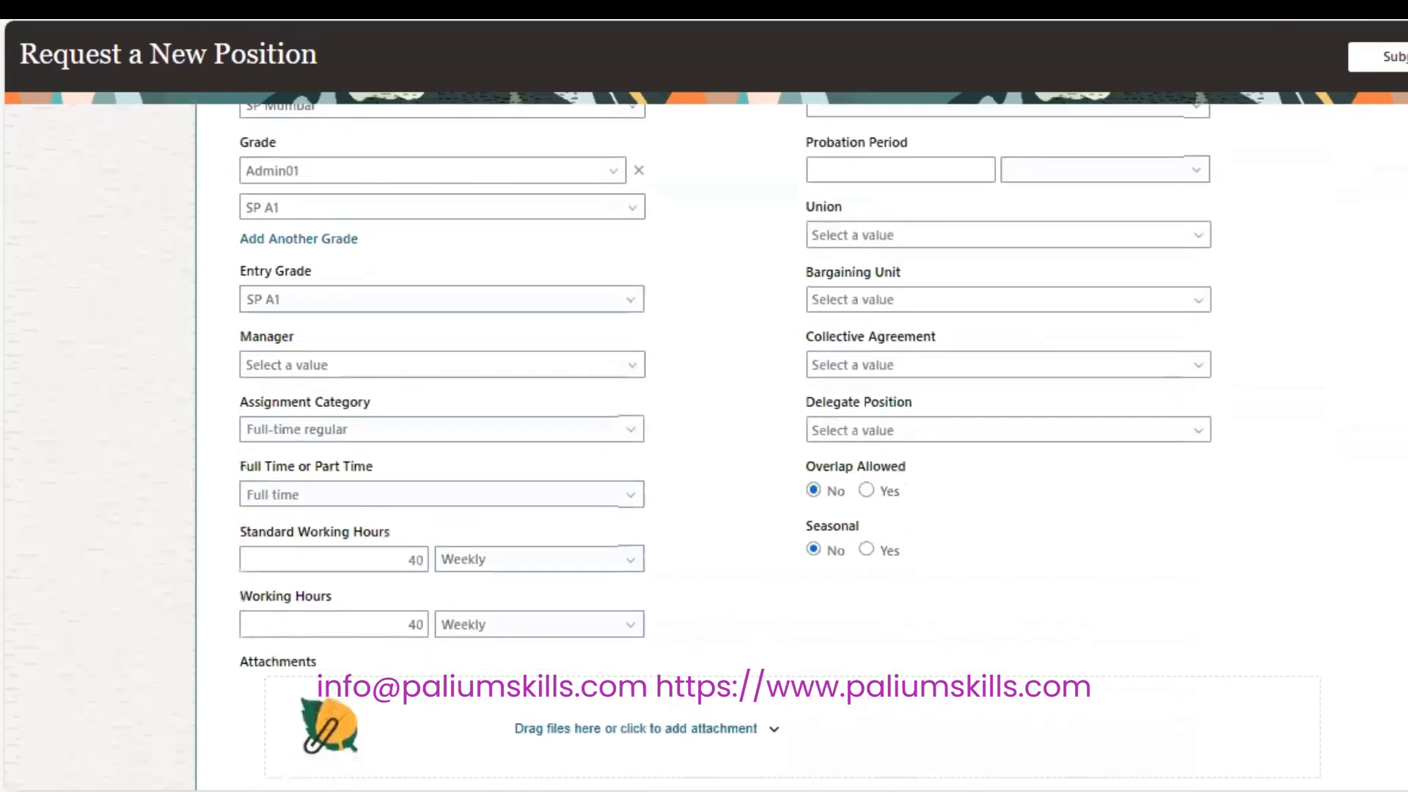
{"action": "scroll", "coordinate": [704, 440], "scroll_direction": "up", "scroll_amount": 9}
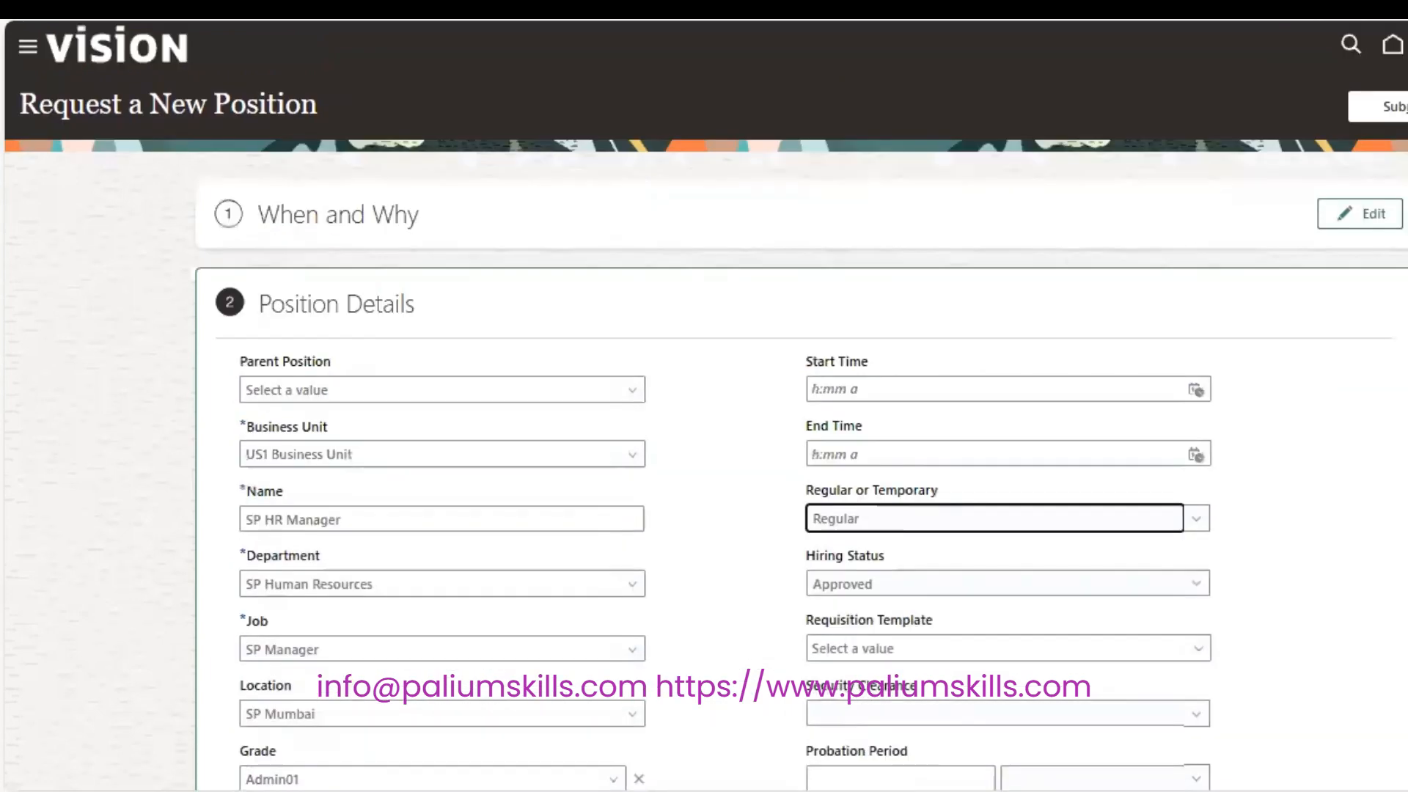
Submit the position request and search Position Details for SP HR Manager.
{"action": "left_click", "coordinate": [1400, 110]}
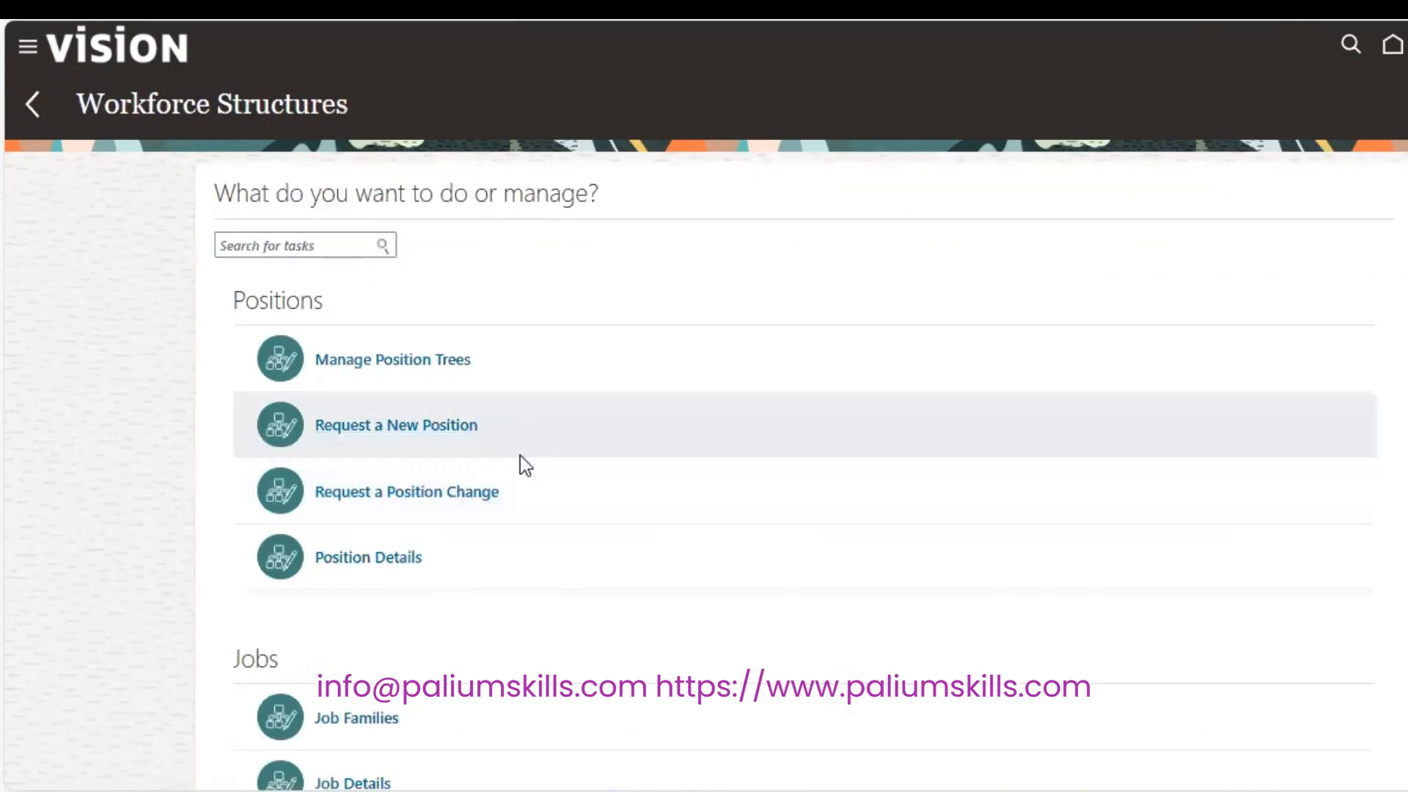
{"action": "left_click", "coordinate": [381, 556]}
{"action": "left_click", "coordinate": [402, 252]}
{"action": "type", "text": "SP HR"}
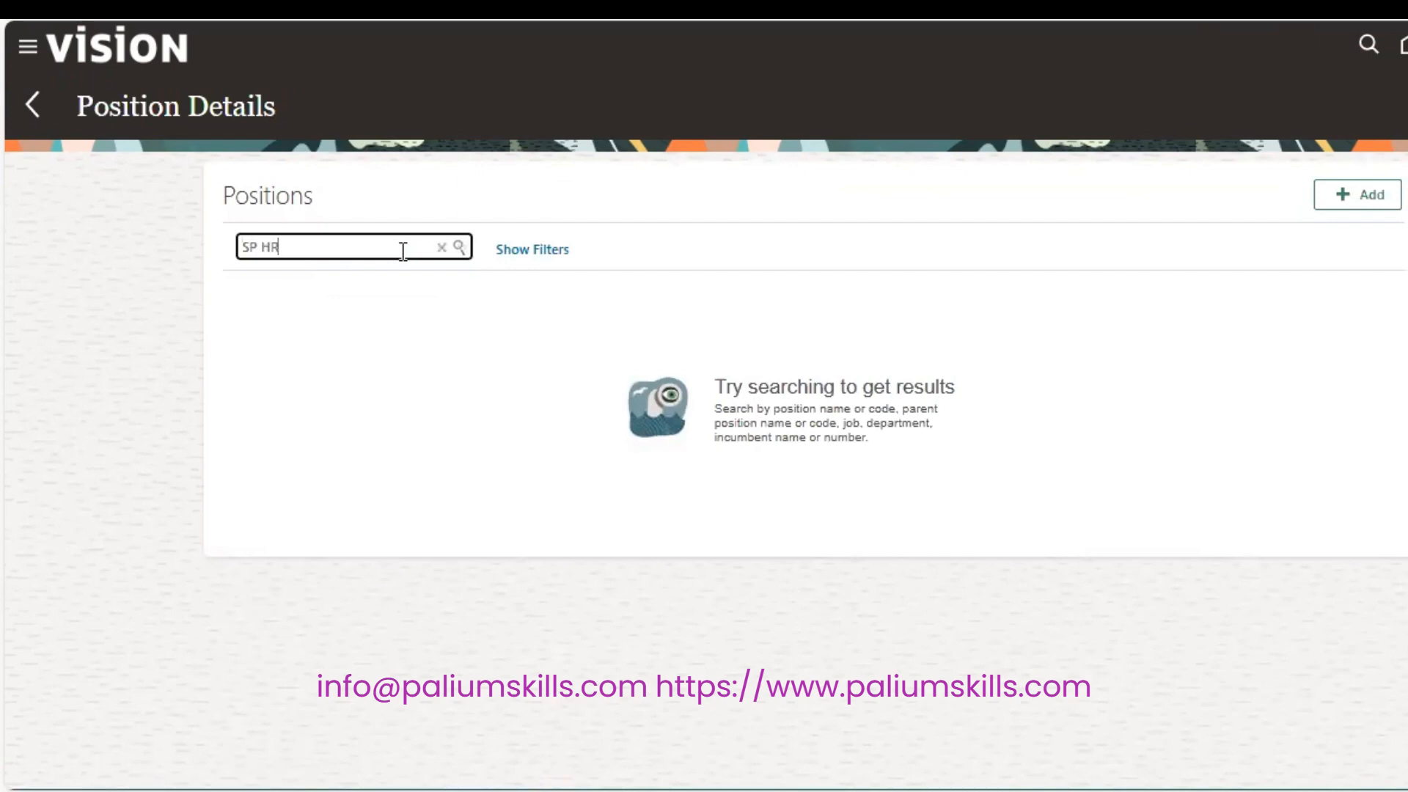
{"action": "type", "text": " Manager"}
{"action": "key", "text": "Return"}
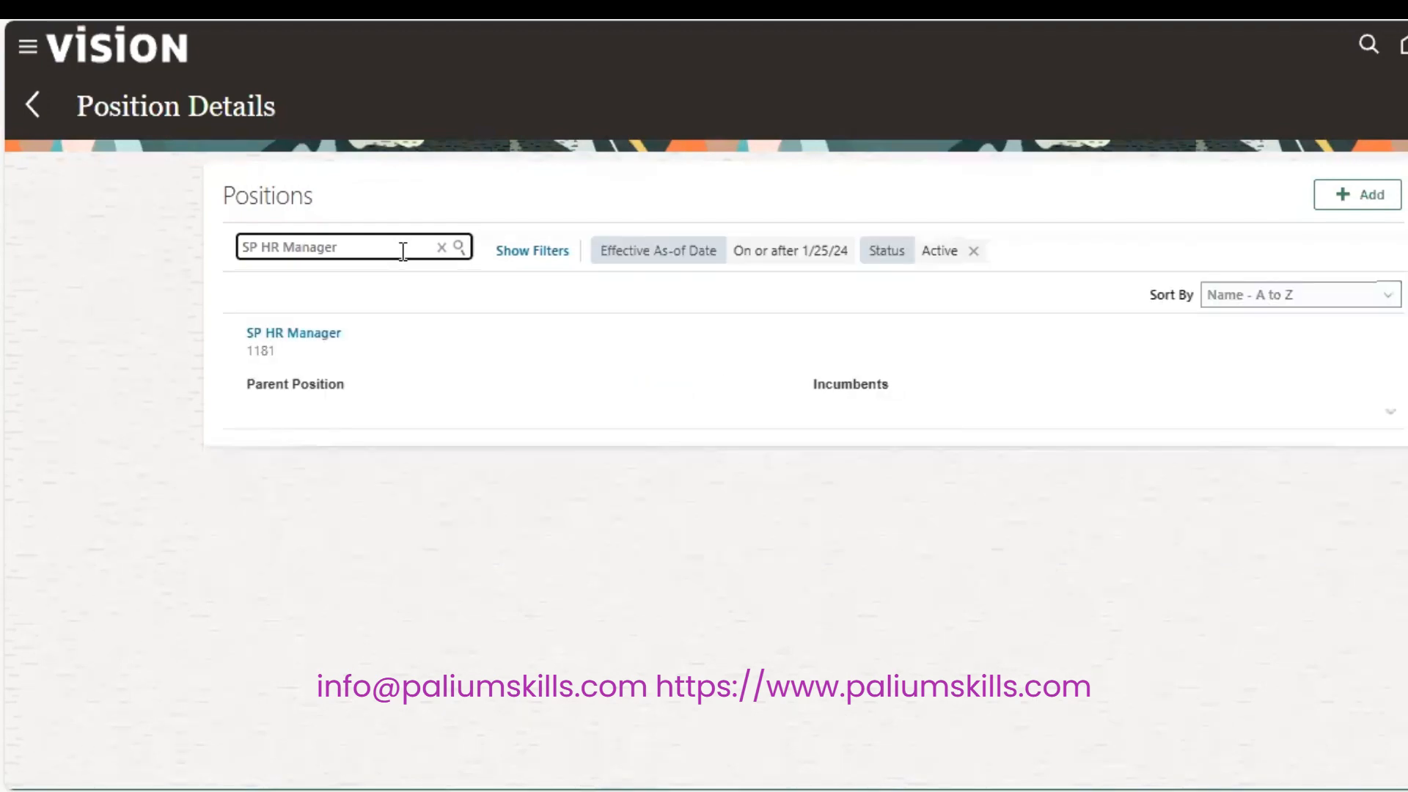
Open the SP HR Manager (1181) record and review its Details and vacant Incumbents.
{"action": "left_click", "coordinate": [306, 333]}
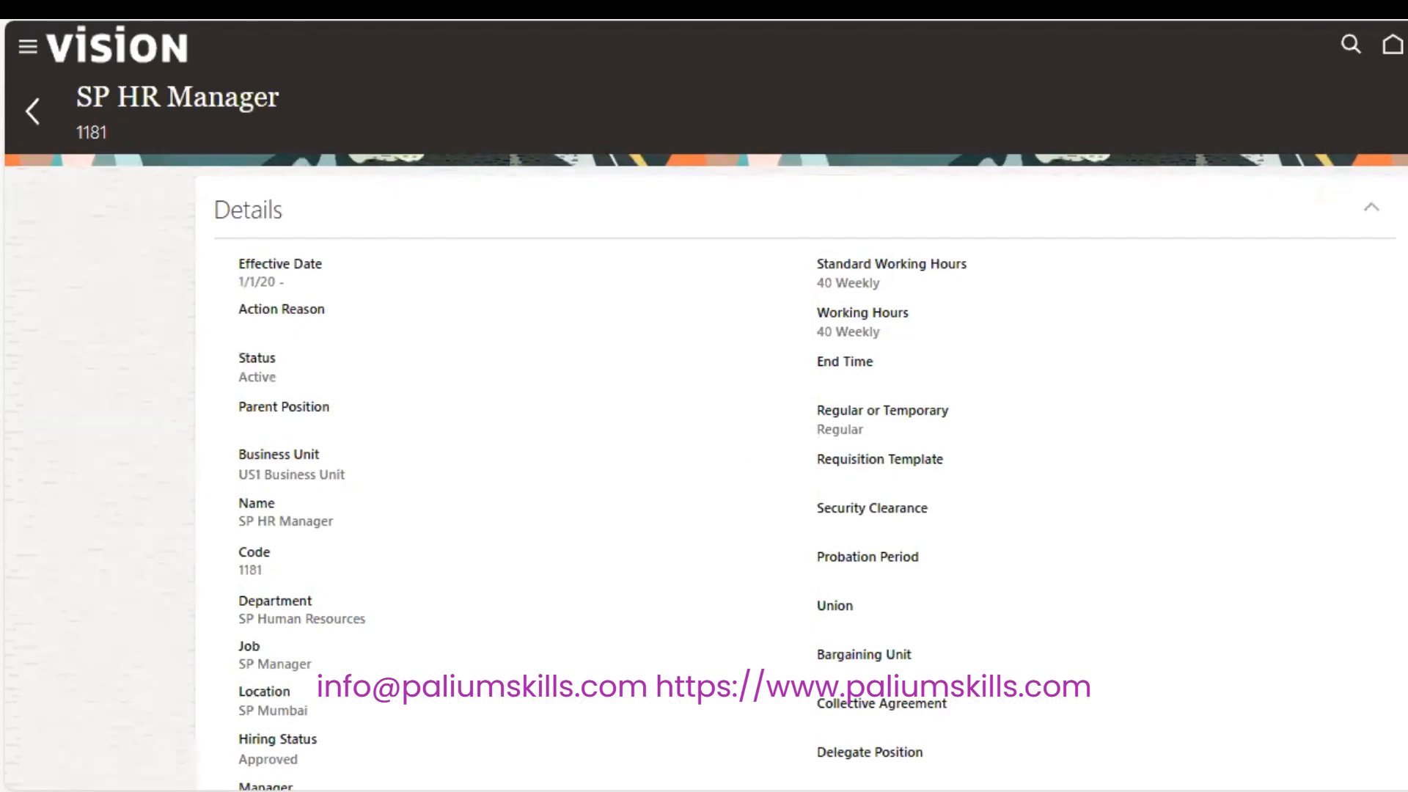
{"action": "scroll", "coordinate": [704, 439], "scroll_direction": "down", "scroll_amount": 4}
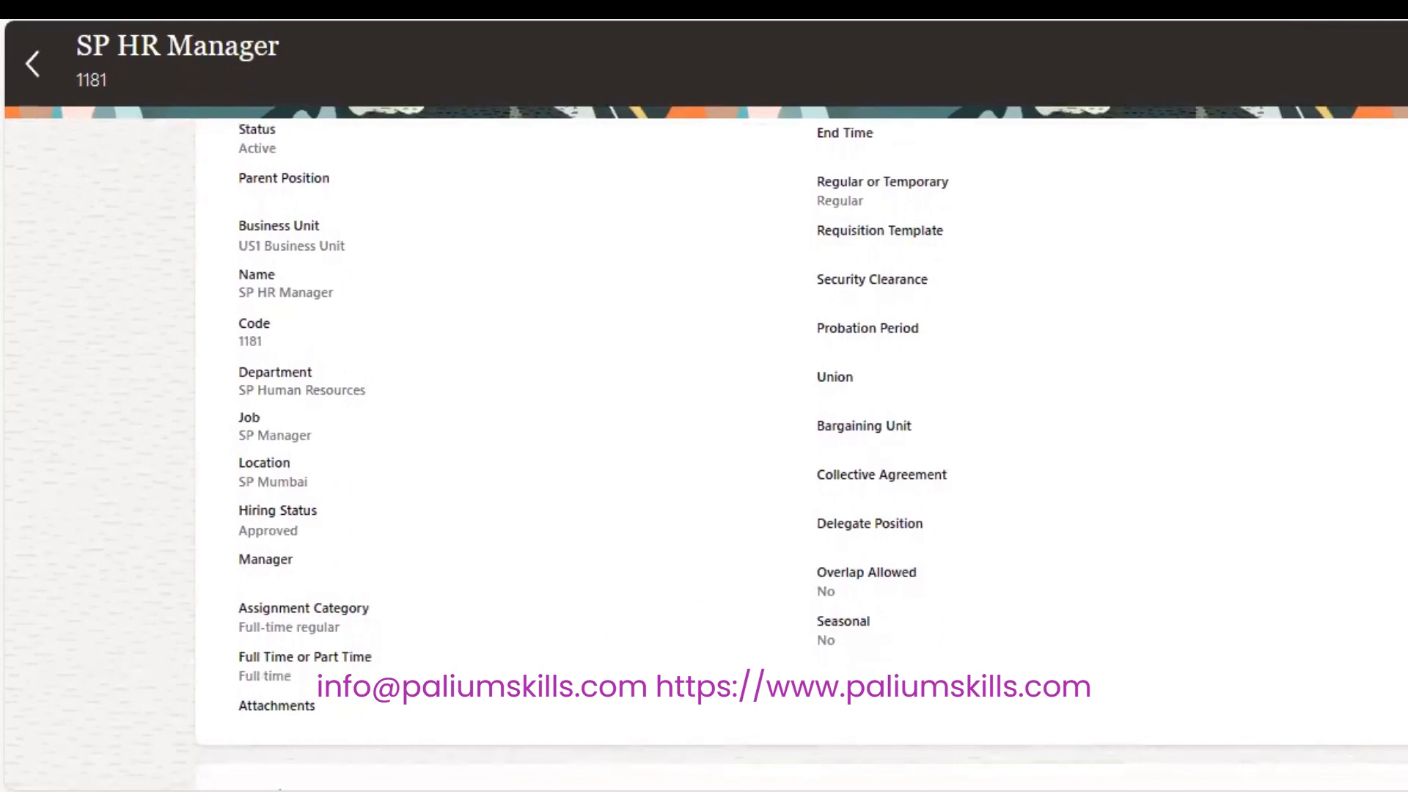
{"action": "scroll", "coordinate": [704, 440], "scroll_direction": "down", "scroll_amount": 5}
{"action": "scroll", "coordinate": [703, 440], "scroll_direction": "down", "scroll_amount": 1}
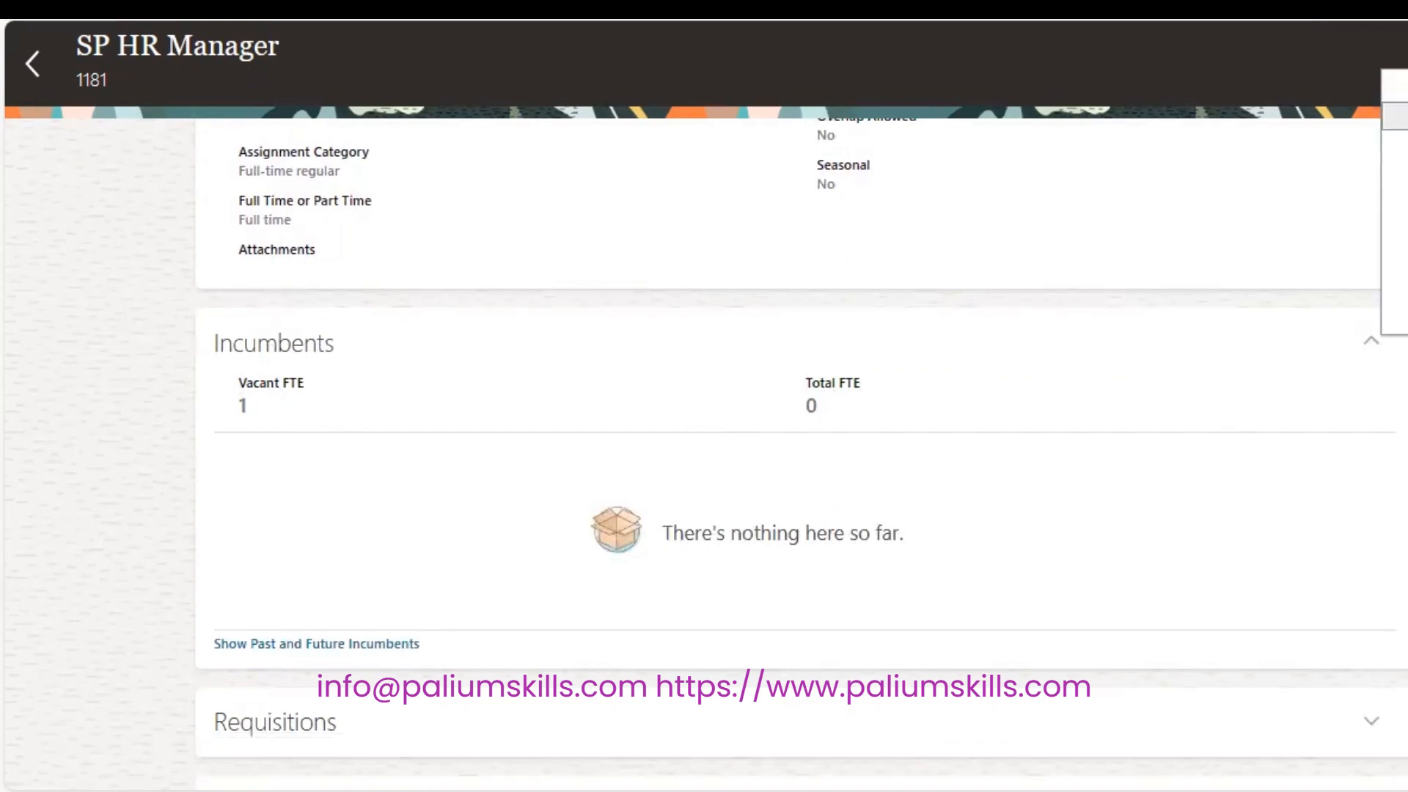
{"action": "scroll", "coordinate": [704, 440], "scroll_direction": "up", "scroll_amount": 10}
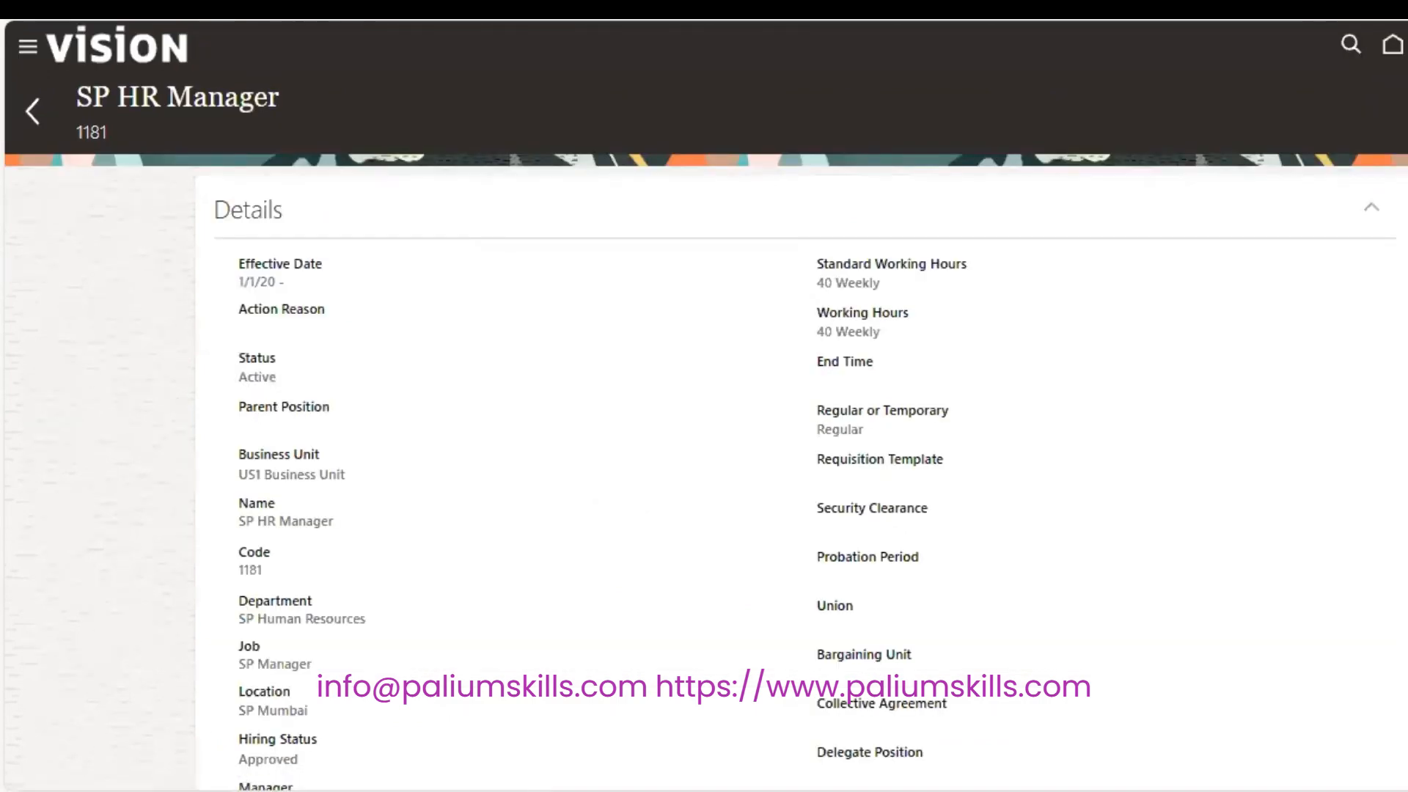
{"action": "scroll", "coordinate": [704, 440], "scroll_direction": "down", "scroll_amount": 6}
Expand Budget Details, confirm the Single incumbent type, and submit the correction.
{"action": "scroll", "coordinate": [704, 440], "scroll_direction": "down", "scroll_amount": 4}
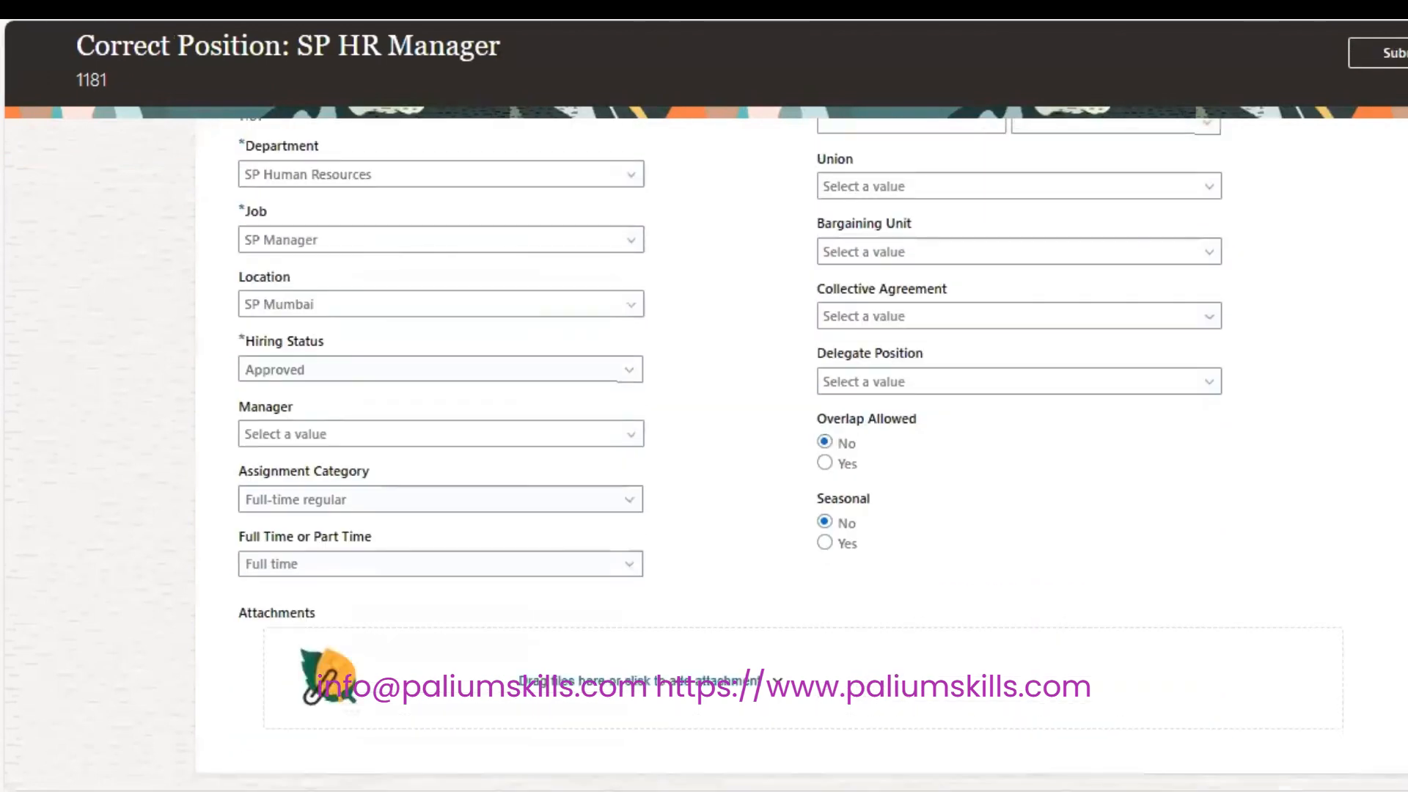
{"action": "scroll", "coordinate": [704, 440], "scroll_direction": "down", "scroll_amount": 4}
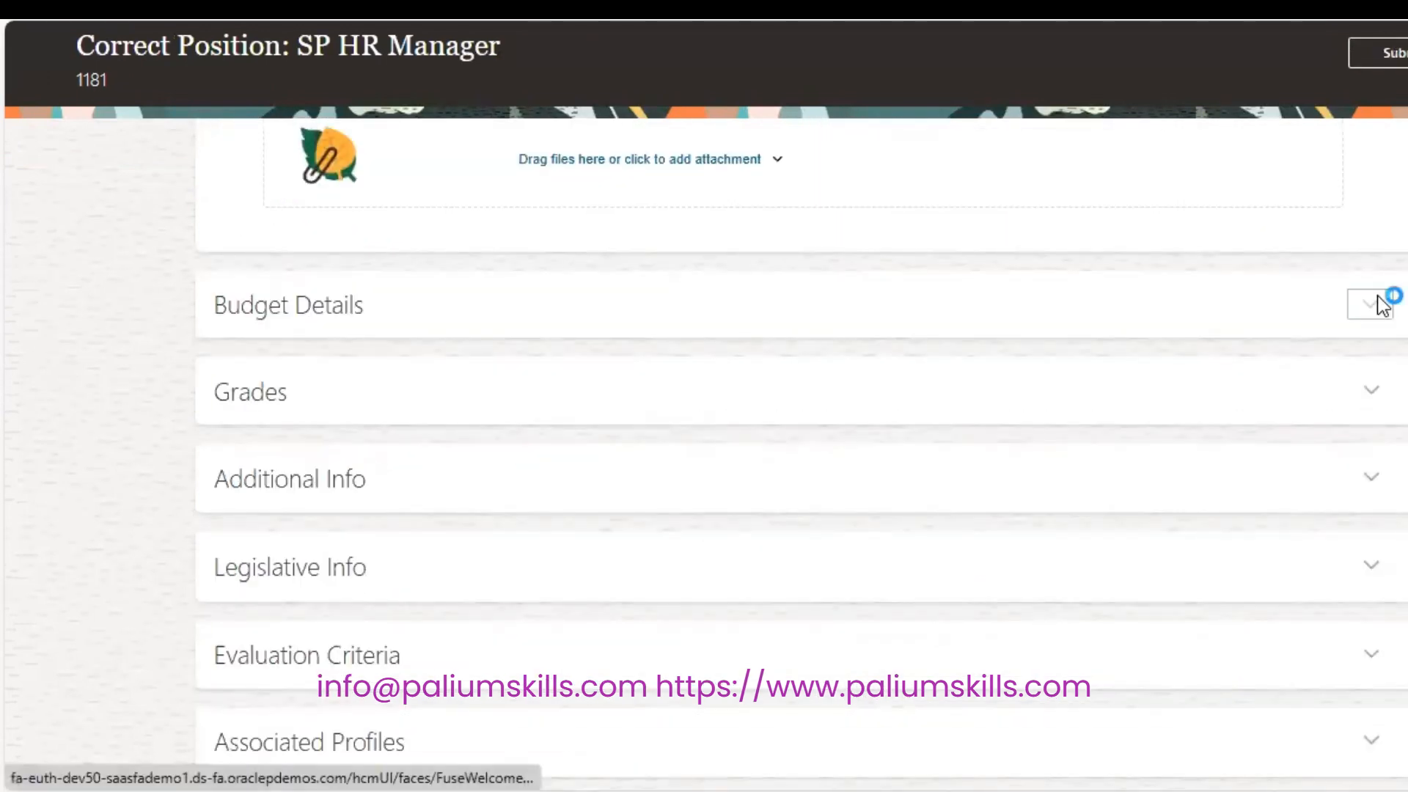
{"action": "left_click", "coordinate": [1377, 304]}
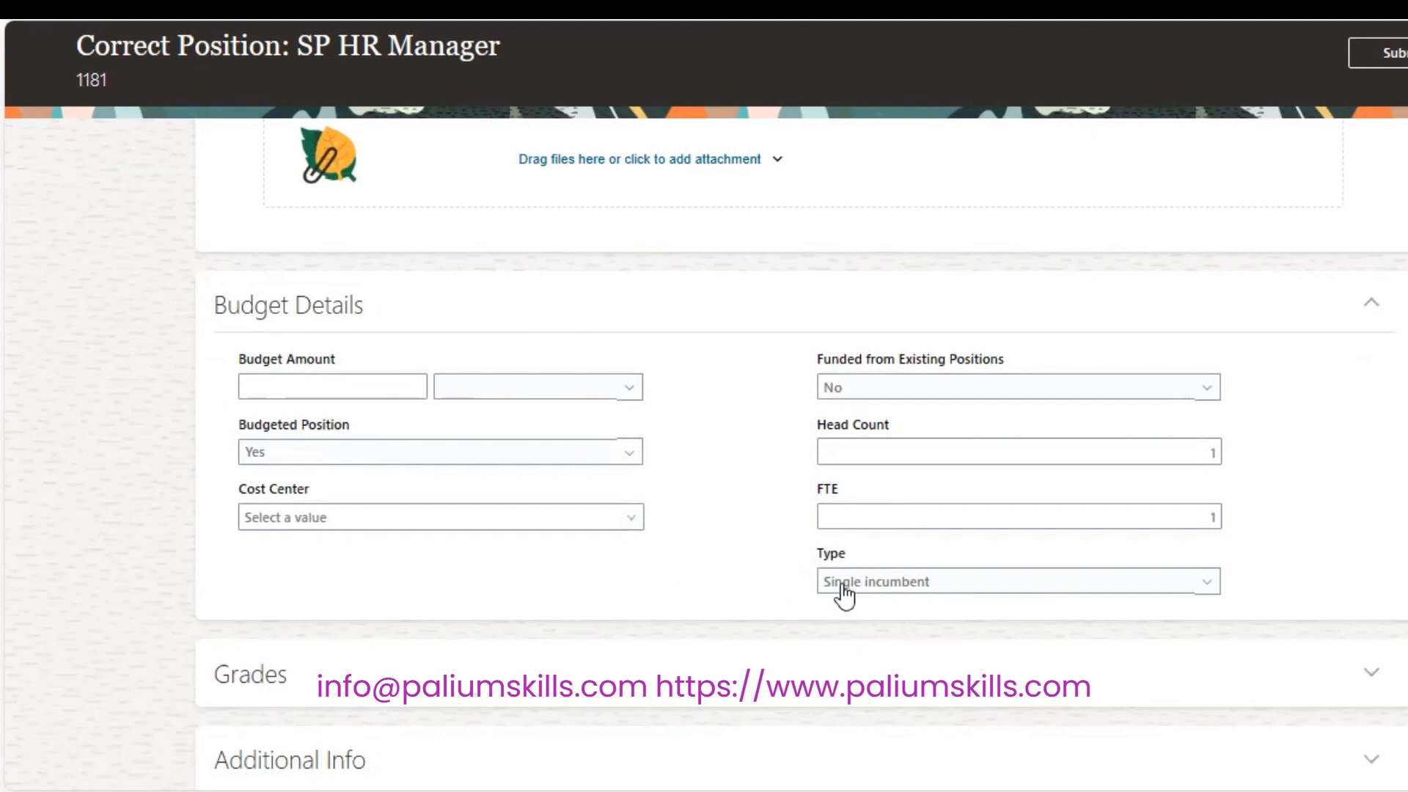
{"action": "left_click", "coordinate": [945, 583]}
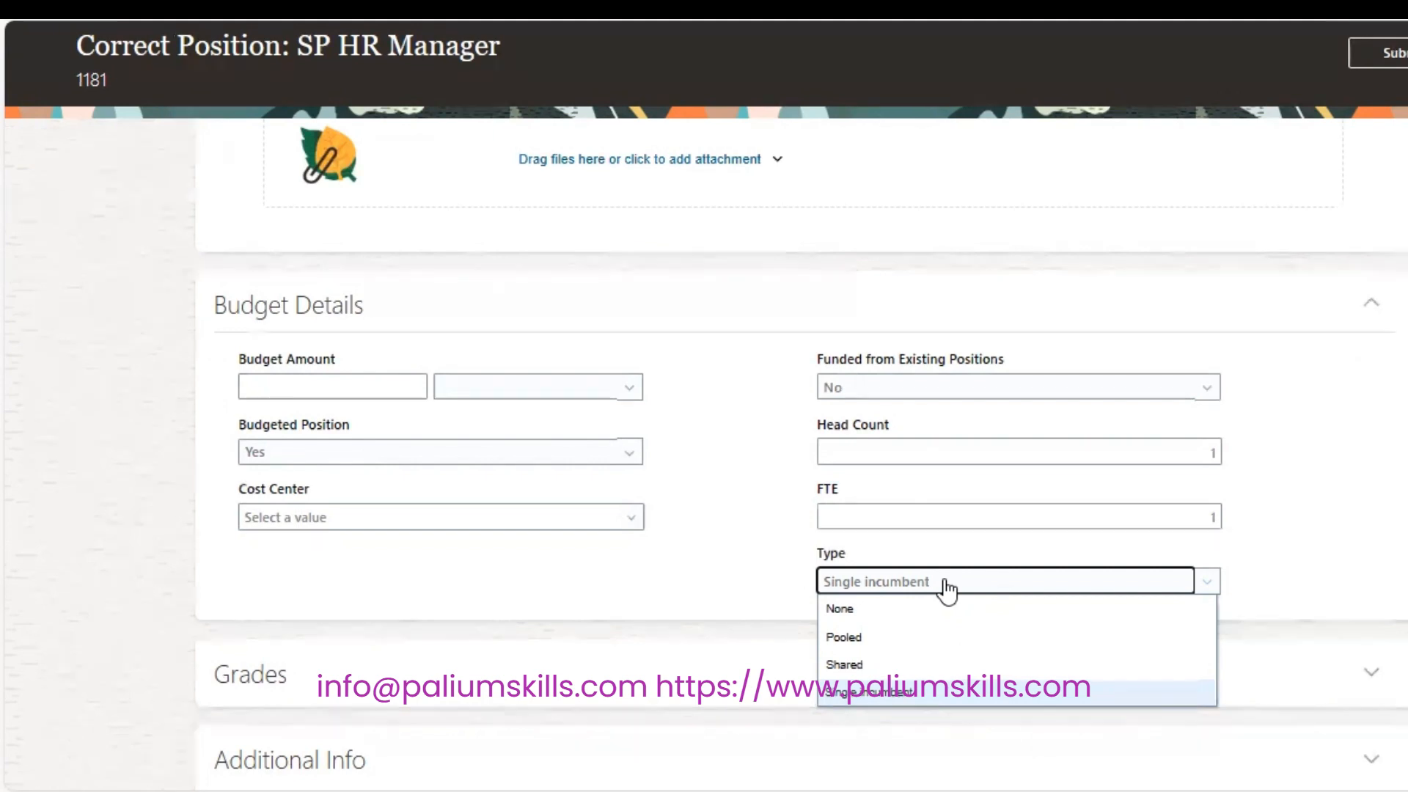
{"action": "left_click", "coordinate": [1310, 438]}
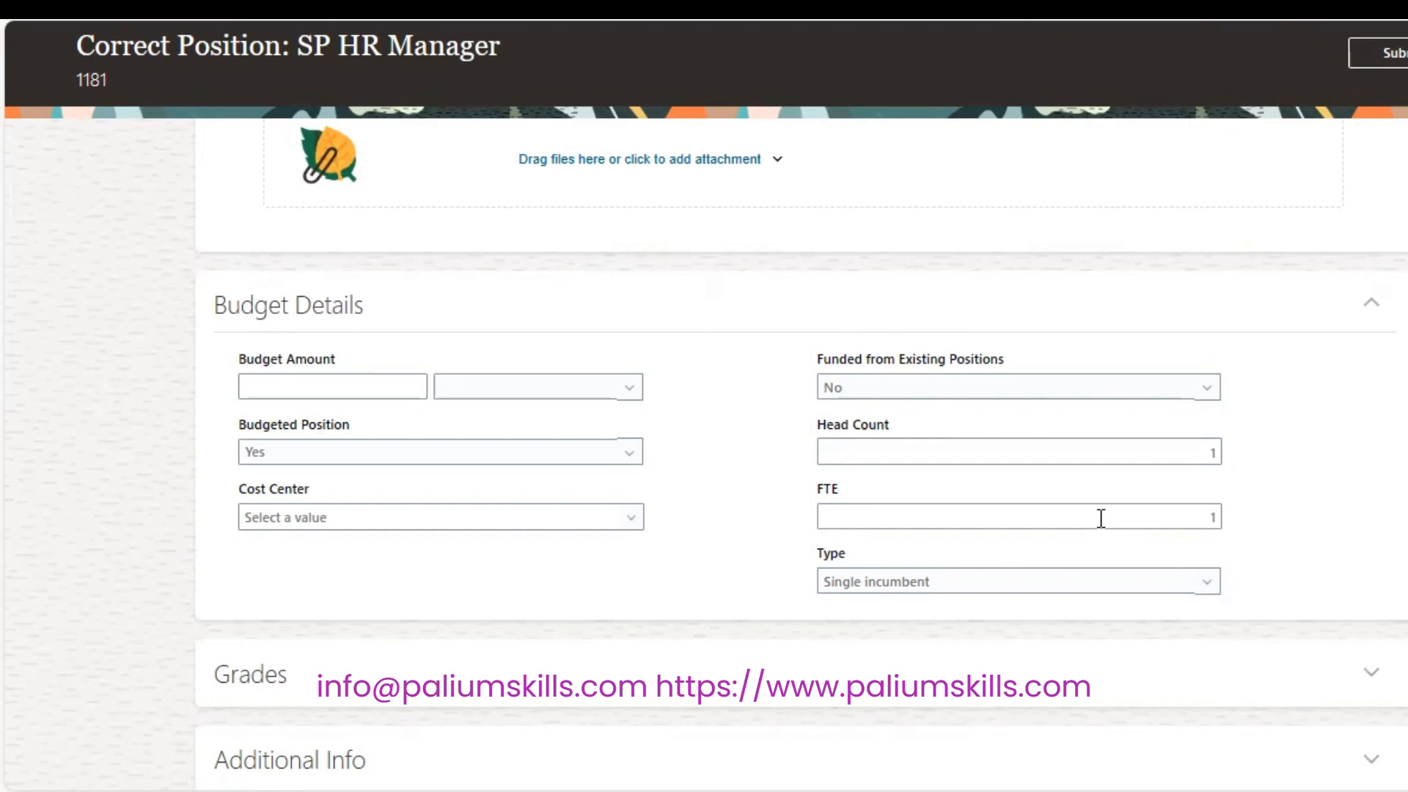
{"action": "left_click", "coordinate": [1390, 53]}
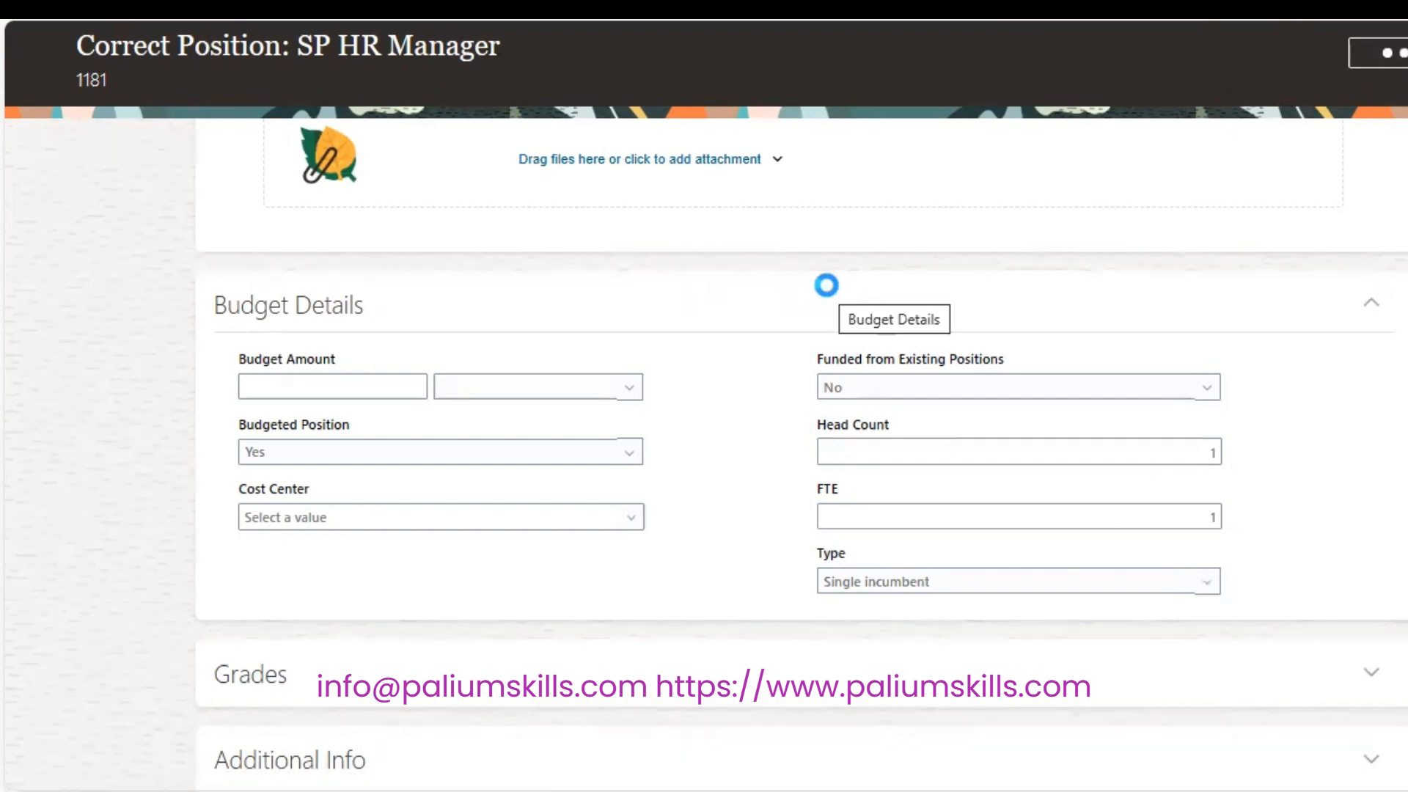